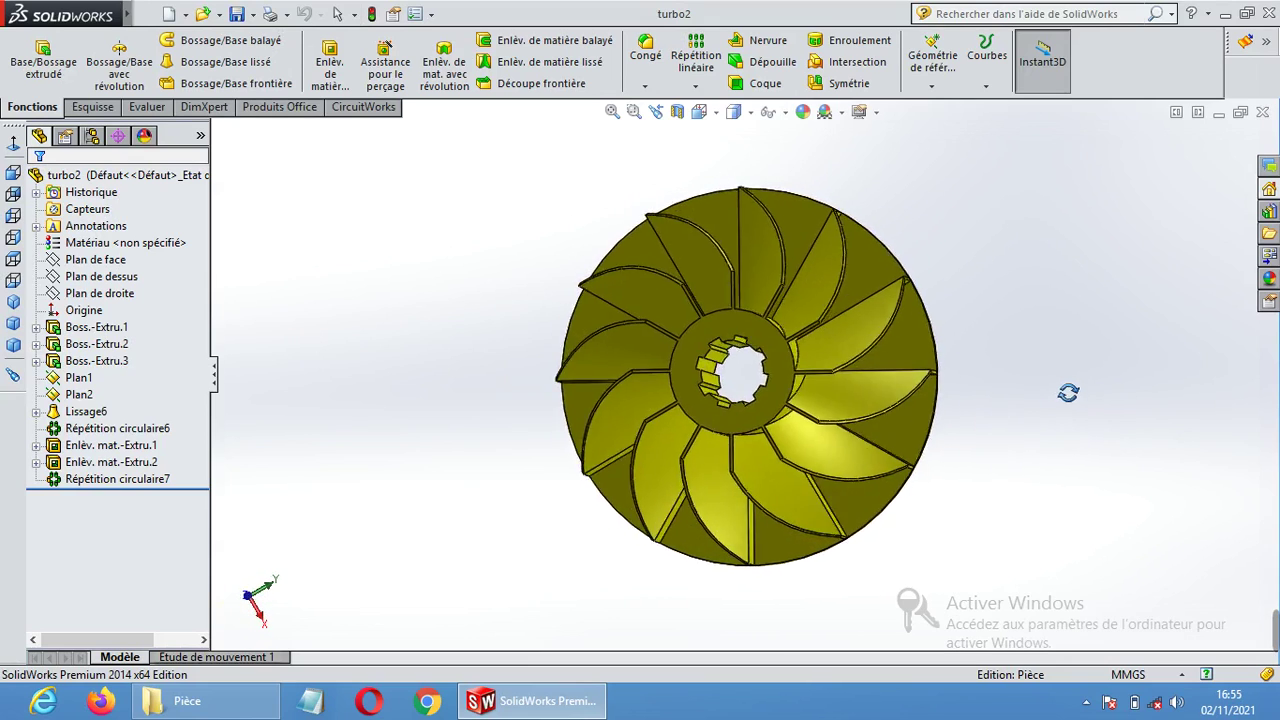
Examine the finished turbo2 impeller from several angles, including its curved blades, back disc and splined bore.
key(Escape)
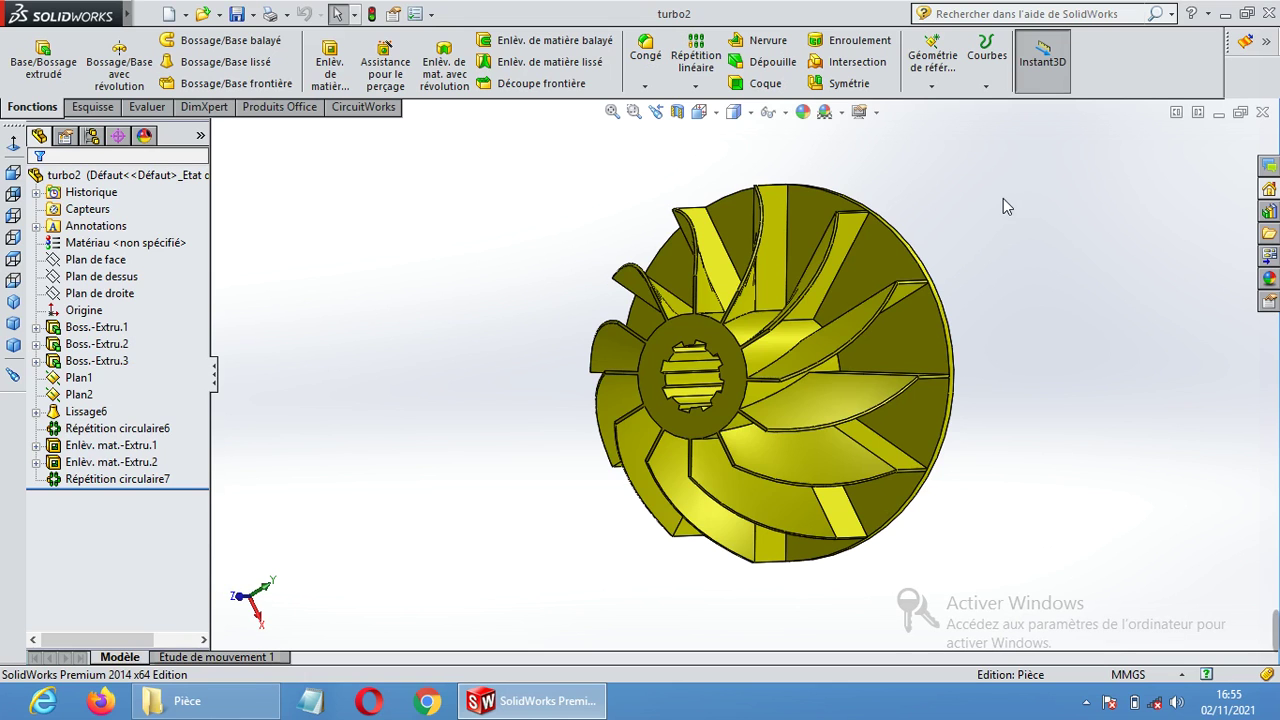
middle_drag(1003, 203, 1003, 271)
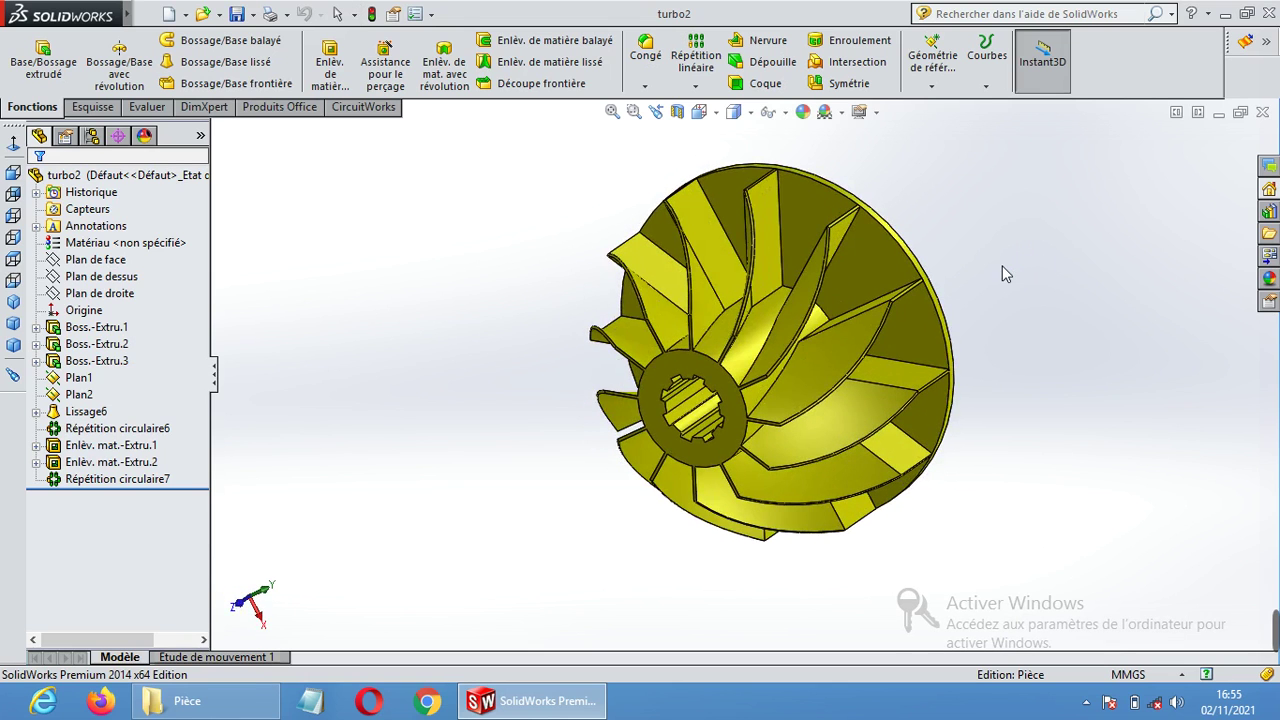
click(805, 290)
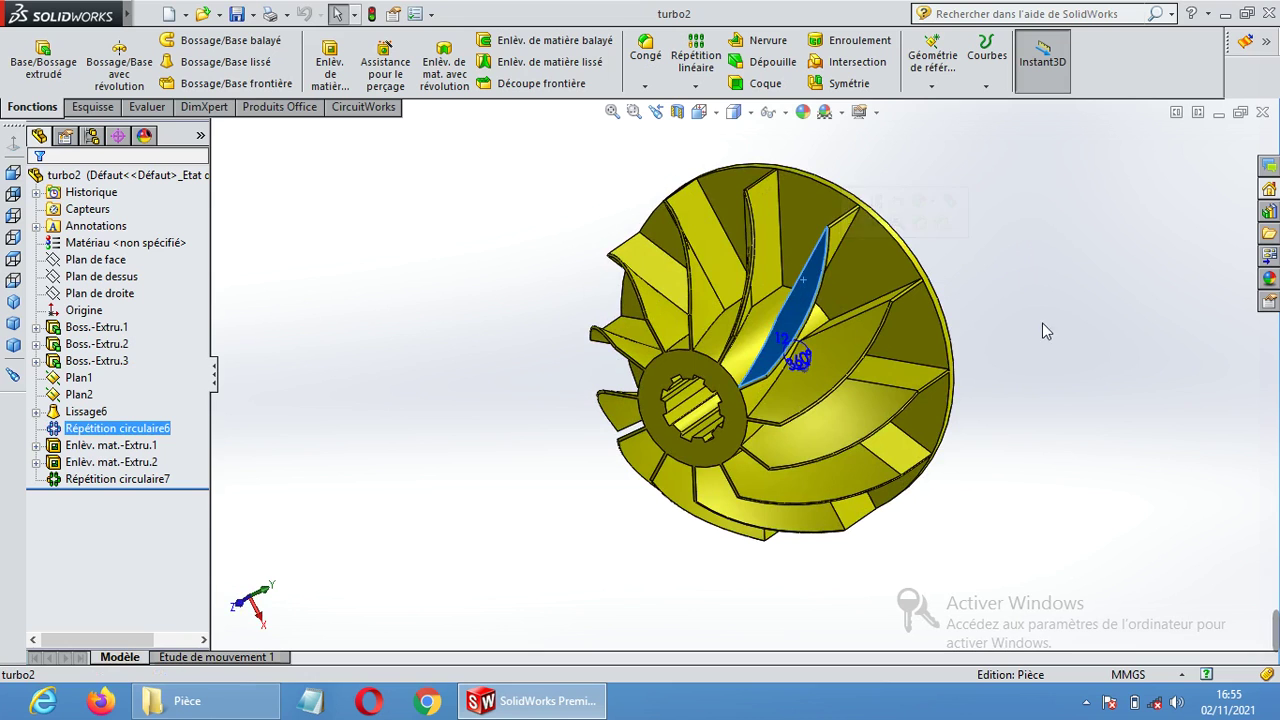
click(1016, 295)
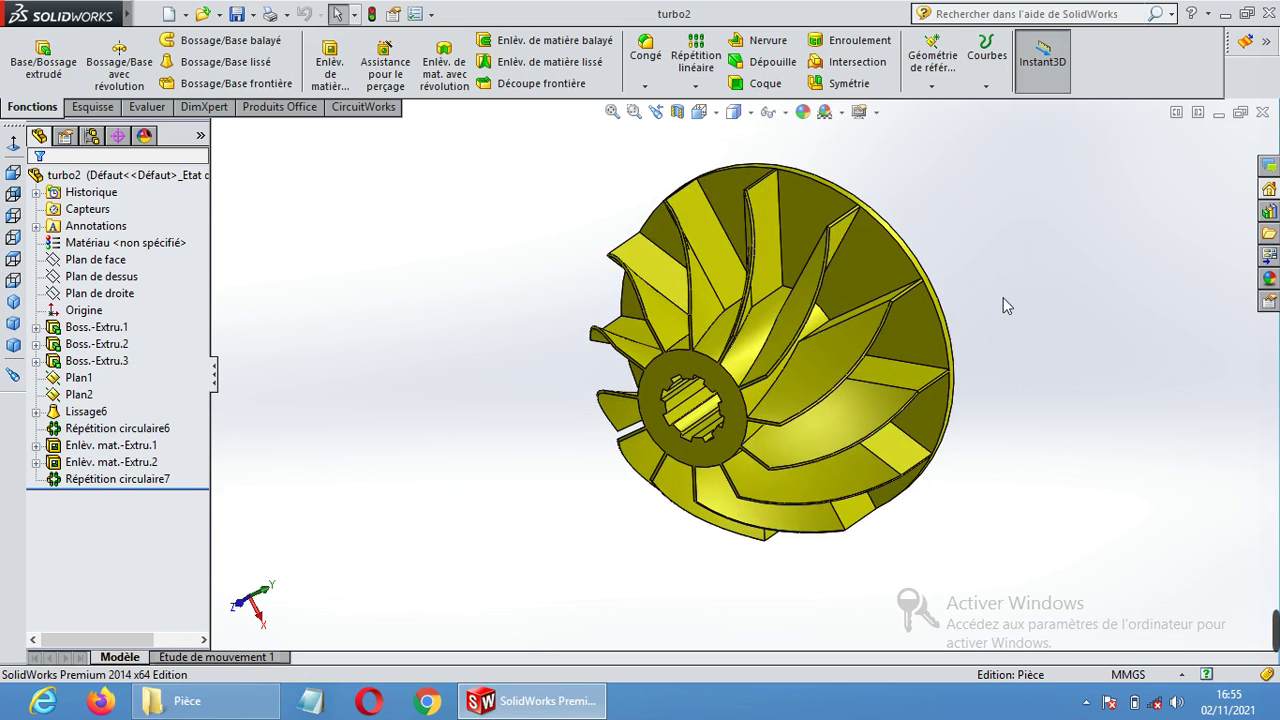
middle_drag(1021, 303, 1049, 348)
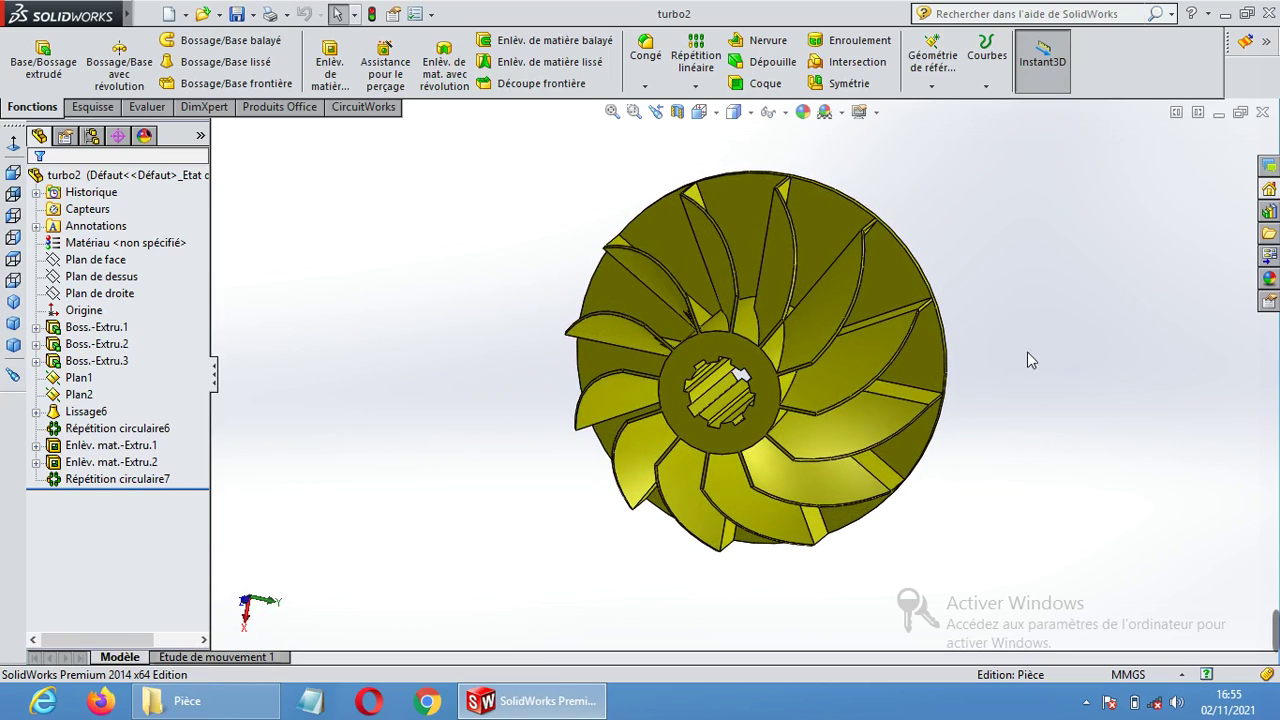
middle_drag(947, 450, 951, 497)
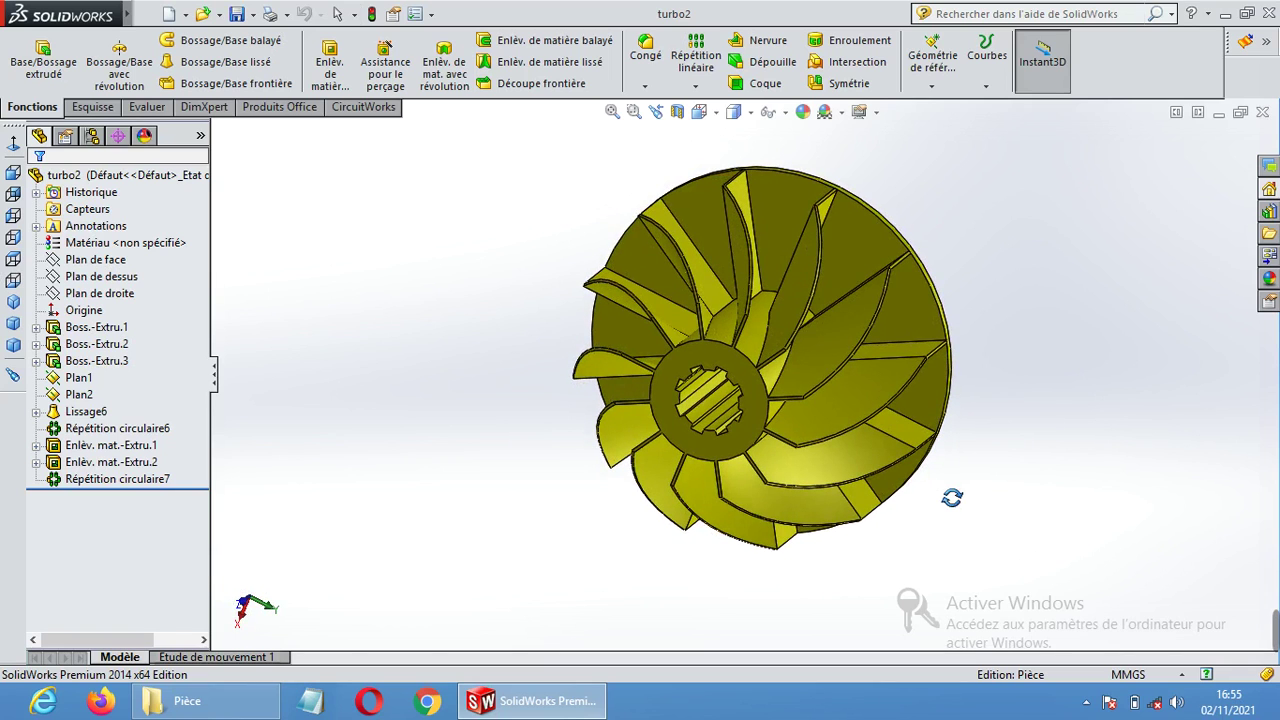
key(Escape)
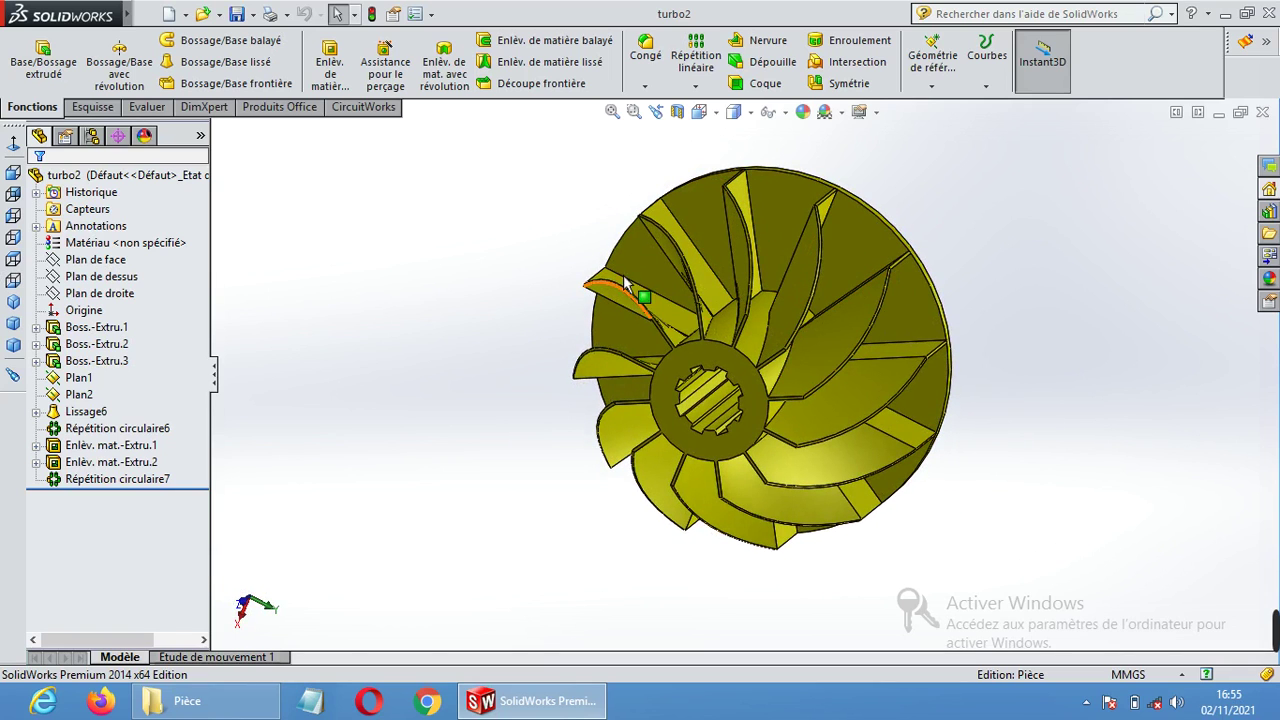
middle_drag(895, 225, 931, 229)
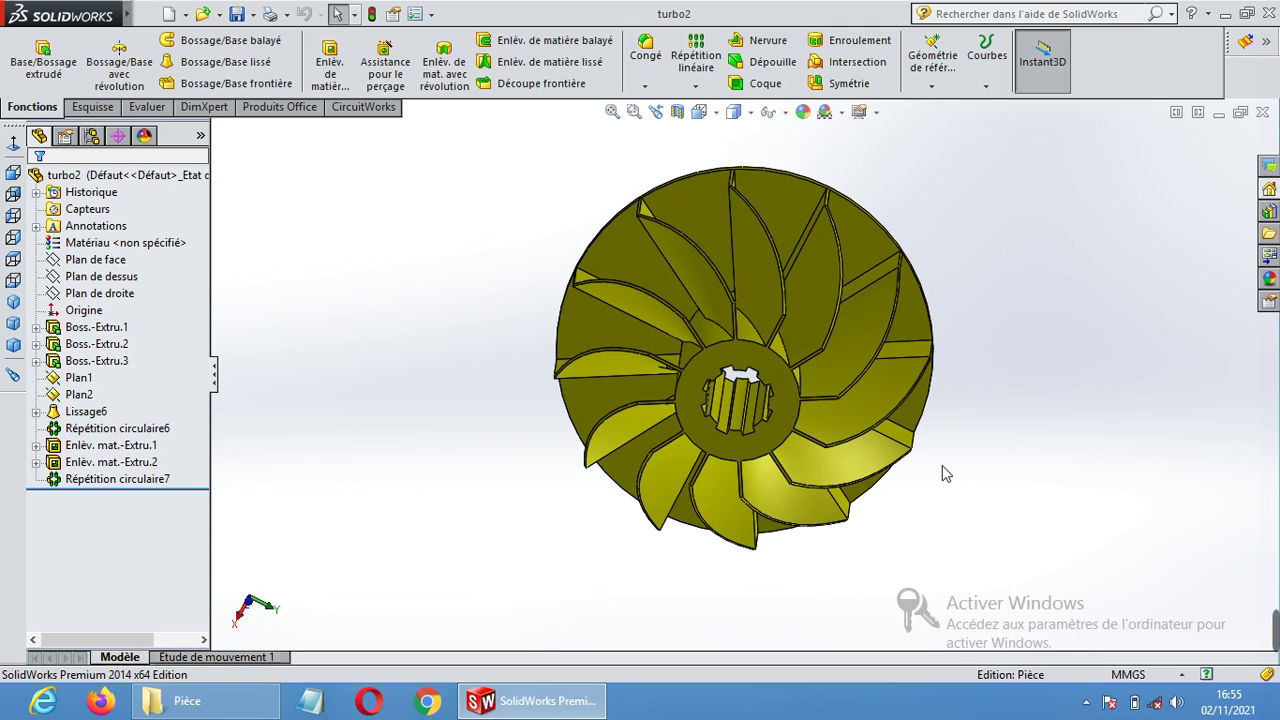
middle_drag(955, 487, 1015, 352)
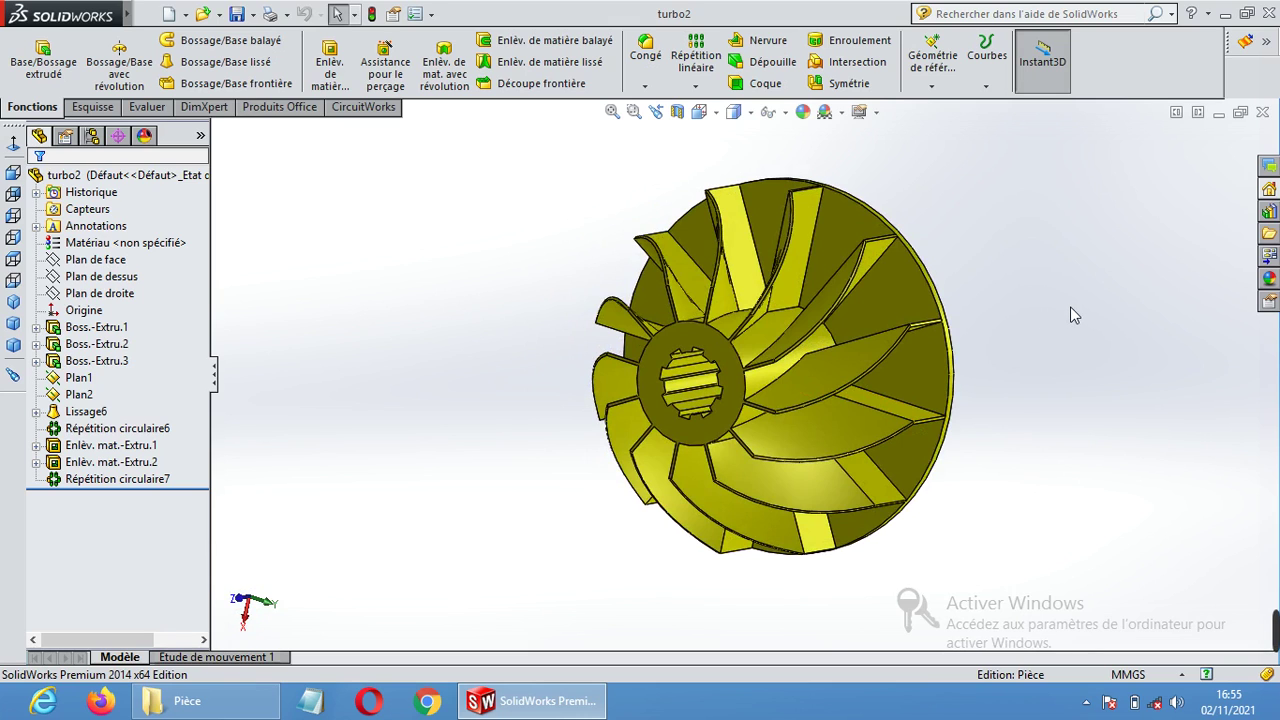
Create a new part and sketch a circle of radius 60 mm centred on the origin on the front plane (Plan de face).
key(ctrl+n)
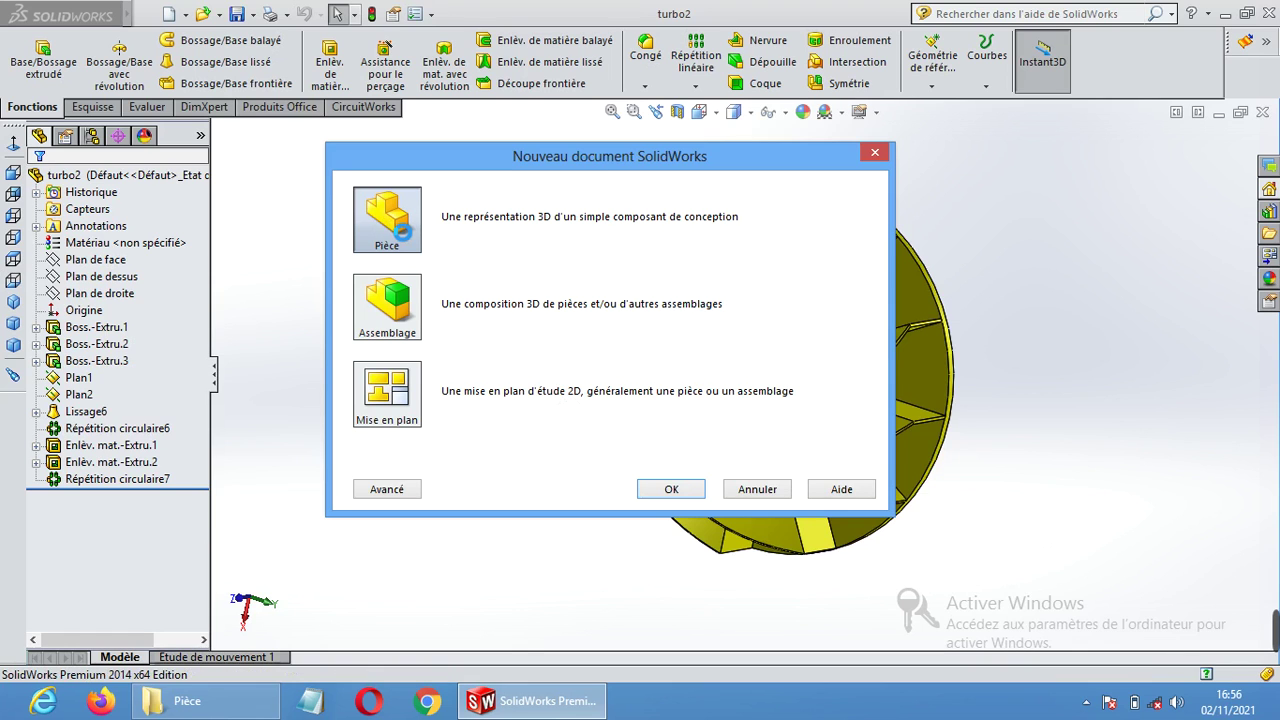
double_click(390, 225)
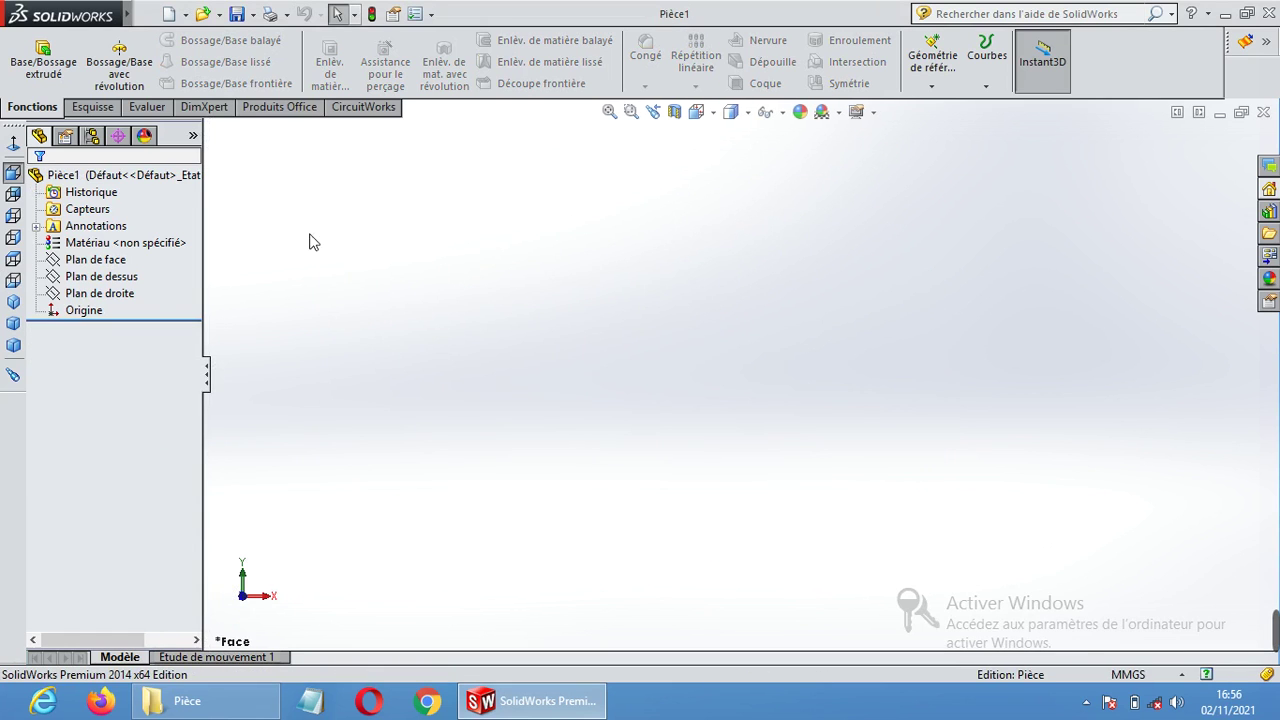
click(100, 260)
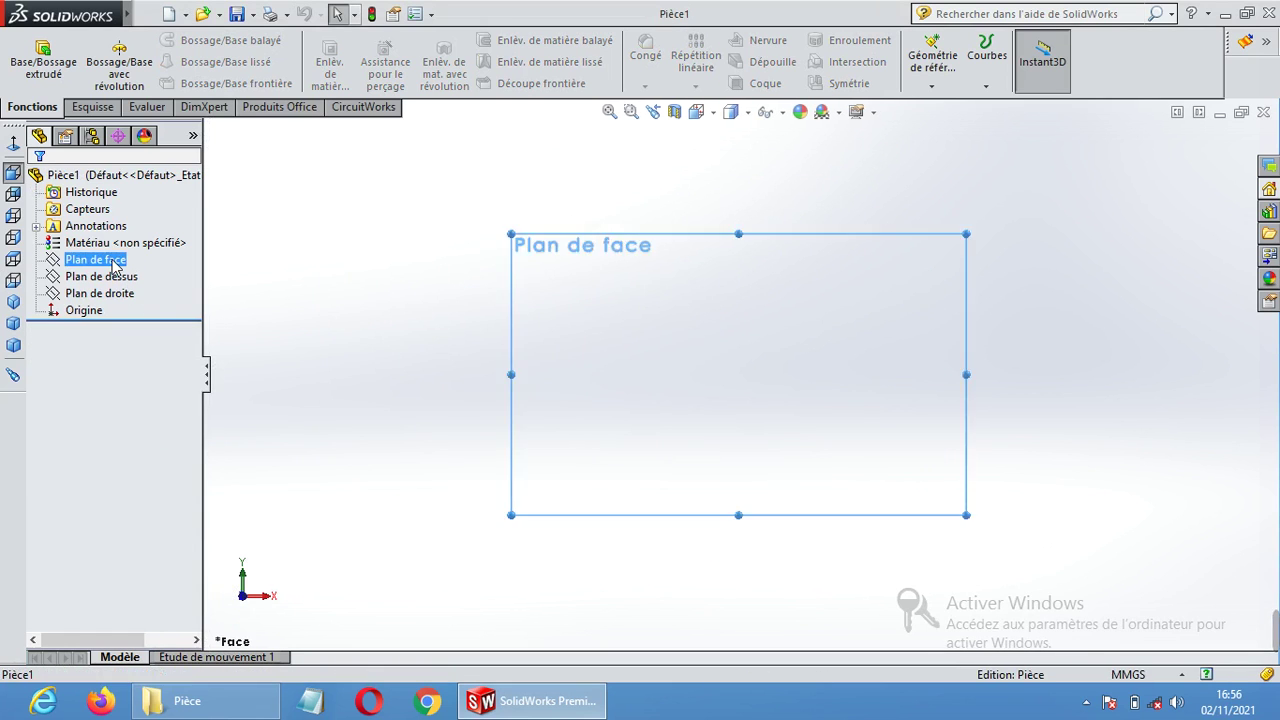
click(106, 108)
click(168, 40)
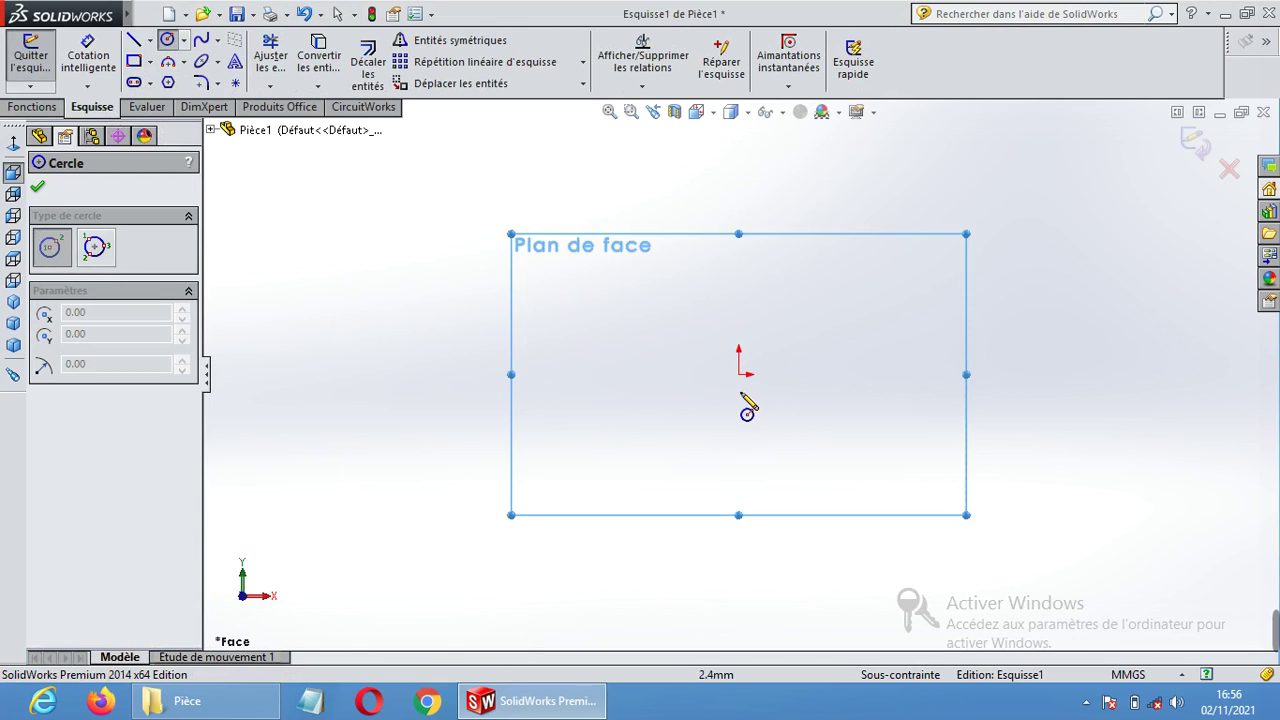
click(738, 374)
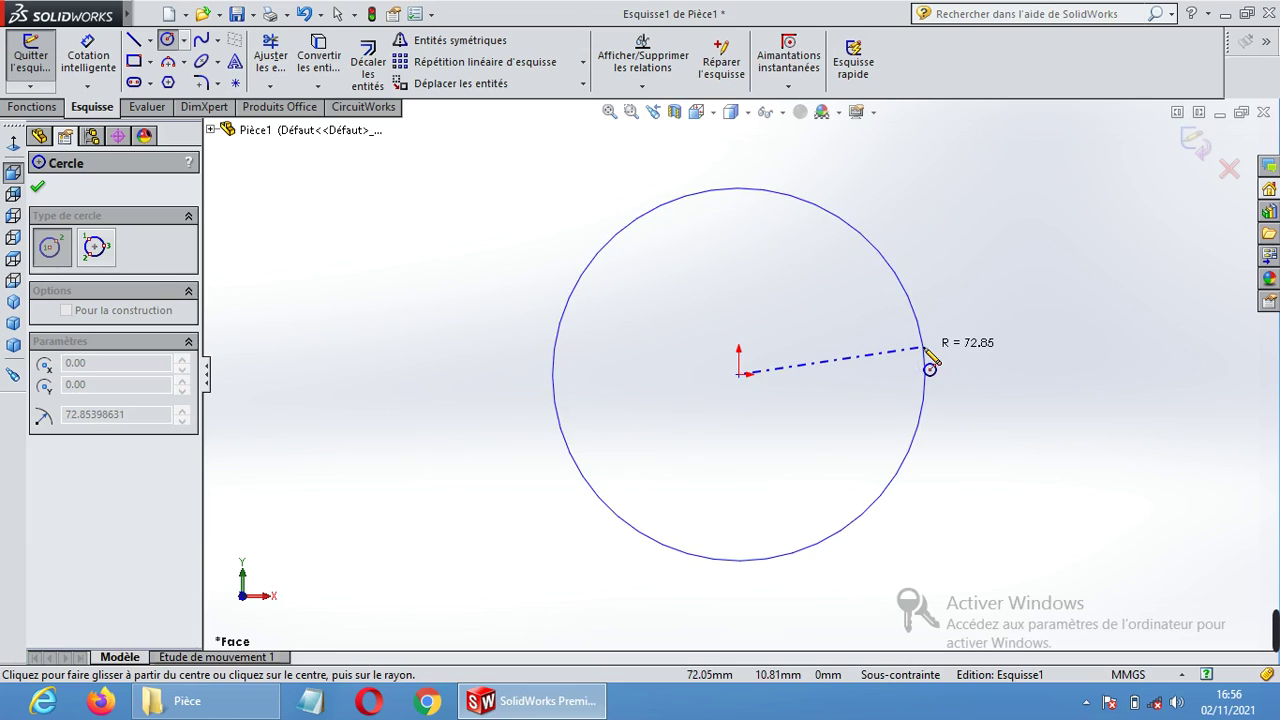
click(923, 350)
text(60)
key(Return)
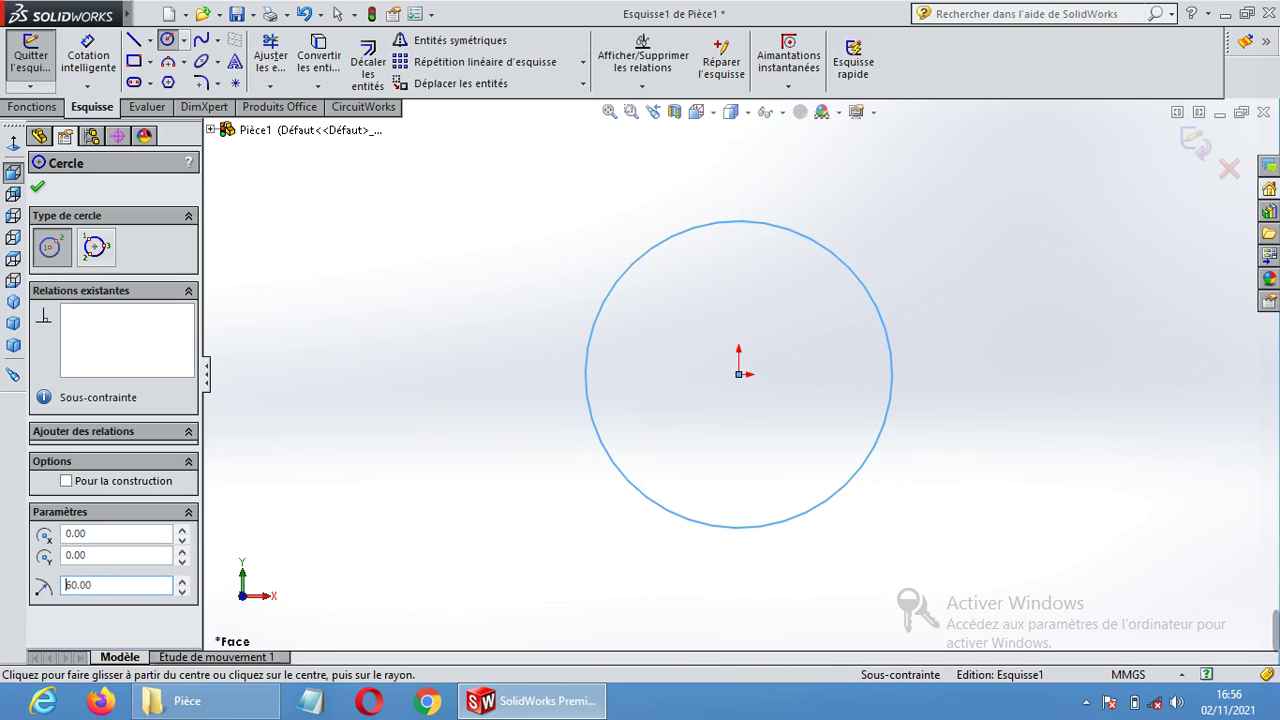
click(37, 187)
Extrude the circle as a 5 mm thick blind boss to form the base disc.
click(32, 106)
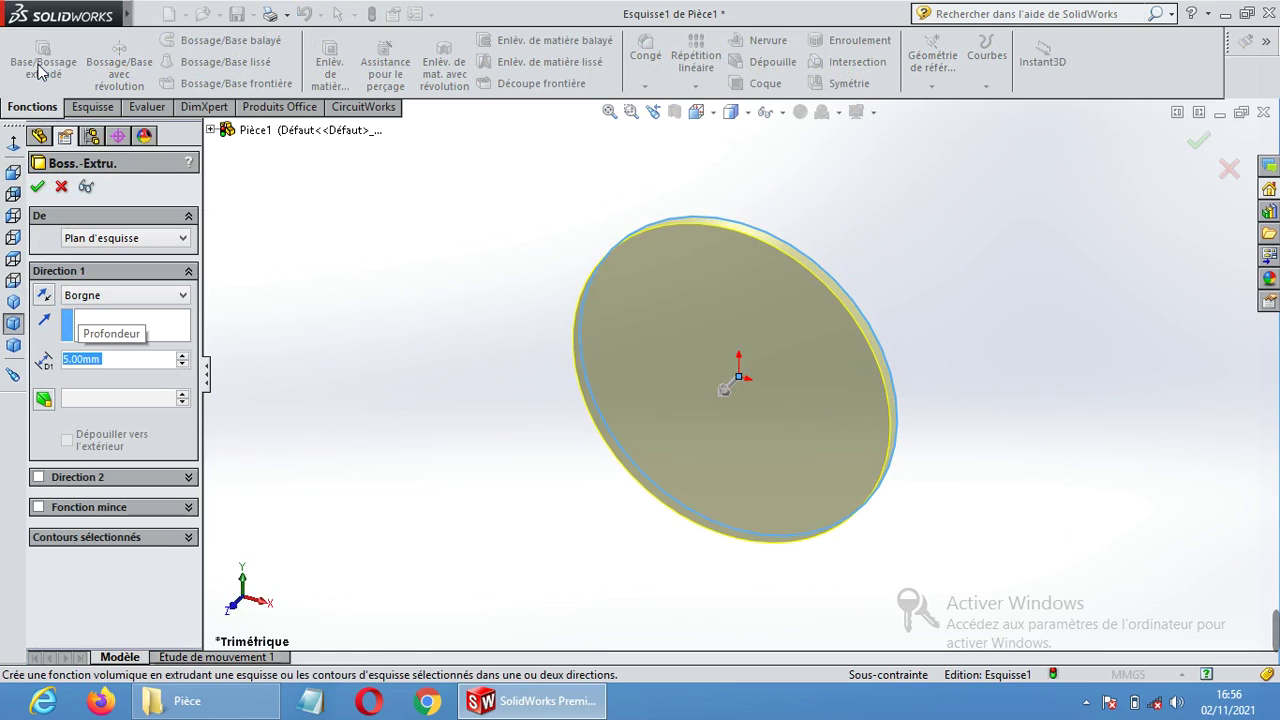
click(38, 187)
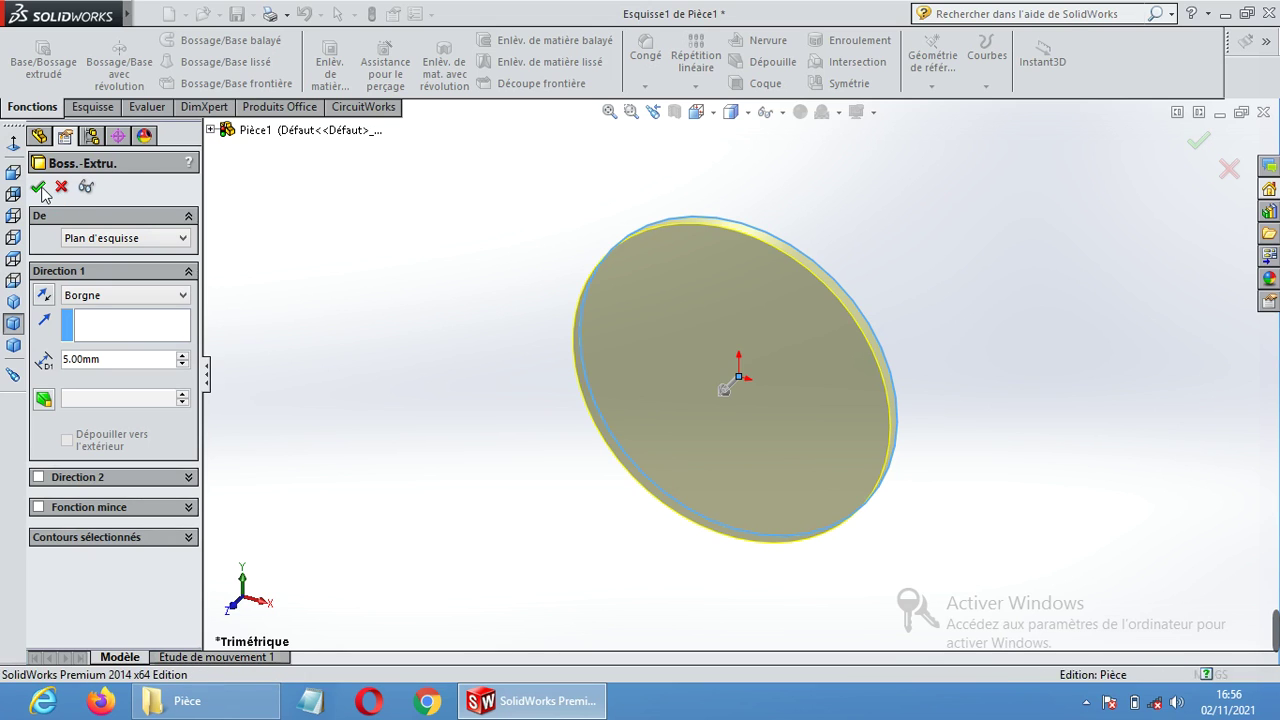
Sketch a circle of radius 20 mm centred on the origin on the disc's front face.
click(696, 293)
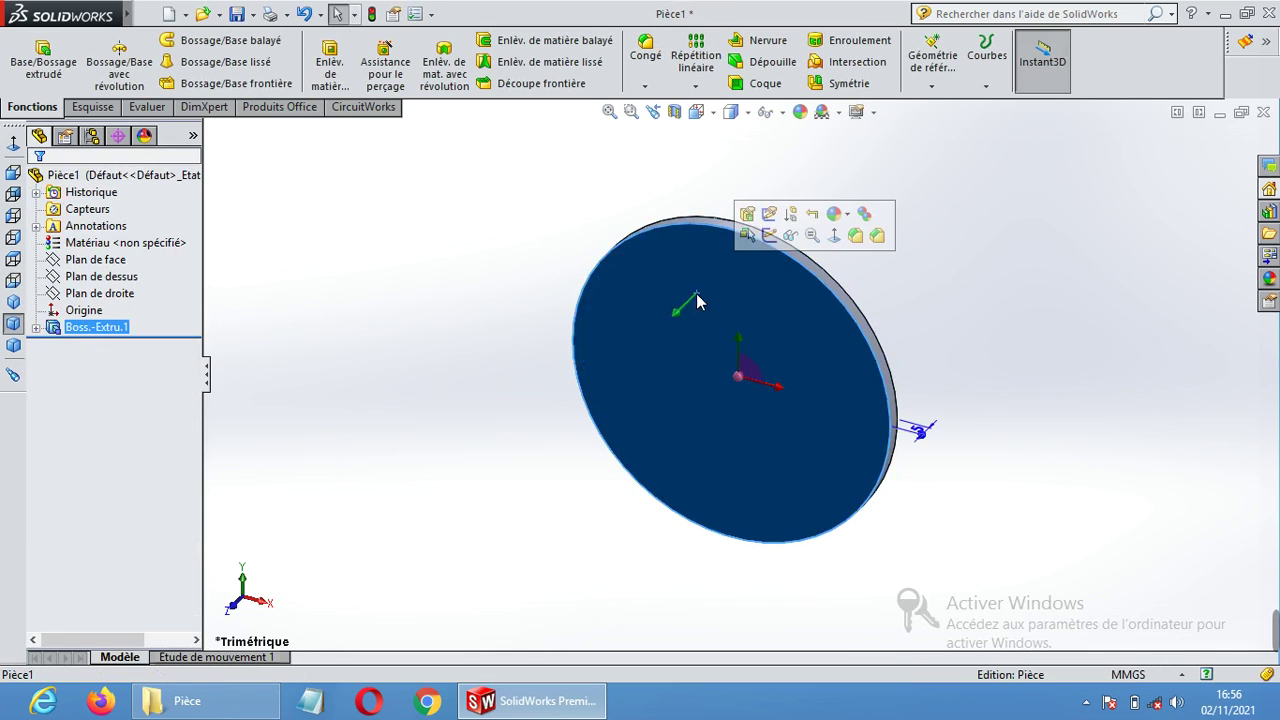
click(834, 235)
click(92, 107)
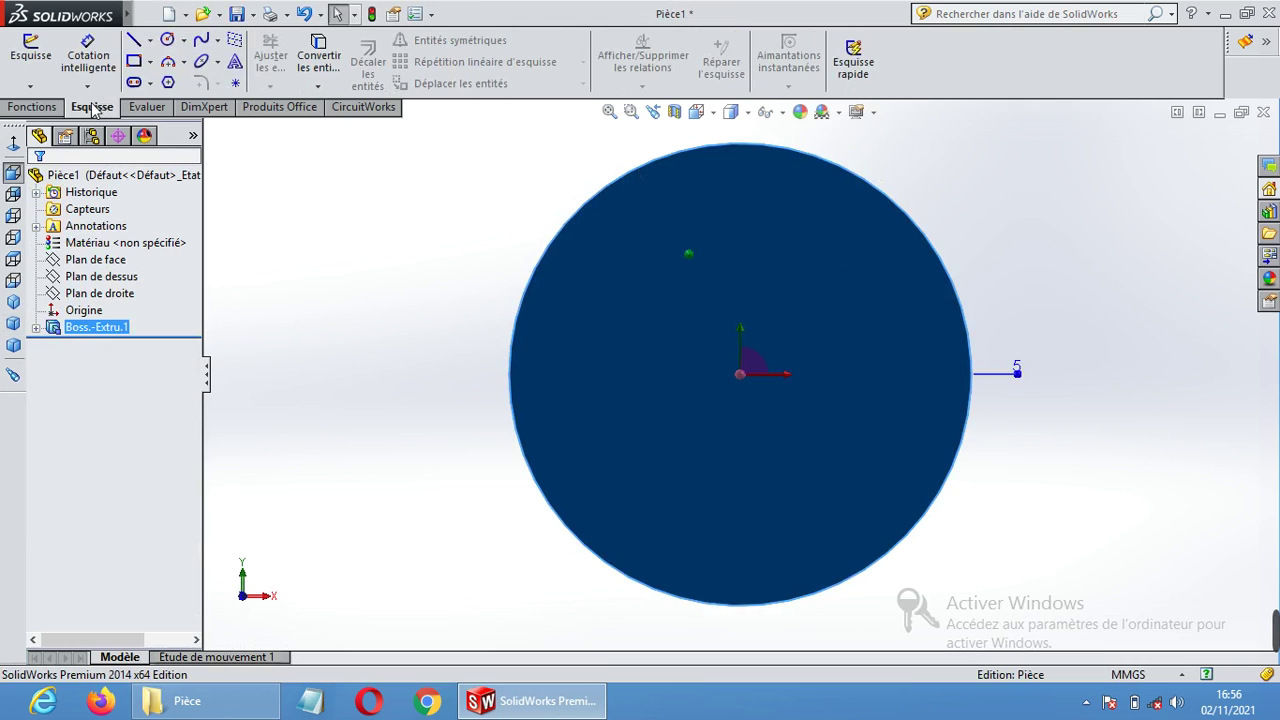
click(167, 39)
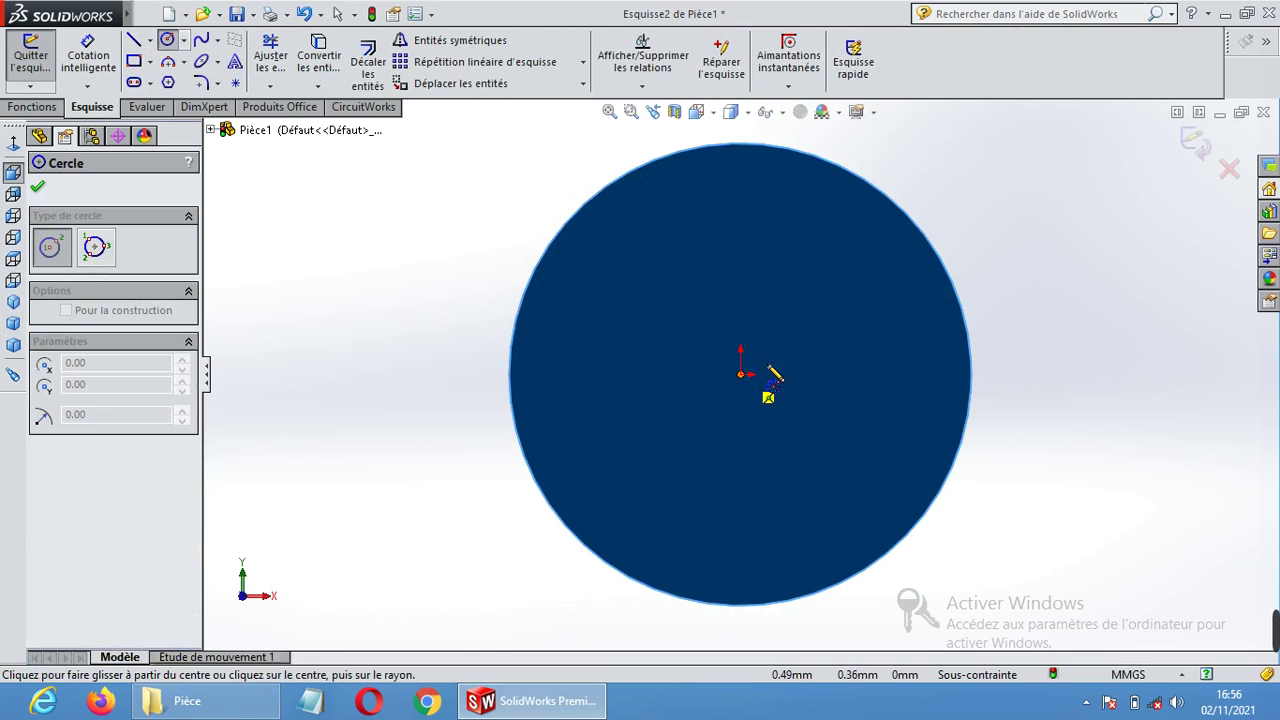
click(741, 375)
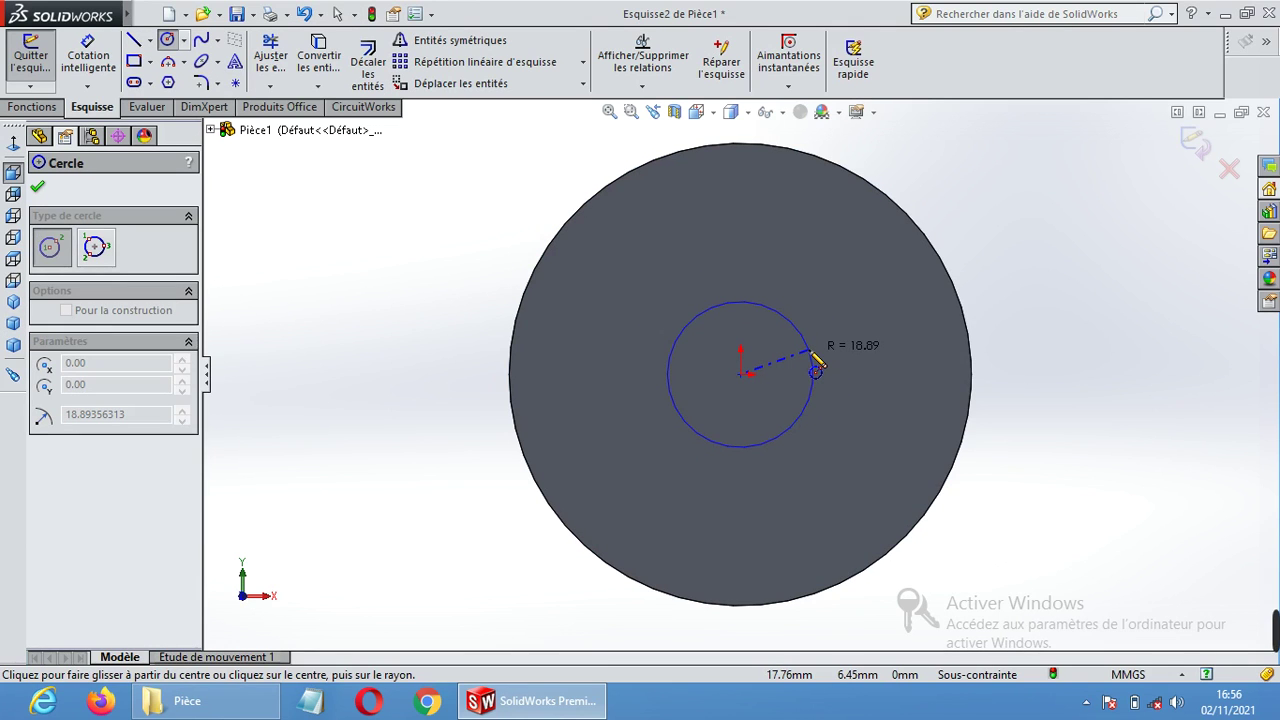
click(812, 355)
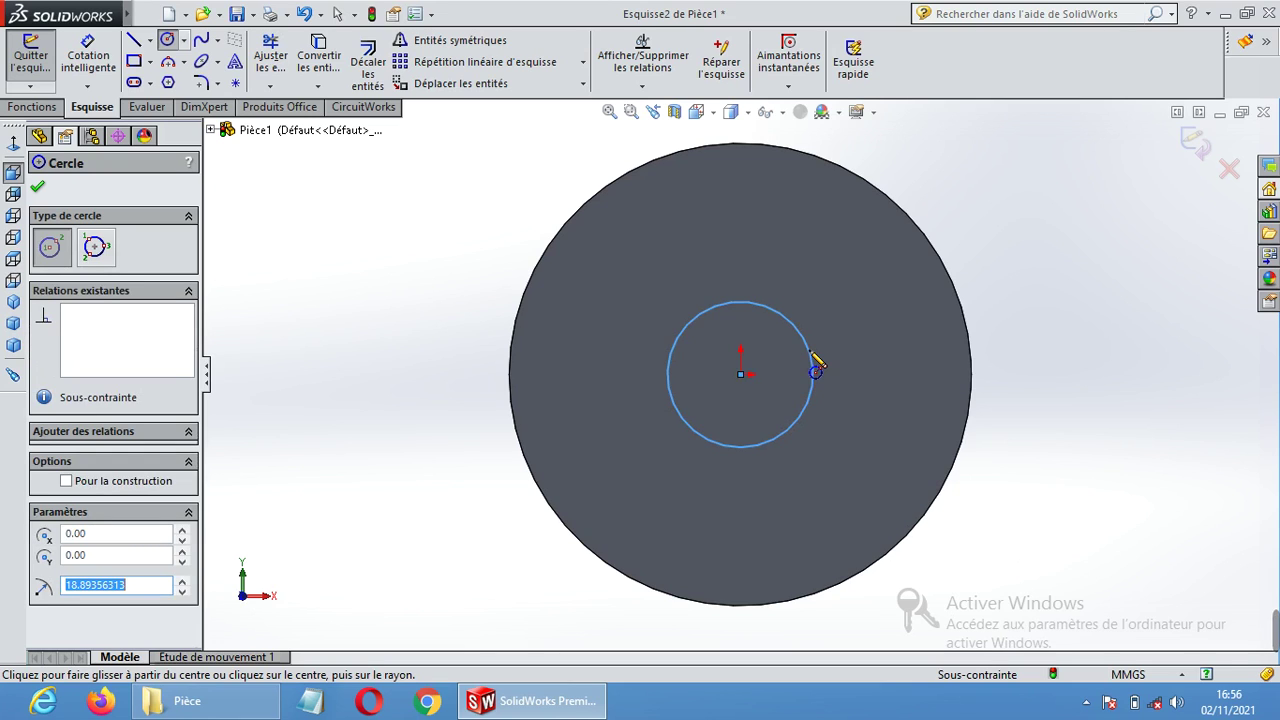
text(20)
key(Return)
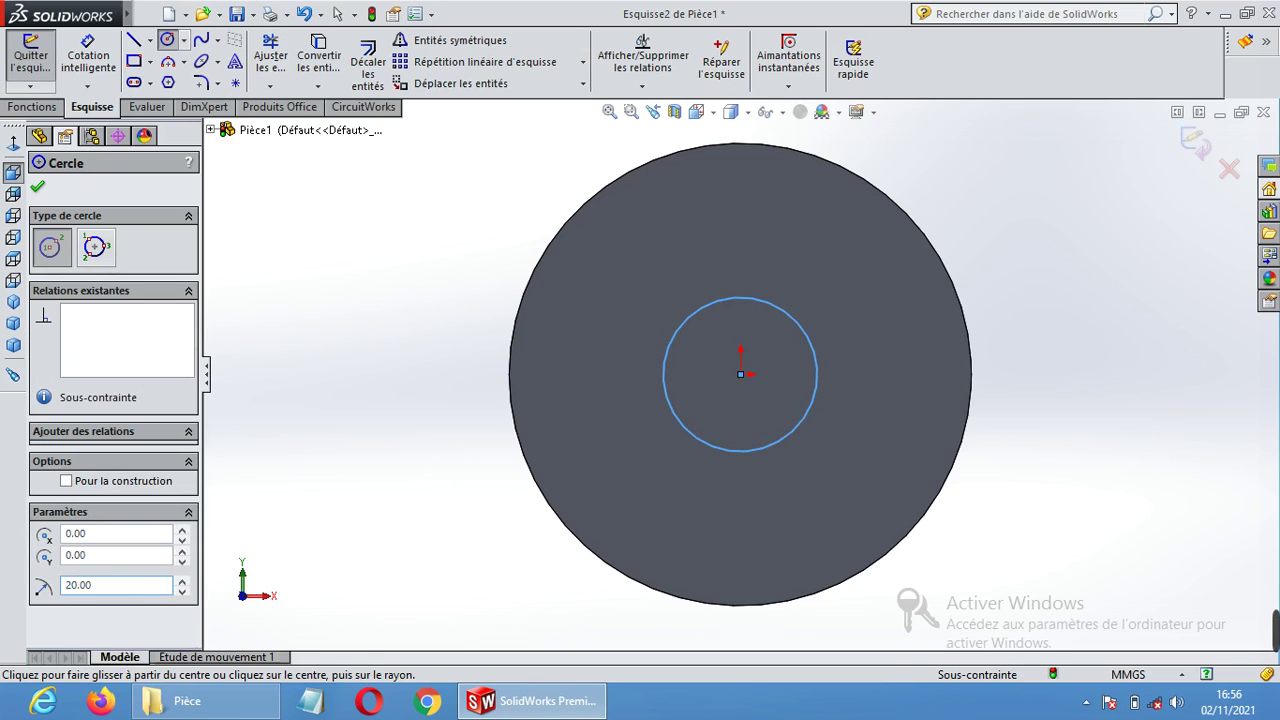
key(Escape)
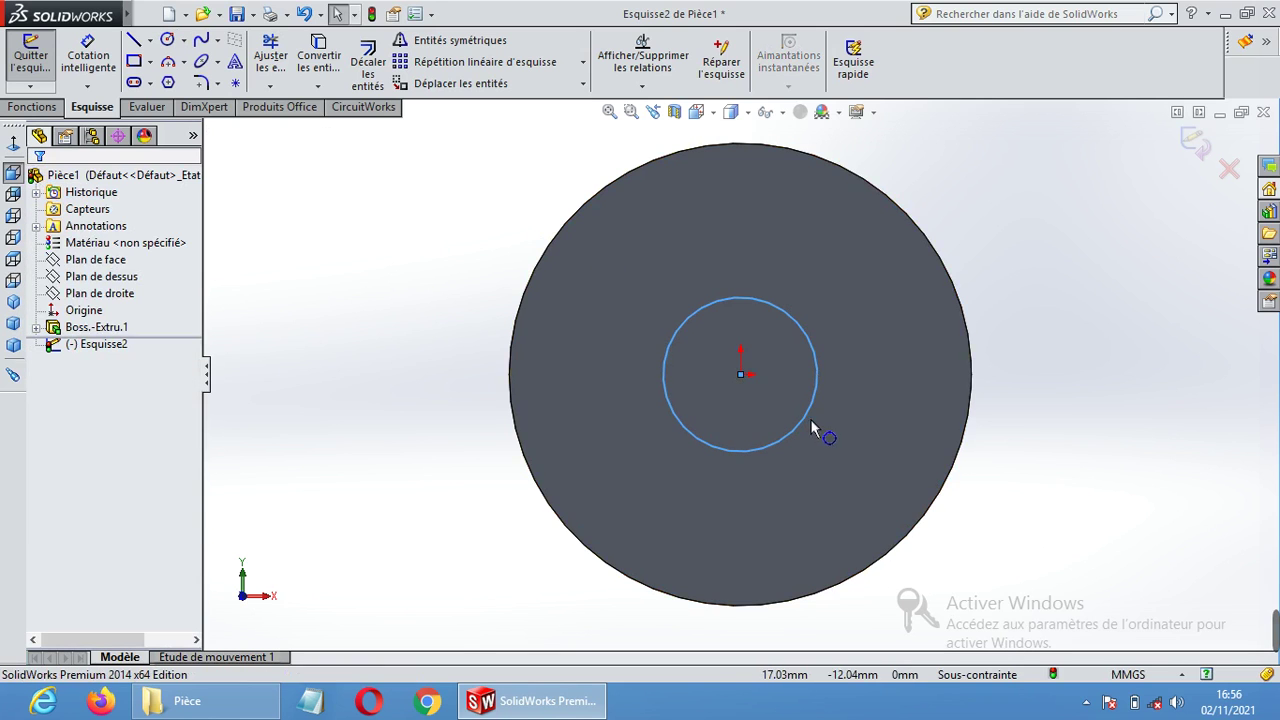
Extrude the 20 mm radius circle 60 mm outward from the disc as a hub, merged with the disc.
middle_drag(1000, 347, 925, 366)
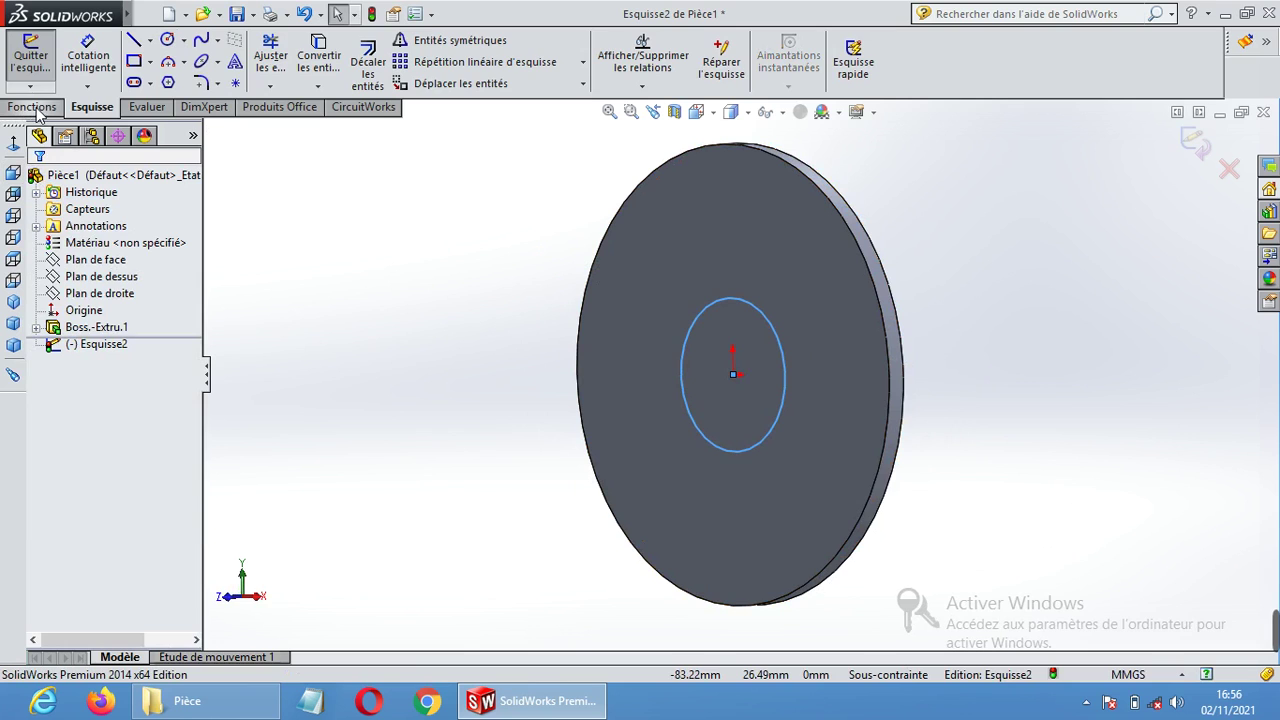
click(37, 107)
click(43, 60)
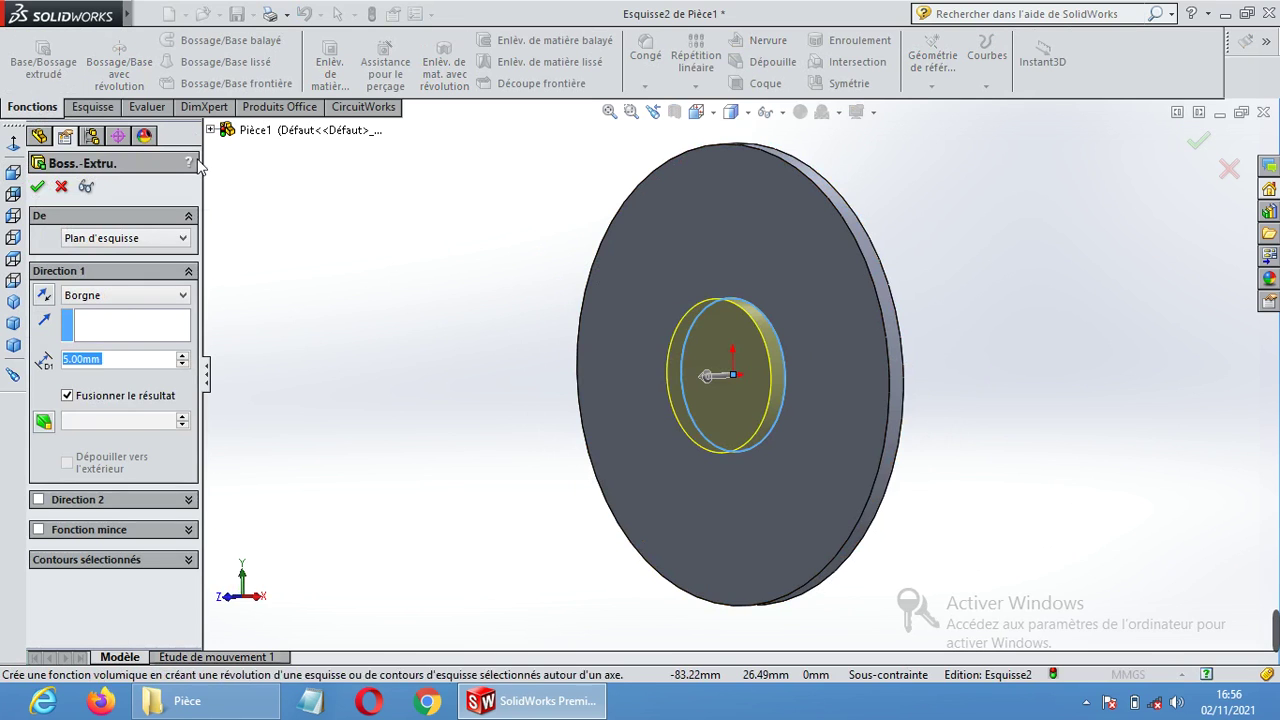
middle_drag(1057, 386, 1020, 400)
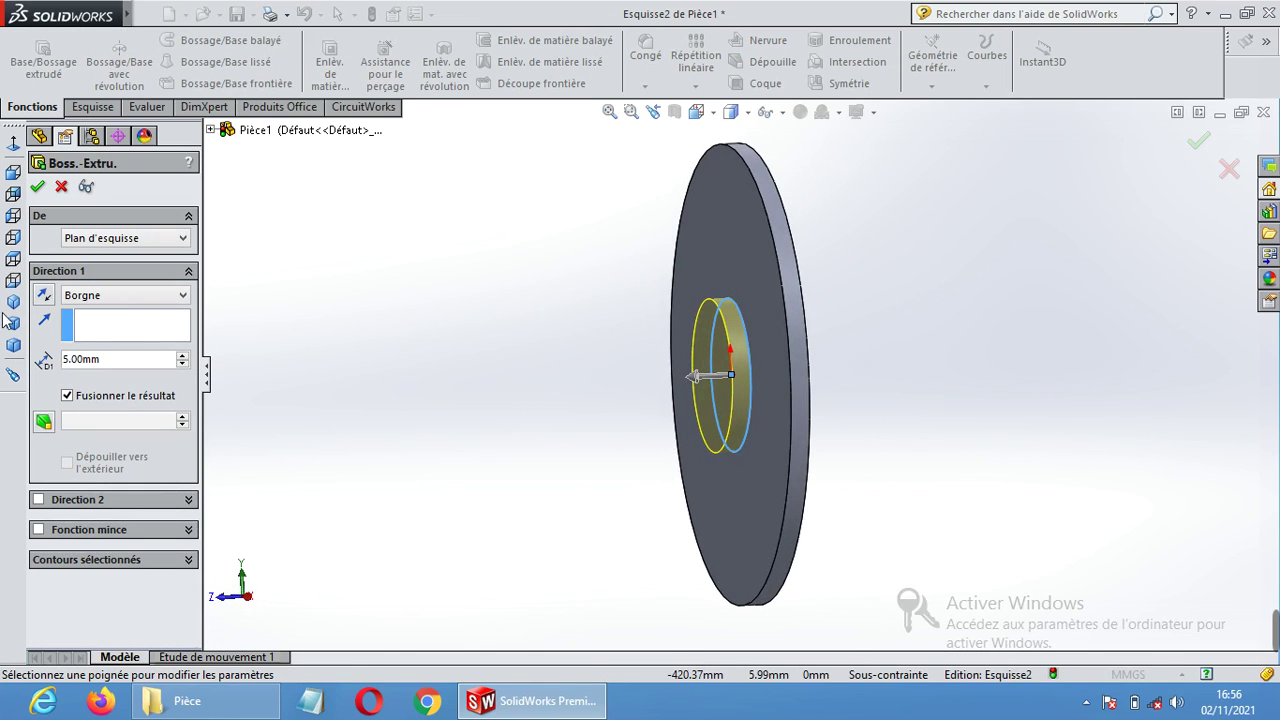
double_click(137, 364)
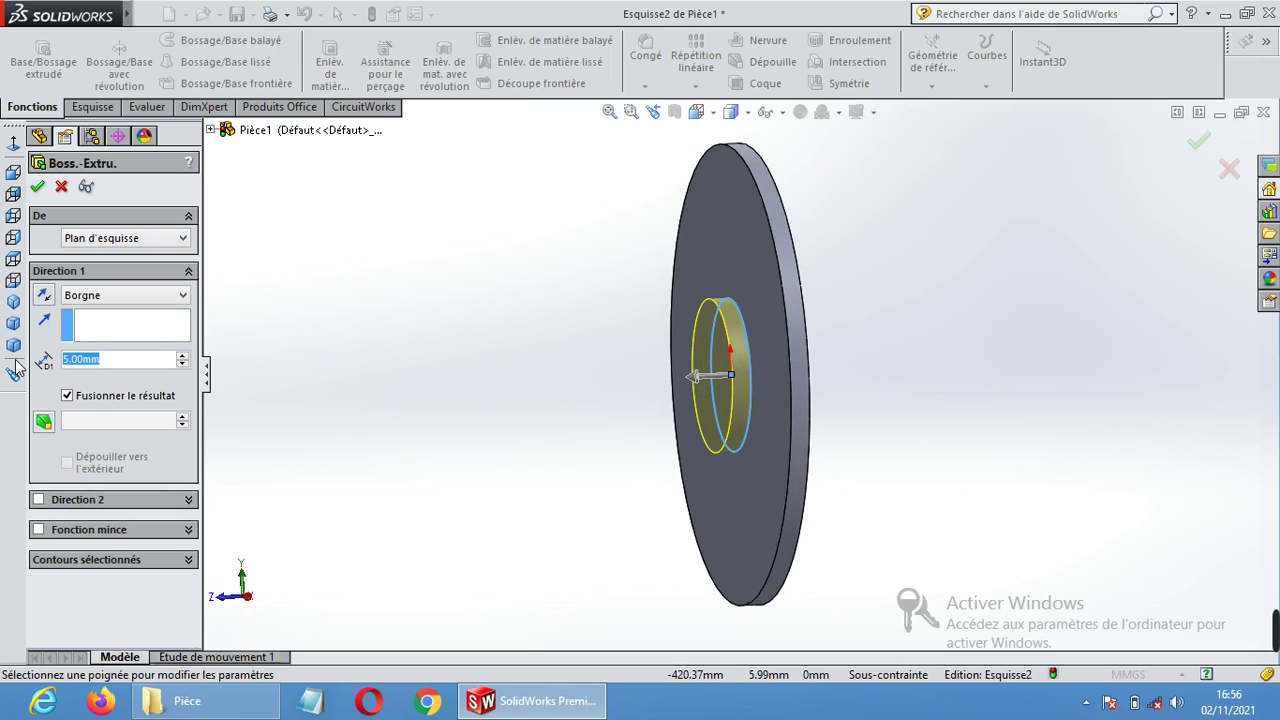
text(100)
key(Return)
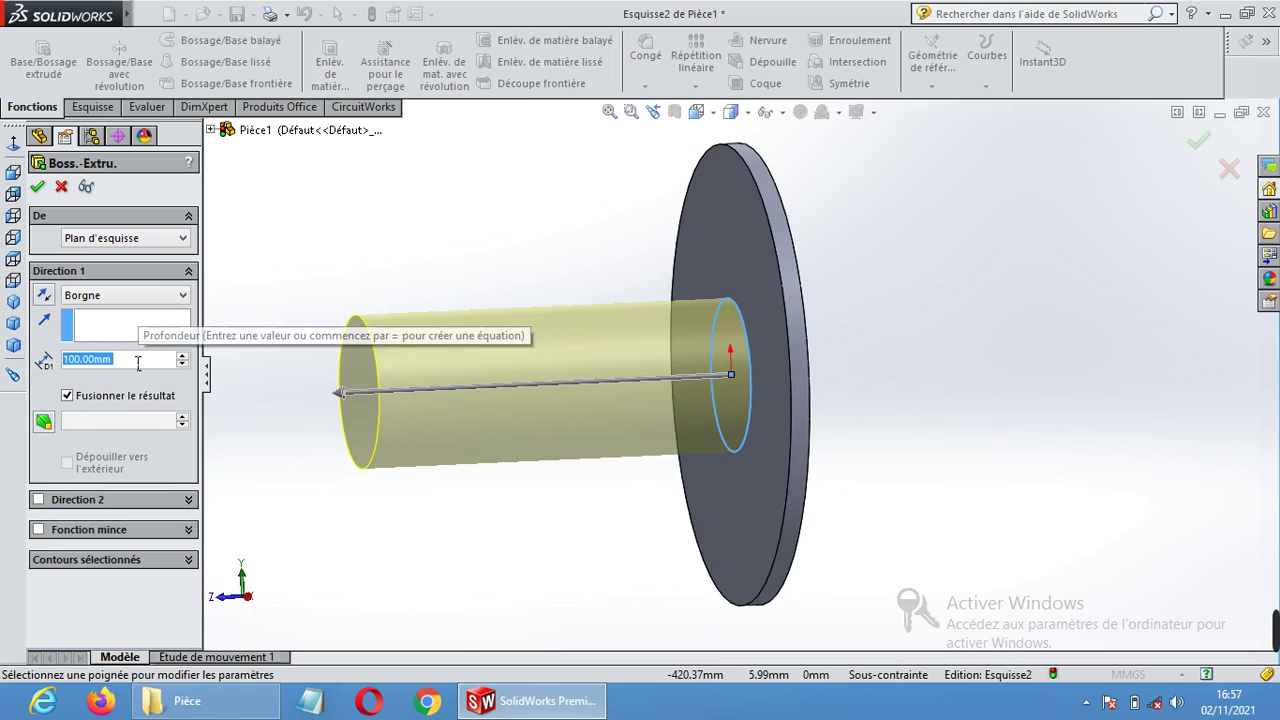
text(50)
key(Return)
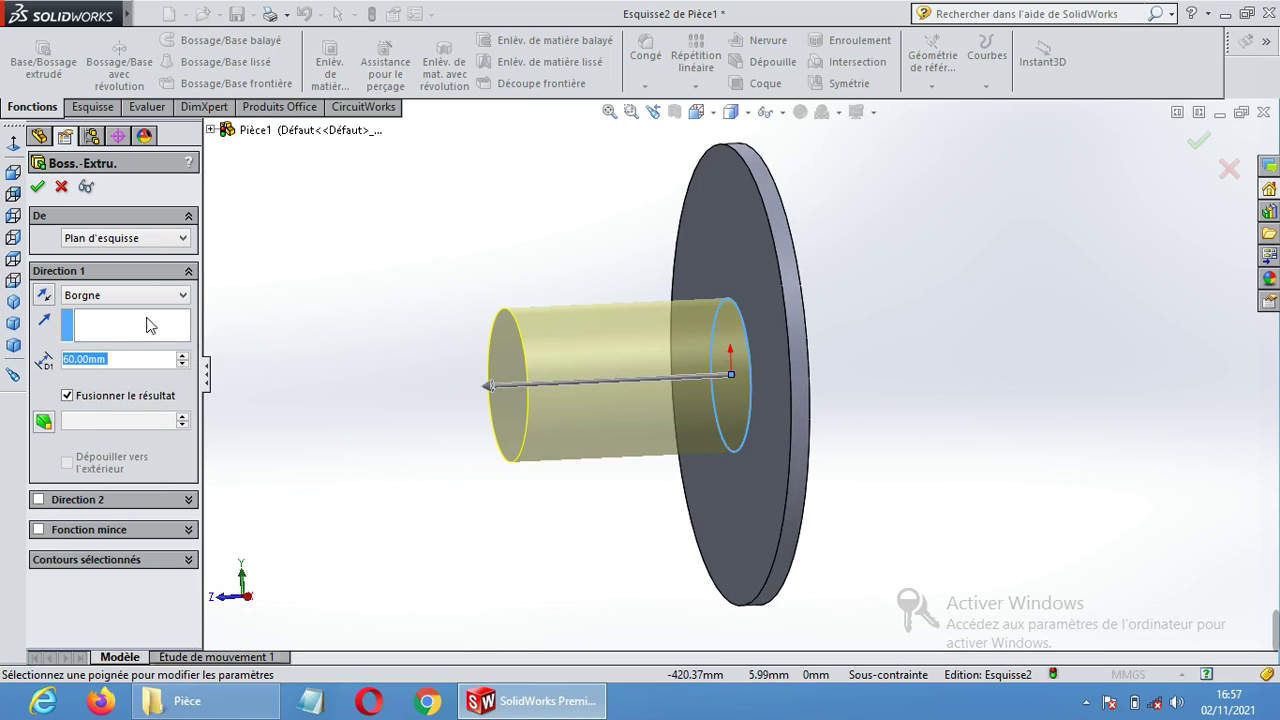
click(39, 189)
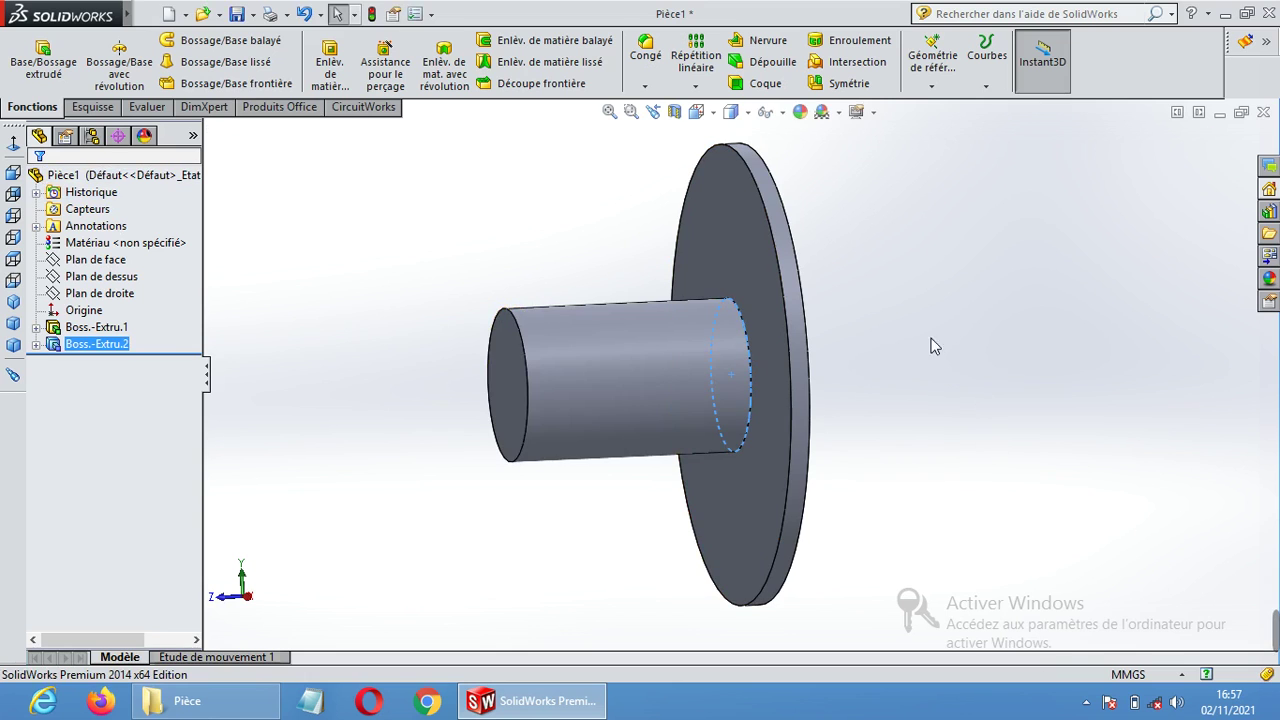
Sketch a corner rectangle about 43.6 mm by 4 mm on the disc's front face, from inside the hub outline to the disc's outer edge.
middle_drag(899, 320, 997, 254)
click(800, 332)
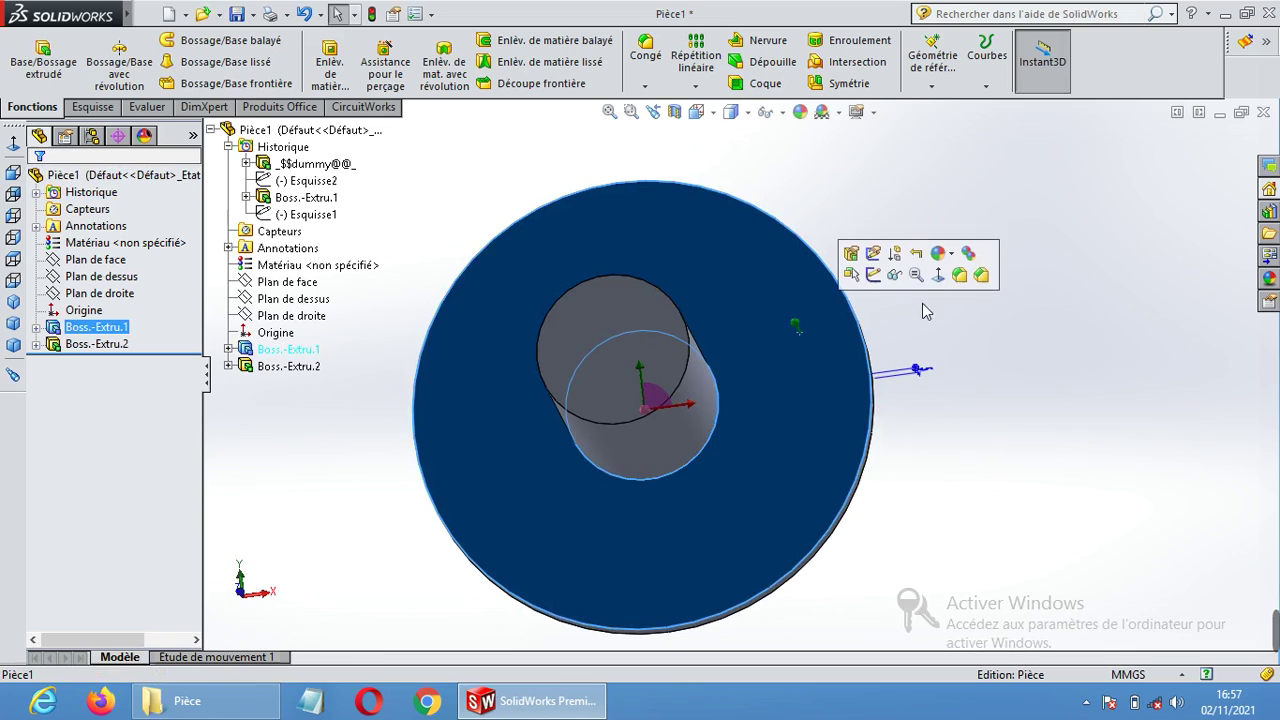
click(939, 276)
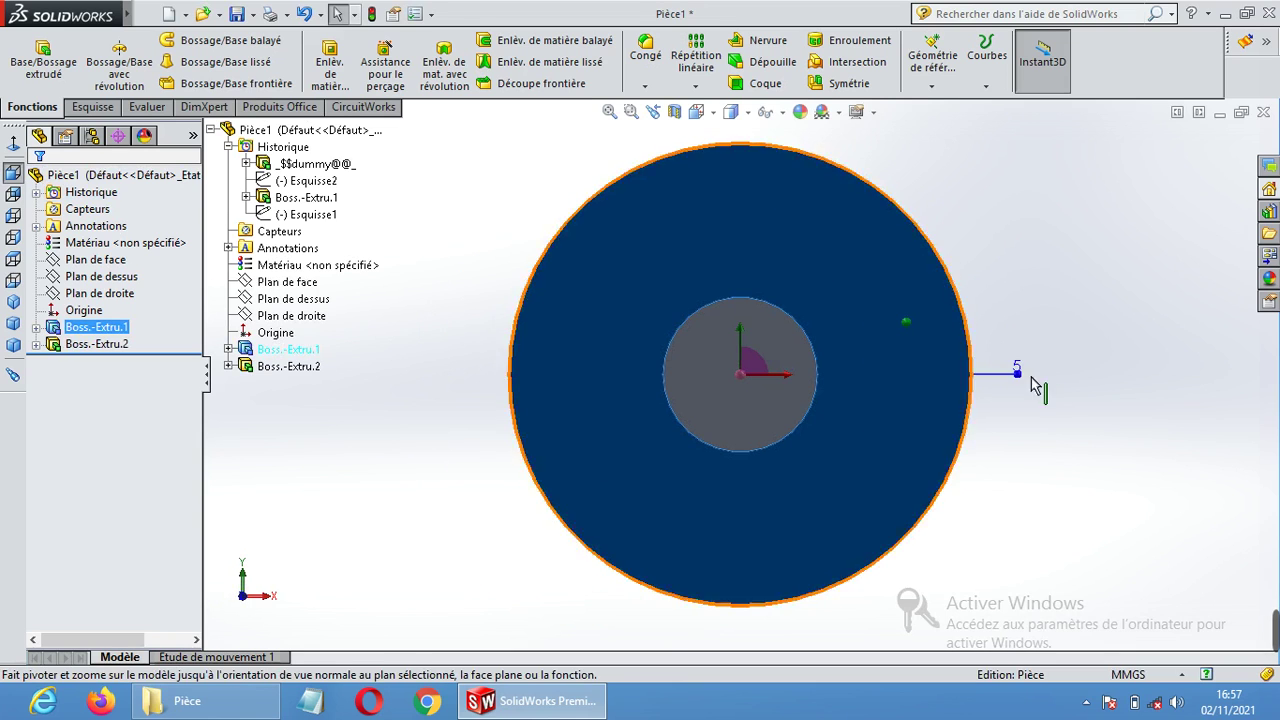
click(92, 107)
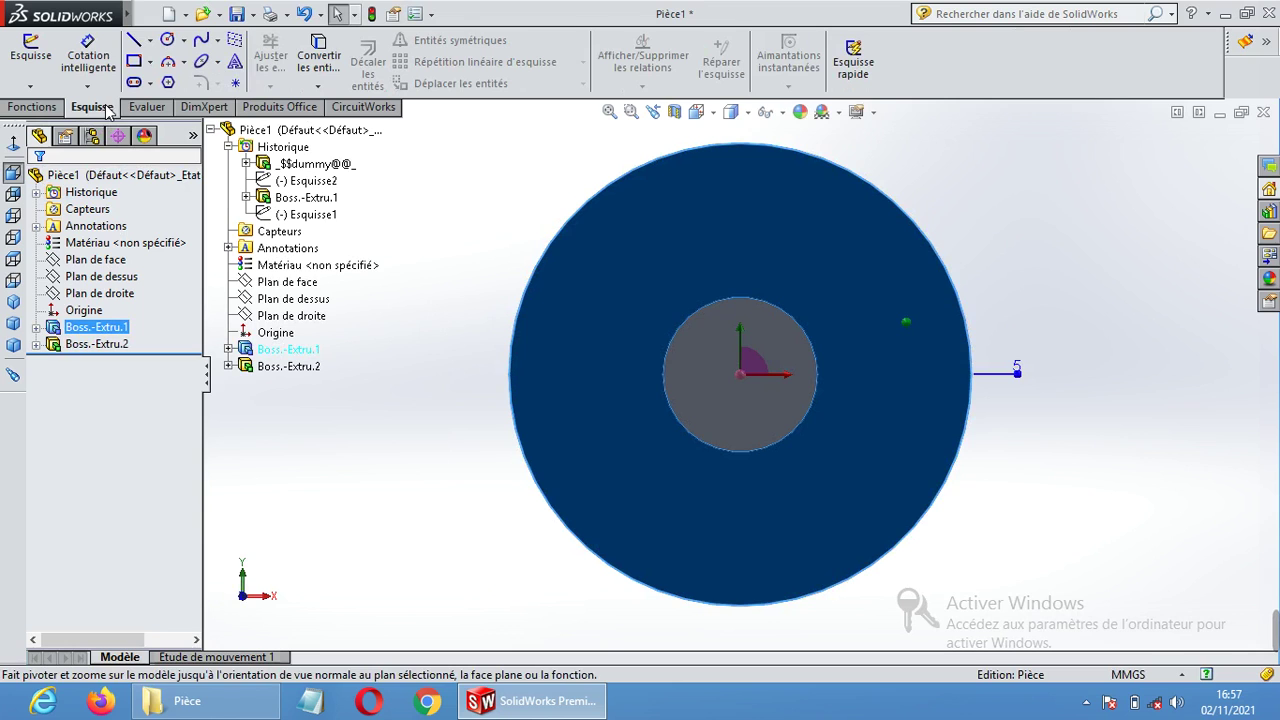
click(150, 63)
click(215, 80)
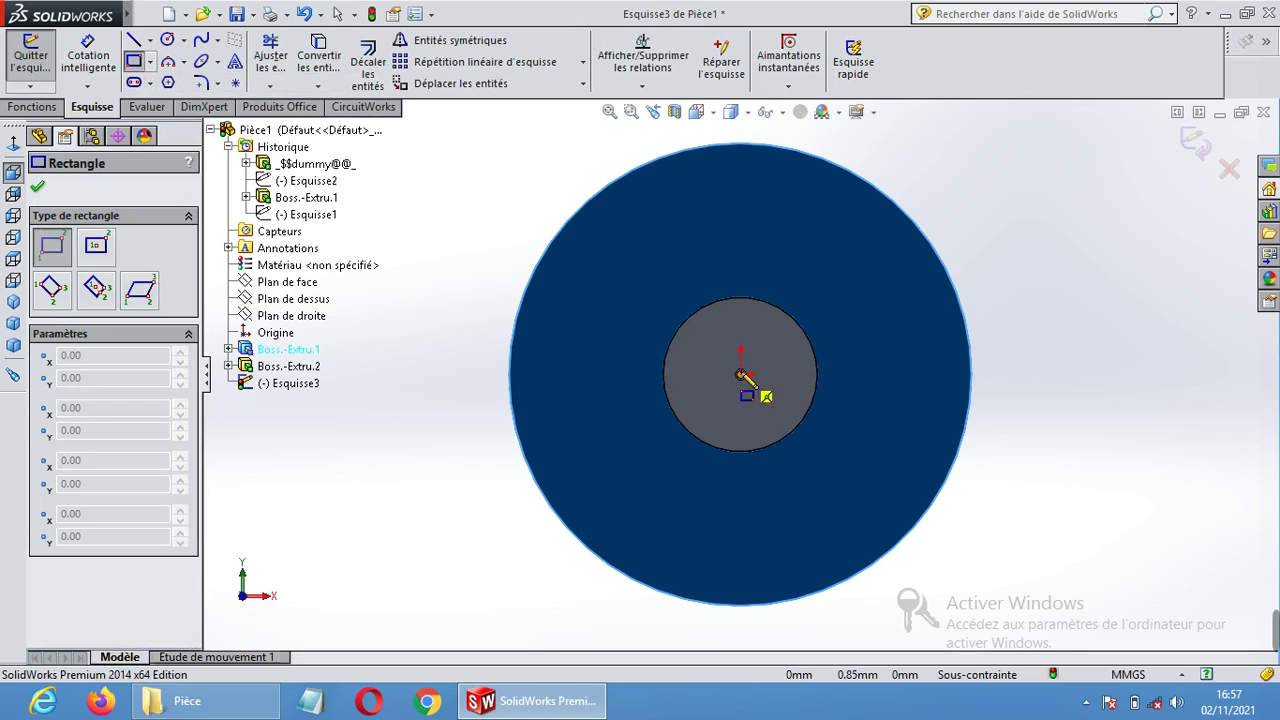
click(806, 376)
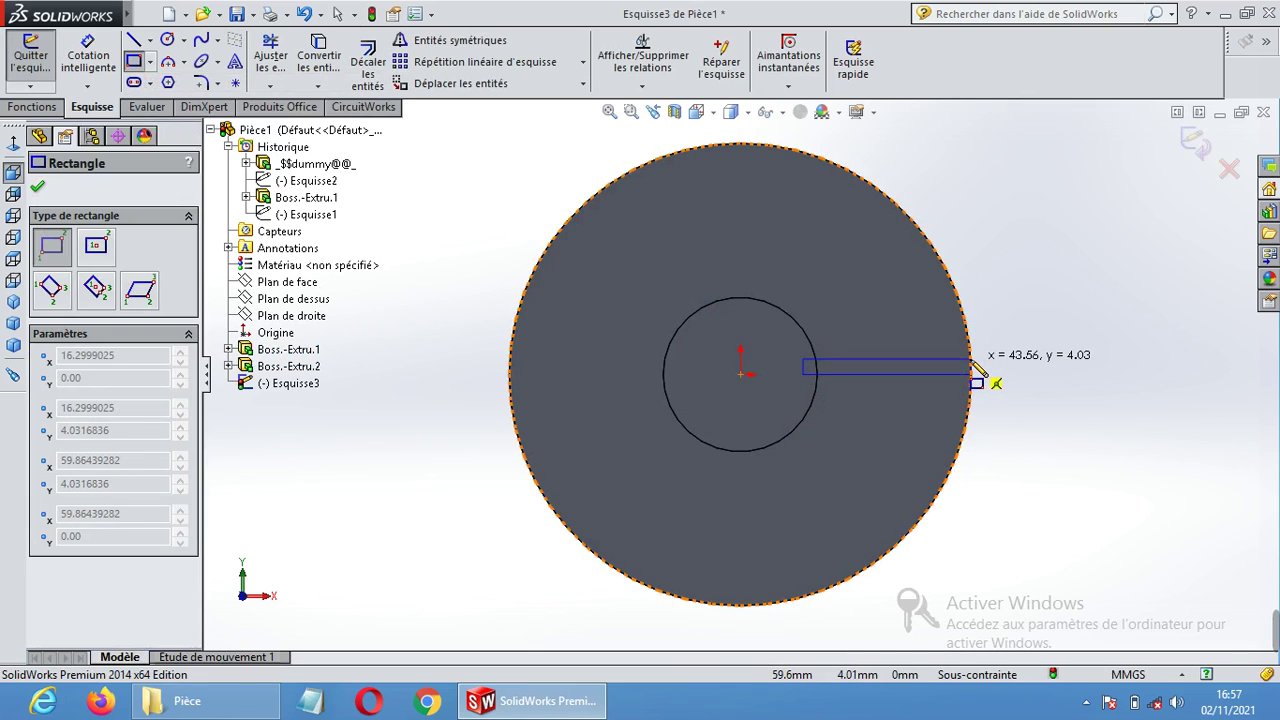
click(972, 361)
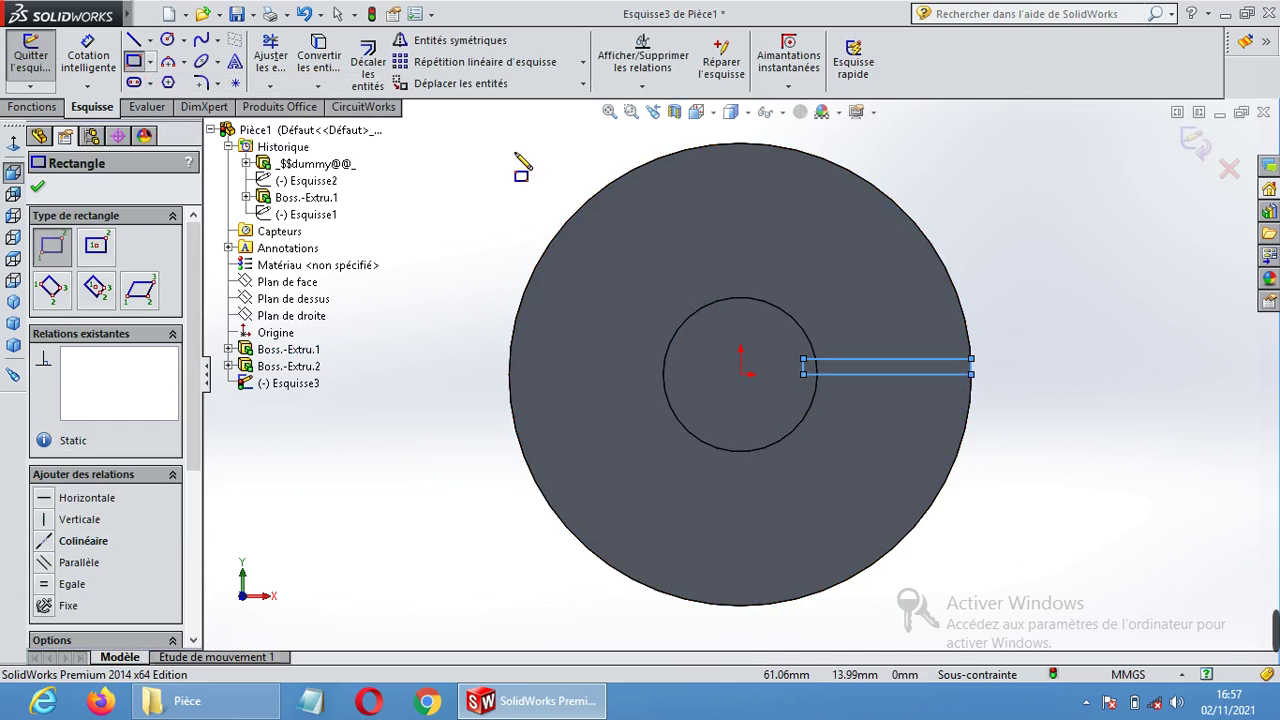
Dimension the short inner side of the rectangle to 1 mm.
click(88, 55)
scroll(872, 395, down, 2)
scroll(872, 395, down, 2)
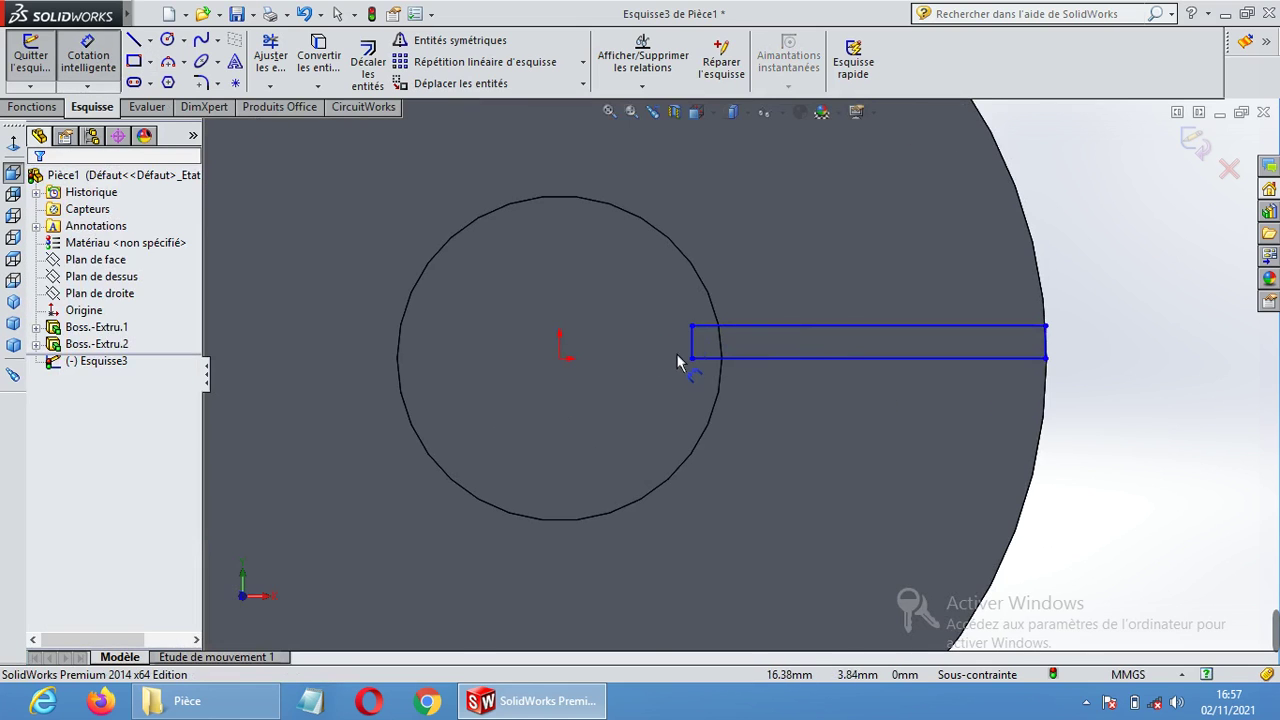
click(690, 343)
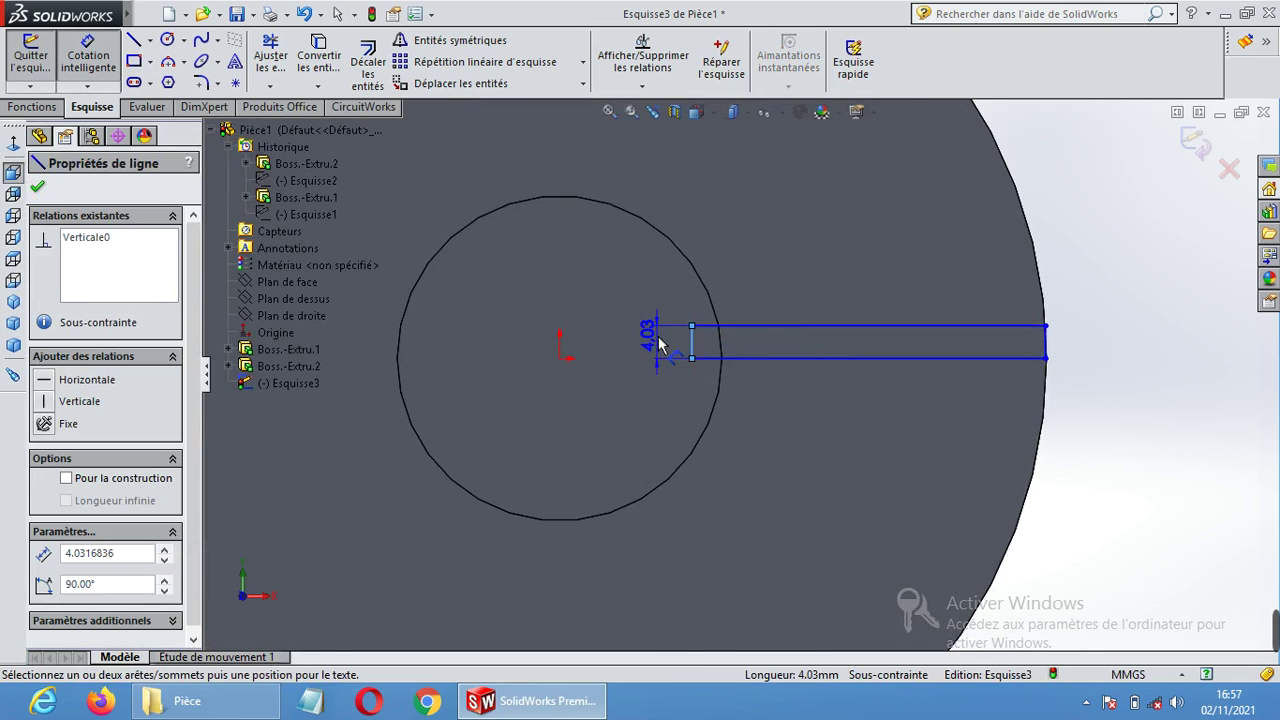
click(673, 345)
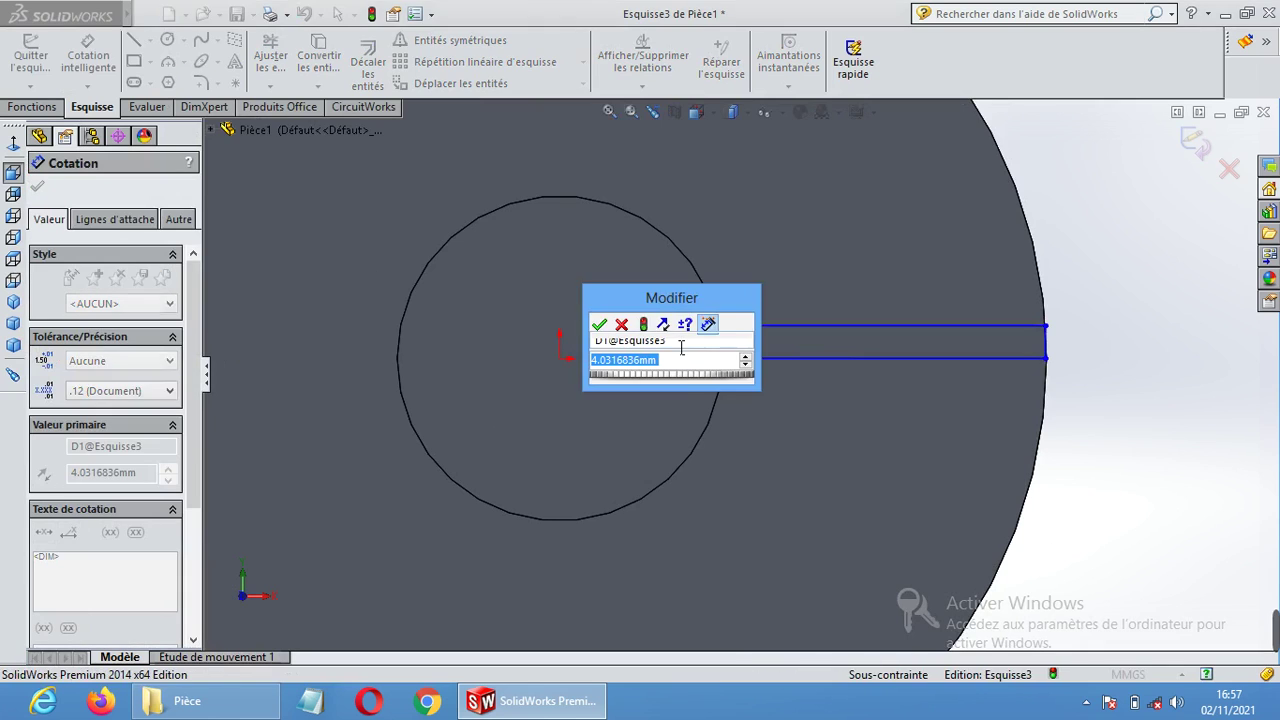
text(1)
key(Return)
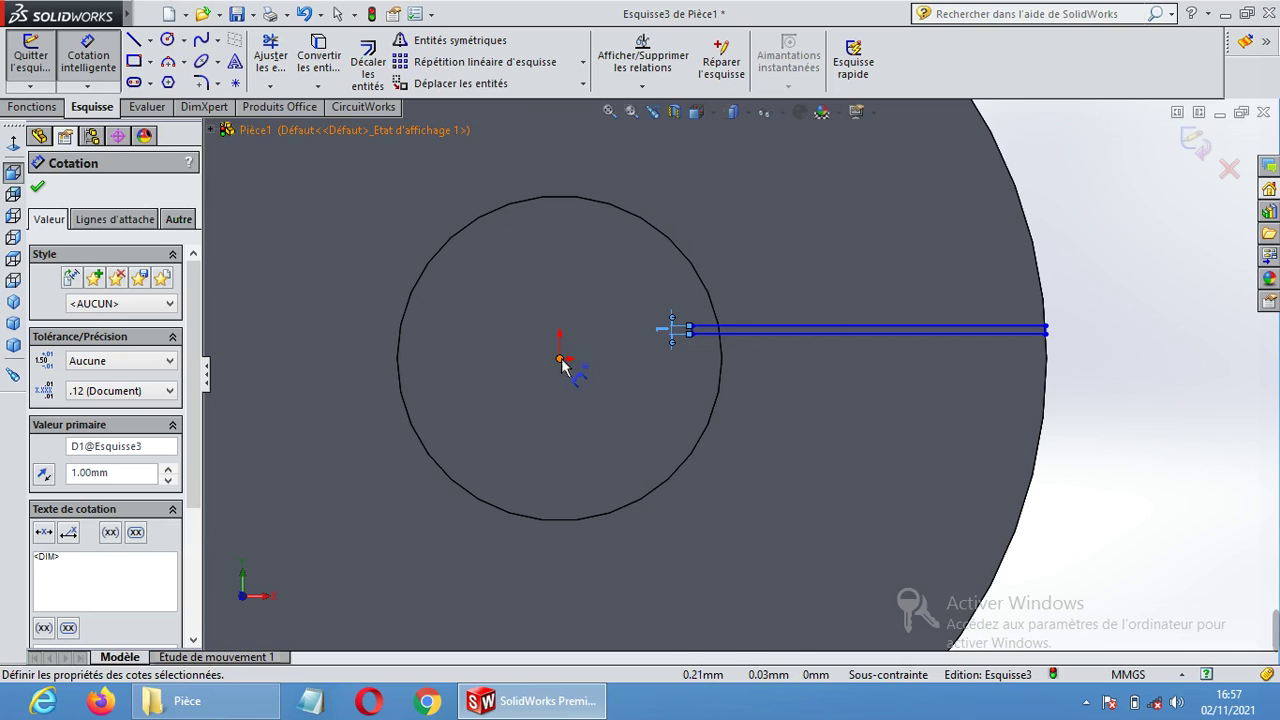
click(680, 383)
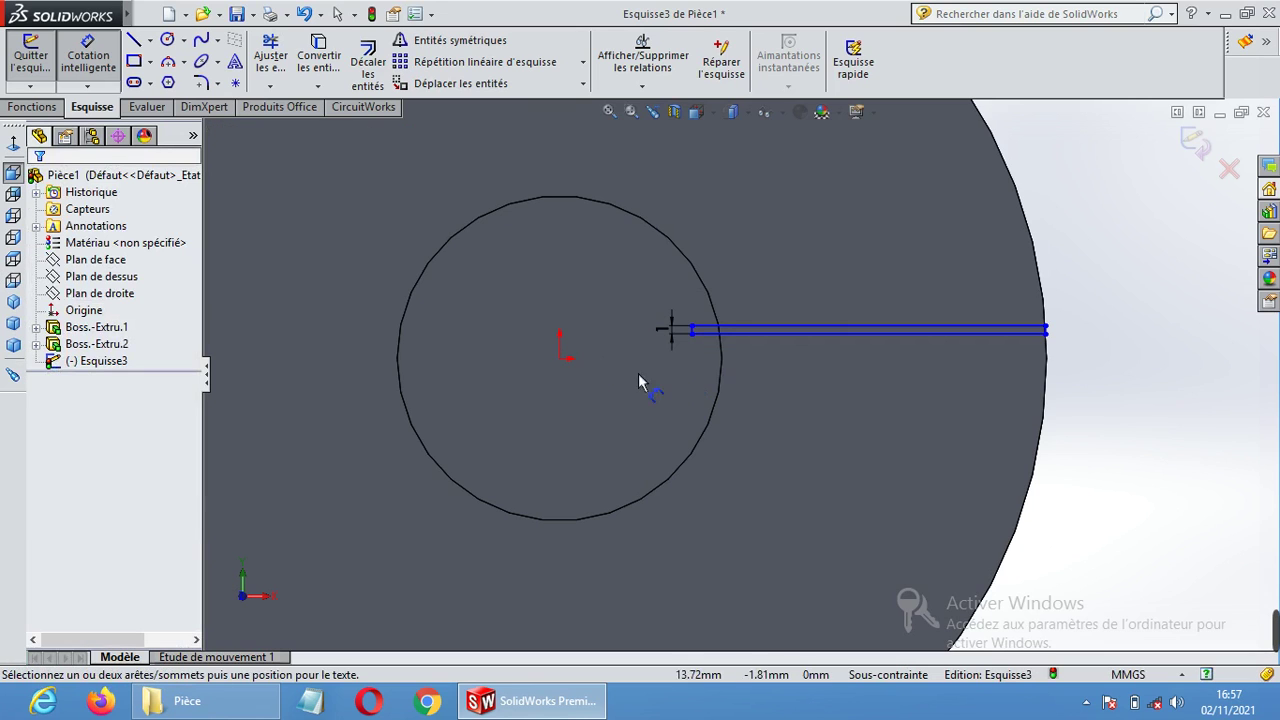
Dimension the horizontal distance from the origin to the rectangle's inner side as 17 mm.
click(560, 358)
scroll(697, 338, down, 5)
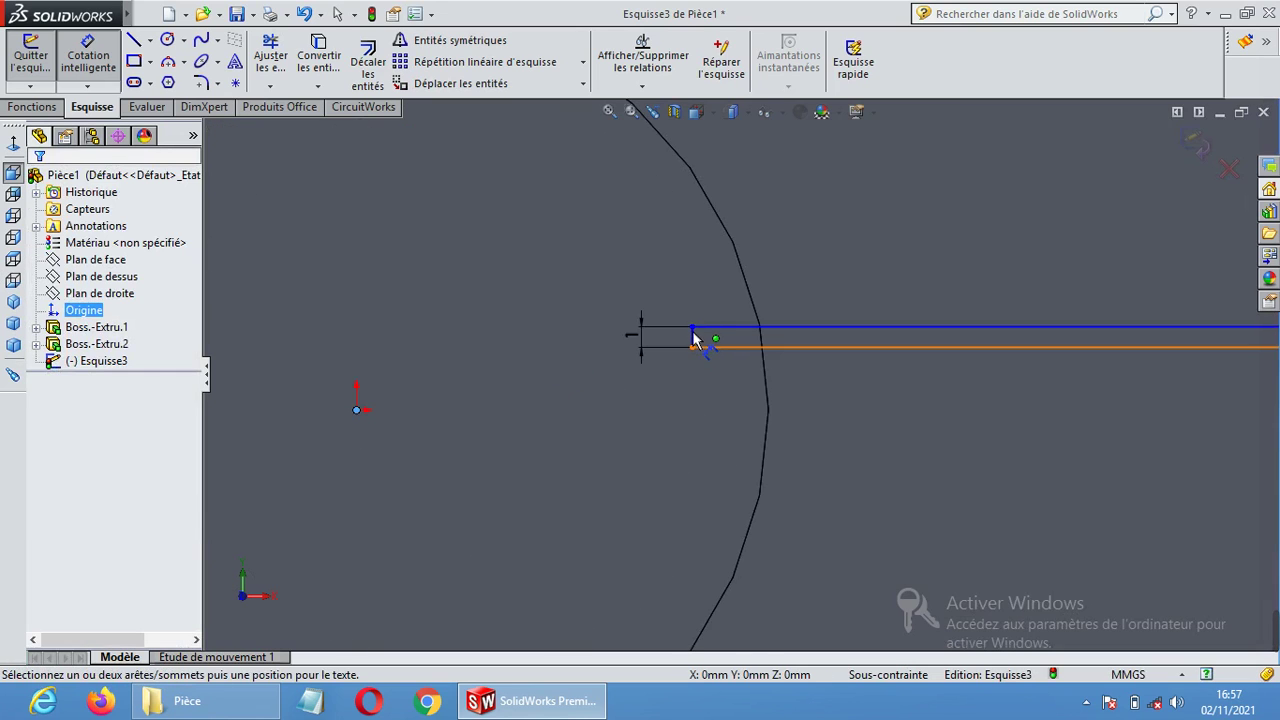
click(691, 338)
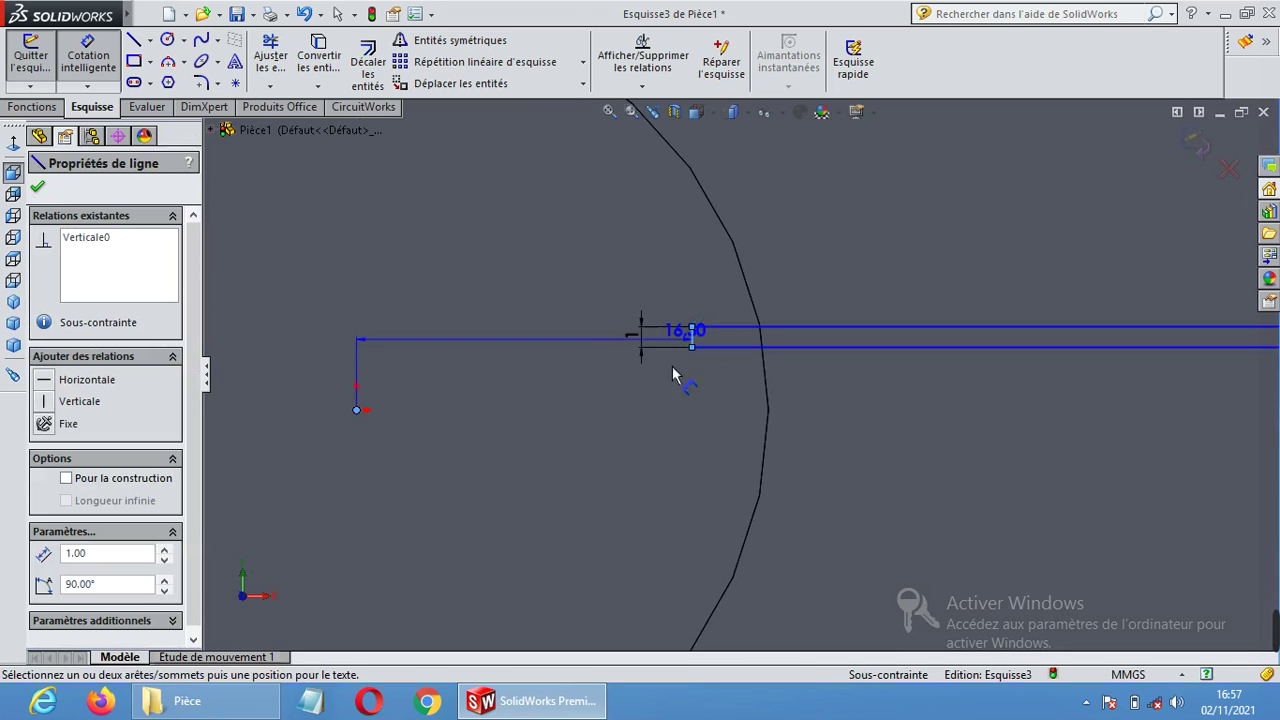
scroll(541, 524, up, 2)
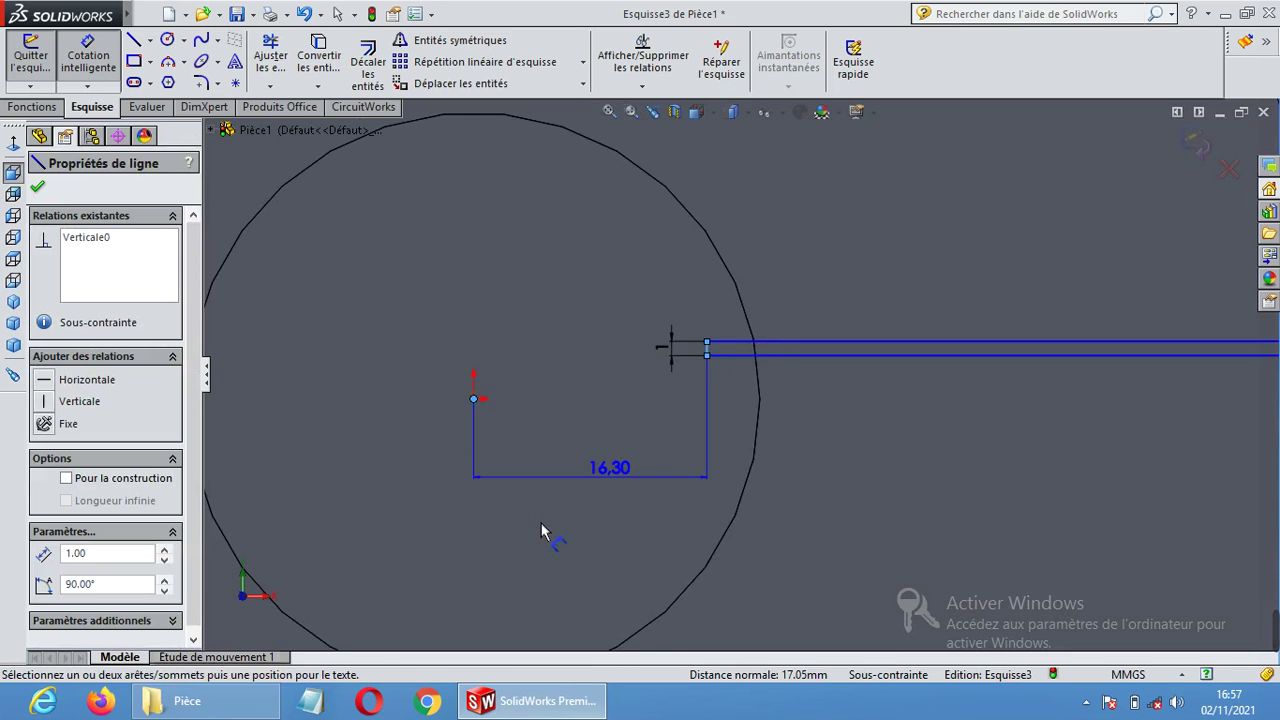
scroll(541, 531, up, 1)
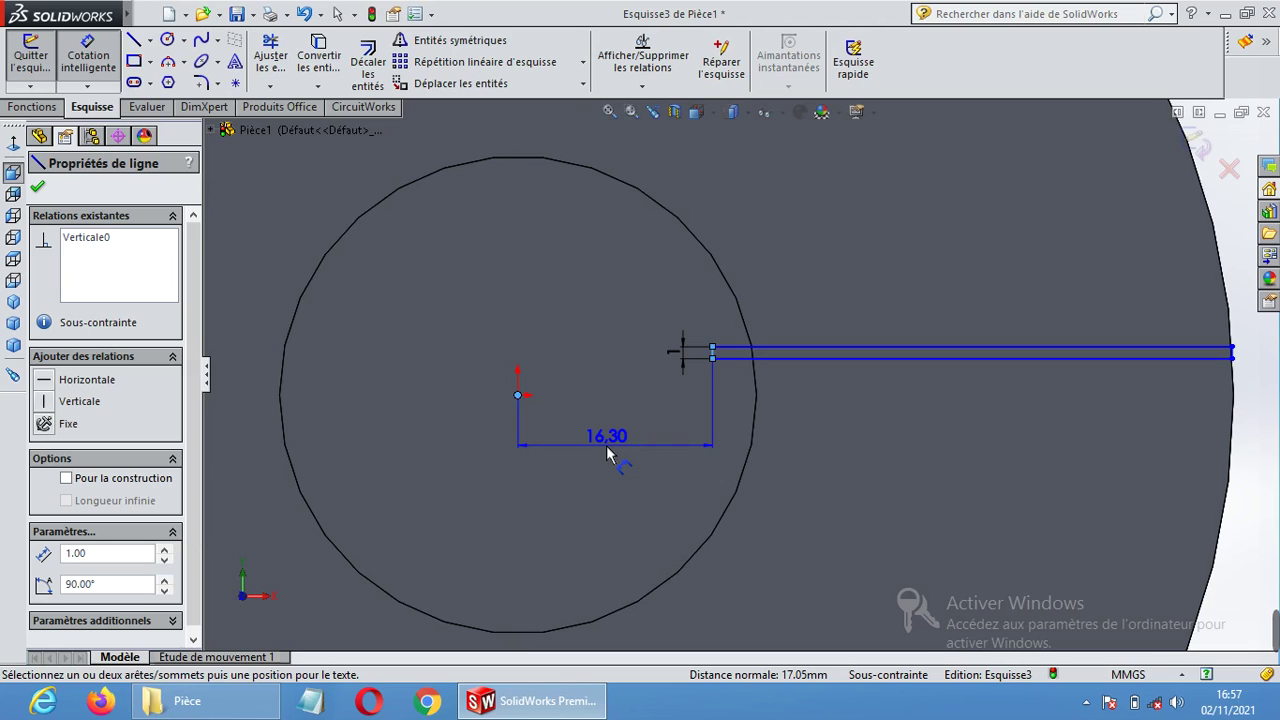
click(606, 447)
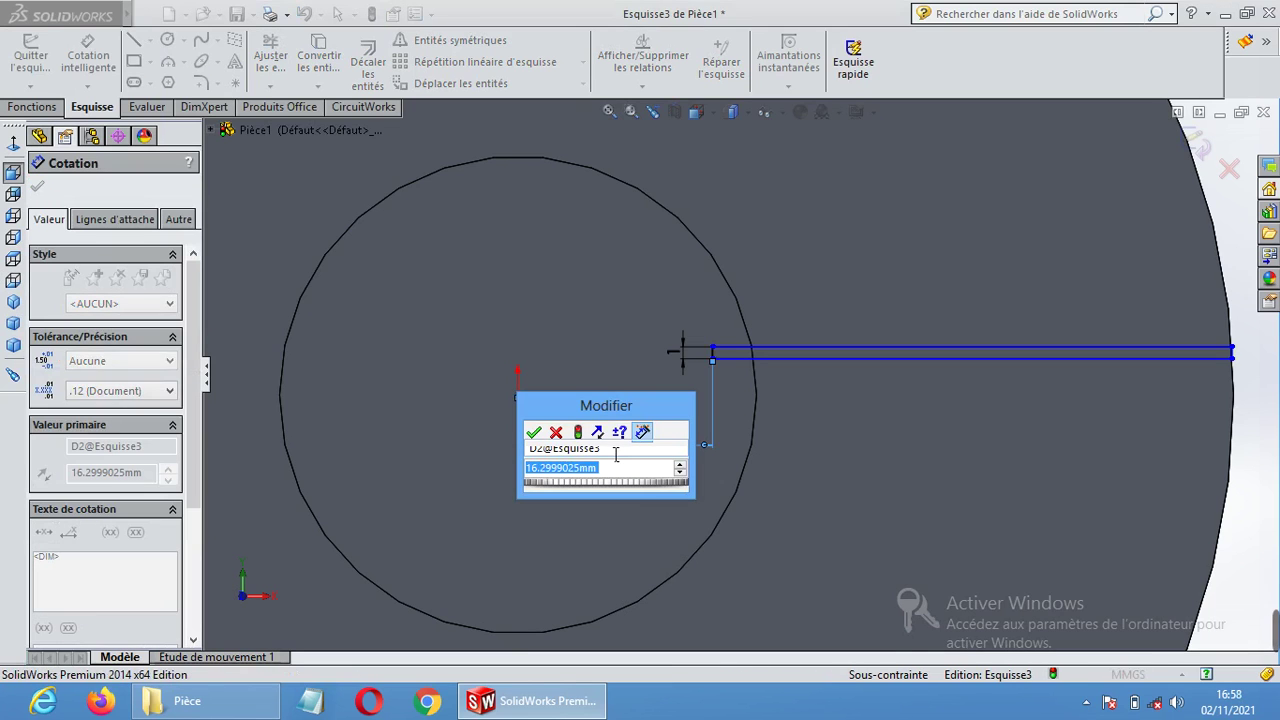
text(1)
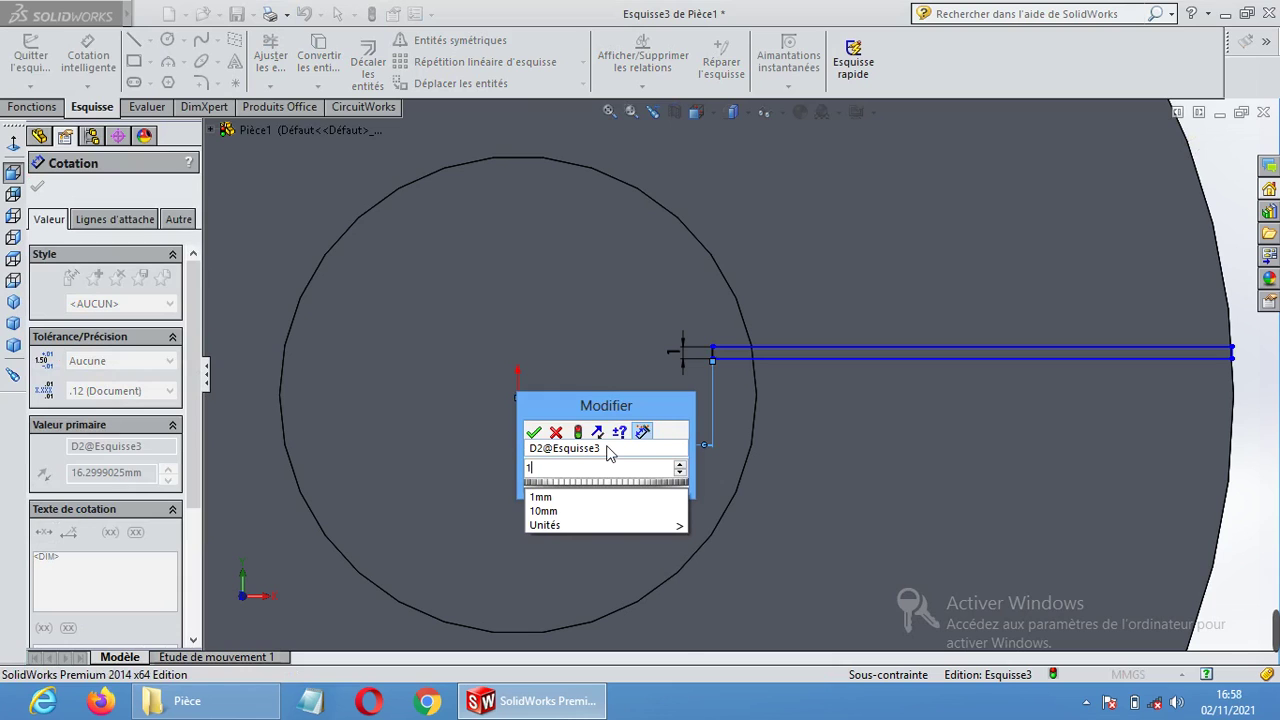
text(7)
key(Return)
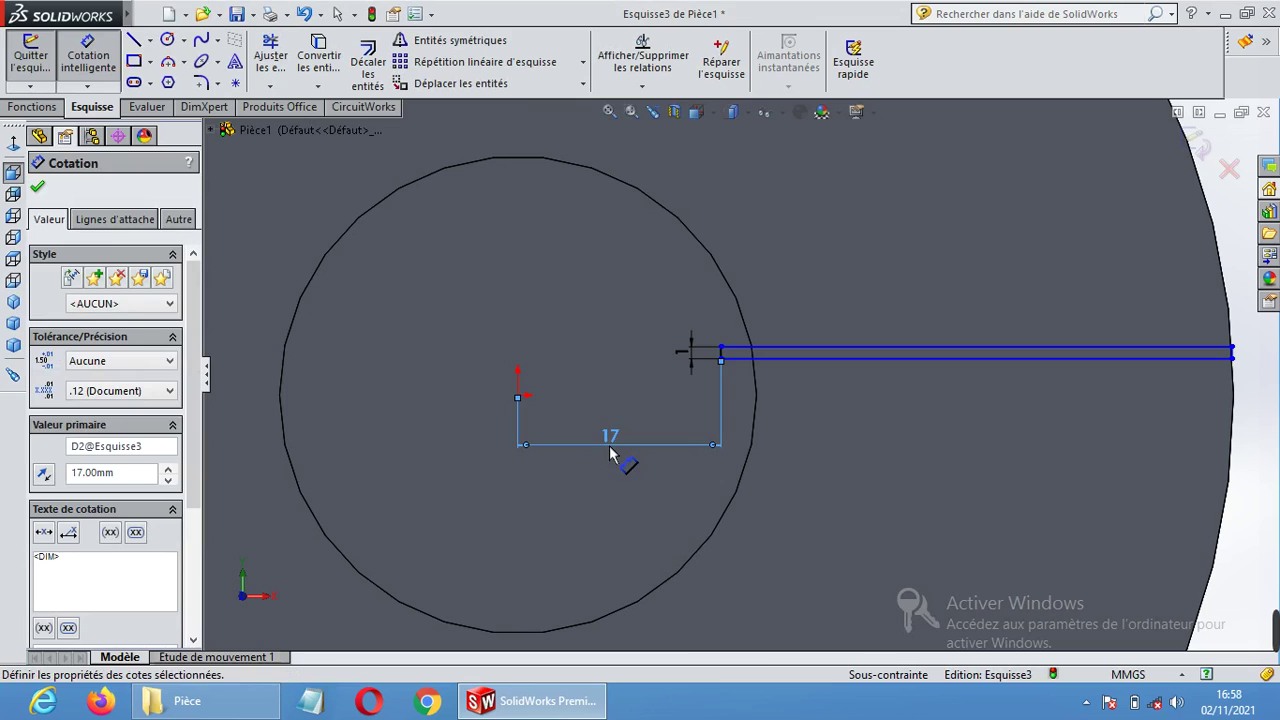
click(663, 474)
scroll(1200, 360, down, 8)
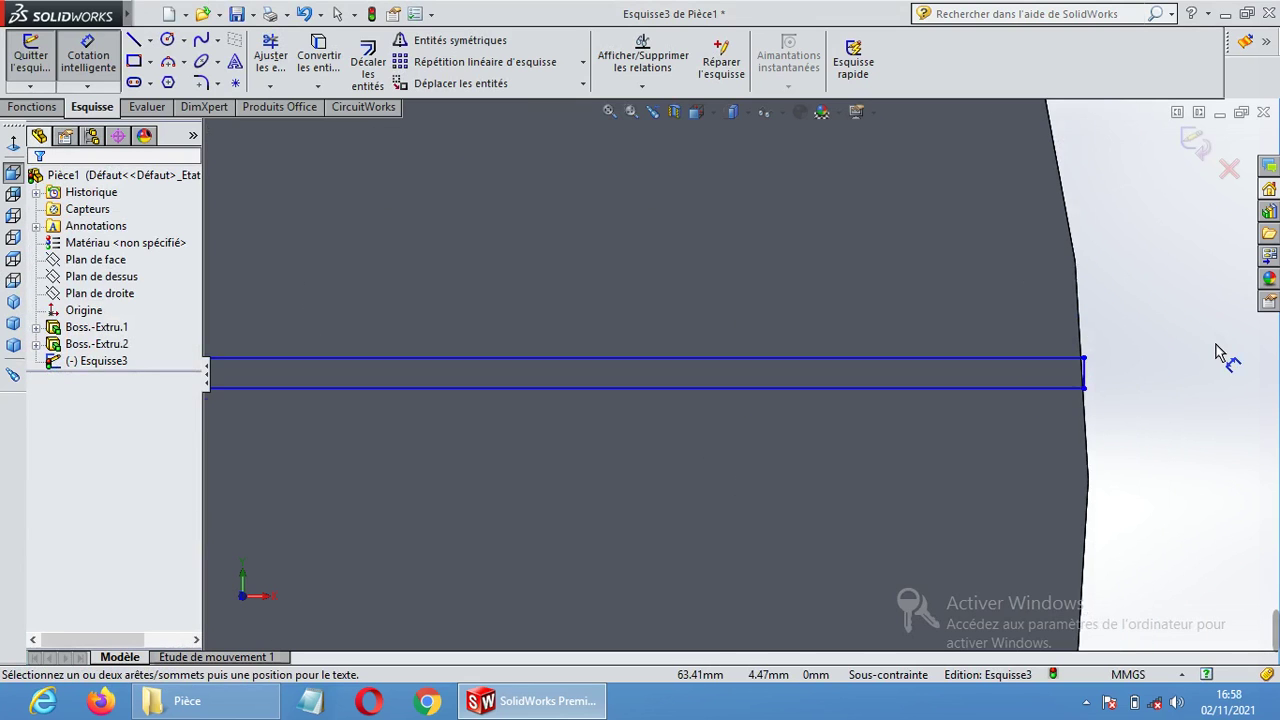
scroll(950, 405, up, 6)
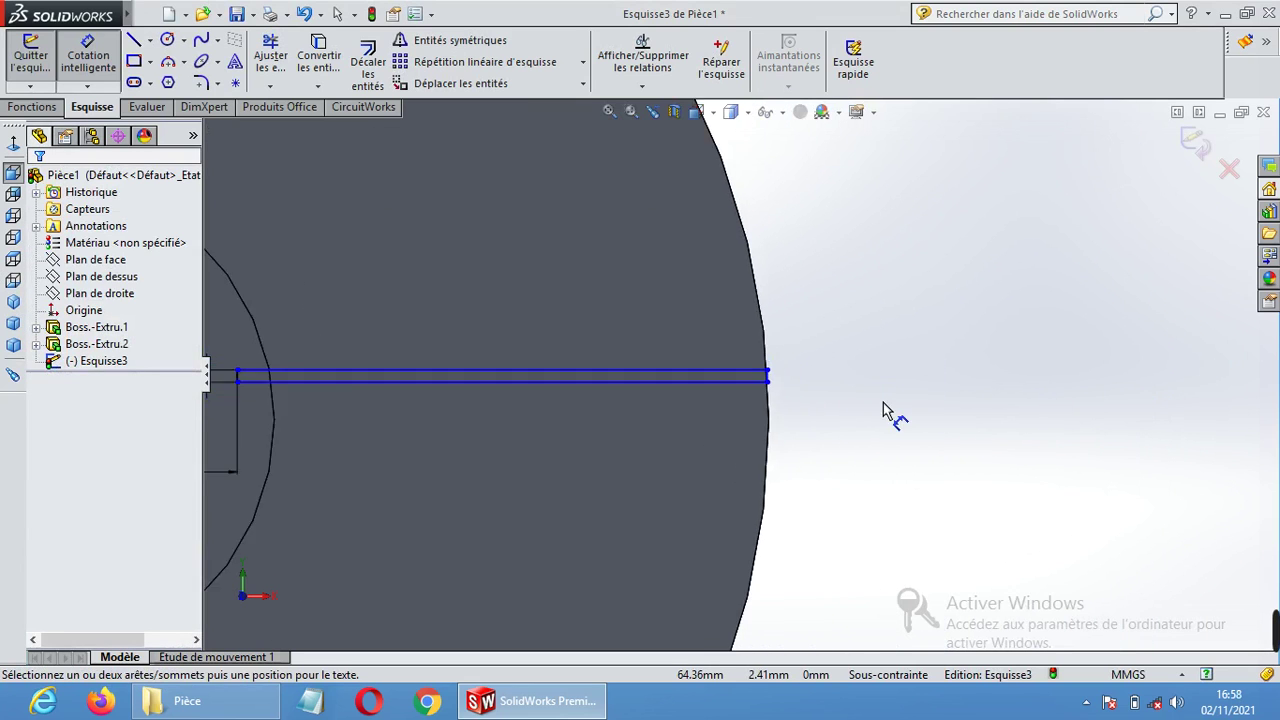
scroll(440, 421, up, 4)
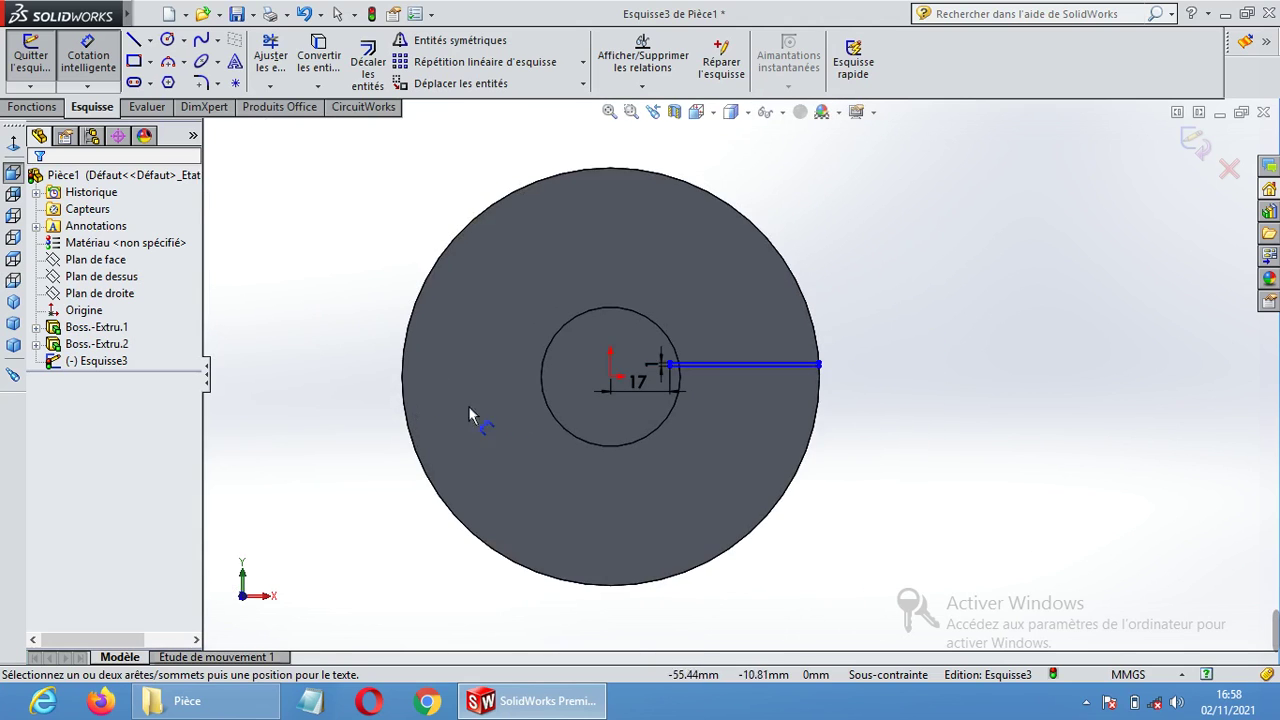
scroll(703, 413, down, 2)
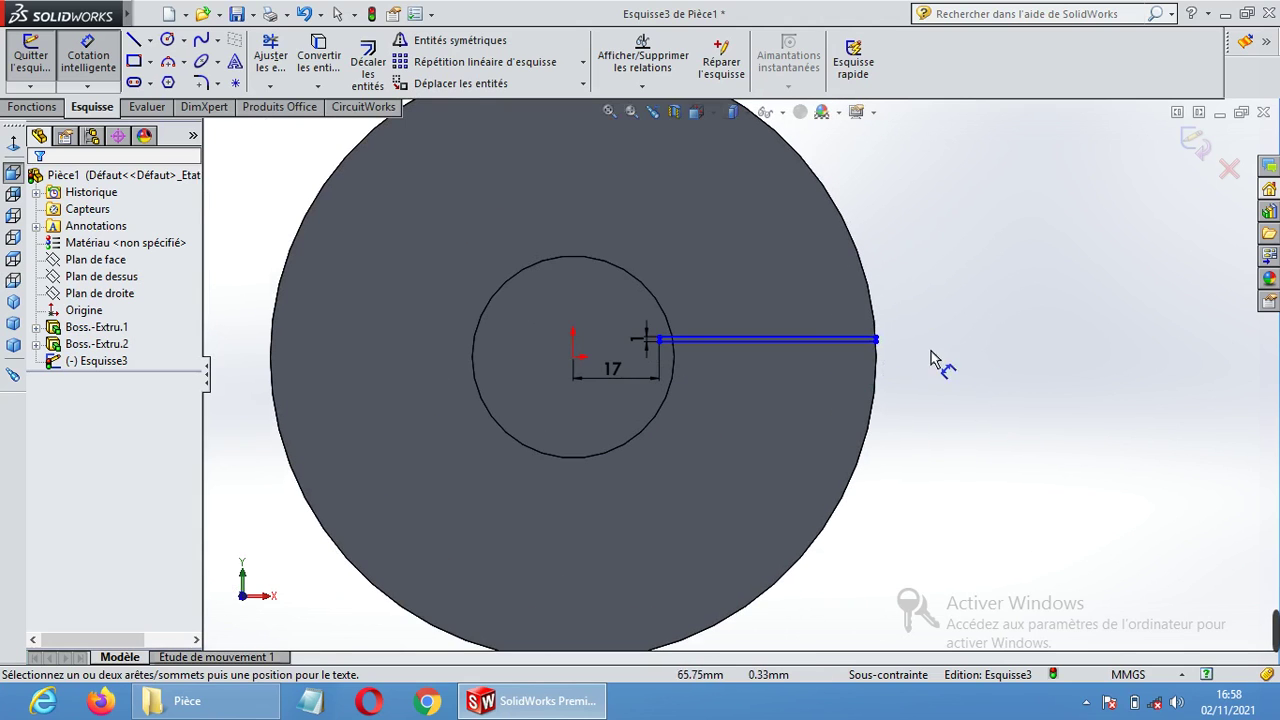
key(Escape)
Draw a horizontal construction centreline 17 mm long from the origin, ending directly below the rectangle's inner side.
scroll(607, 312, down, 3)
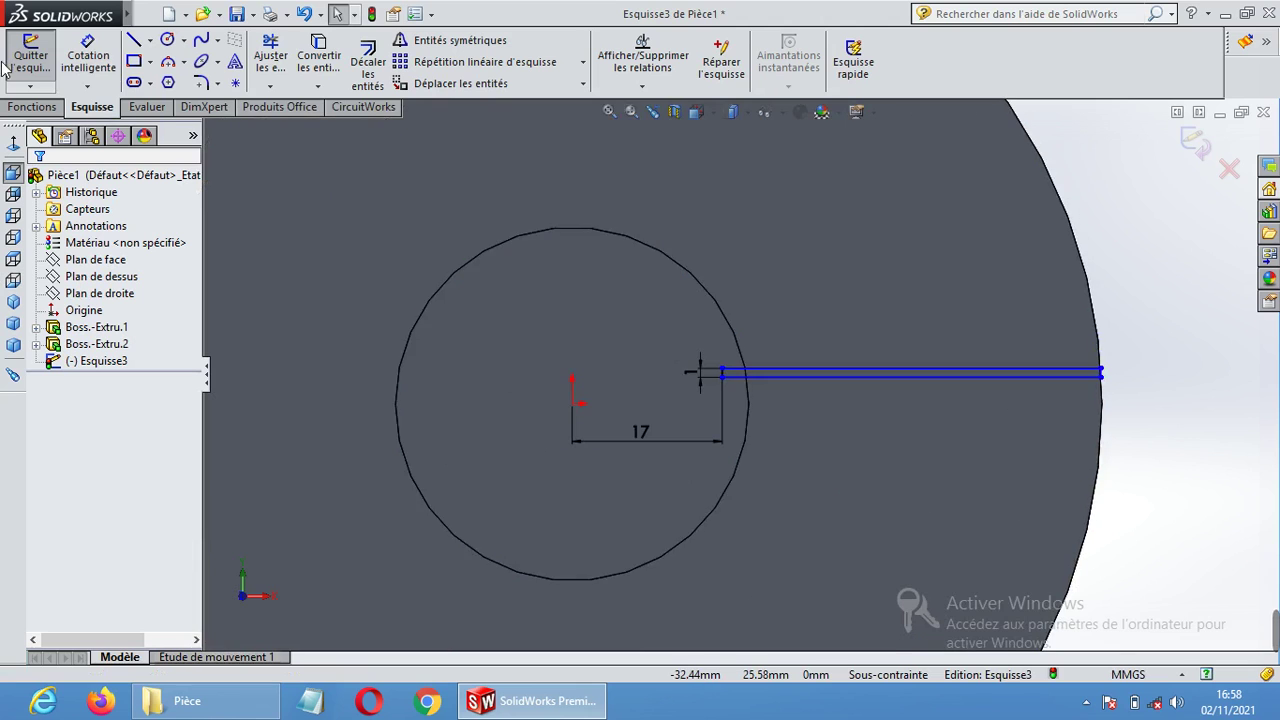
click(149, 40)
click(160, 80)
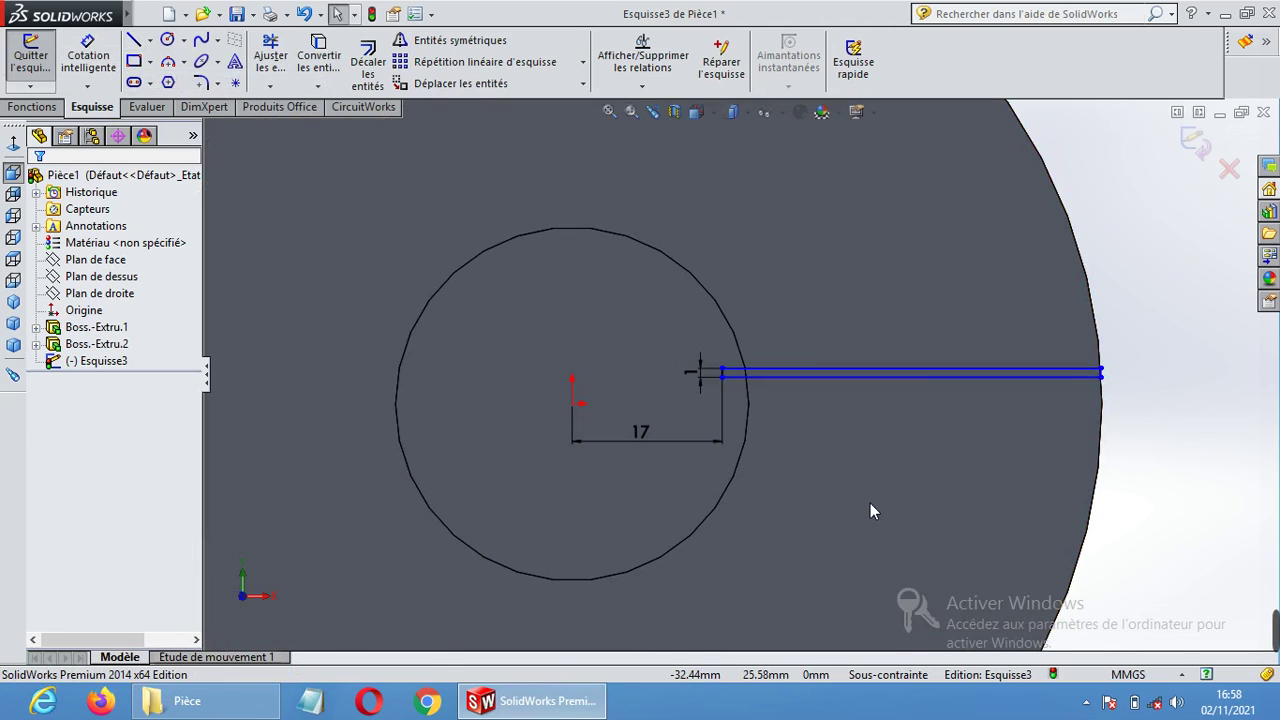
click(573, 404)
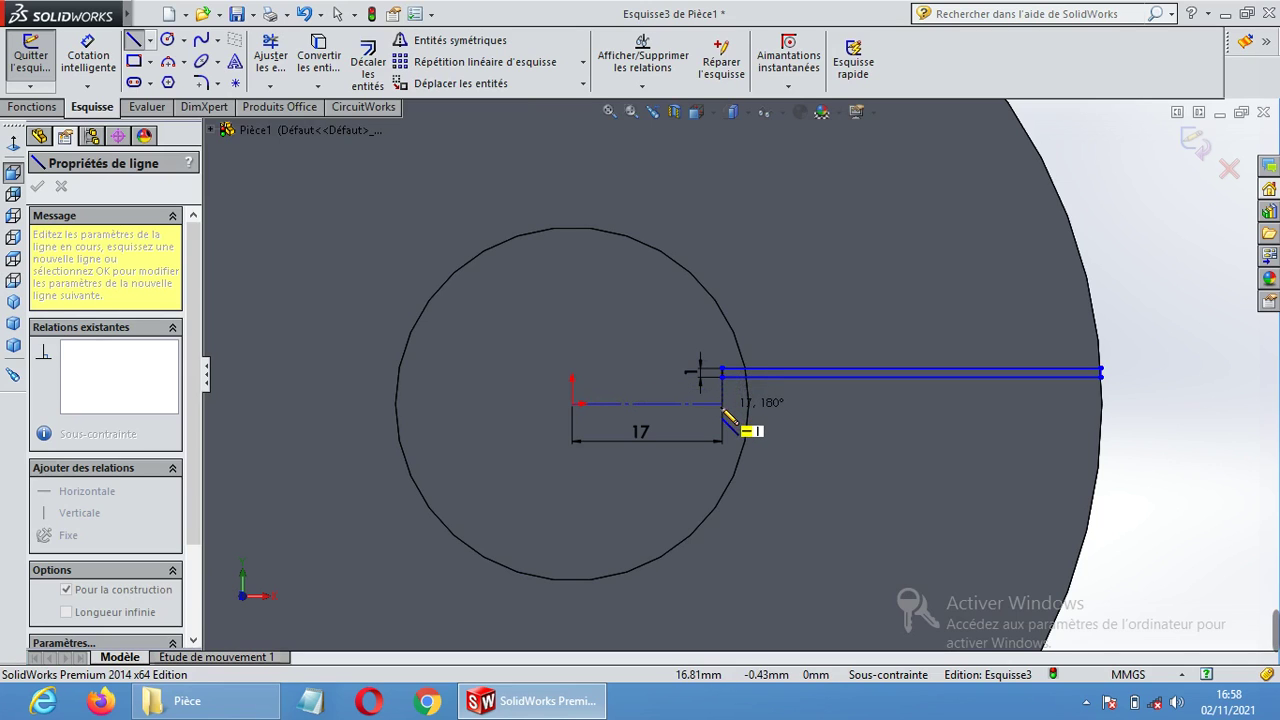
click(724, 410)
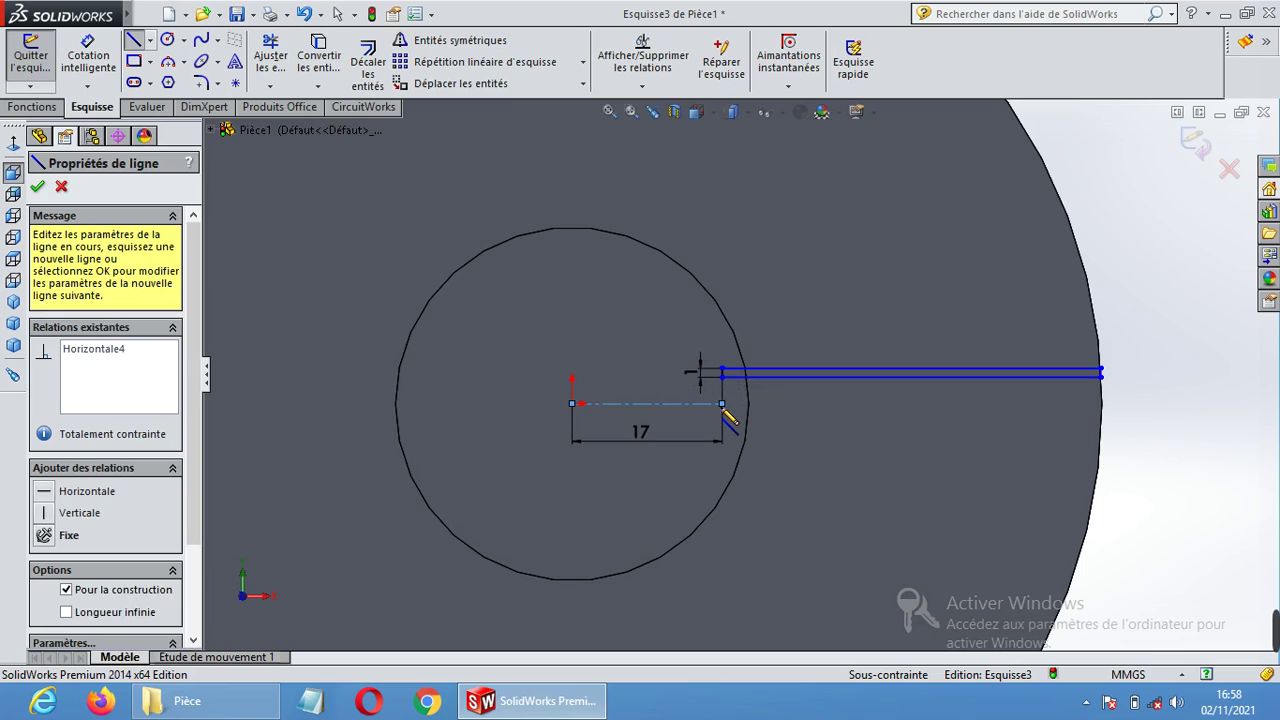
key(Escape)
key(Escape)
Add a merge relation (Fusionner) between the rectangle's lower inner corner and the free end of the centreline.
scroll(735, 400, down, 4)
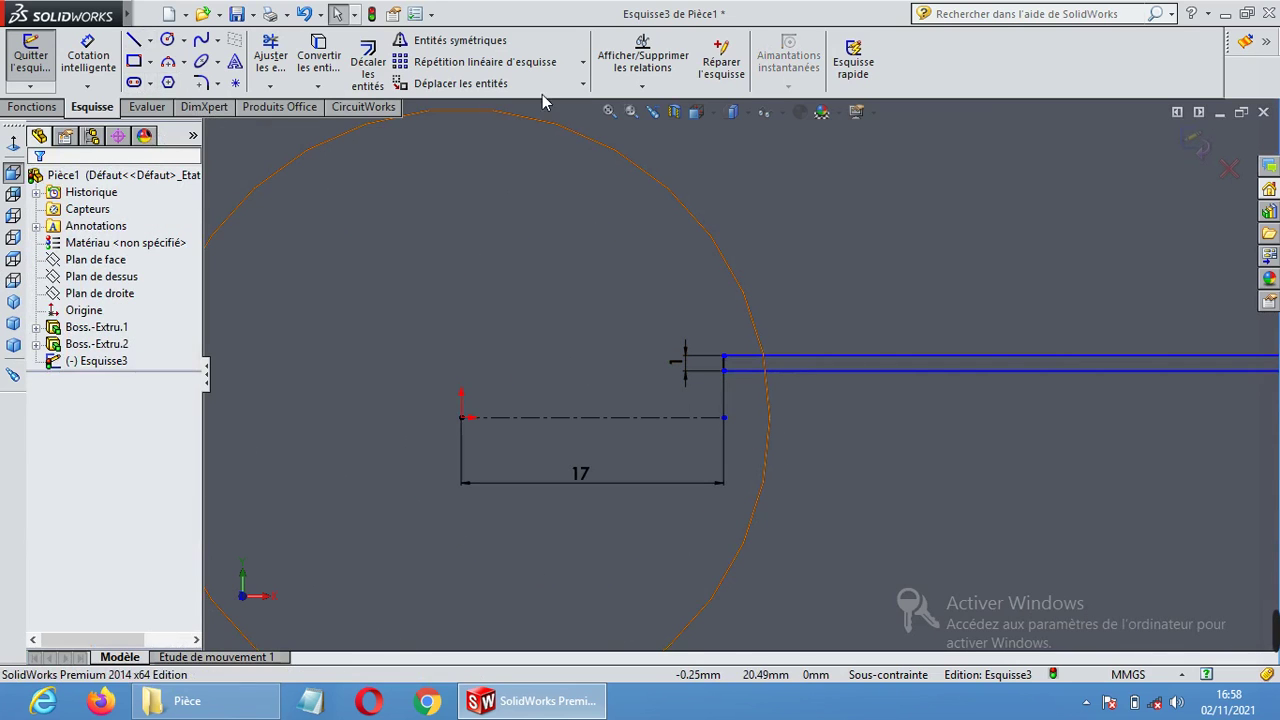
click(642, 86)
click(668, 120)
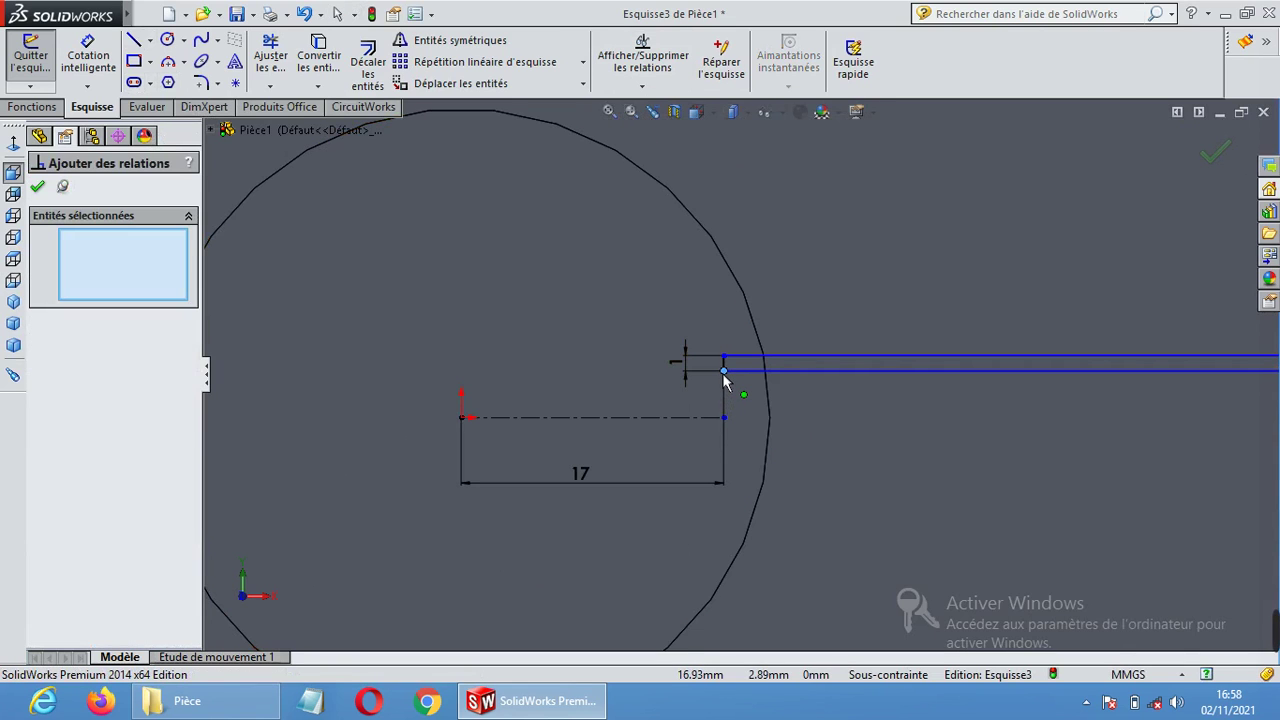
click(724, 372)
click(723, 417)
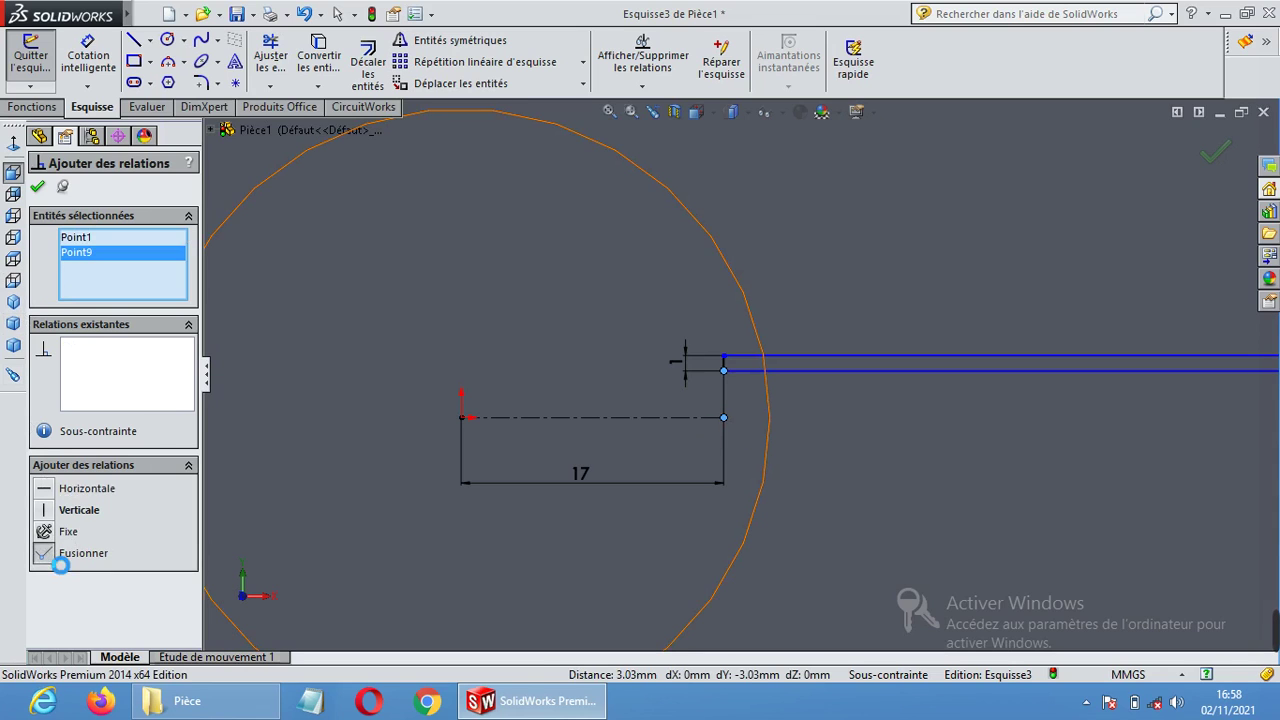
click(39, 189)
scroll(751, 525, up, 4)
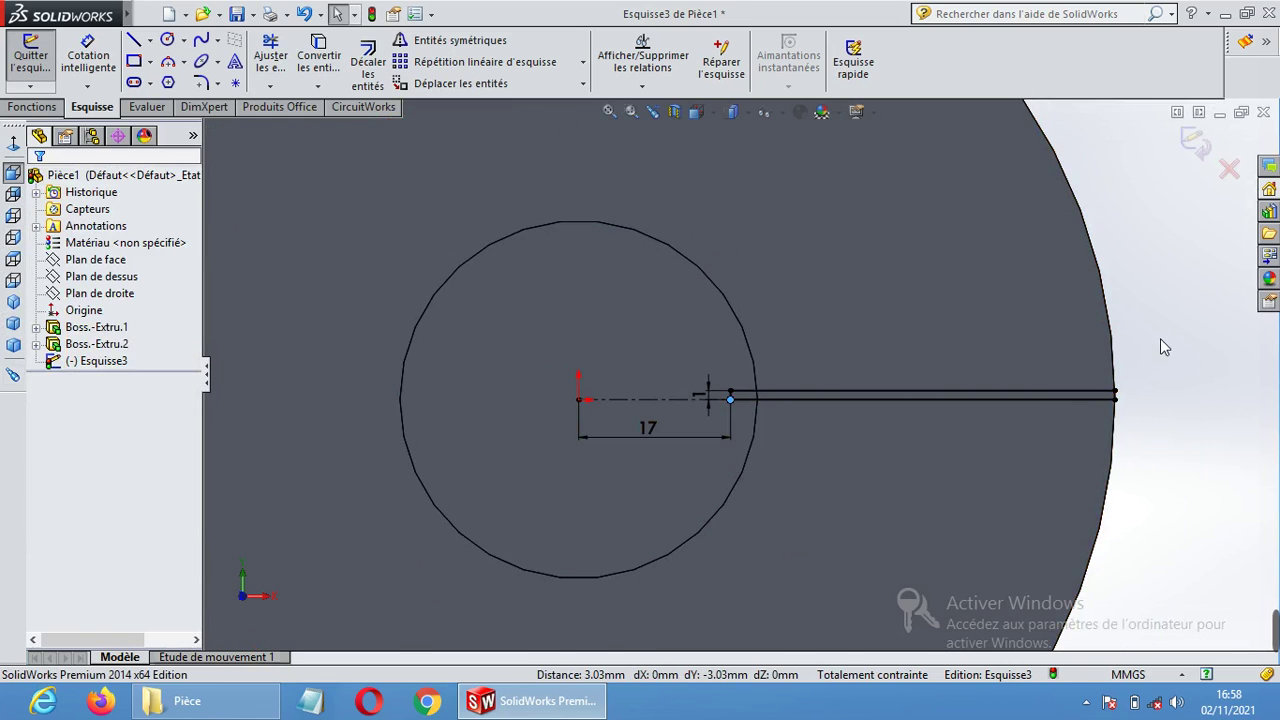
click(167, 39)
scroll(1137, 410, down, 6)
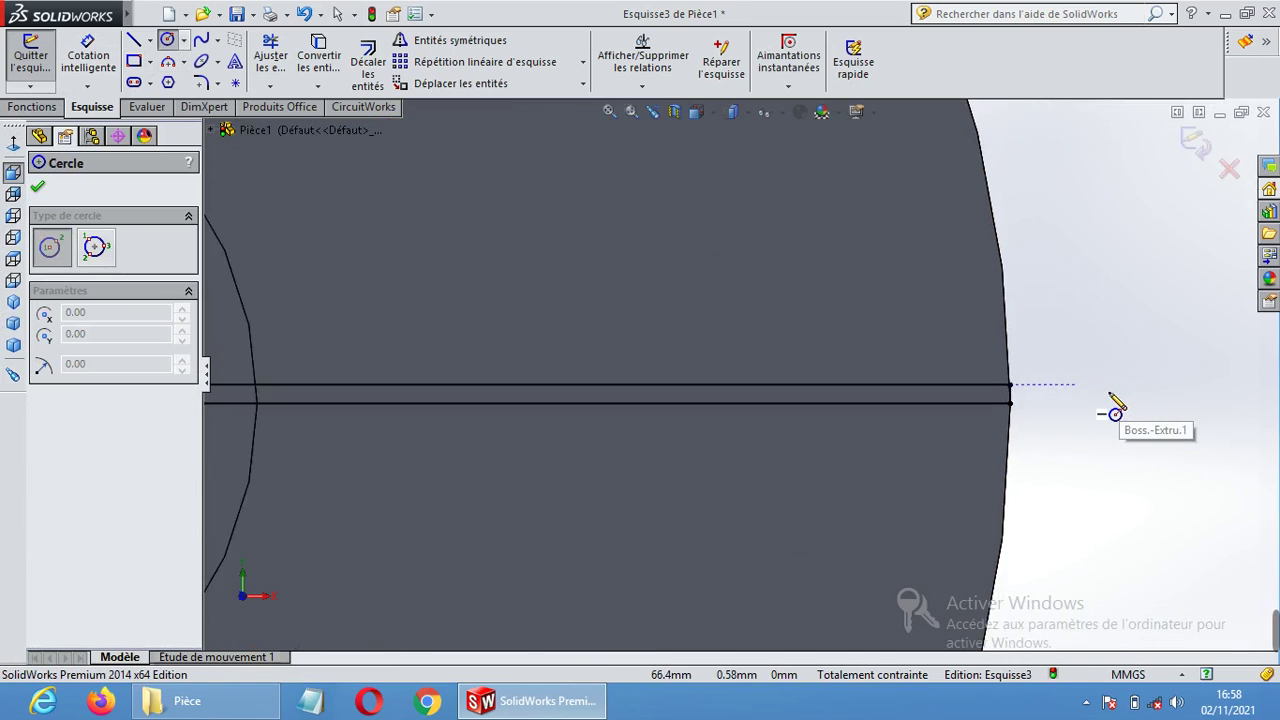
scroll(894, 414, up, 8)
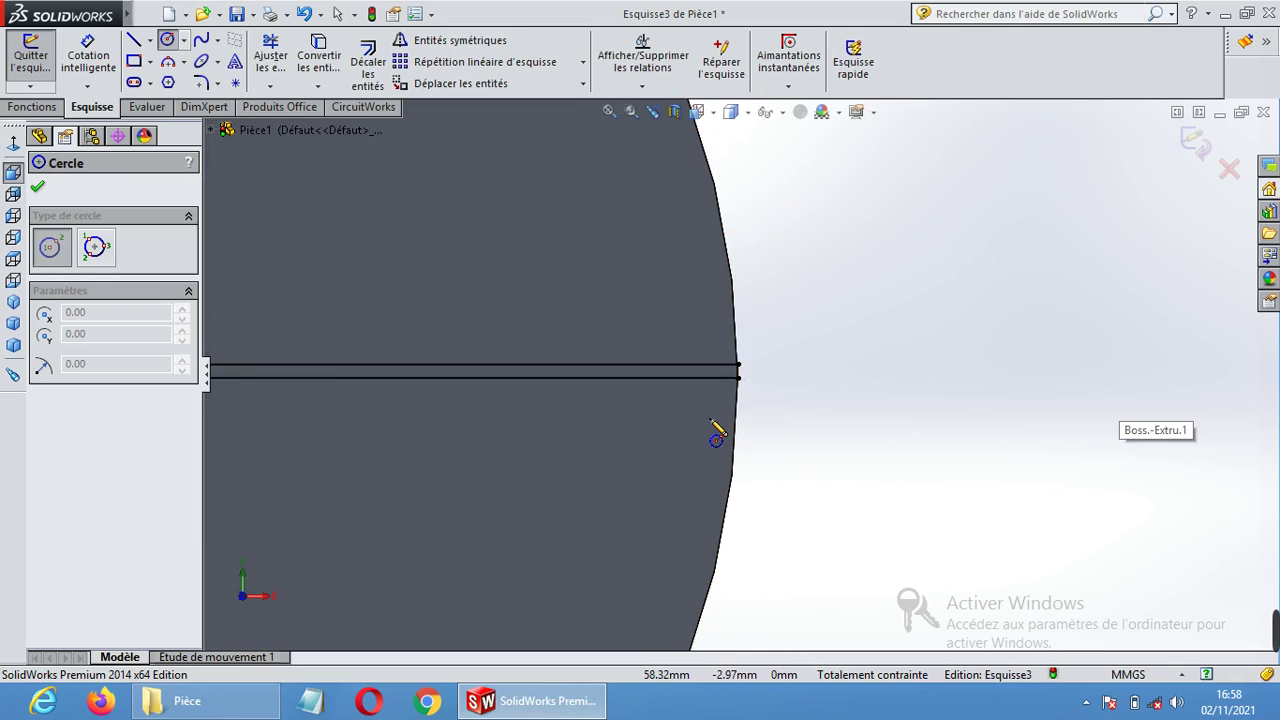
scroll(600, 425, down, 4)
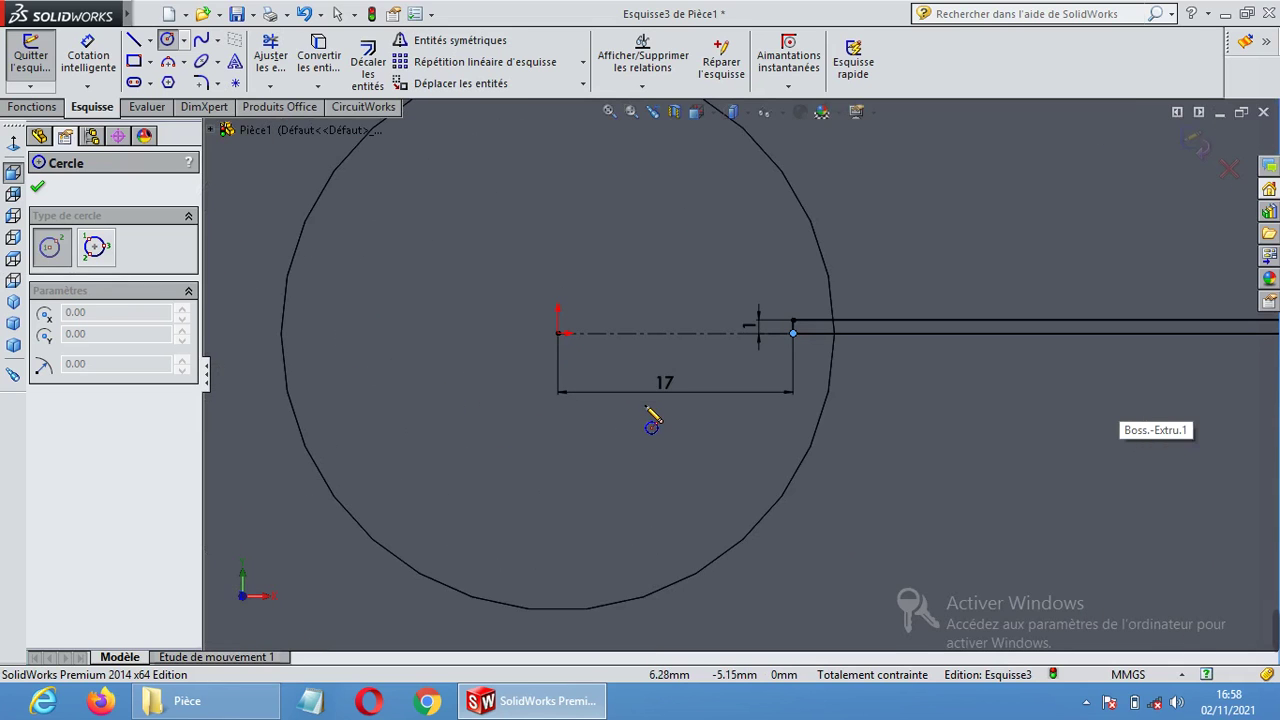
key(Escape)
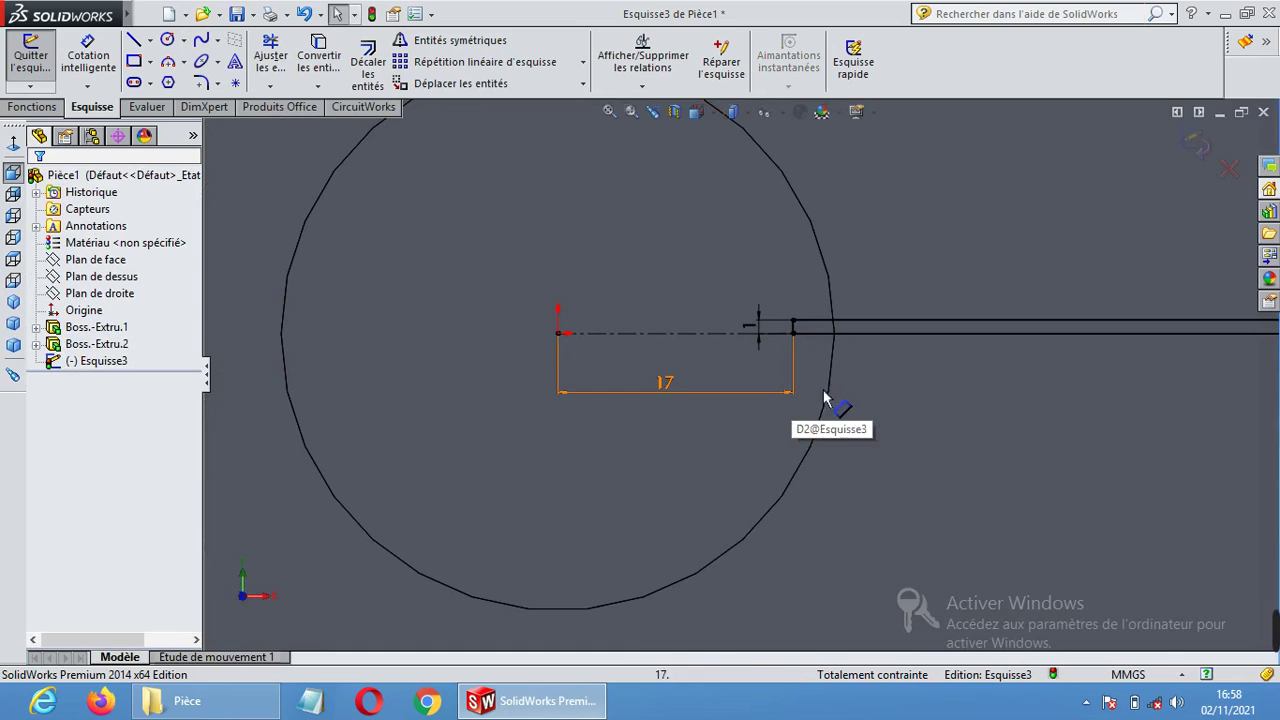
scroll(866, 399, up, 5)
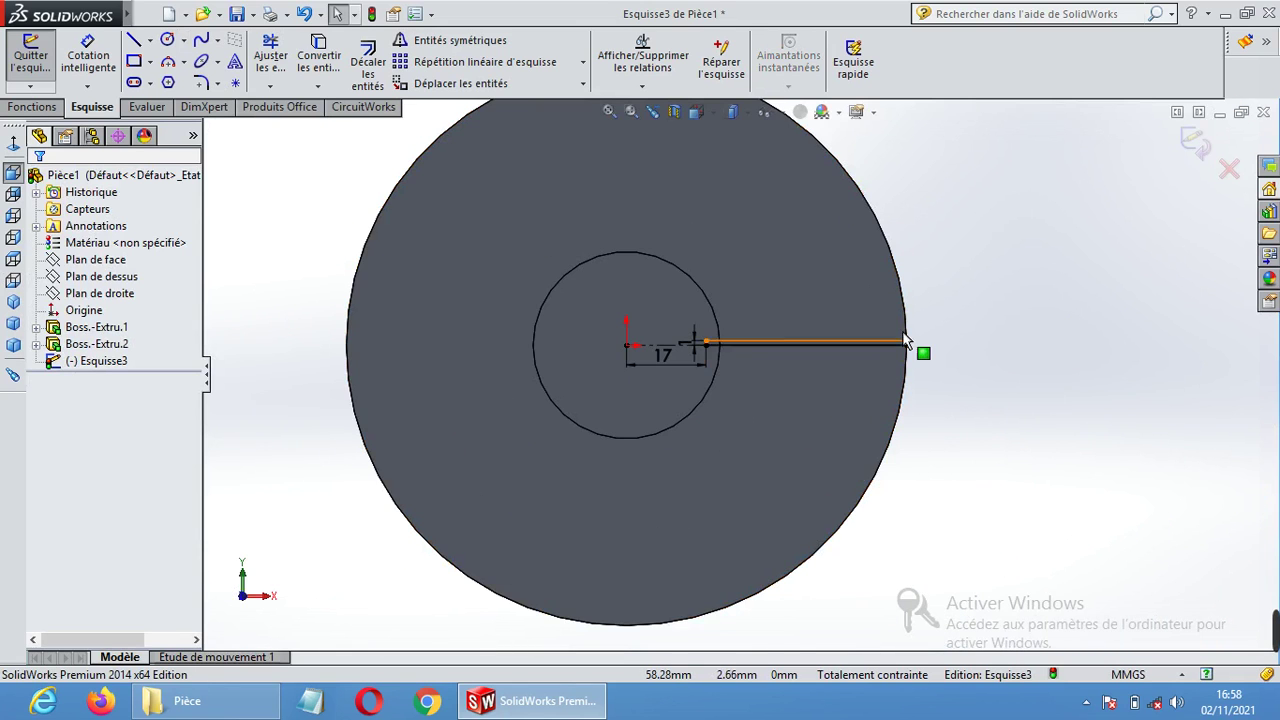
Draw a vertical line across the thin rectangle near its outer end, connecting its two long sides.
scroll(870, 372, down, 5)
scroll(823, 406, down, 3)
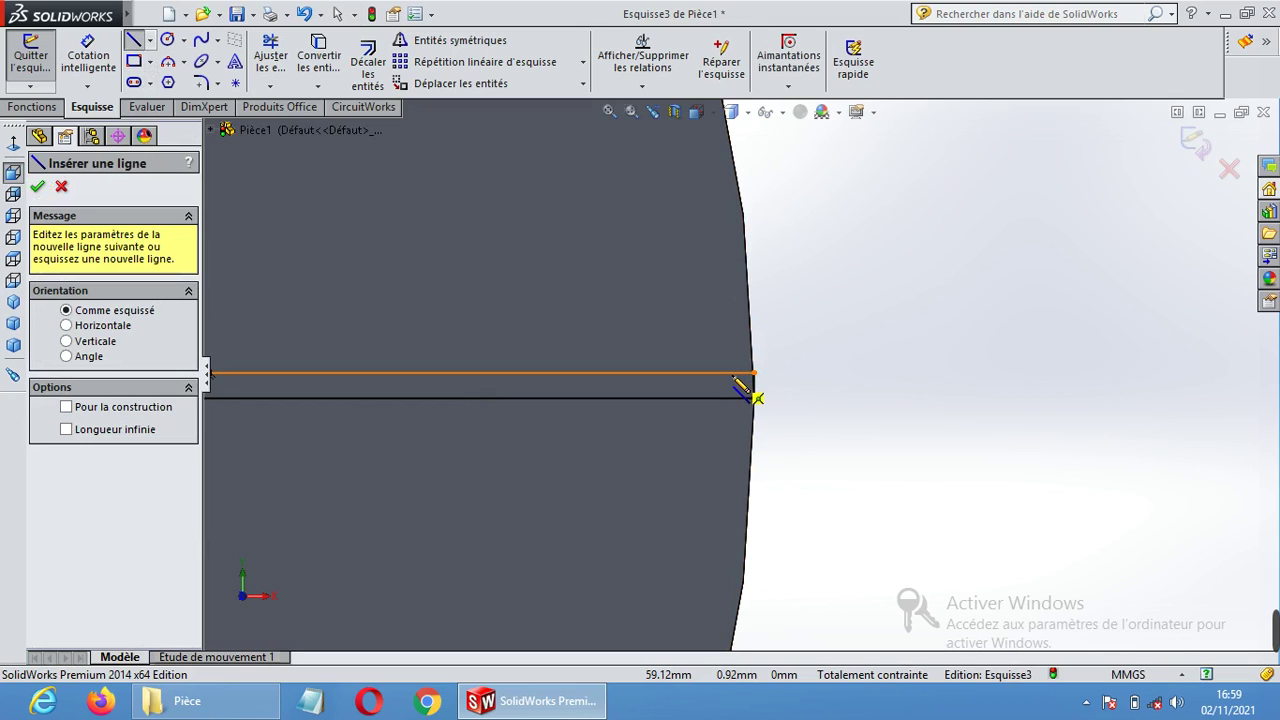
click(735, 376)
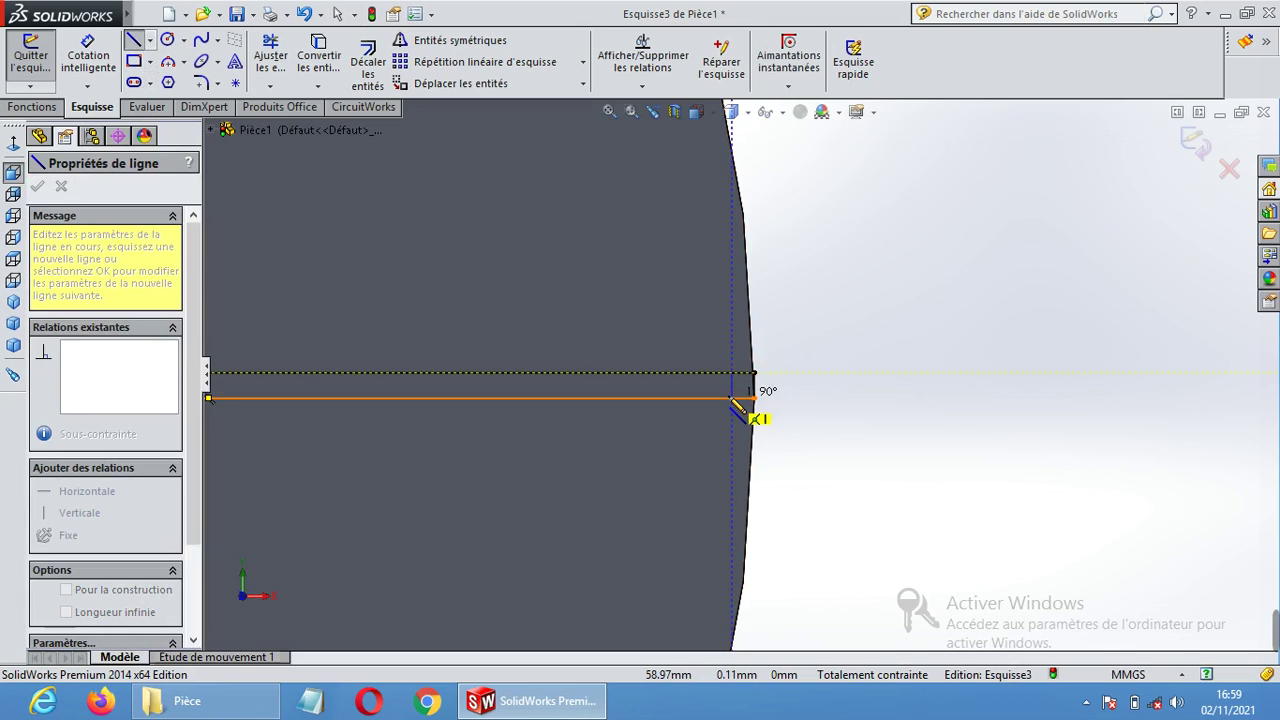
click(732, 399)
key(Escape)
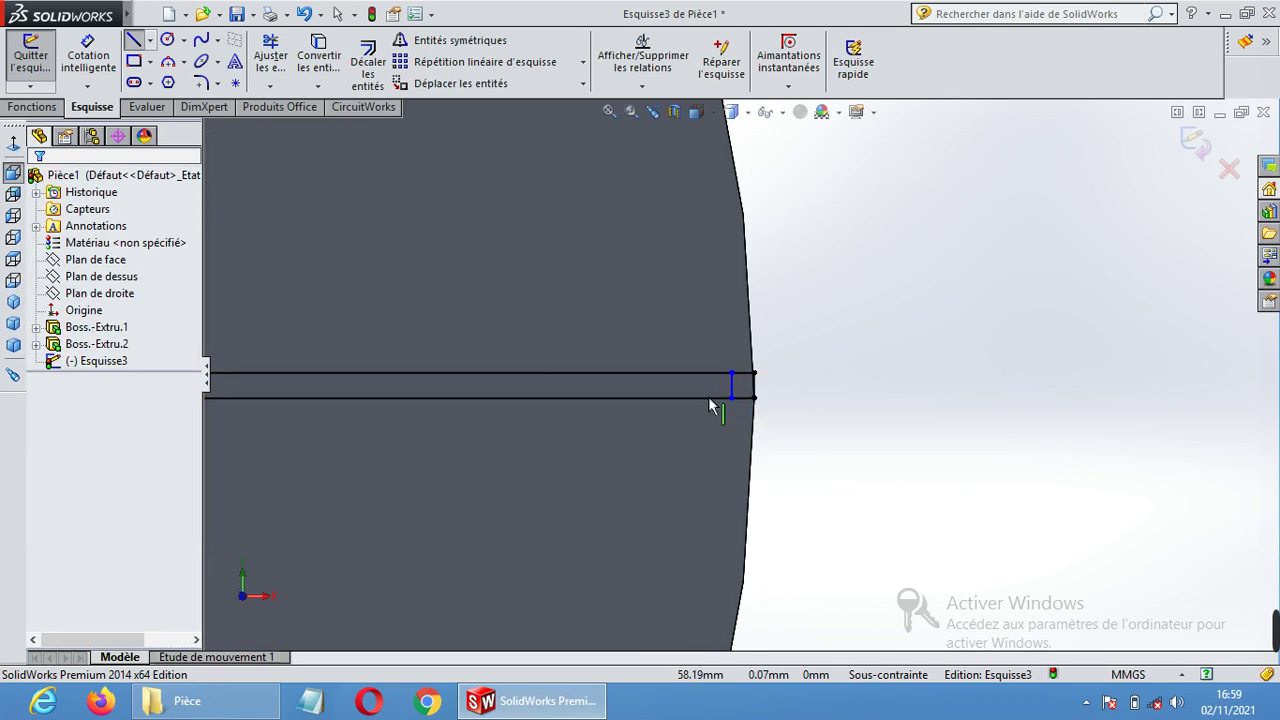
Dimension the horizontal distance between the new vertical line and the rectangle's outer end as 1 mm.
click(109, 75)
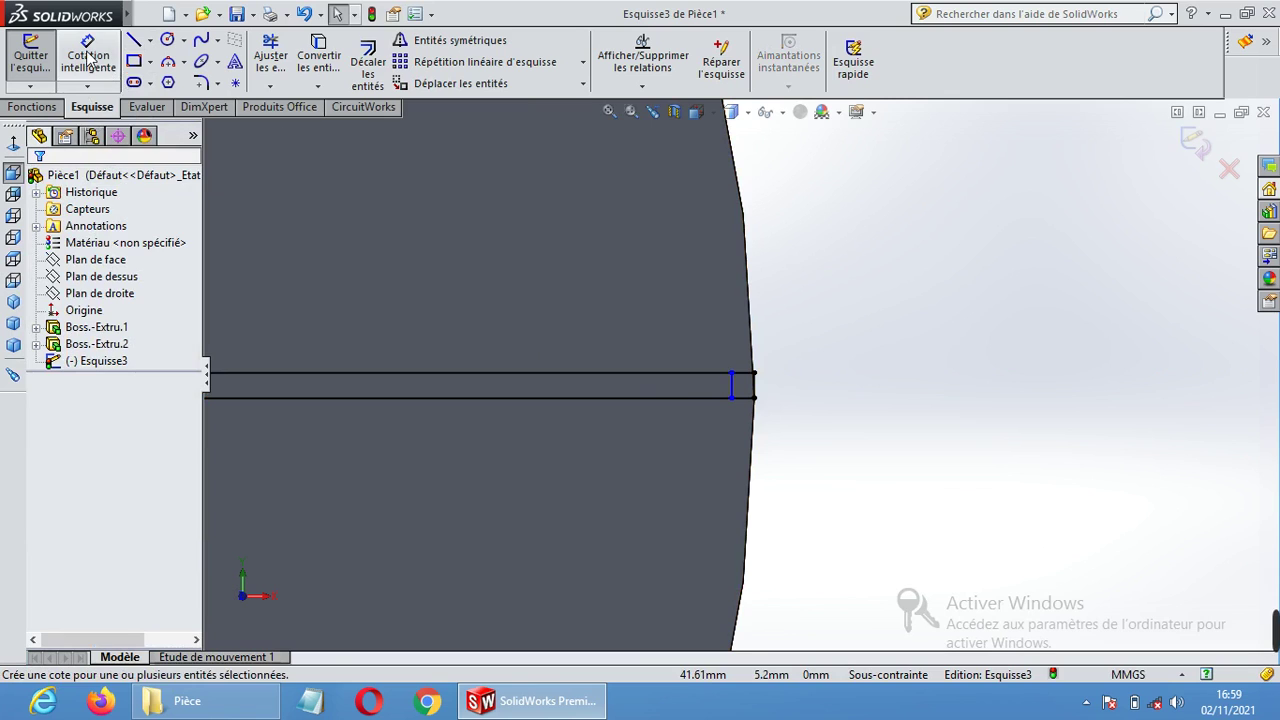
scroll(738, 404, down, 5)
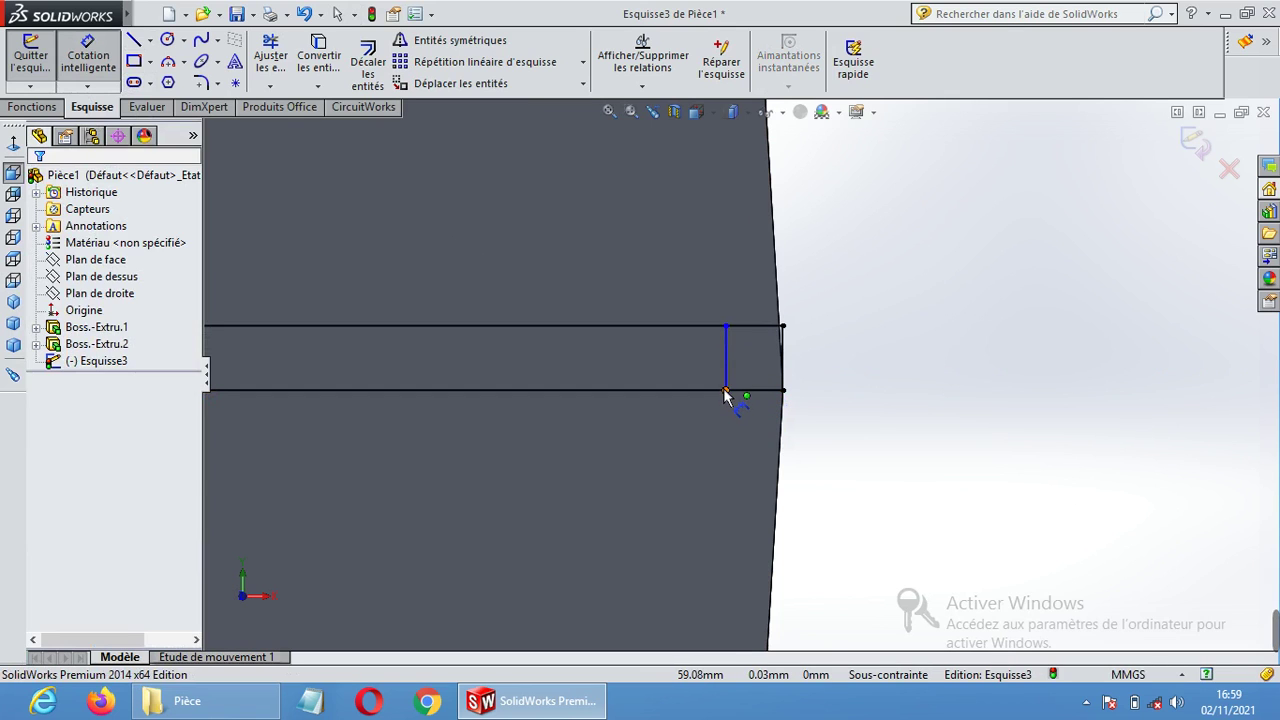
click(725, 390)
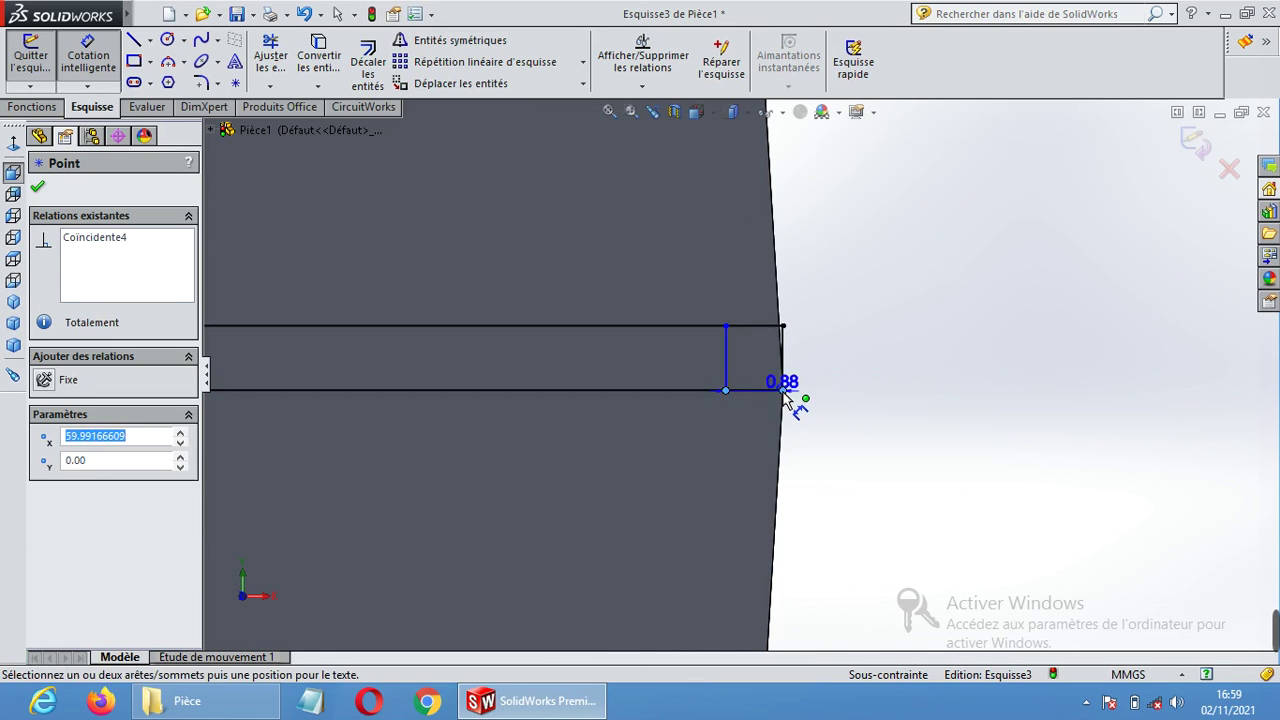
click(765, 440)
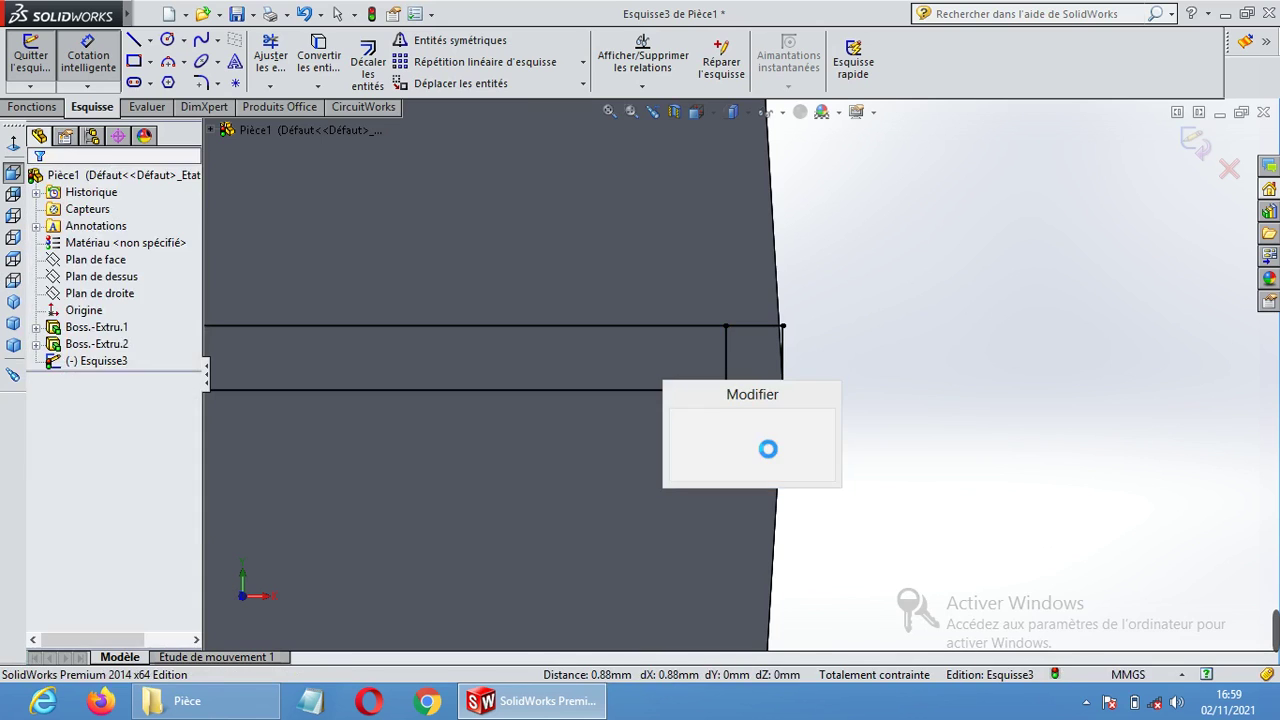
key(Return)
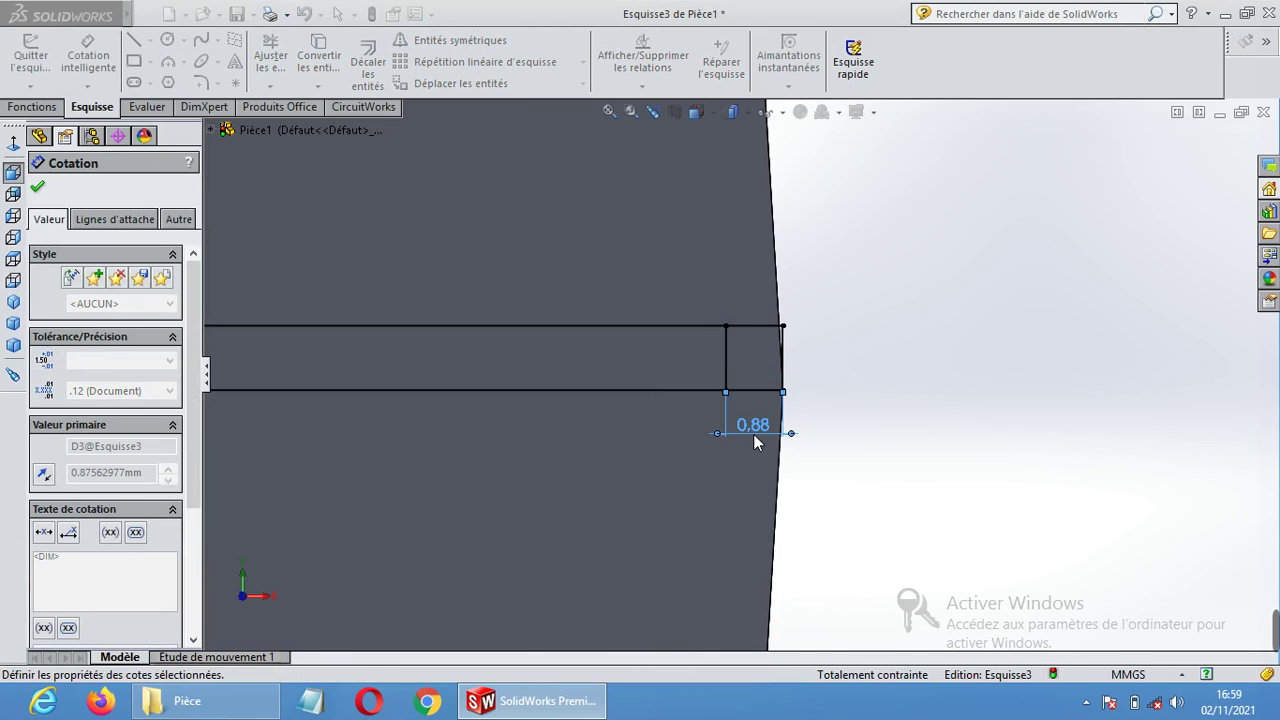
click(852, 363)
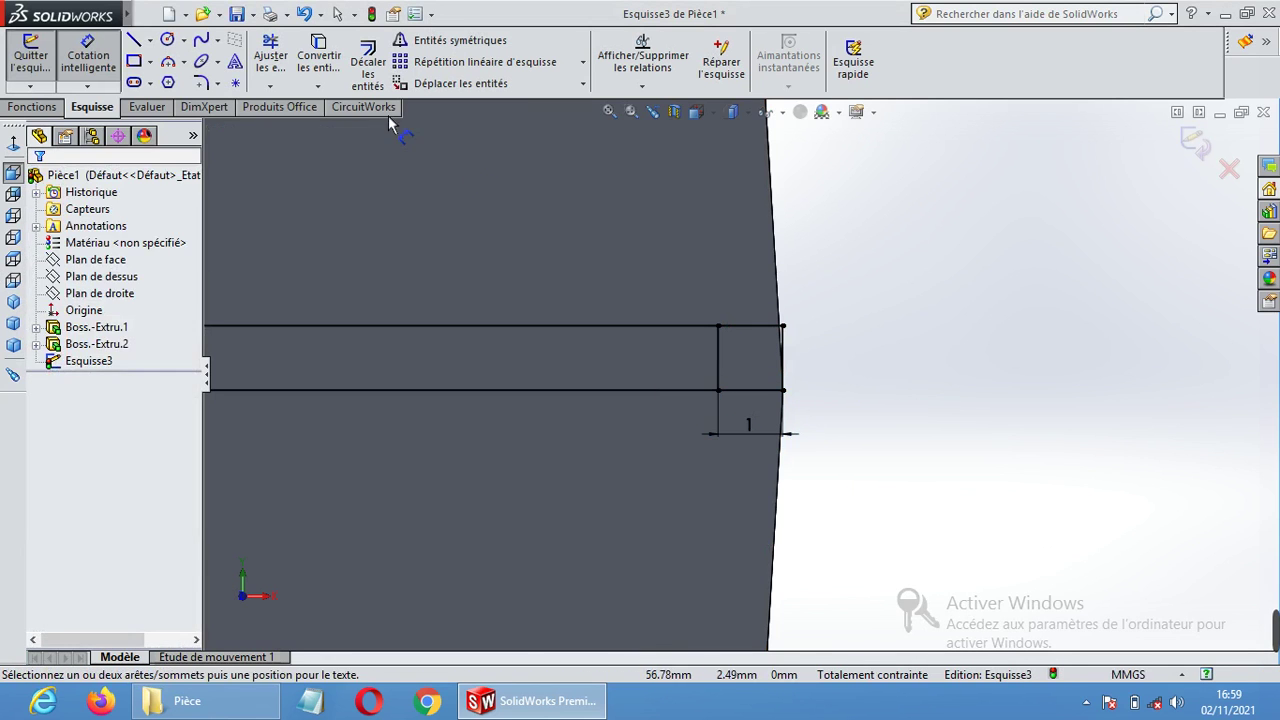
Trim away the rectangle's outer end and the long-side segments beyond the vertical line, using trim to closest (Ajuster au plus proche).
click(270, 58)
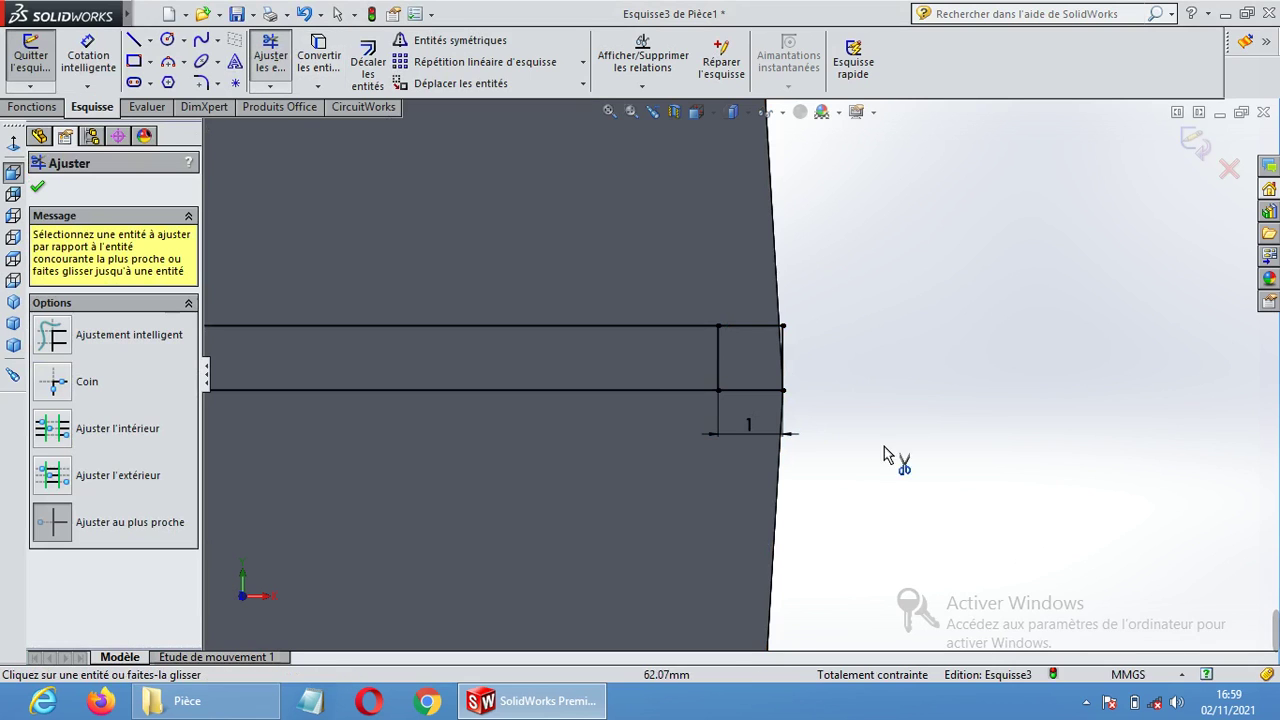
click(786, 357)
click(771, 327)
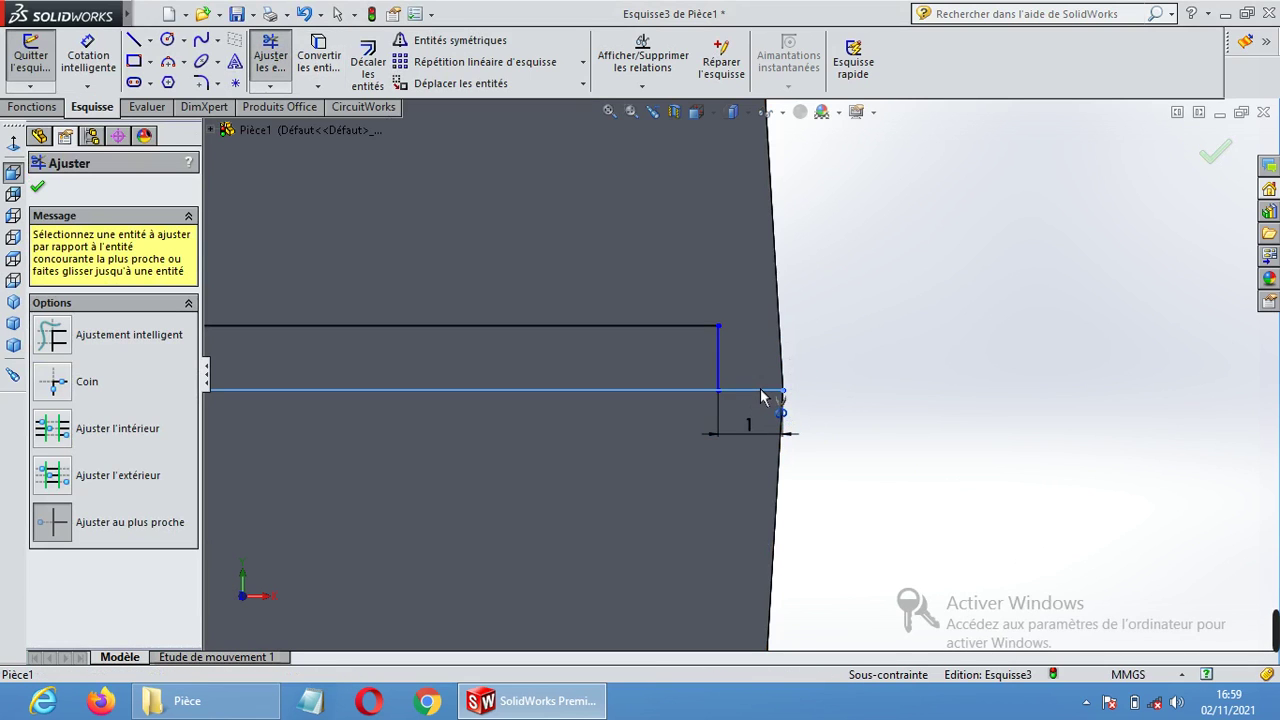
click(762, 391)
click(697, 364)
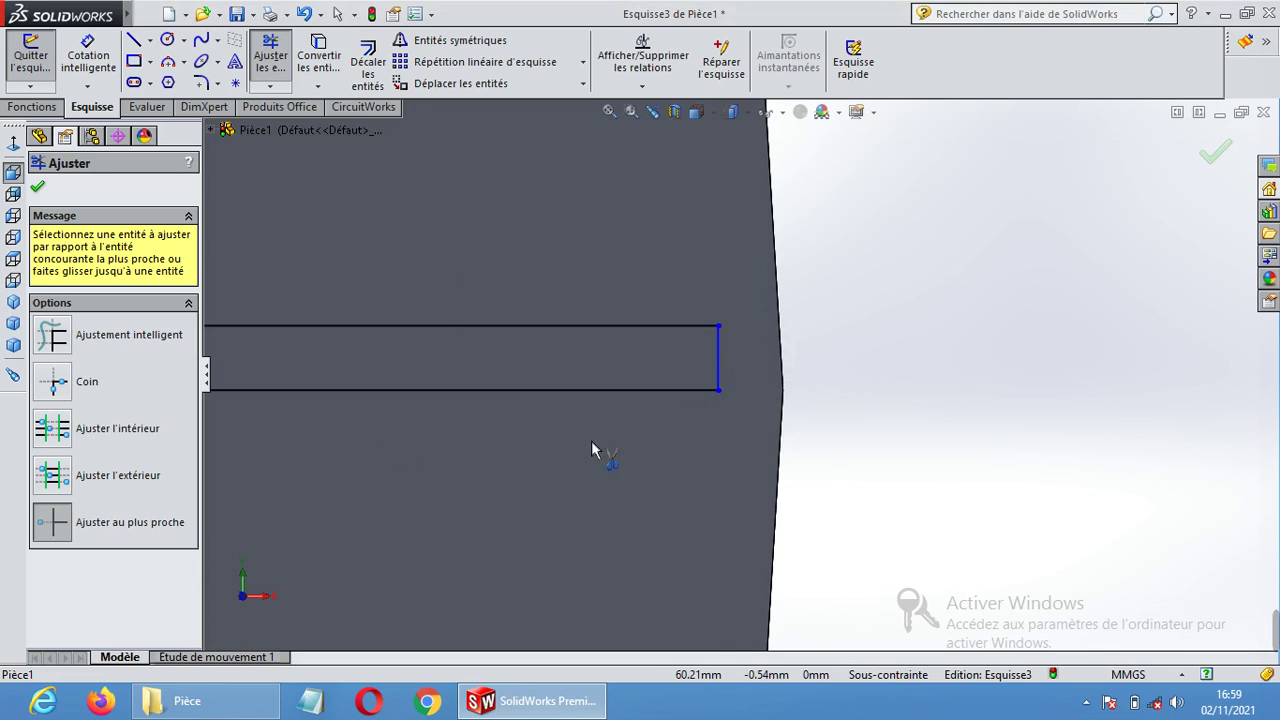
scroll(389, 449, up, 10)
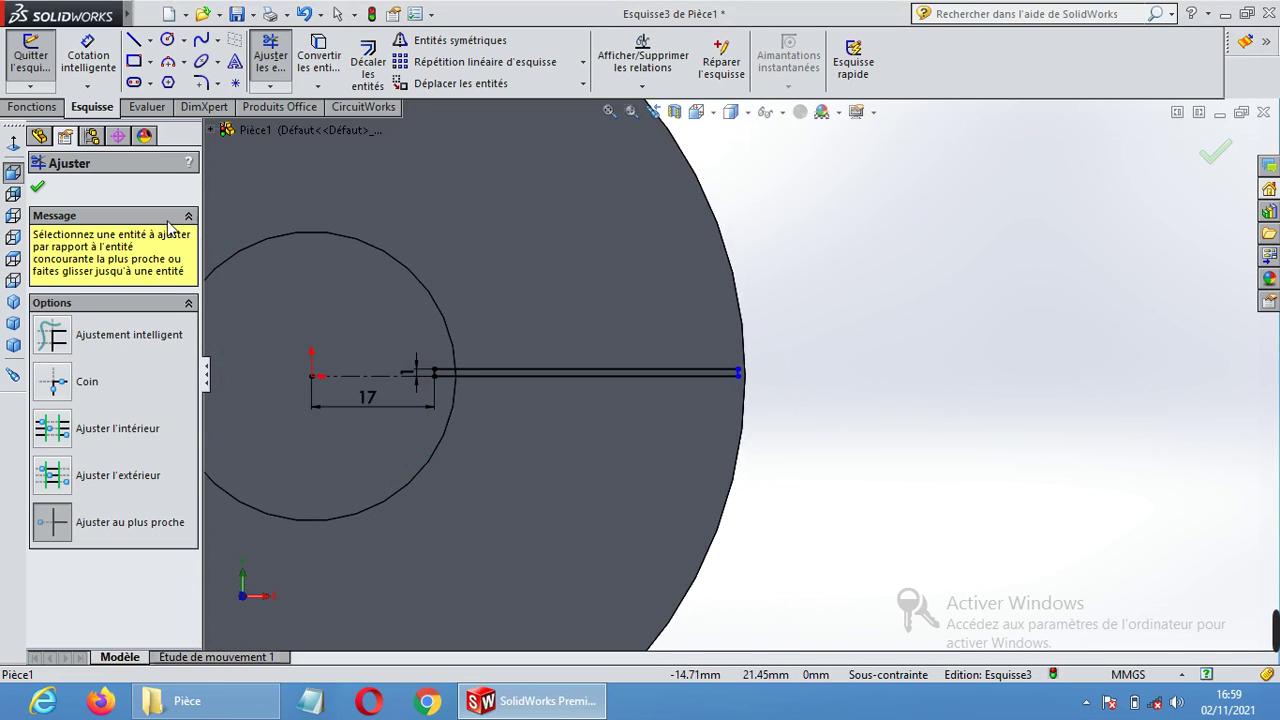
click(37, 187)
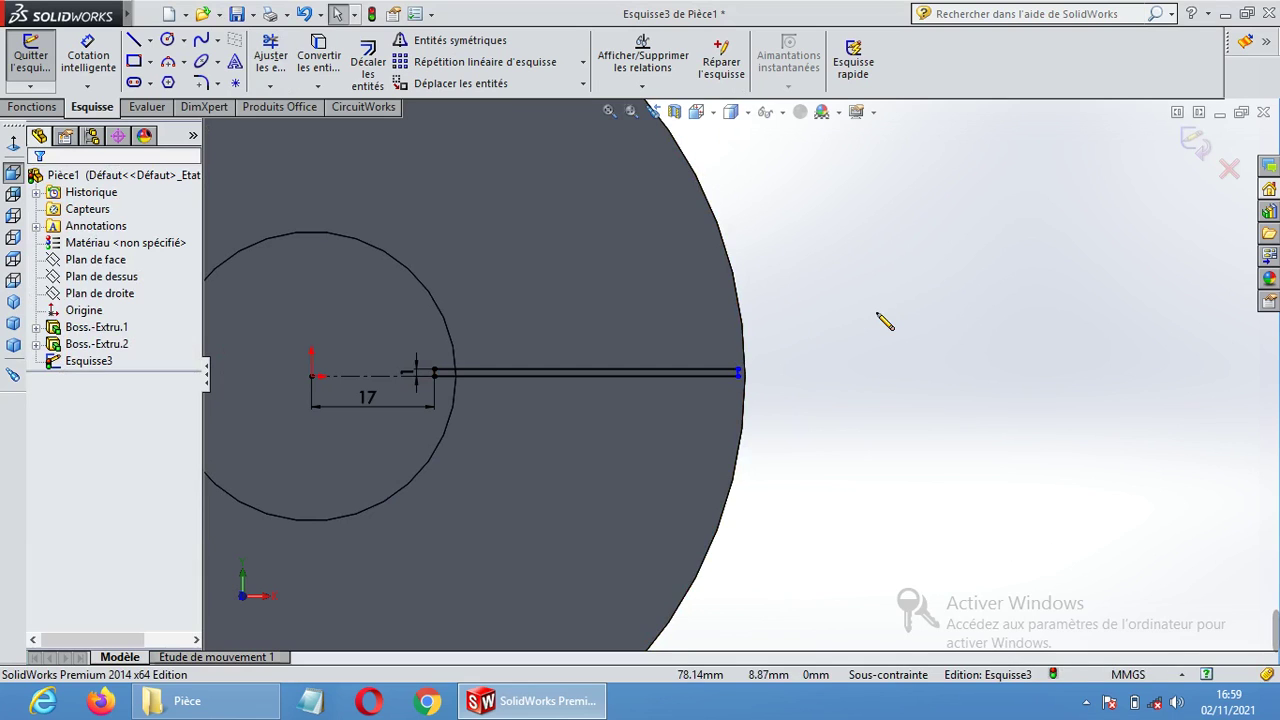
Delete the construction centreline between the origin and the blade profile's inner side.
scroll(818, 351, up, 2)
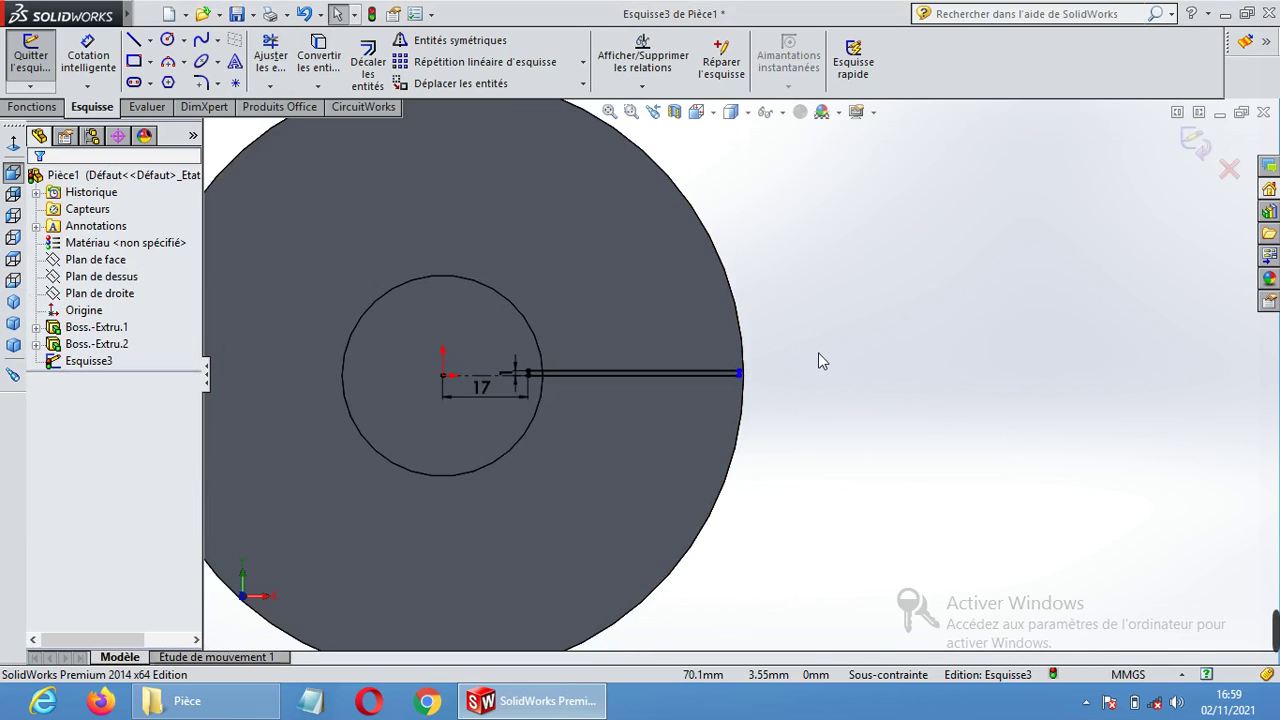
scroll(532, 381, down, 4)
scroll(636, 378, down, 3)
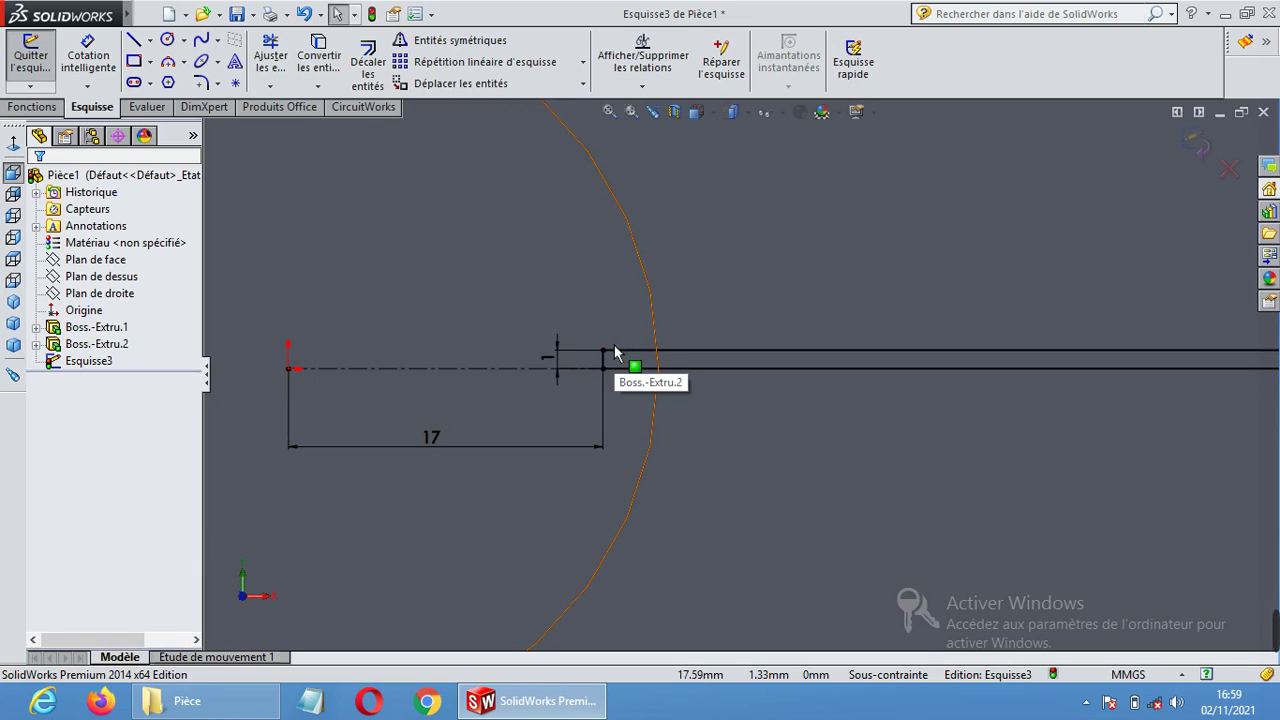
click(497, 370)
key(Delete)
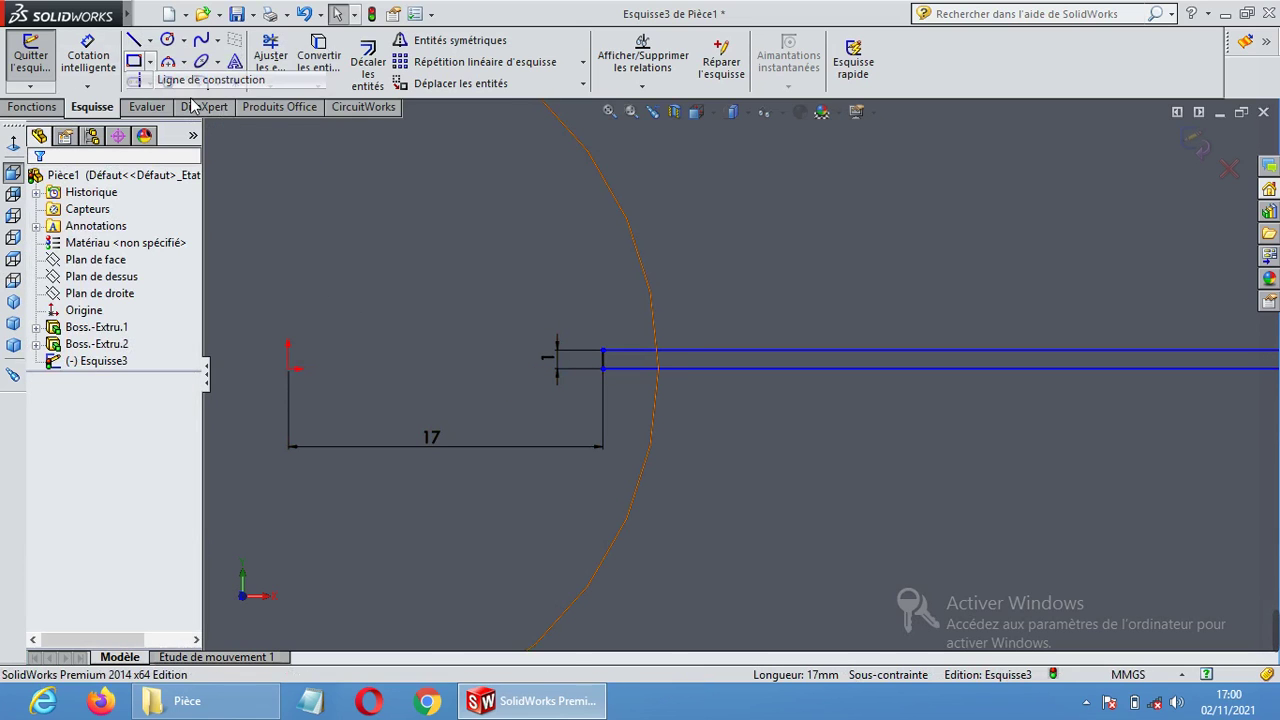
Draw a horizontal construction centreline about 12.67 mm long from the origin towards the blade profile's inner side.
click(290, 369)
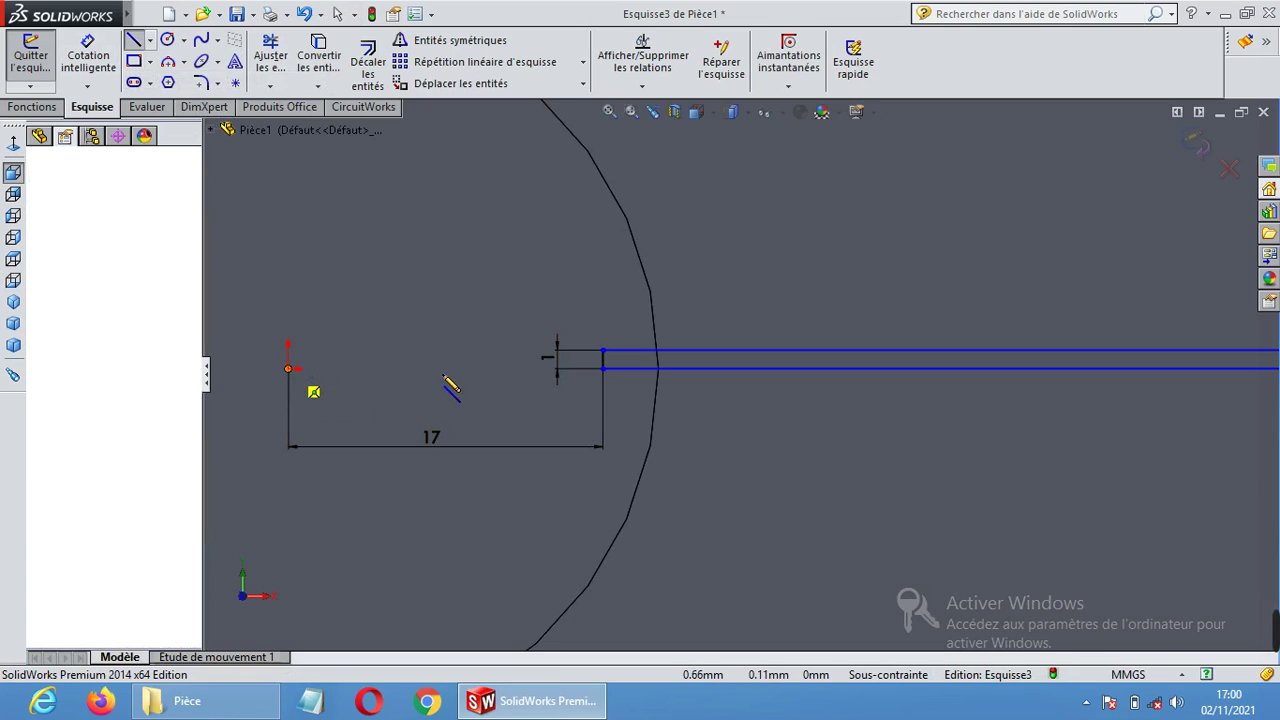
click(523, 369)
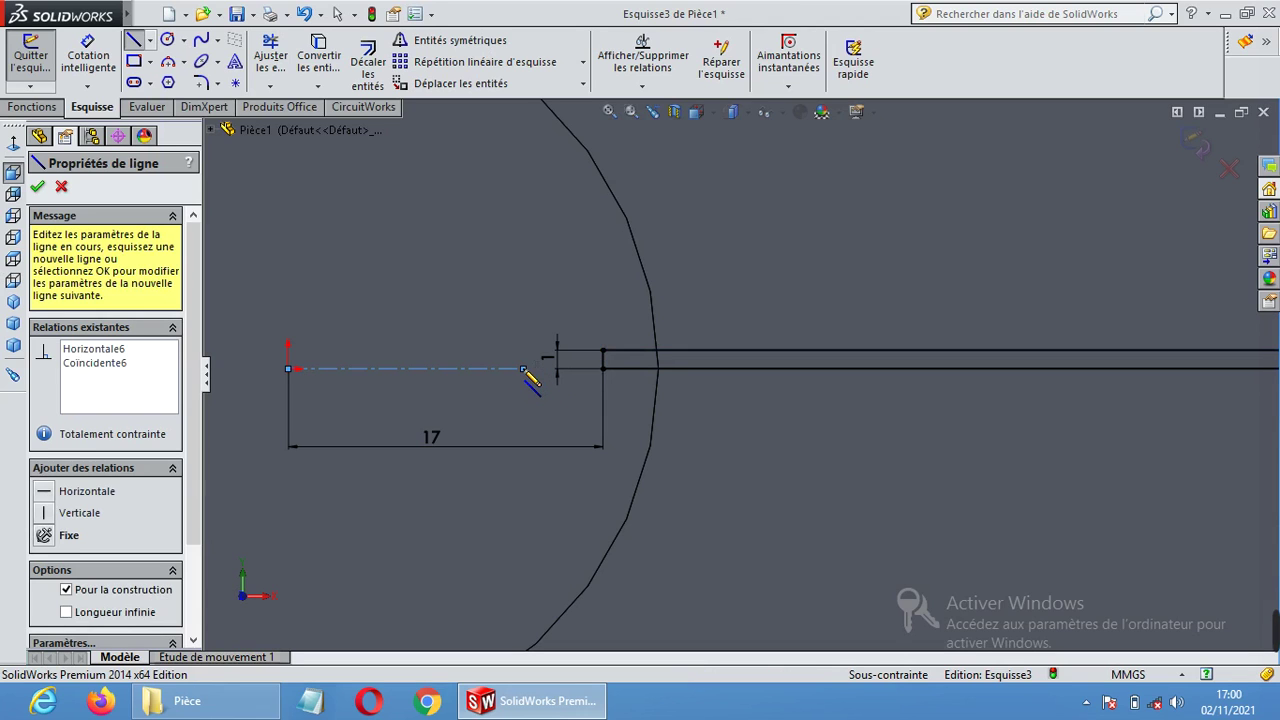
key(Escape)
Try to add a midpoint relation (Point milieu) between the centreline's free end and the profile's short inner side.
scroll(555, 373, down, 4)
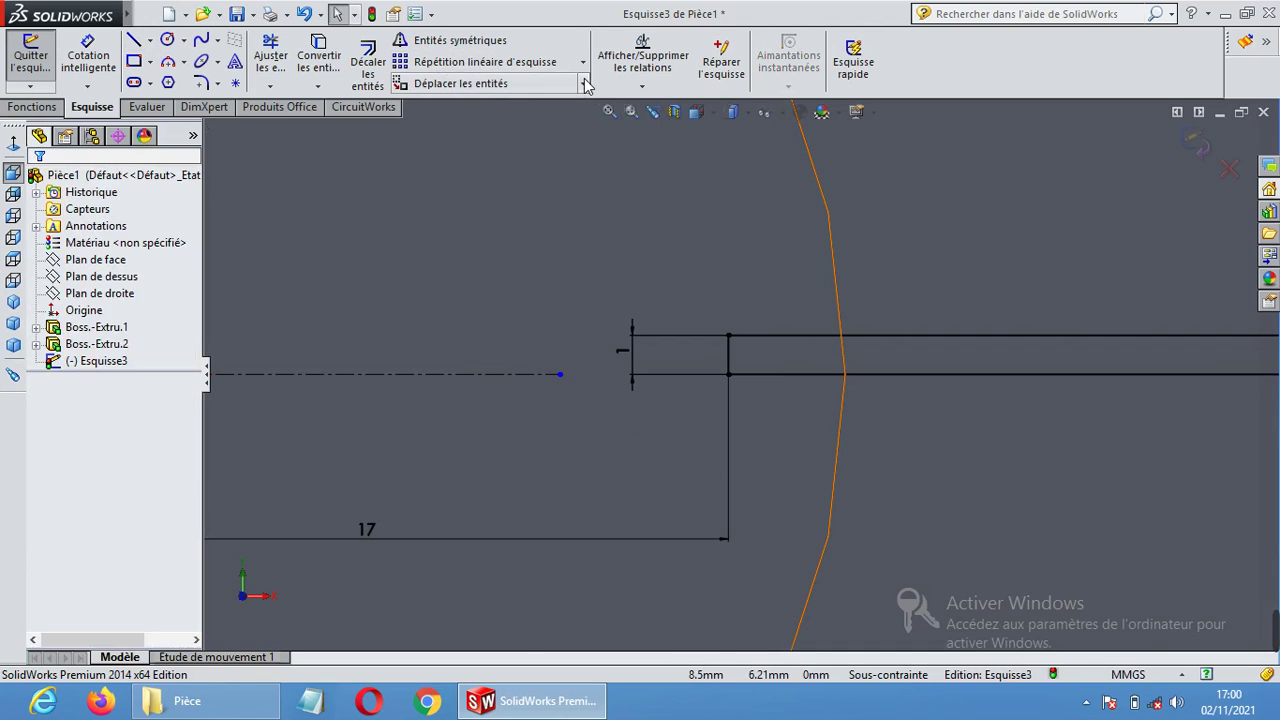
click(643, 78)
click(668, 121)
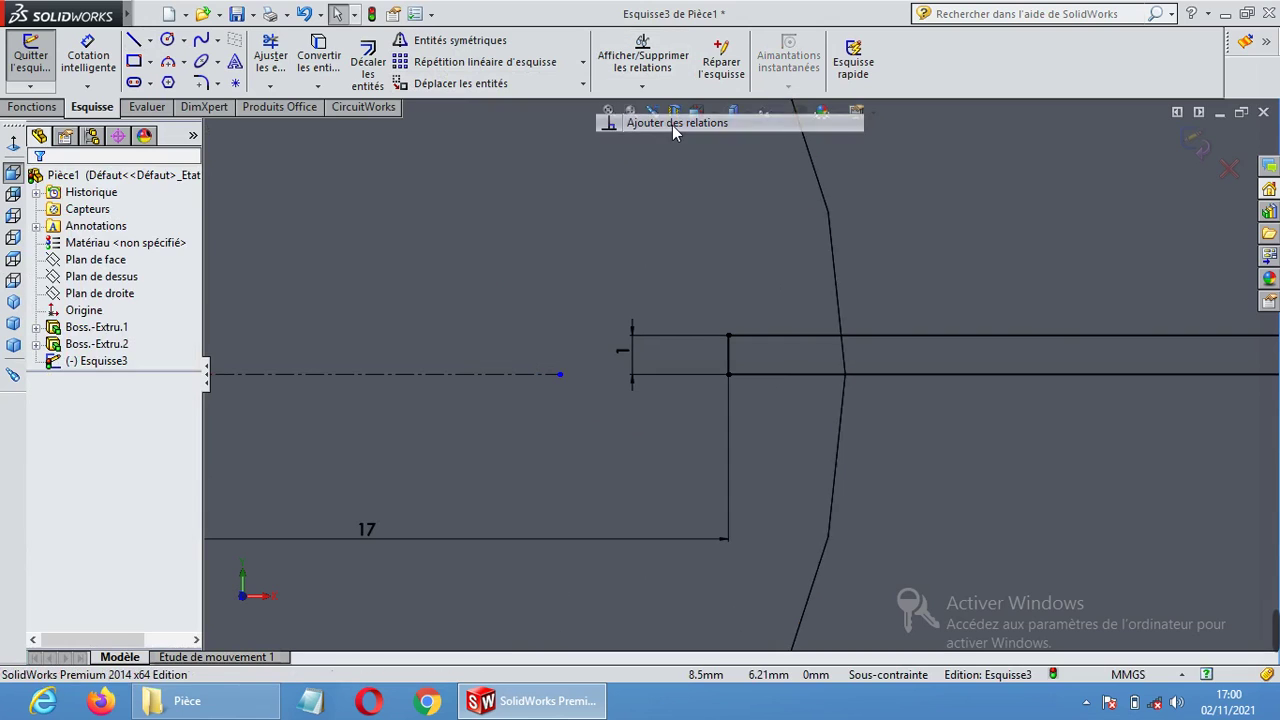
click(560, 375)
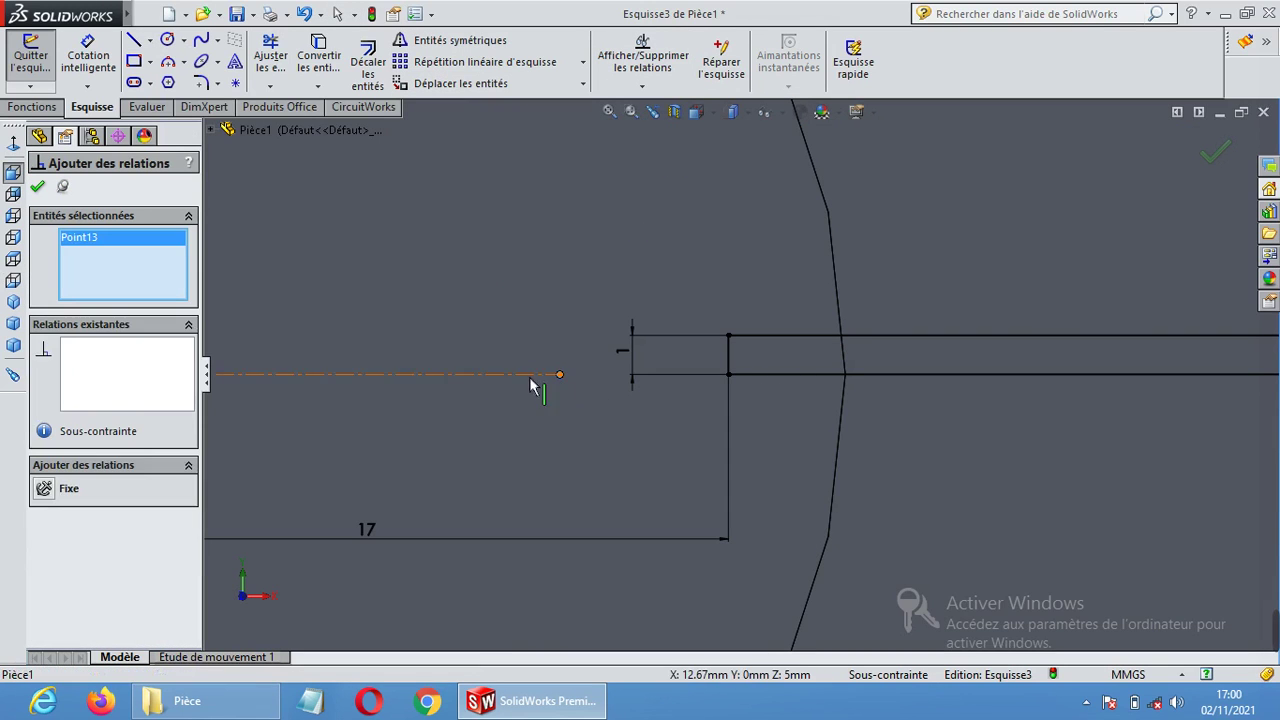
click(728, 356)
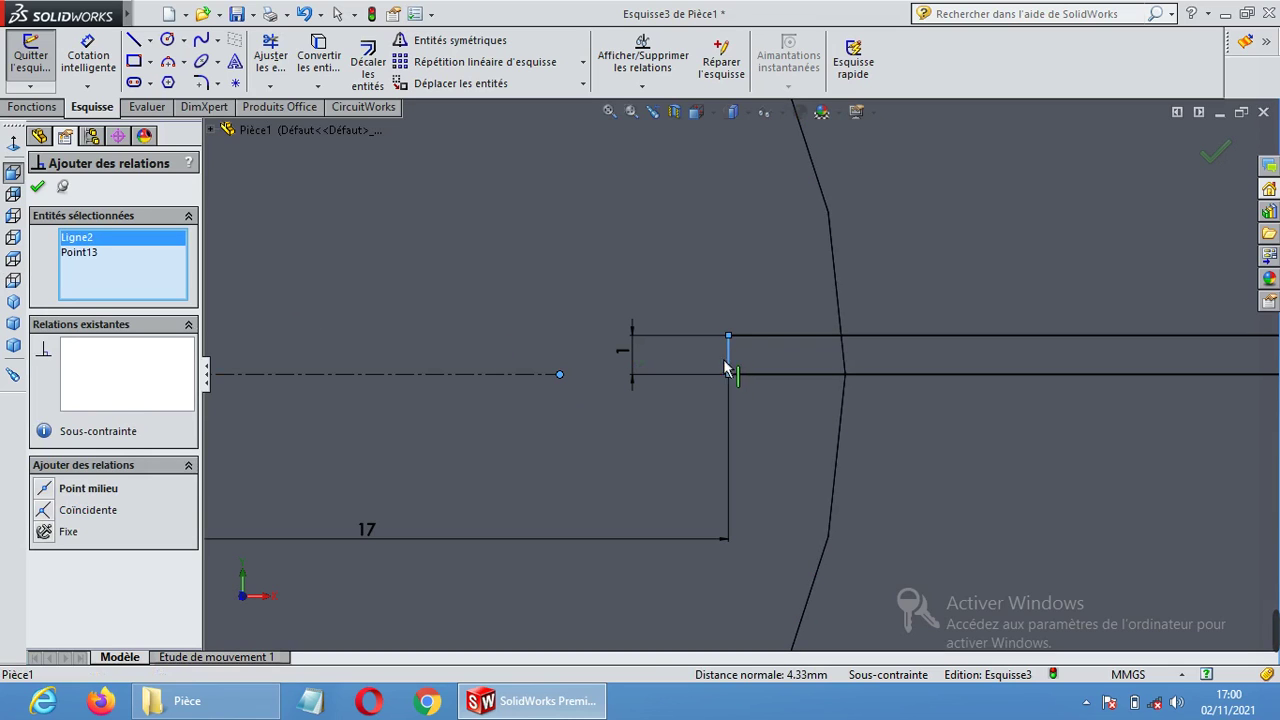
click(50, 490)
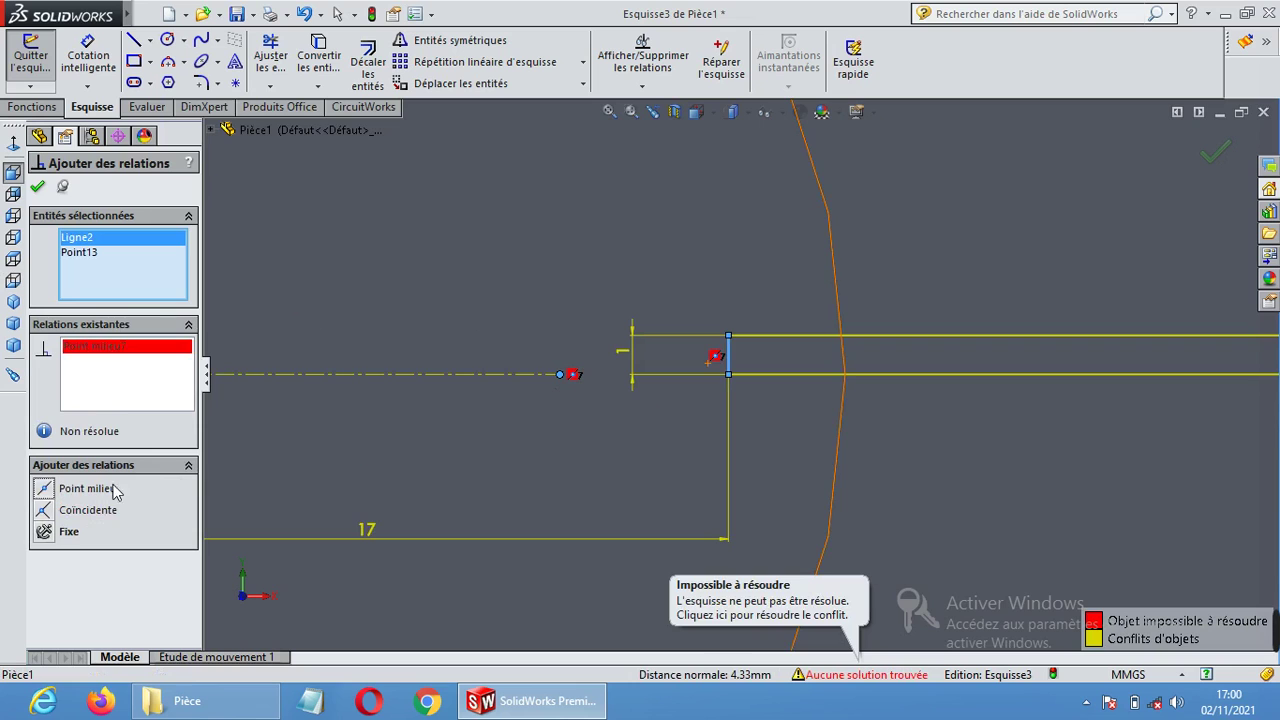
click(38, 188)
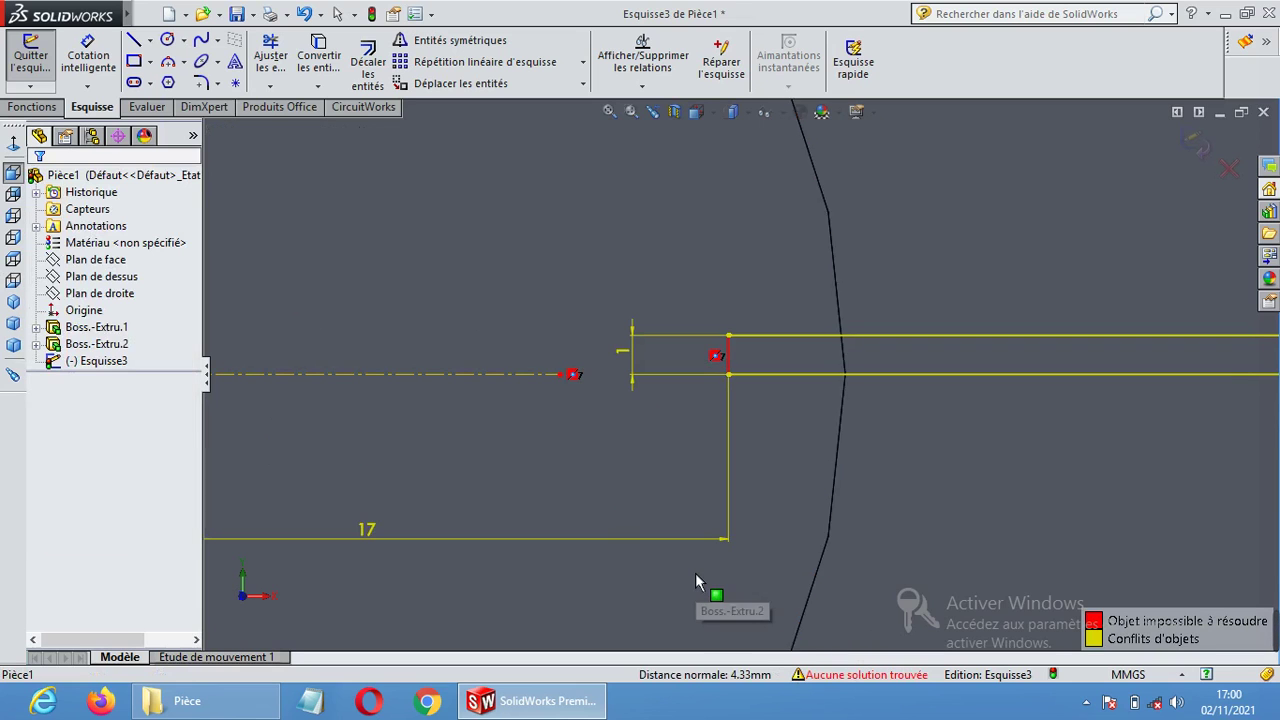
Undo the midpoint relation and leave the relations command.
click(541, 251)
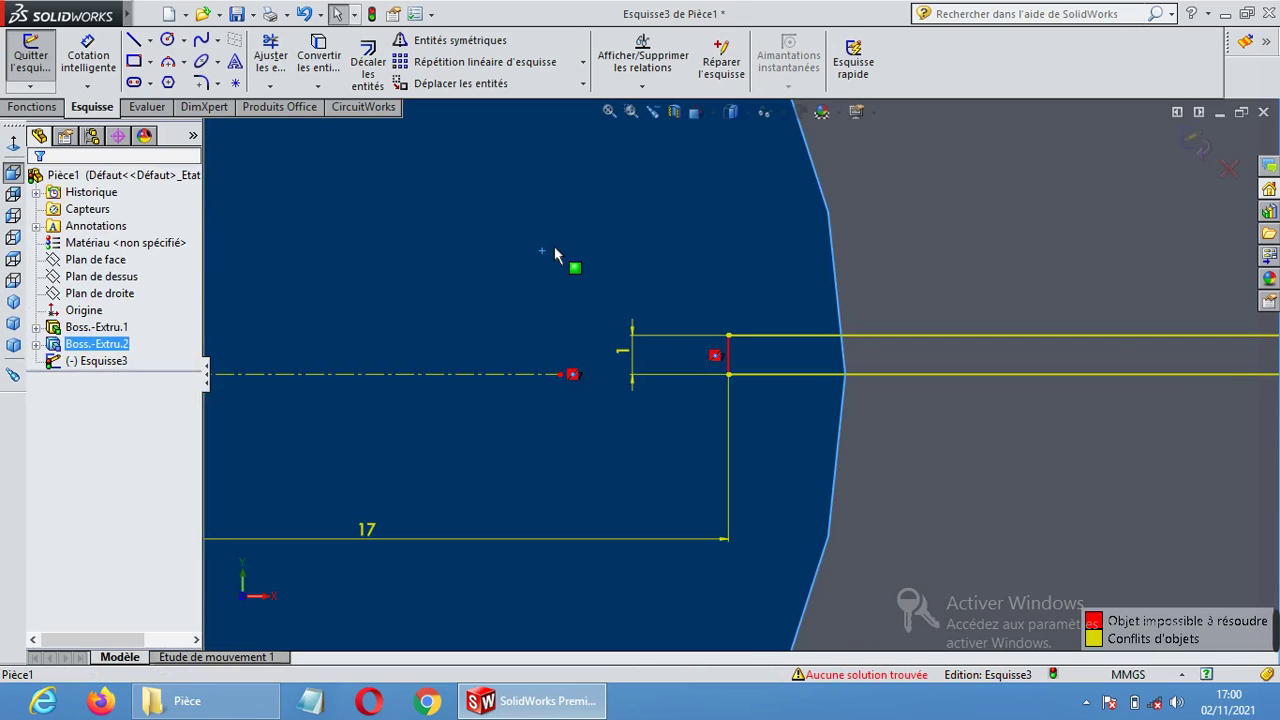
click(1059, 500)
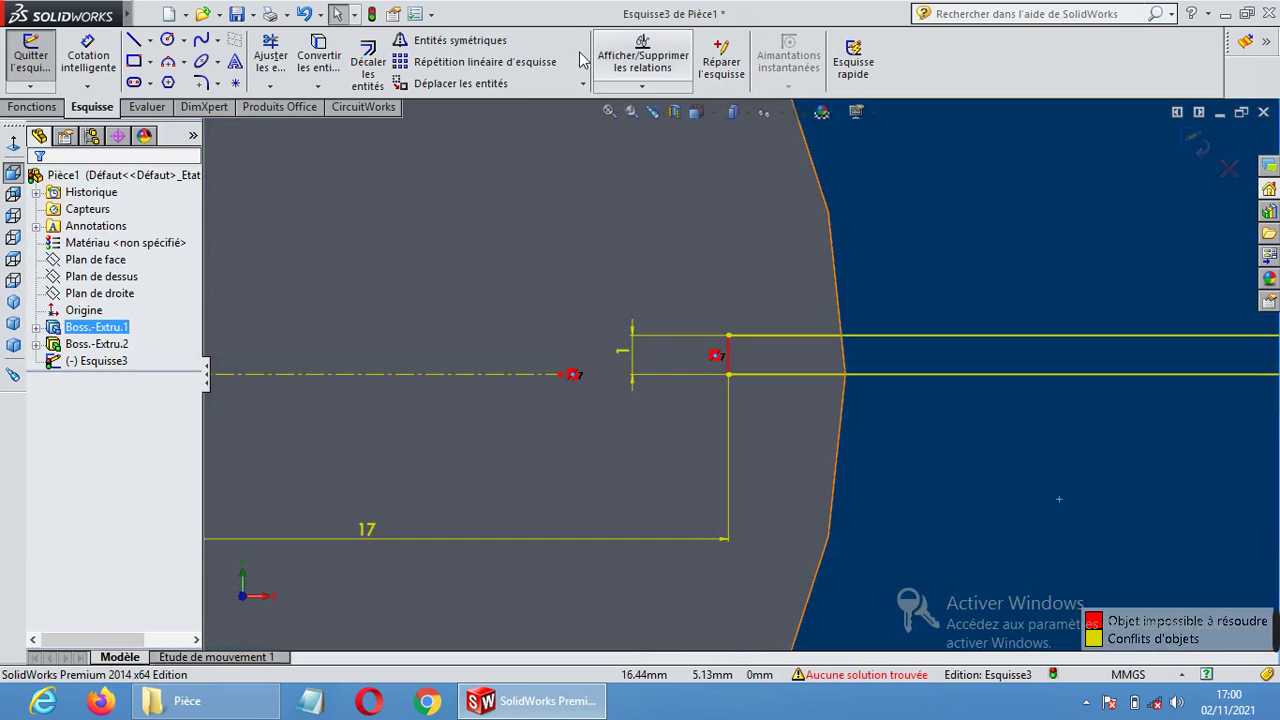
click(305, 14)
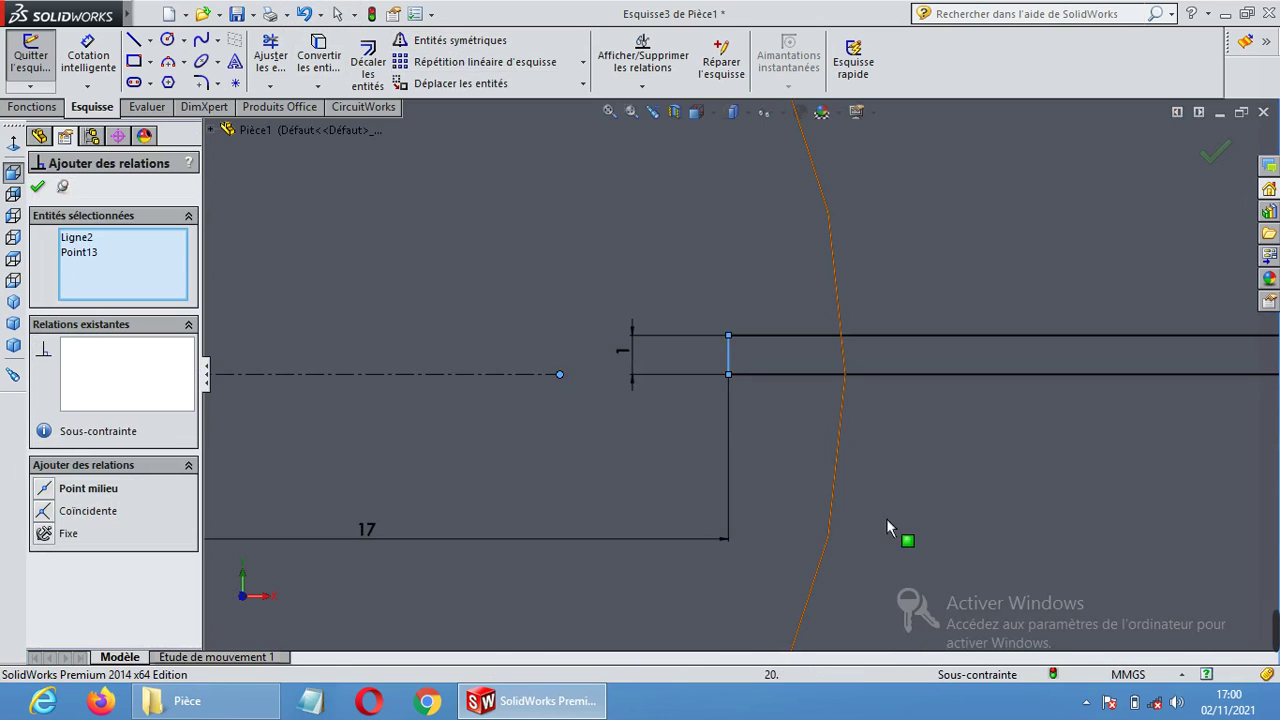
key(Escape)
Delete the short construction centreline that starts at the origin.
scroll(760, 425, up, 3)
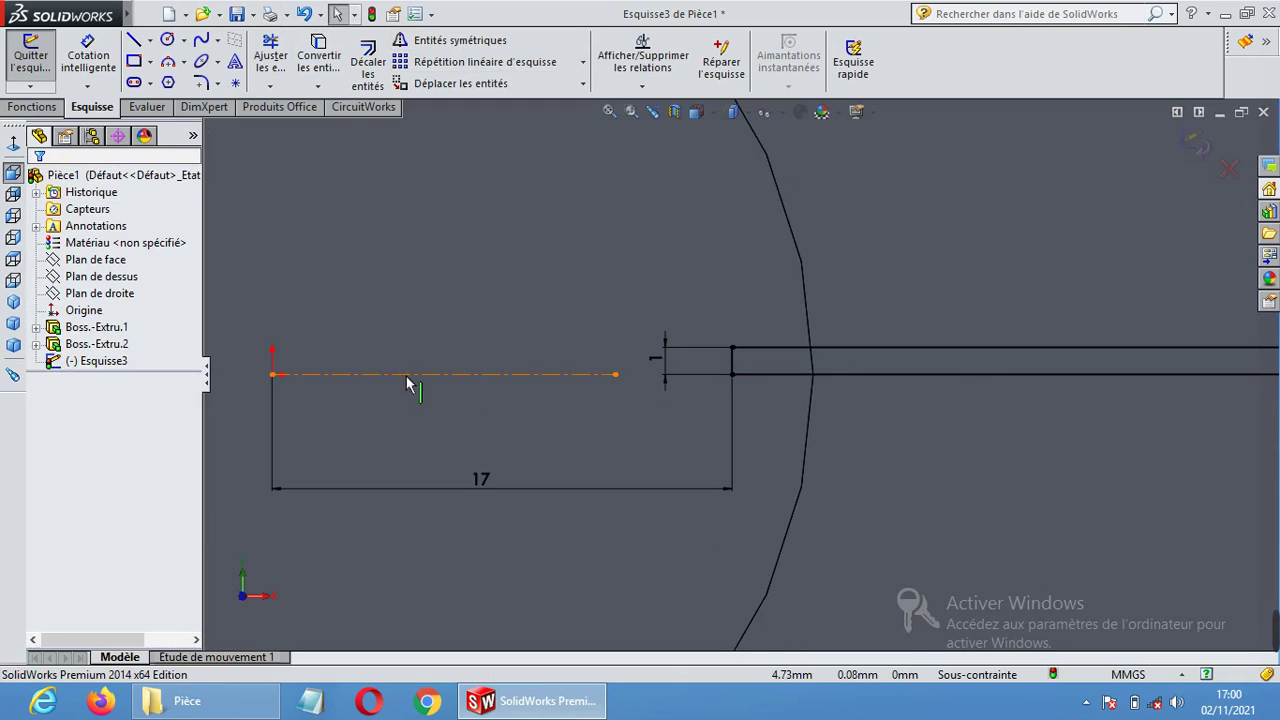
scroll(1095, 462, up, 4)
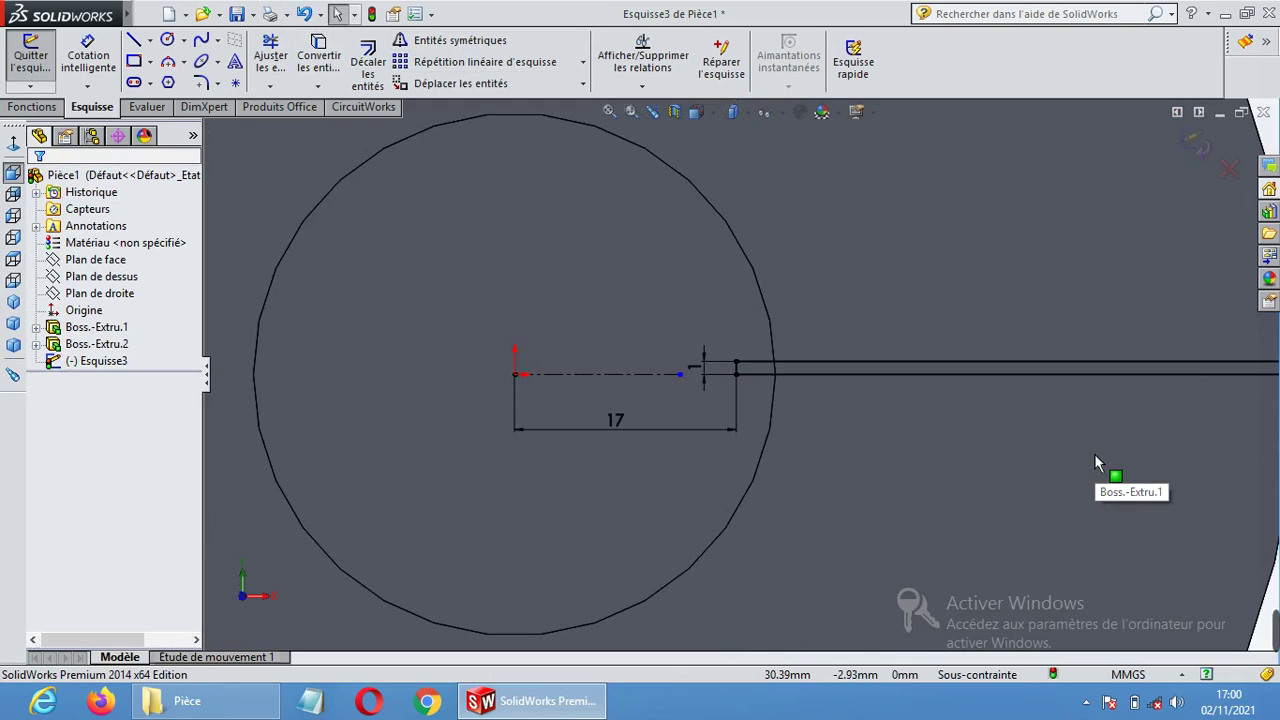
scroll(1130, 448, up, 1)
scroll(1130, 447, down, 1)
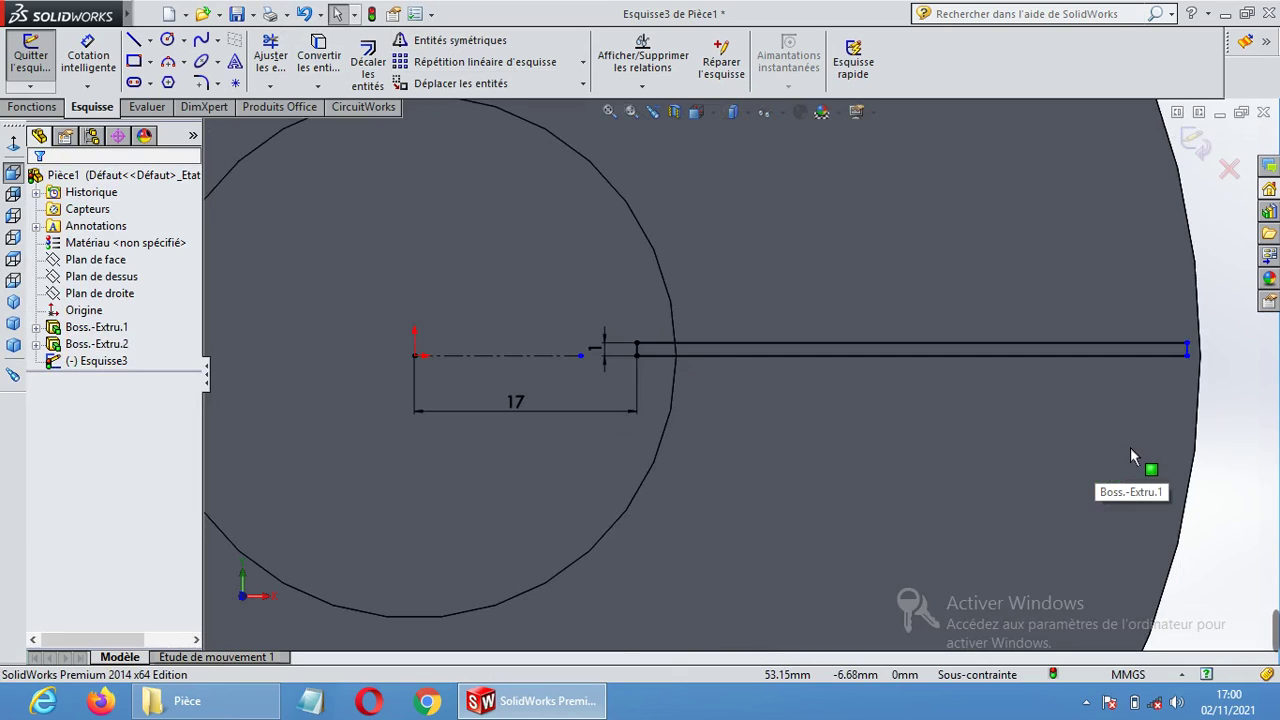
scroll(545, 352, down, 2)
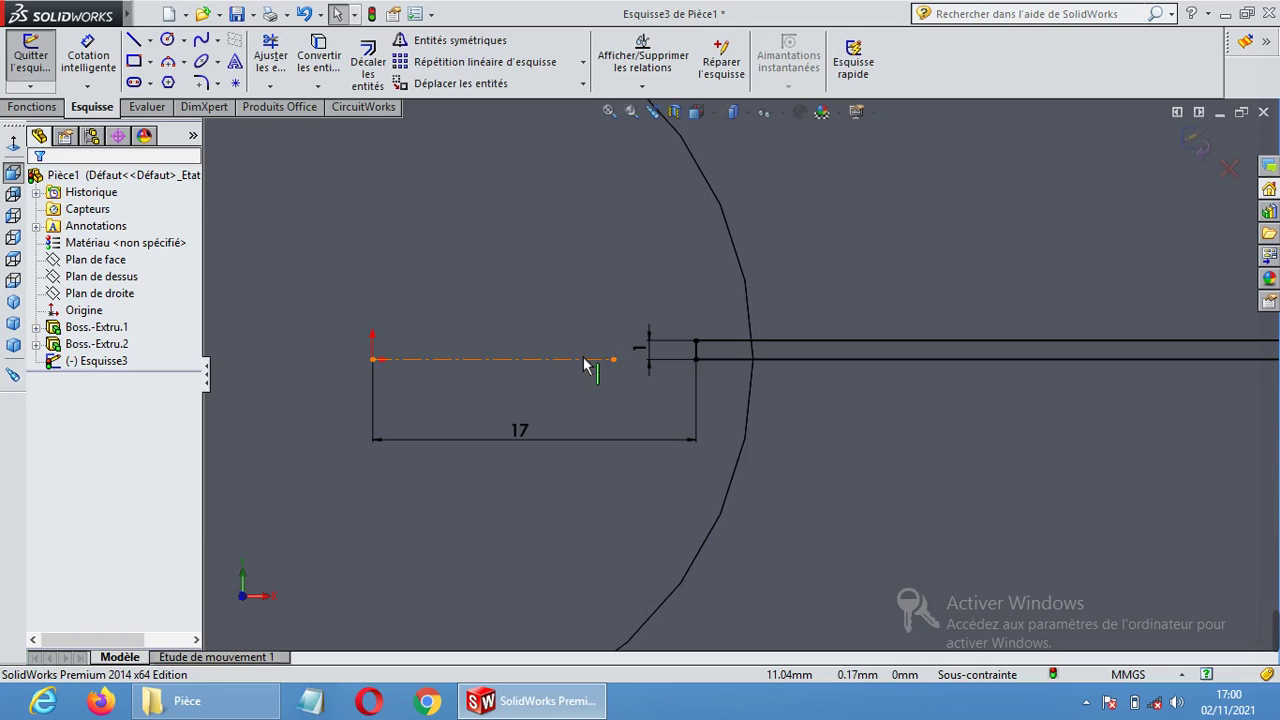
click(585, 360)
key(Delete)
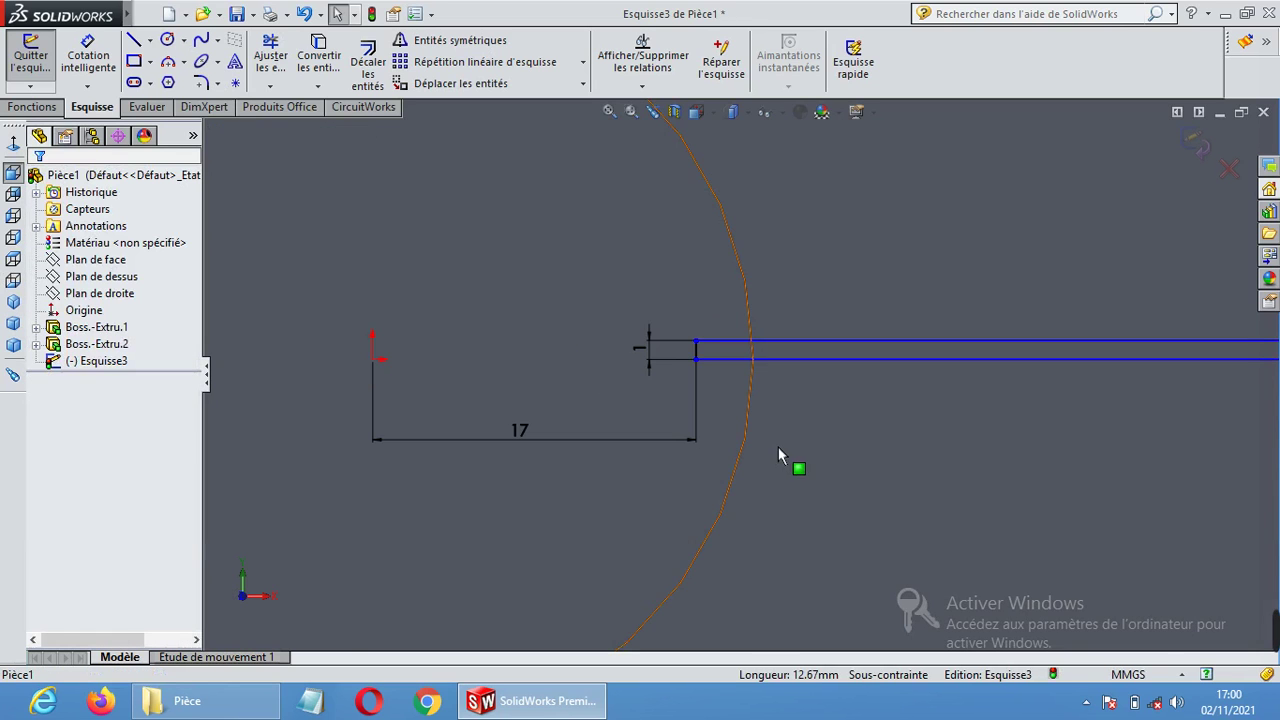
Exit the blade profile sketch, keeping its changes, with the part shown in a tilted 3D view.
scroll(778, 447, up, 5)
mouse_move(980, 486)
middle_down()
mouse_move(1000, 367)
mouse_move(985, 316)
middle_up()
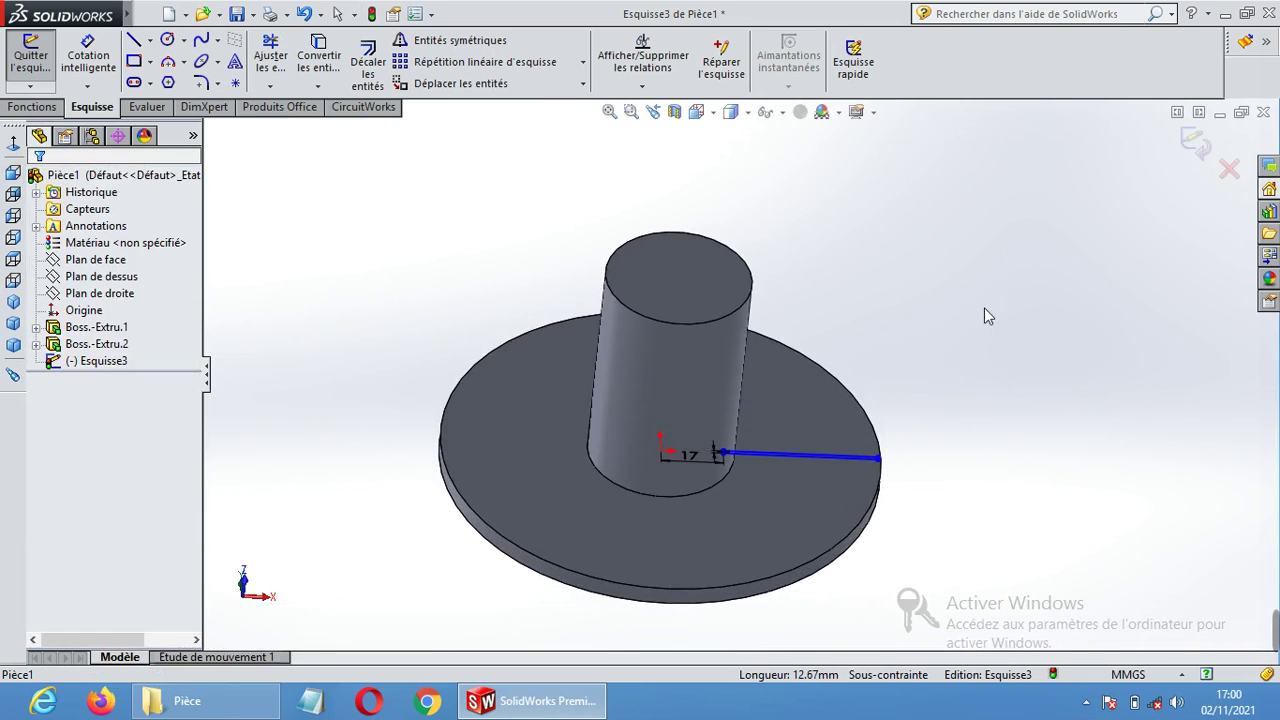
click(1193, 140)
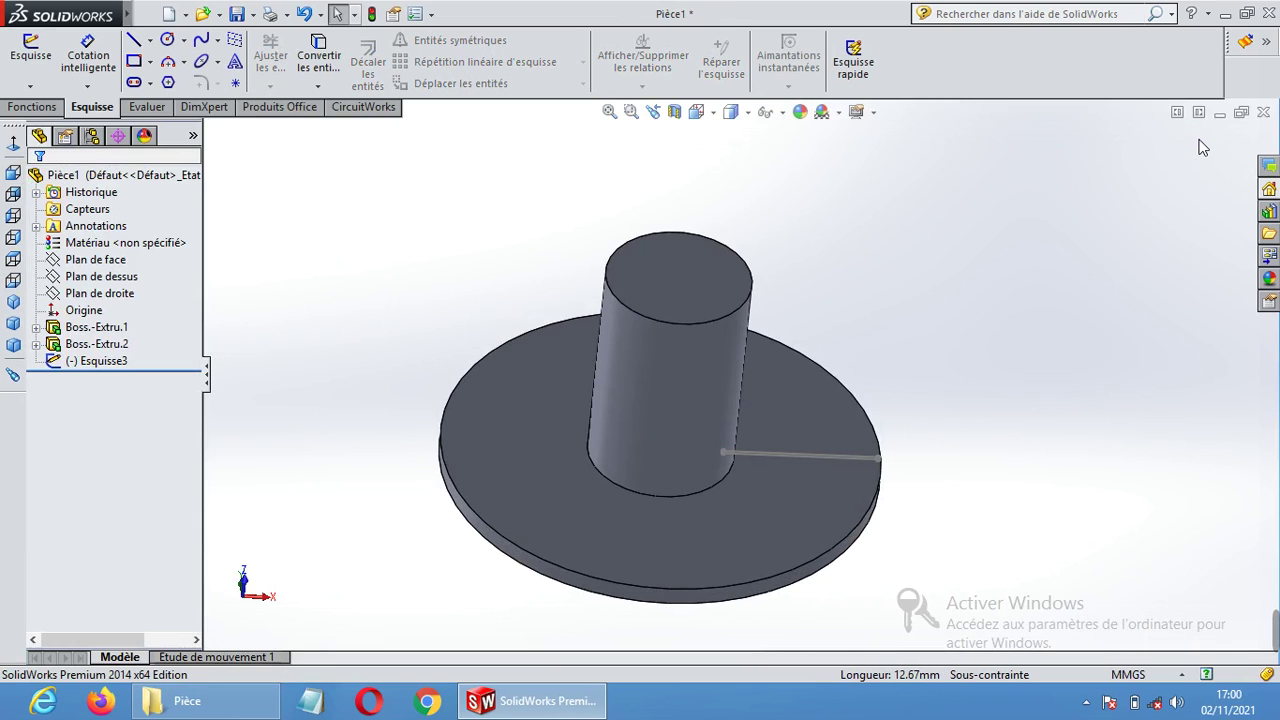
Create a reference plane offset 30 mm above the upper face of the base disc.
middle_drag(1063, 390, 1029, 334)
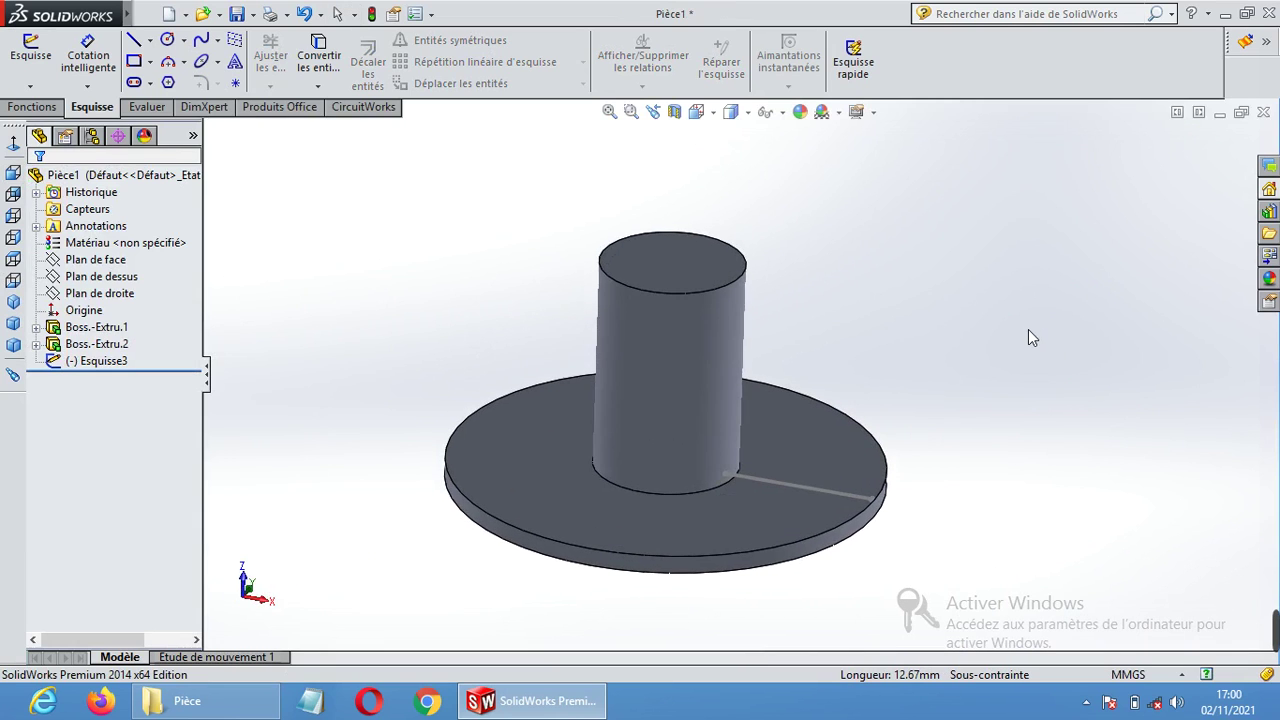
double_click(736, 518)
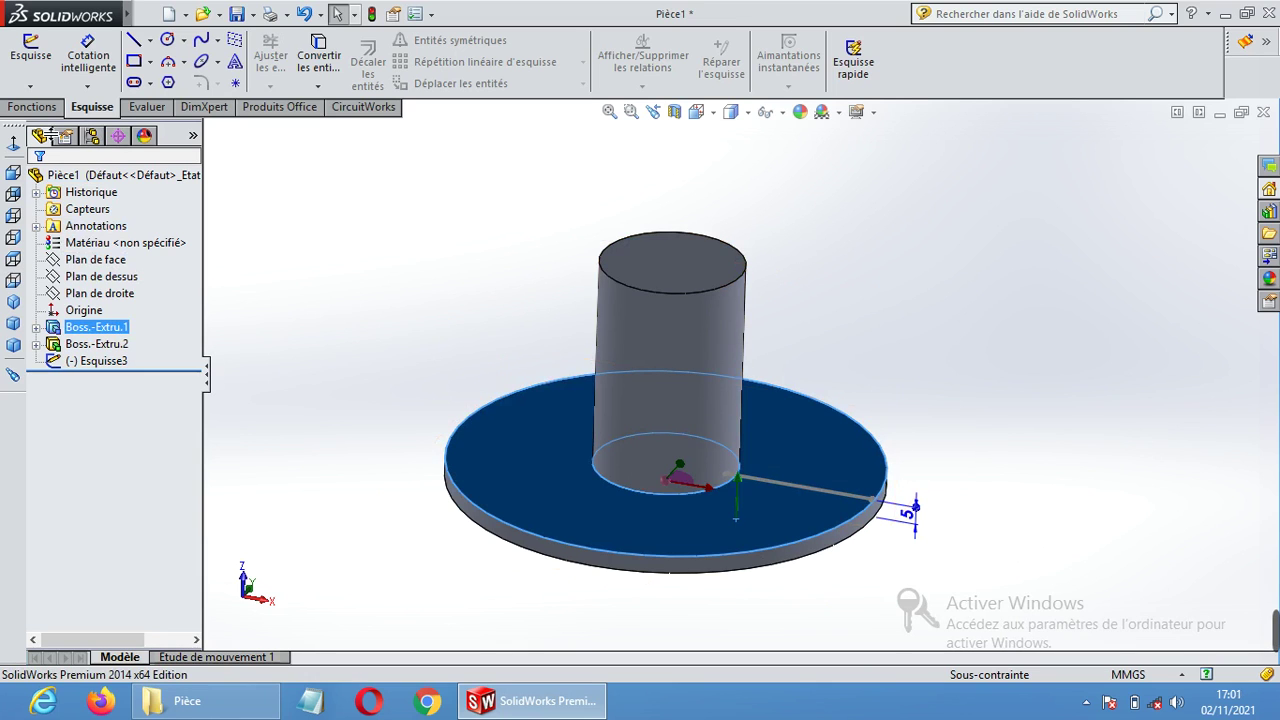
click(32, 106)
click(932, 86)
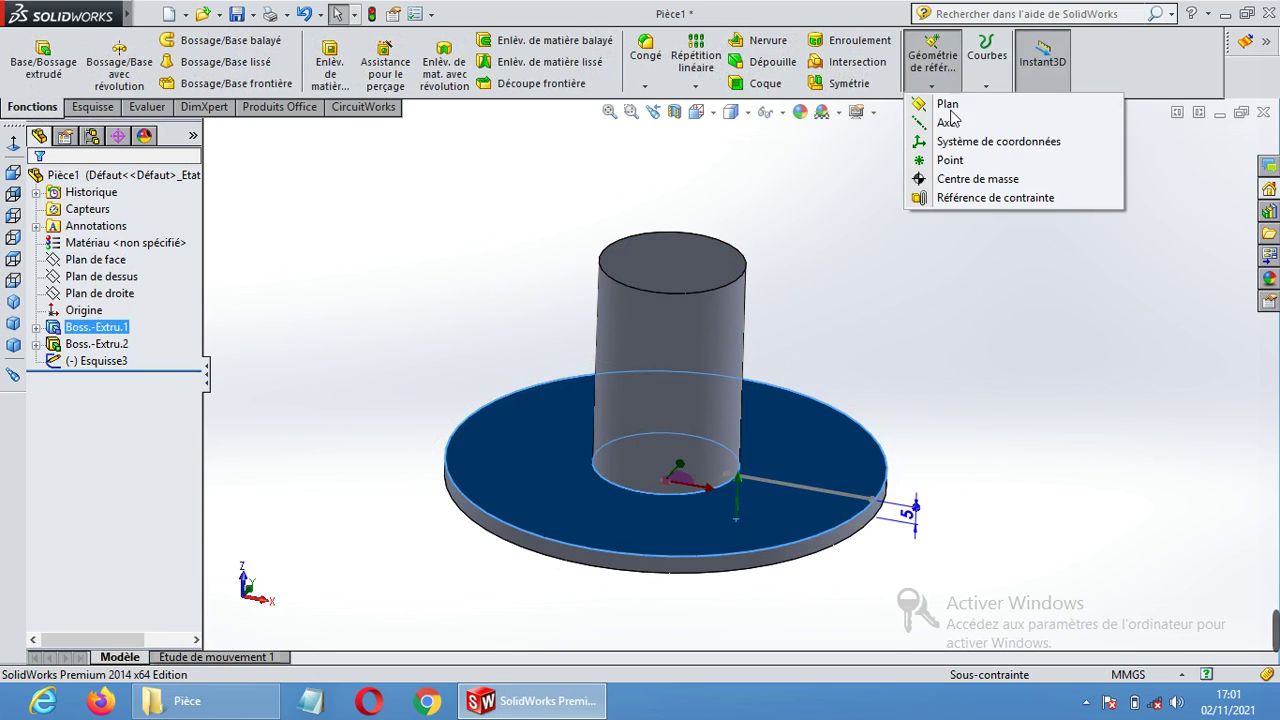
click(945, 104)
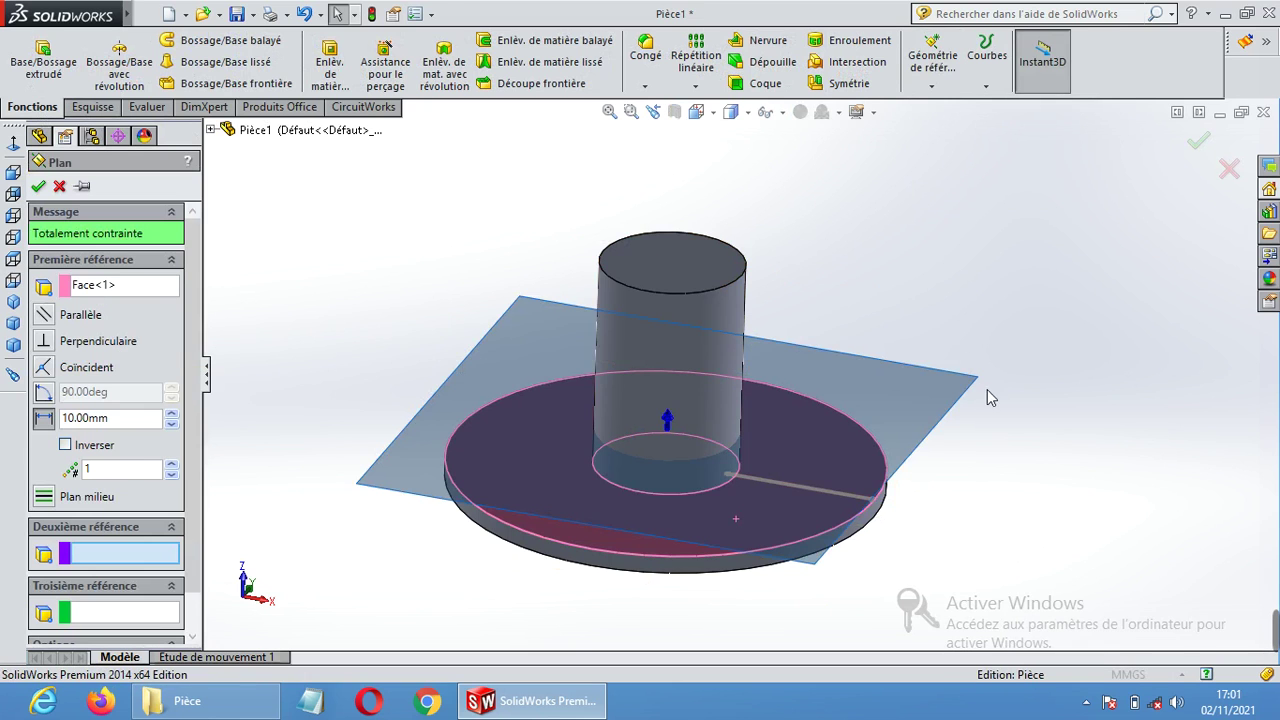
middle_drag(986, 389, 1130, 335)
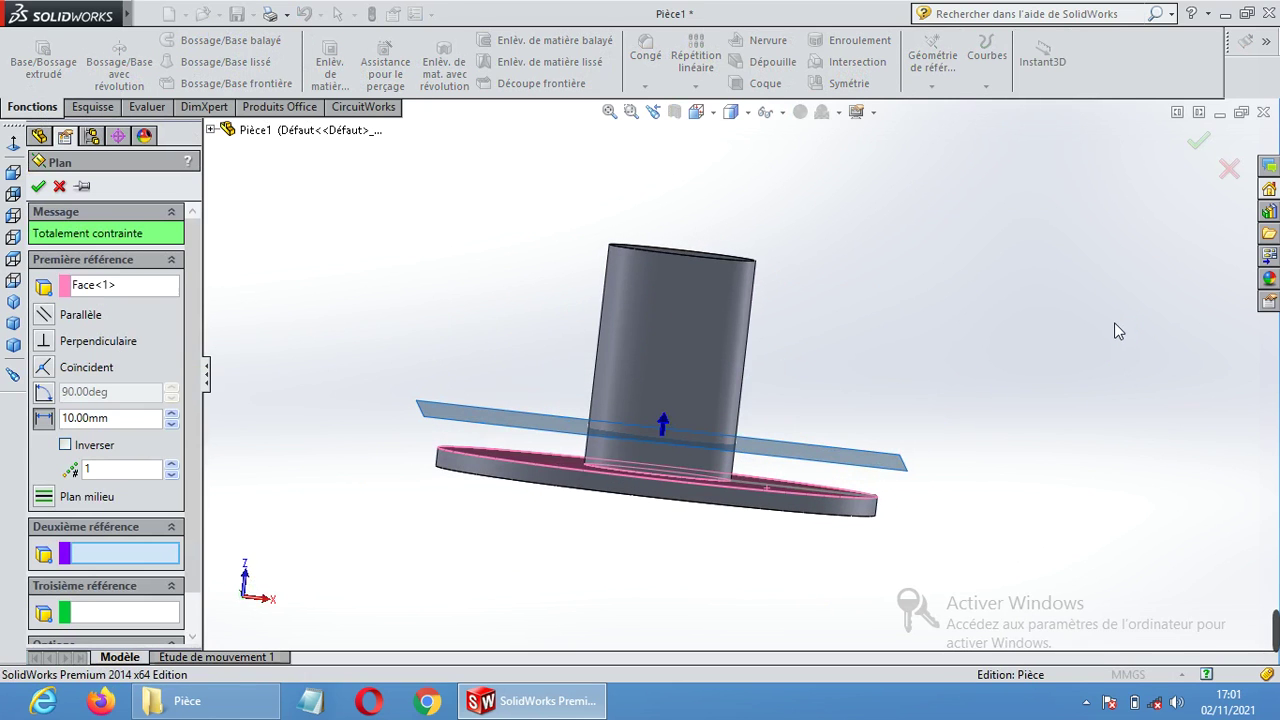
click(172, 414)
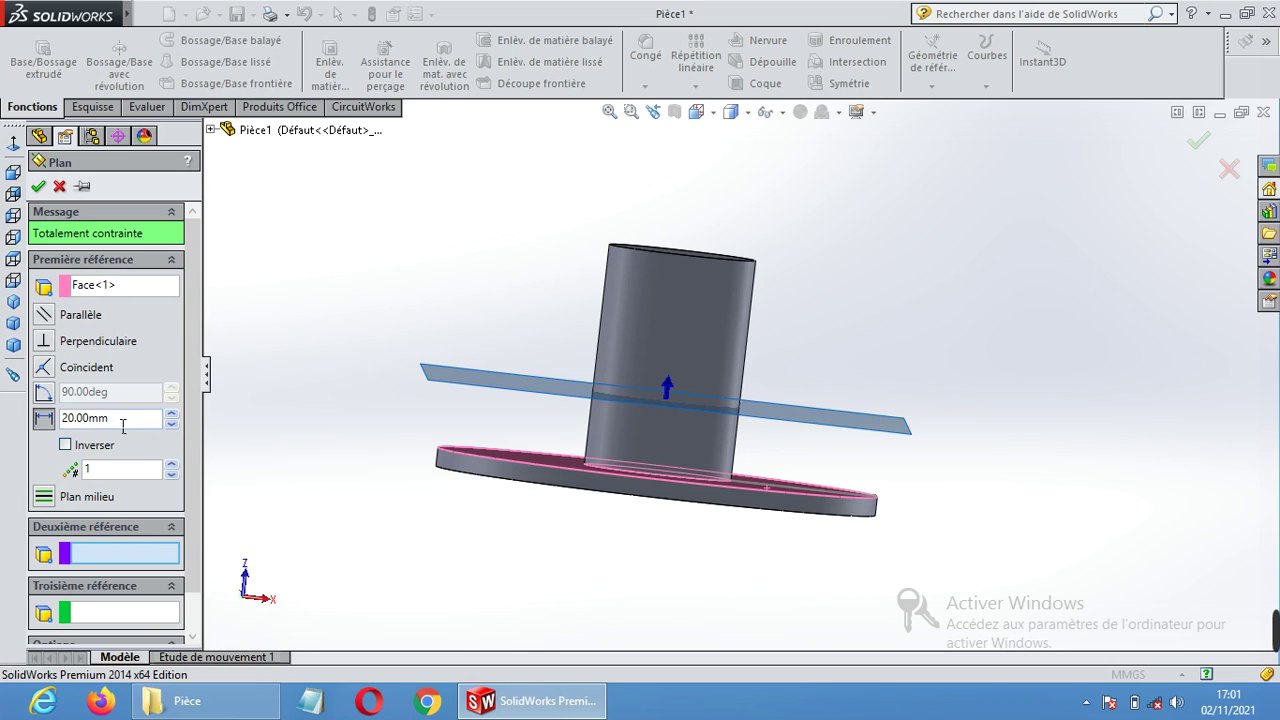
click(172, 414)
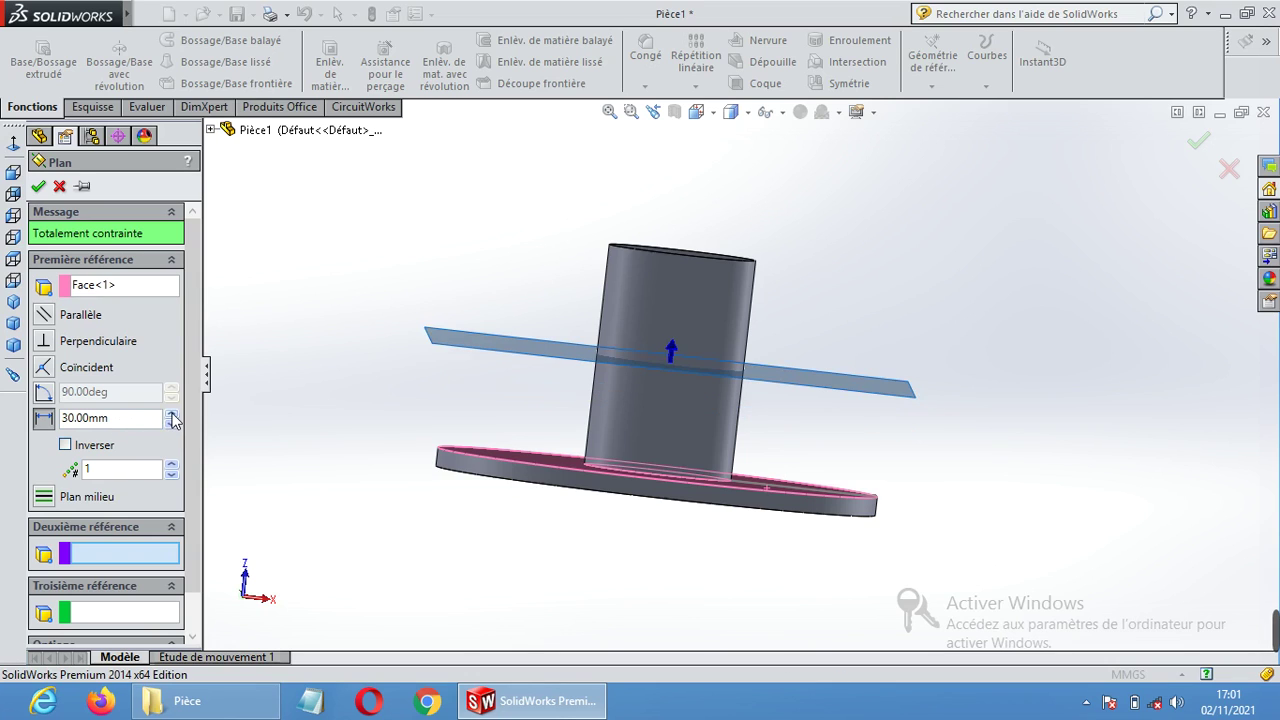
click(38, 187)
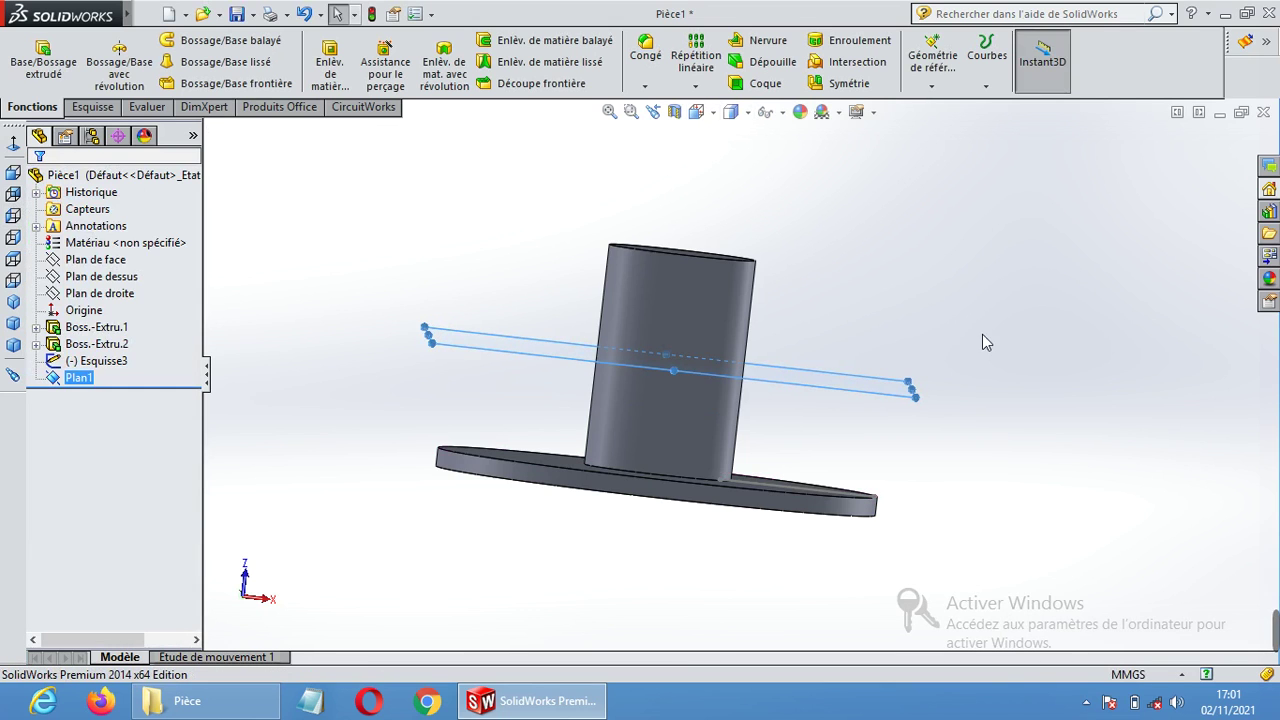
Copy the blade profile sketch Esquisse3 and paste it onto the new offset plane Plan1.
click(914, 393)
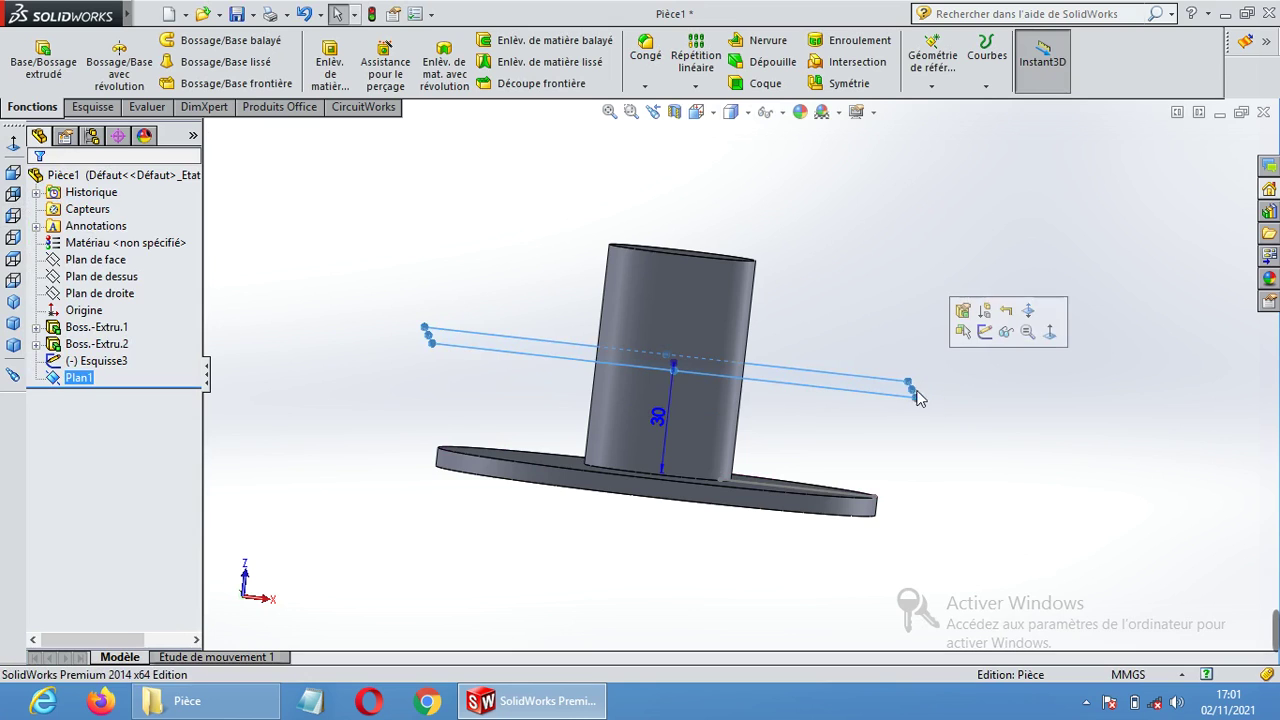
click(1050, 335)
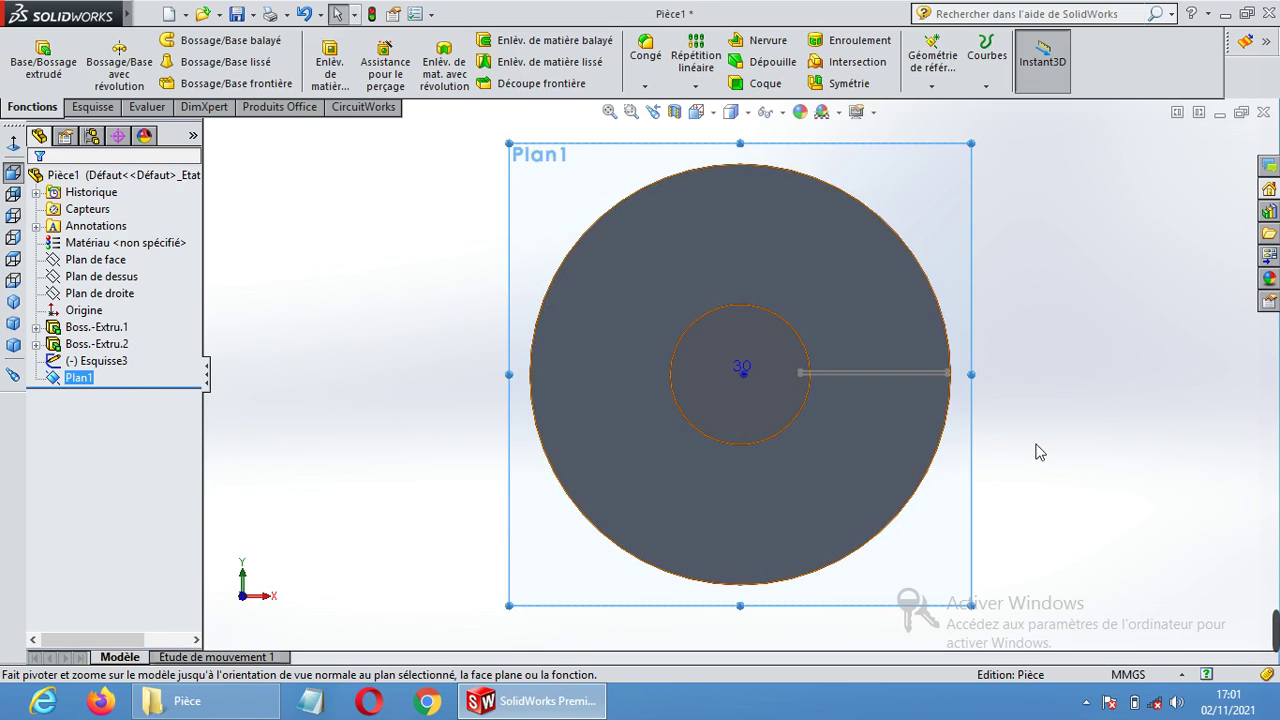
click(289, 390)
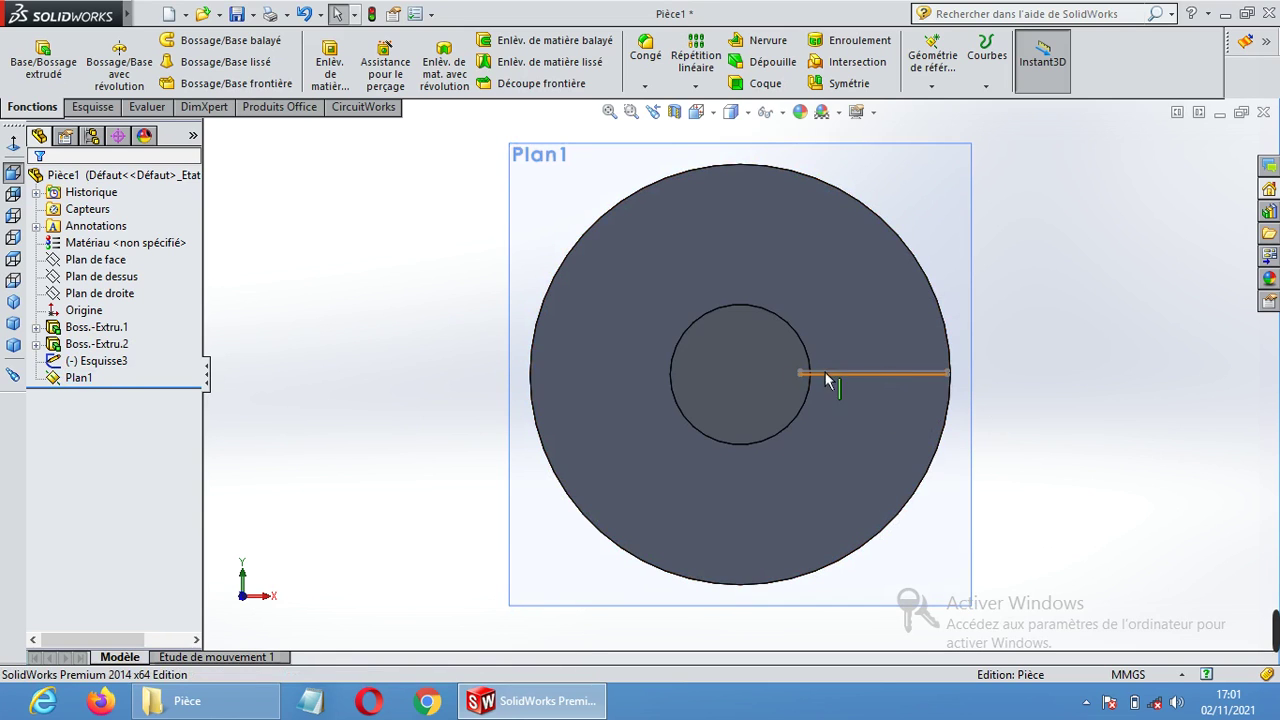
click(108, 362)
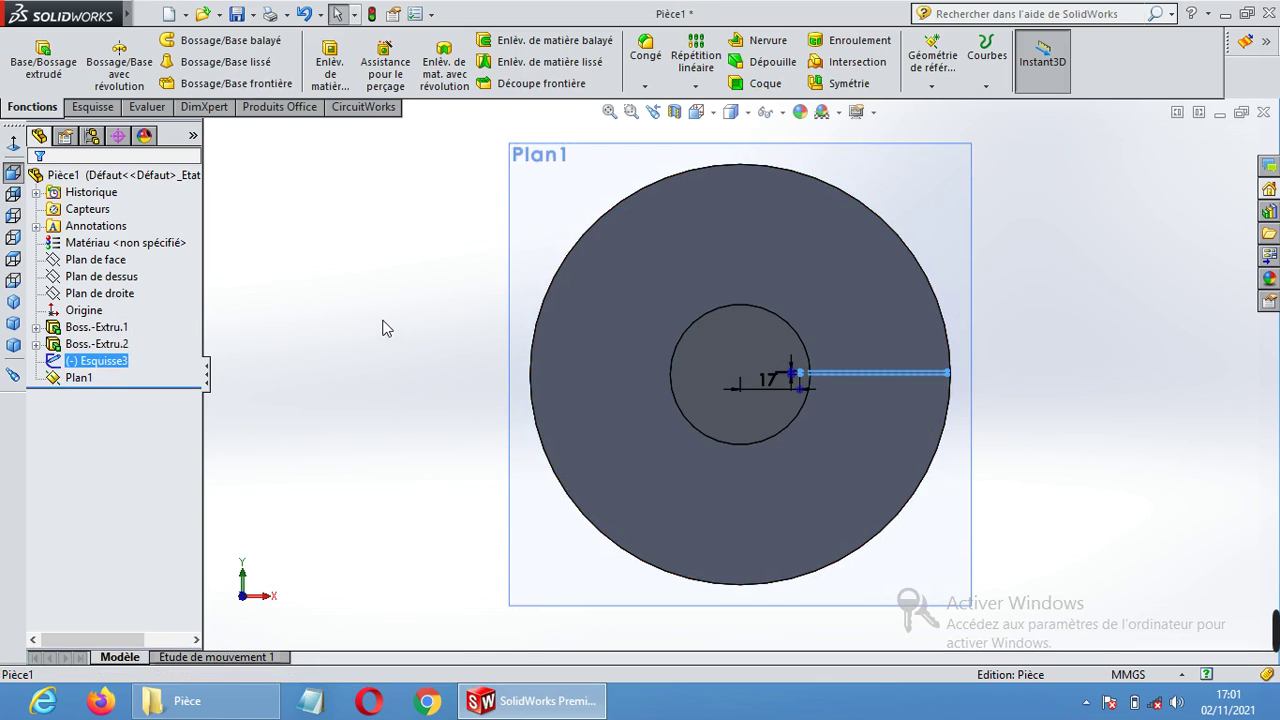
click(970, 164)
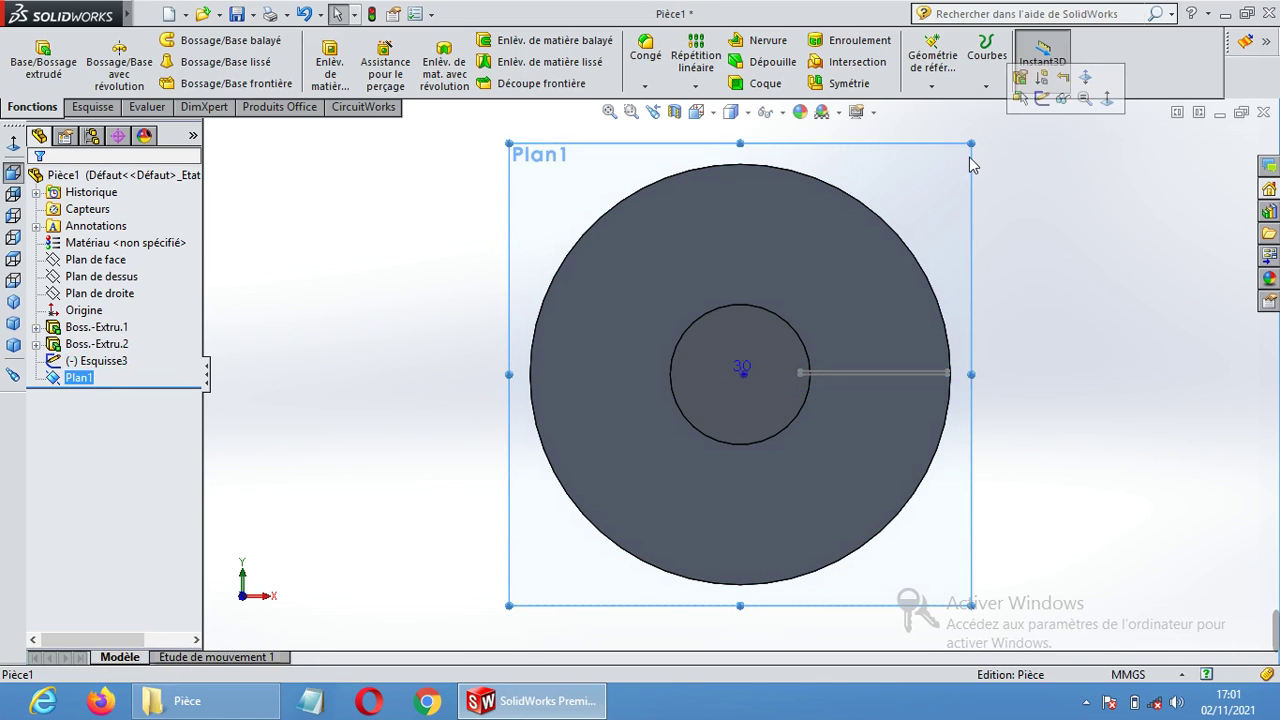
key(ctrl+v)
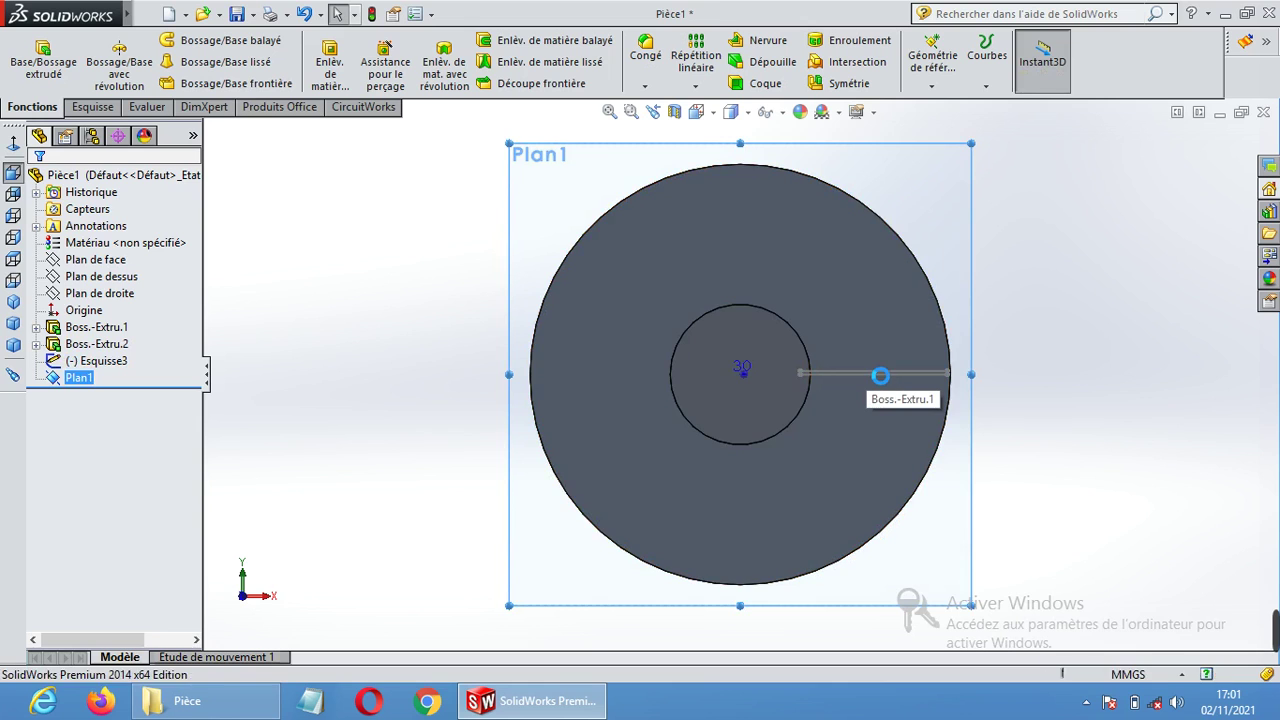
middle_drag(1006, 449, 1029, 326)
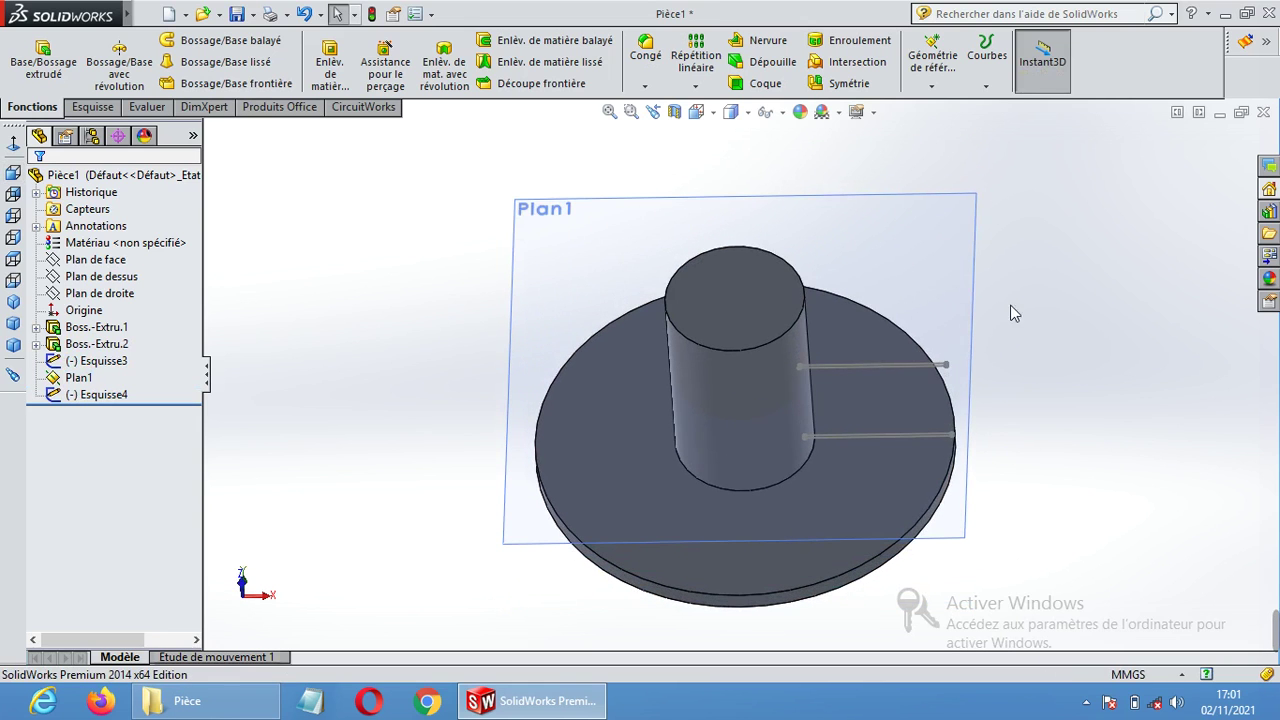
Open the pasted sketch Esquisse4 for editing, viewed normal to Plan1.
click(974, 200)
click(1107, 148)
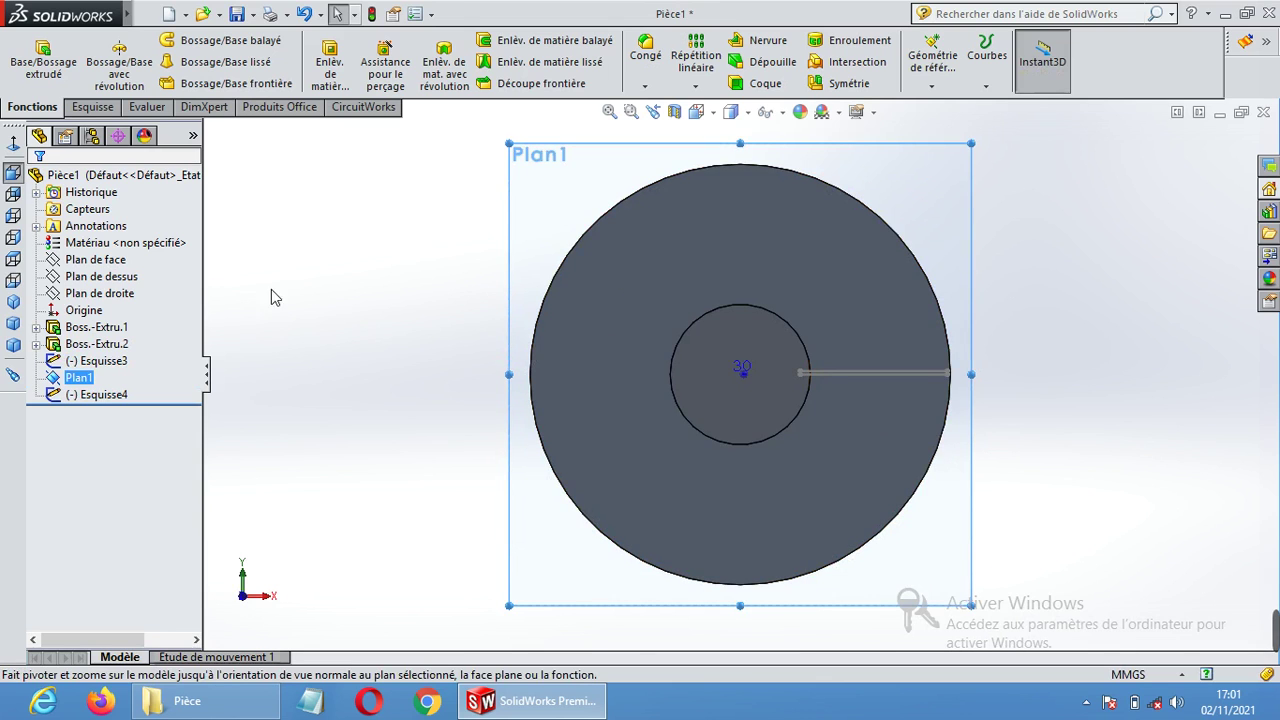
click(112, 396)
click(126, 345)
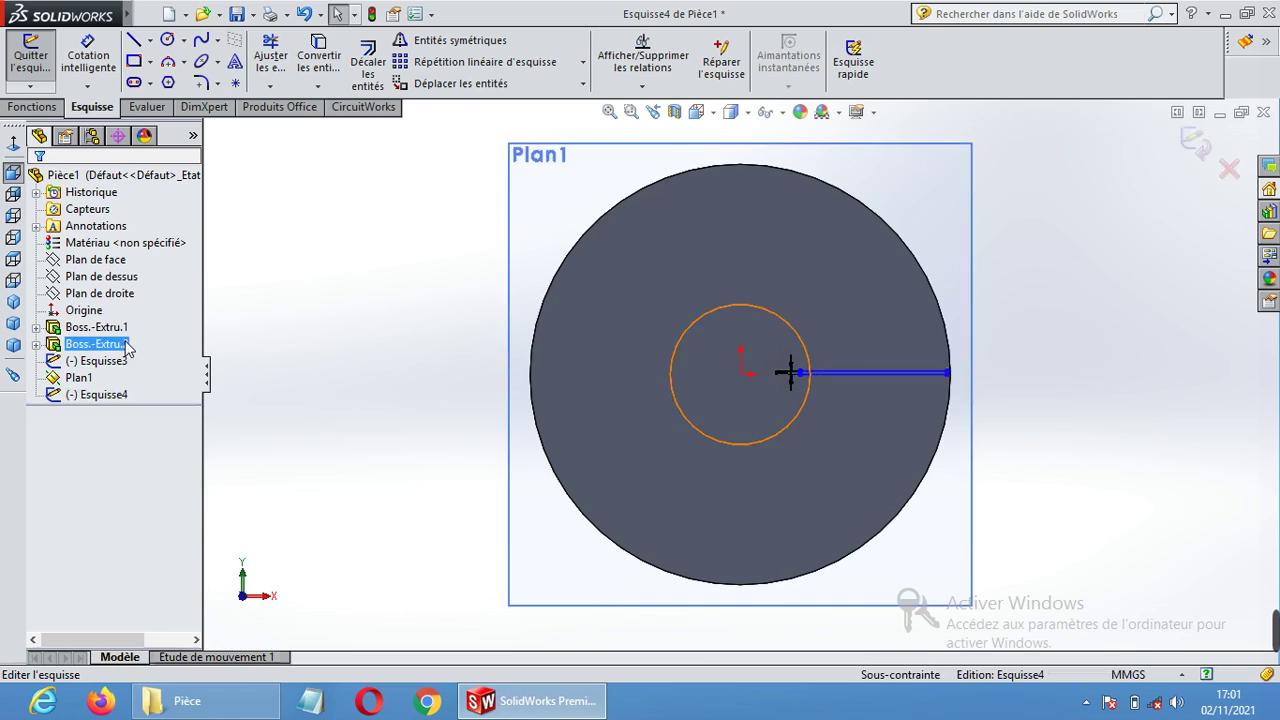
scroll(845, 340, down, 4)
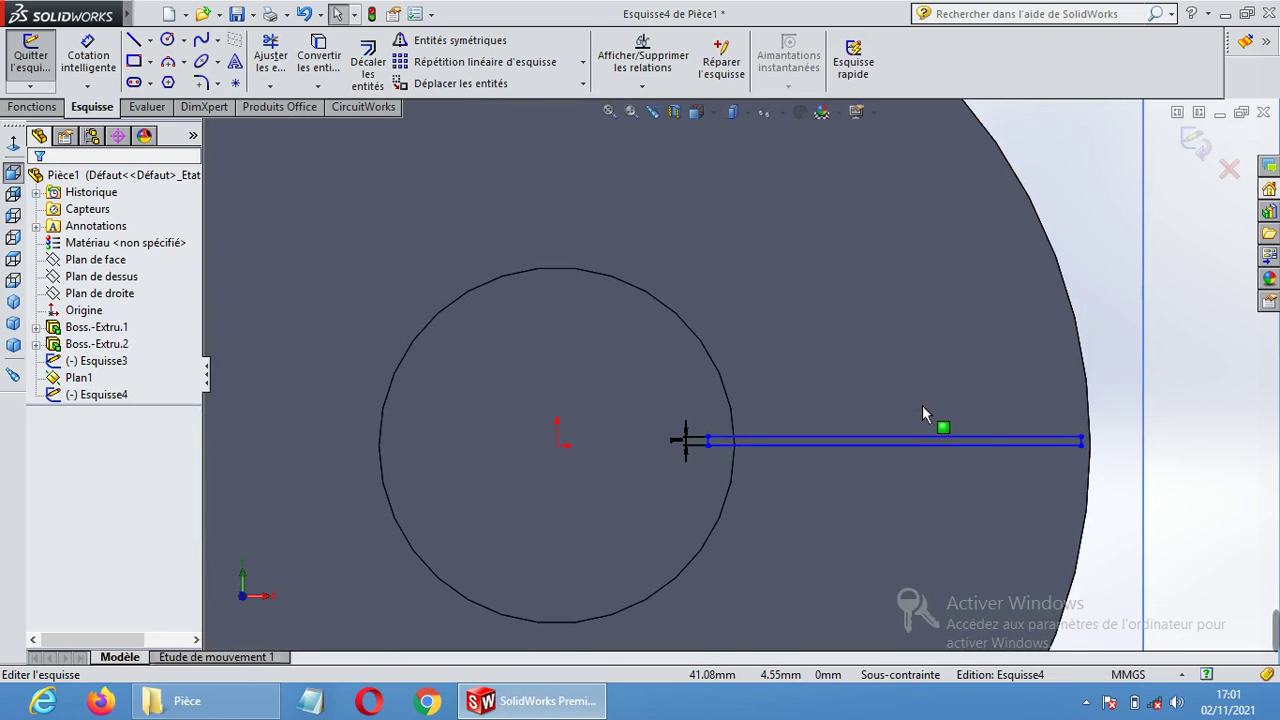
scroll(922, 407, down, 1)
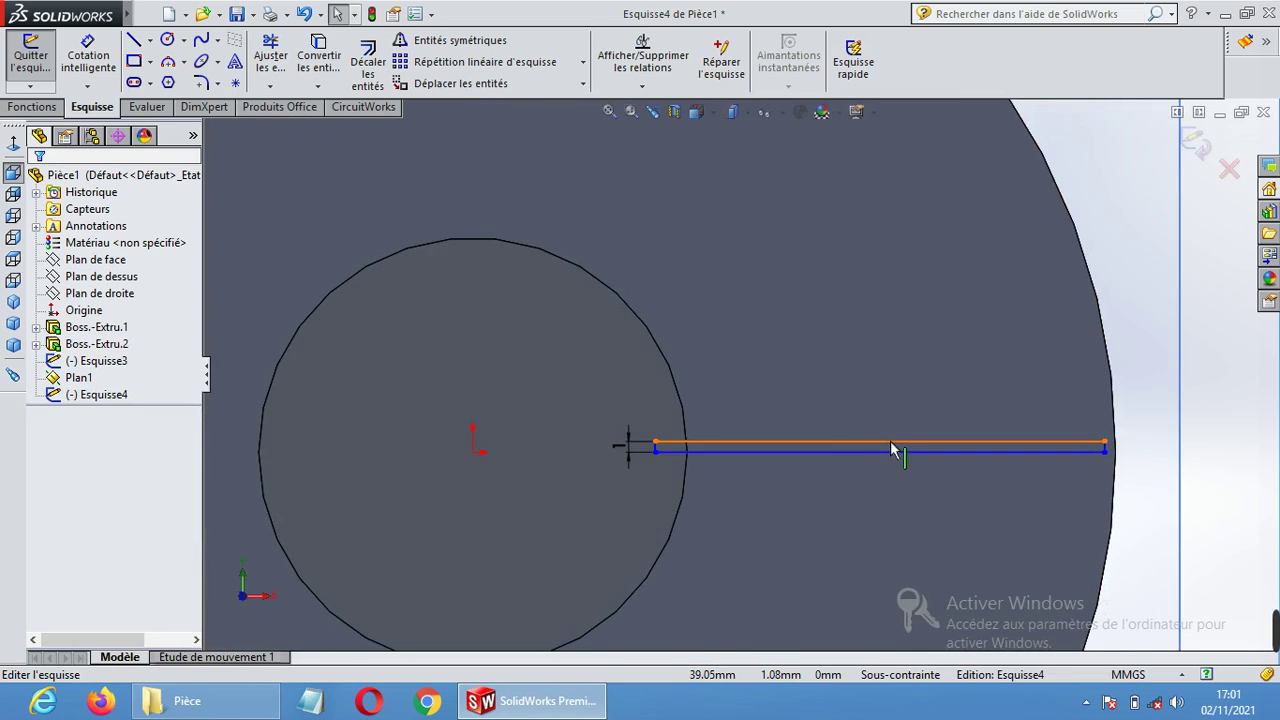
Dimension the long side of the pasted blade profile to 20 mm and leave the dimension command.
click(97, 68)
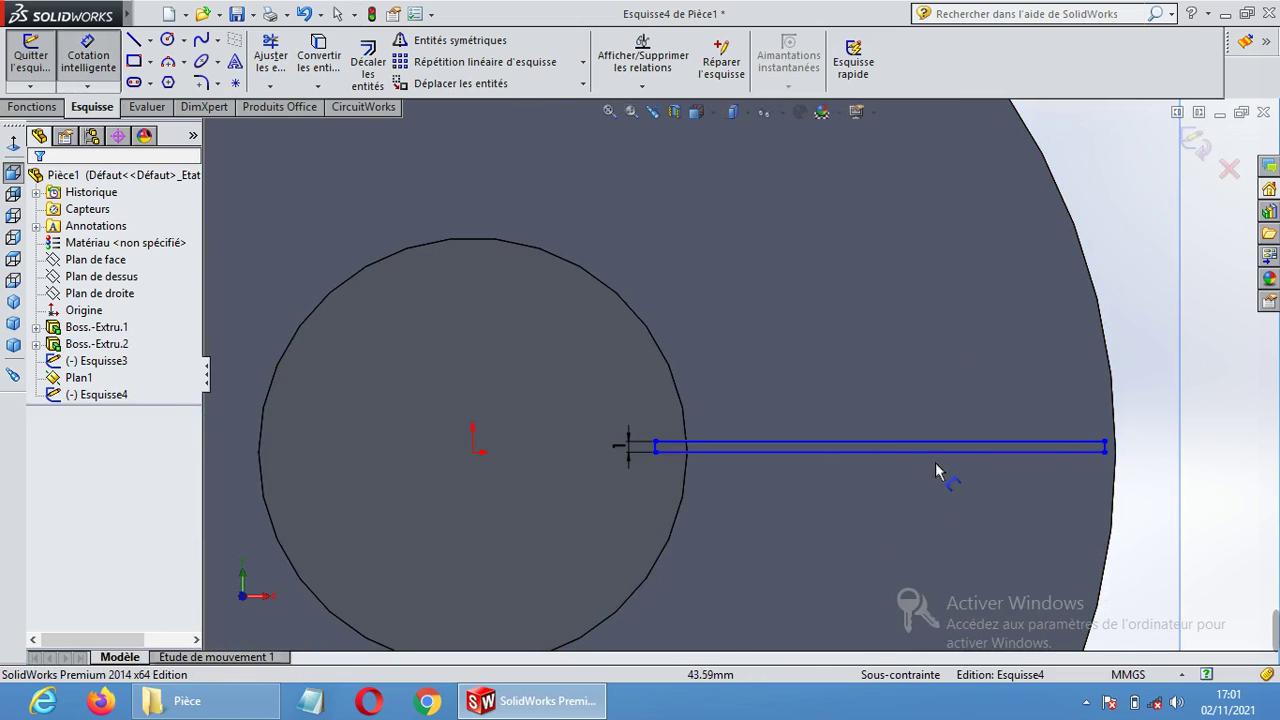
click(912, 450)
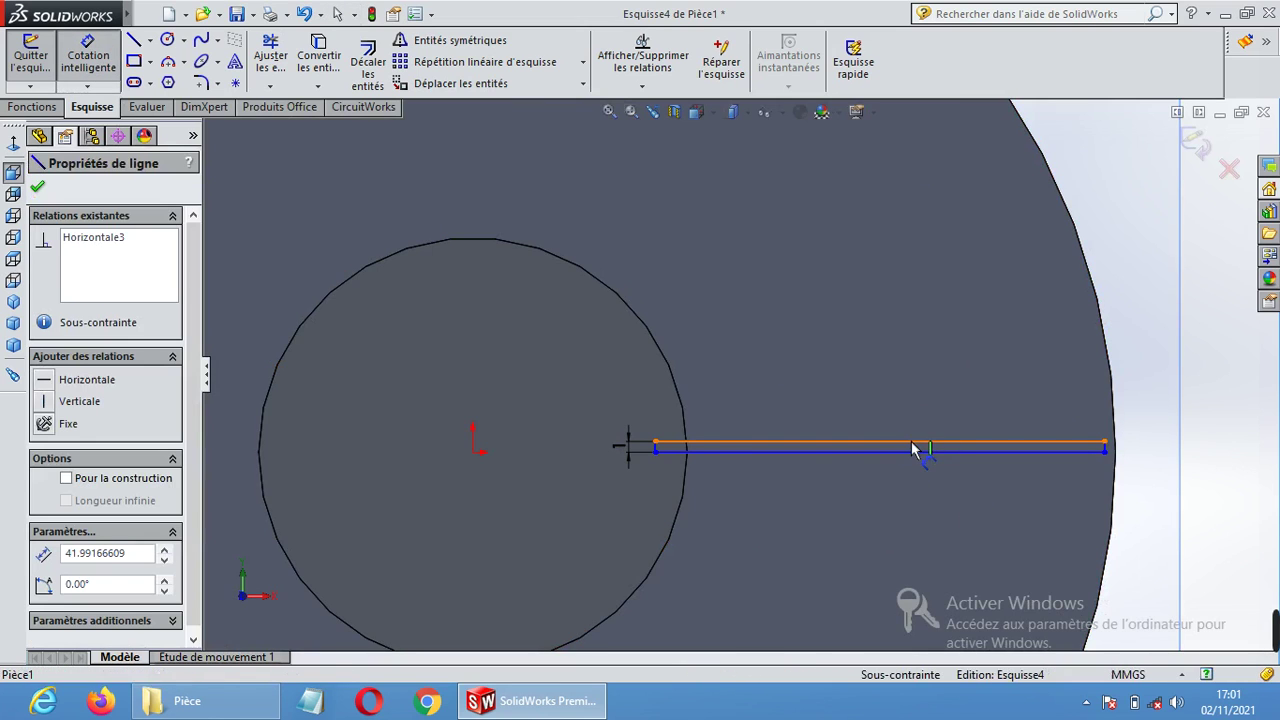
click(875, 403)
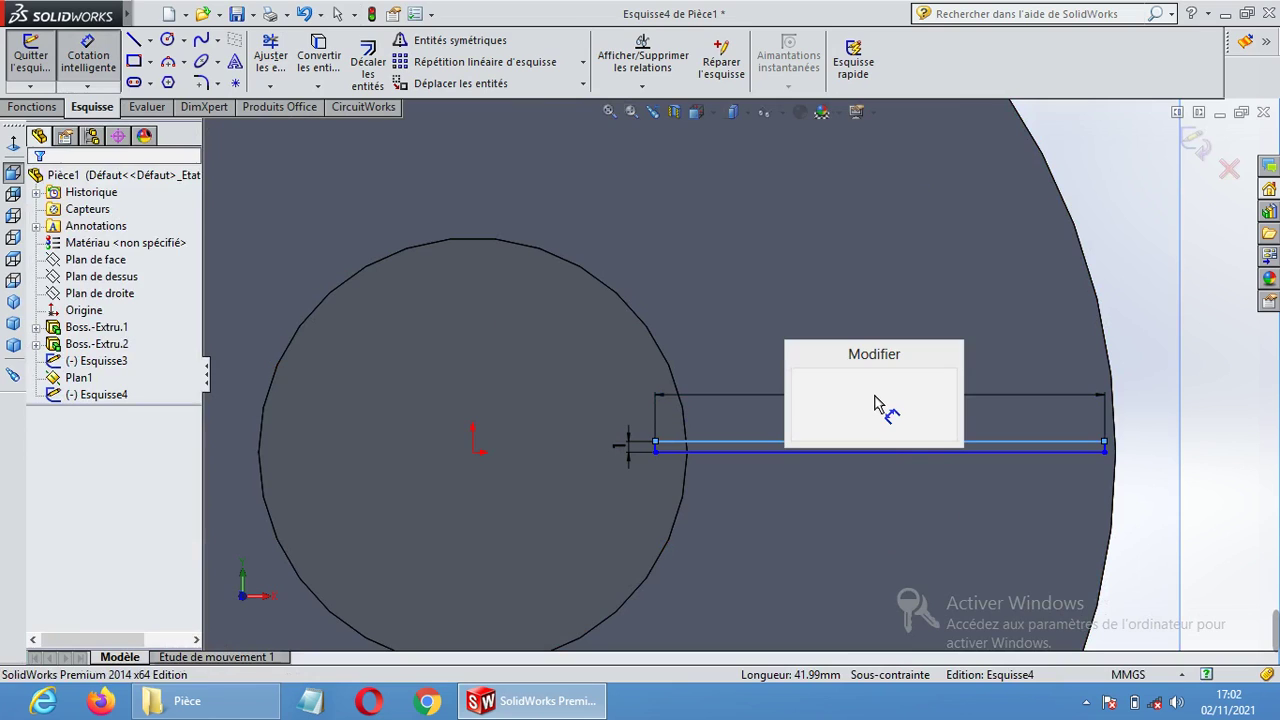
text(20)
key(Return)
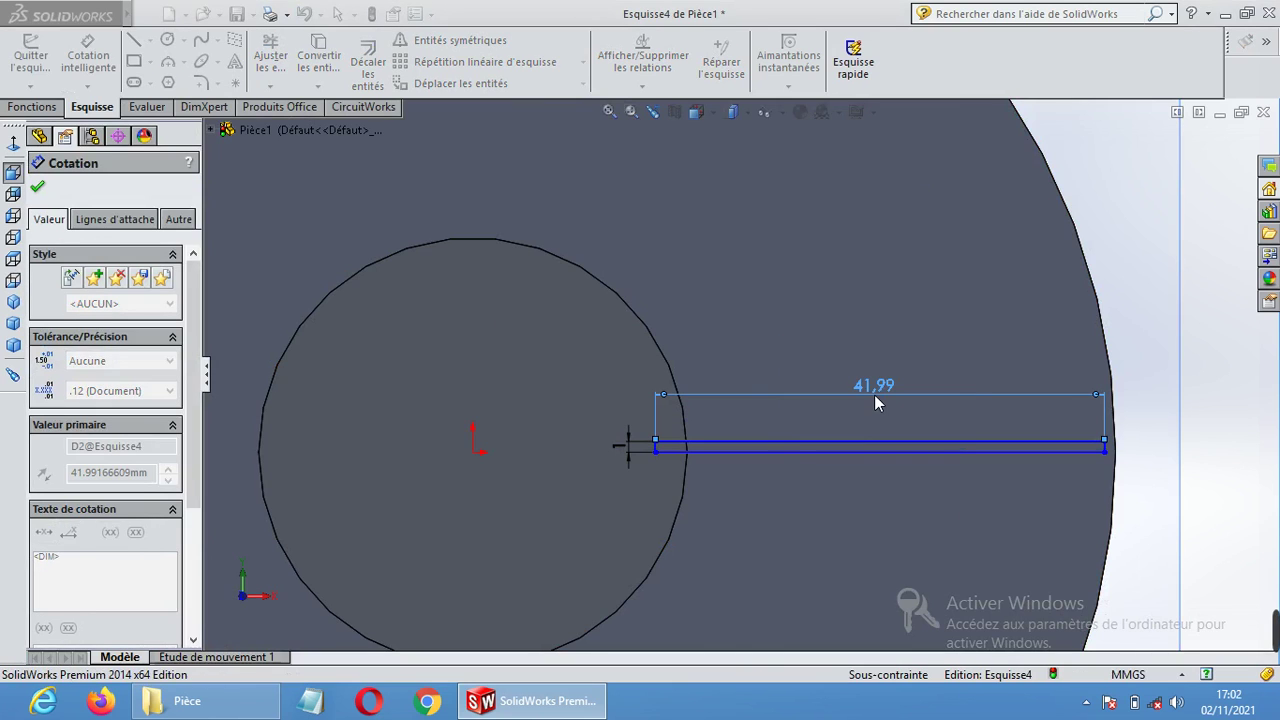
click(815, 455)
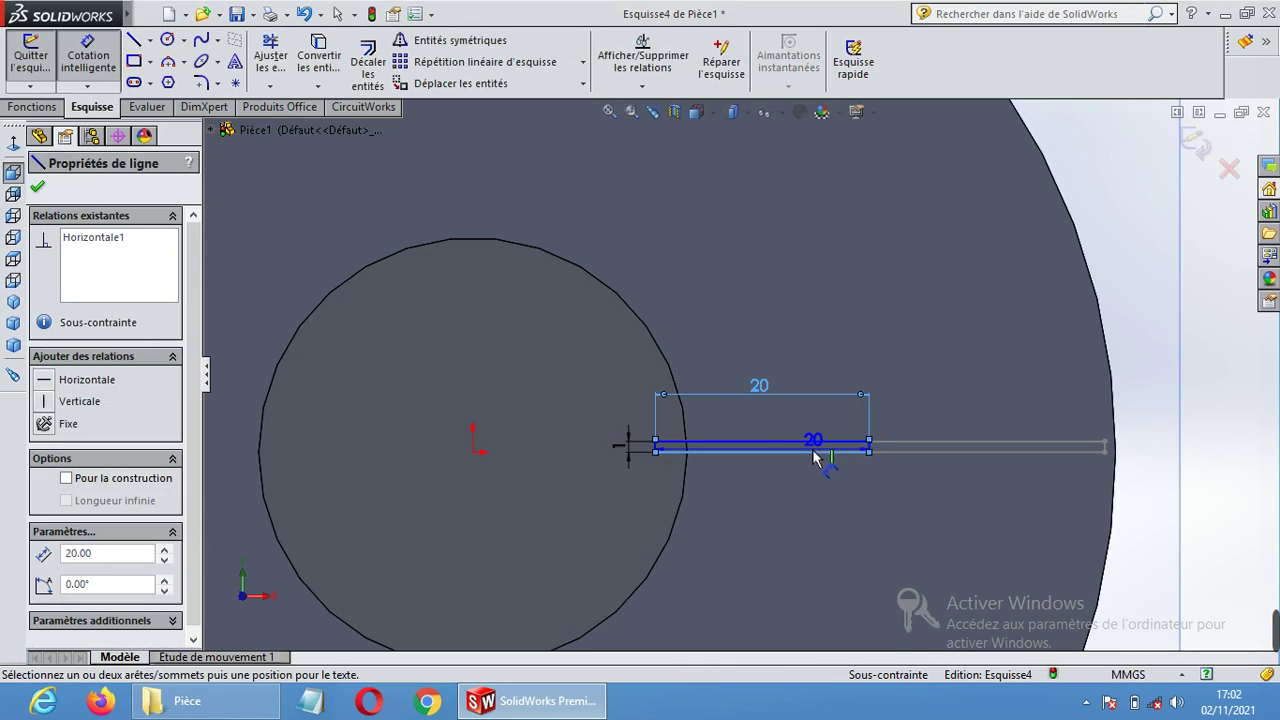
key(Escape)
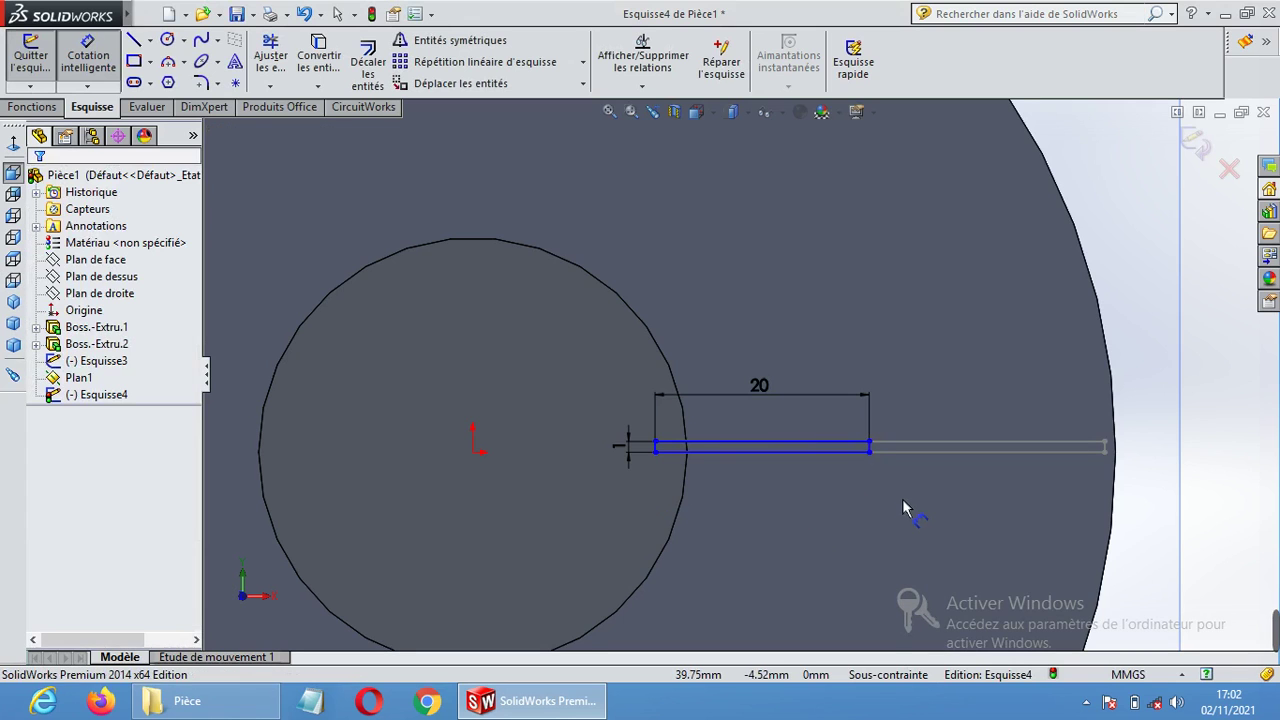
key(Escape)
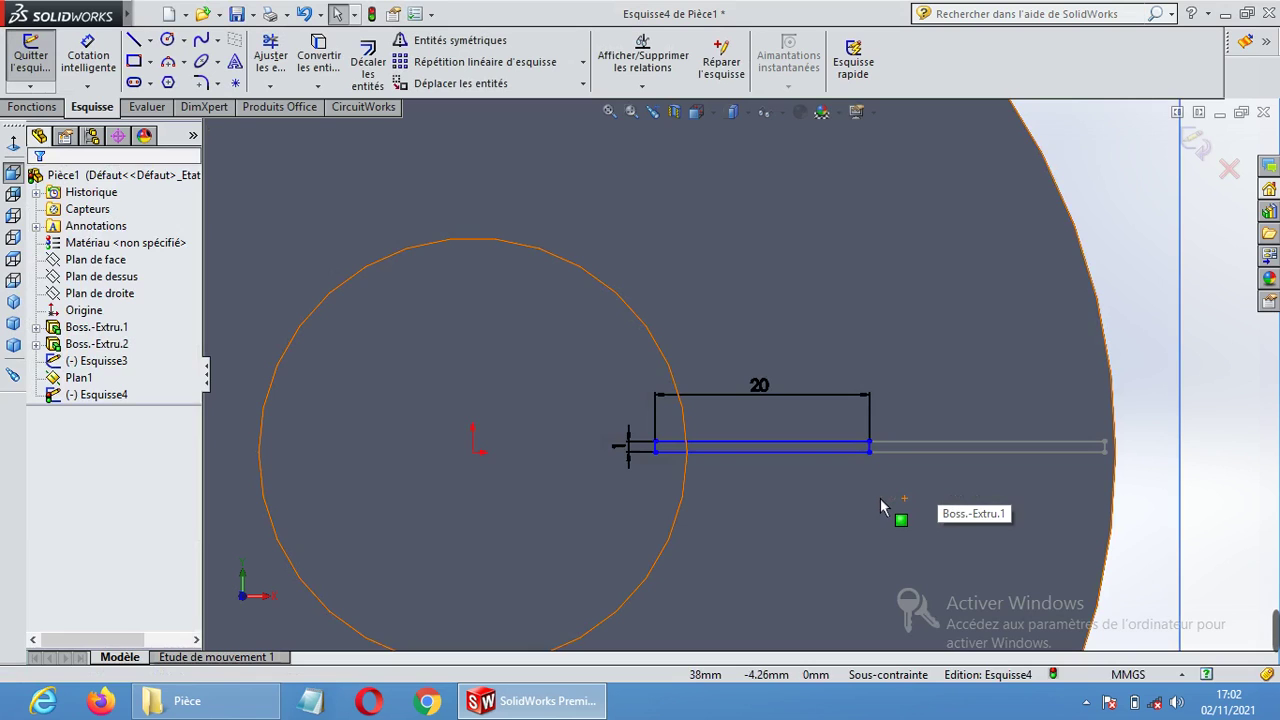
Rotate all lines of the 20 mm blade profile about the sketch origin by -20 degrees with Rotate Entities.
scroll(895, 512, up, 3)
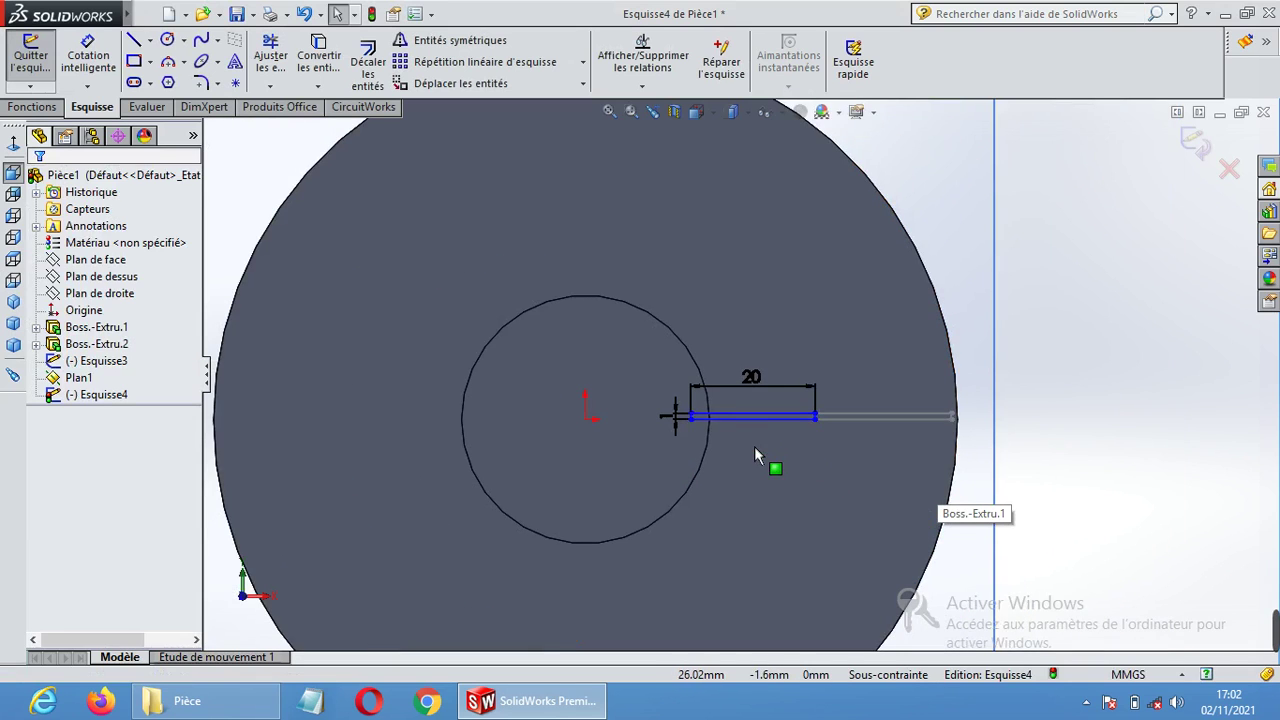
click(583, 85)
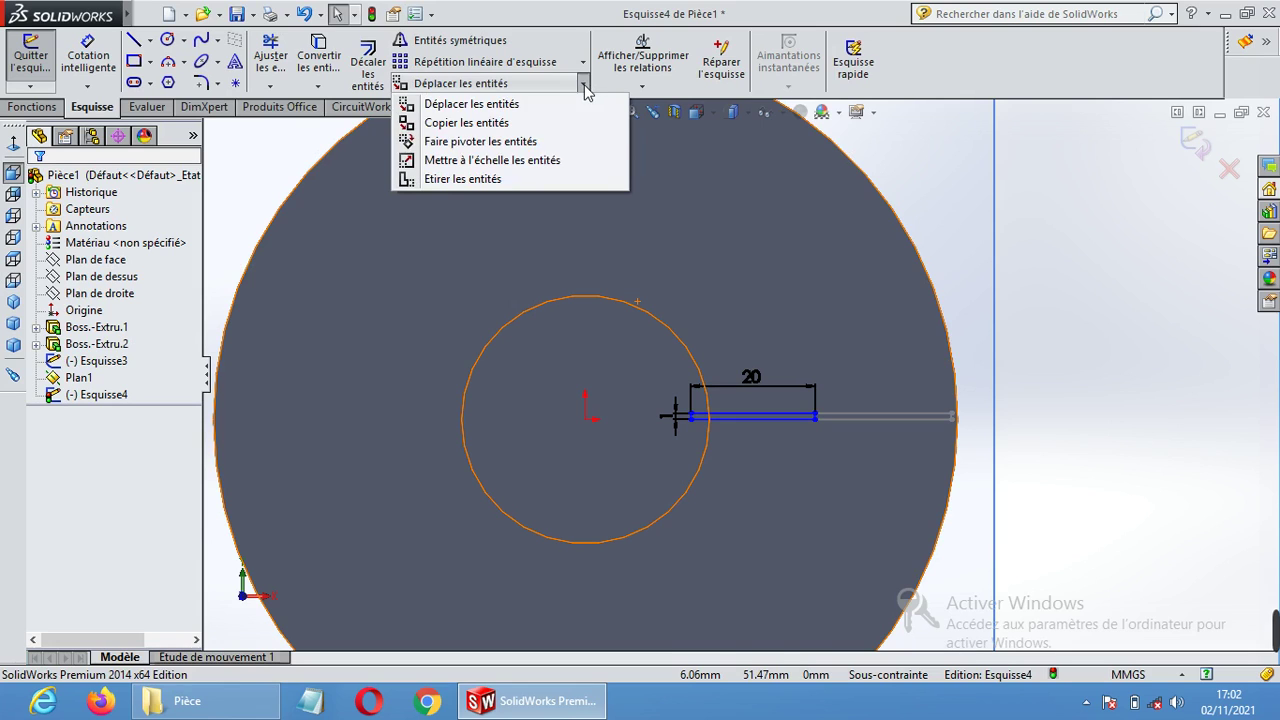
click(530, 141)
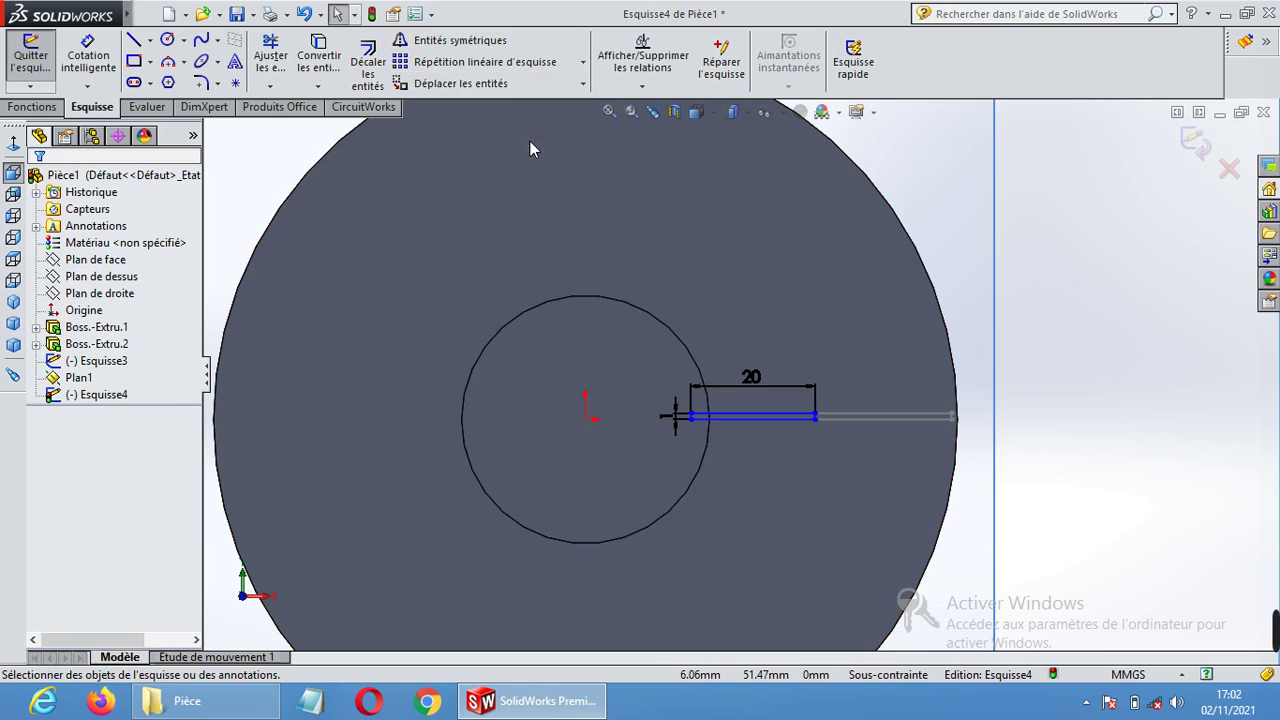
mouse_move(879, 342)
mouse_down()
mouse_move(766, 506)
mouse_move(543, 330)
mouse_move(557, 323)
mouse_up()
click(88, 380)
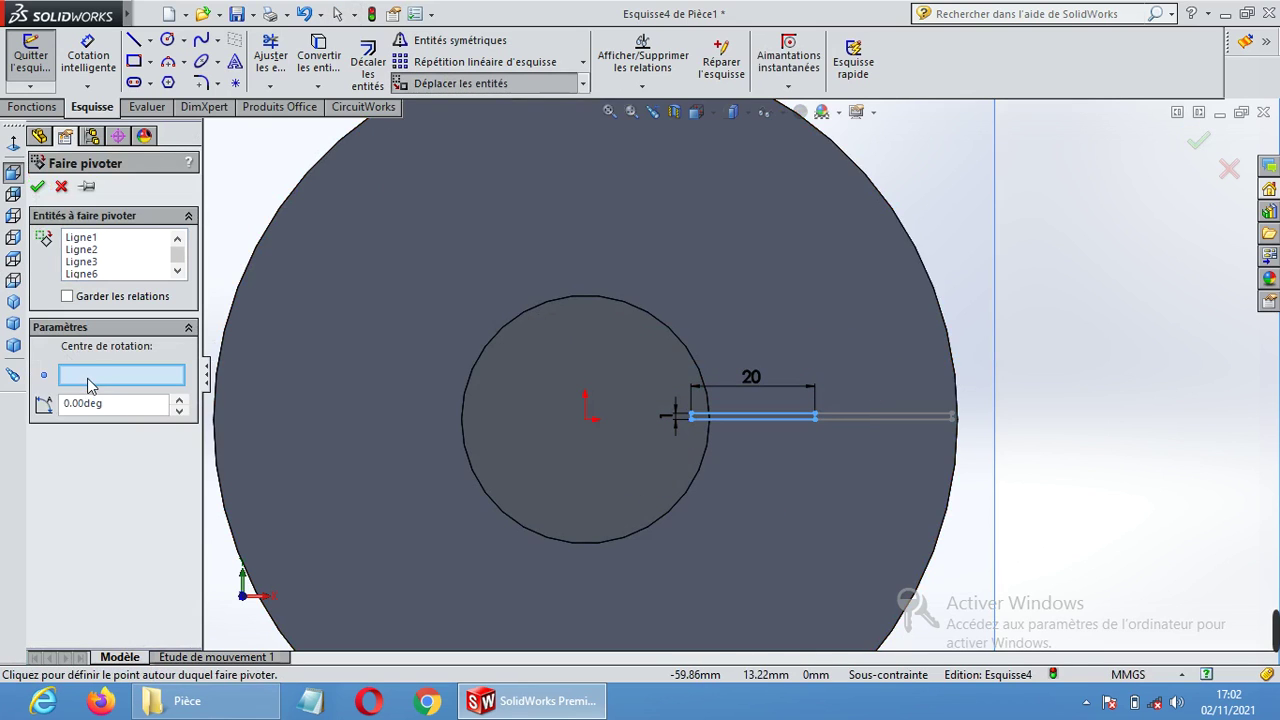
click(588, 421)
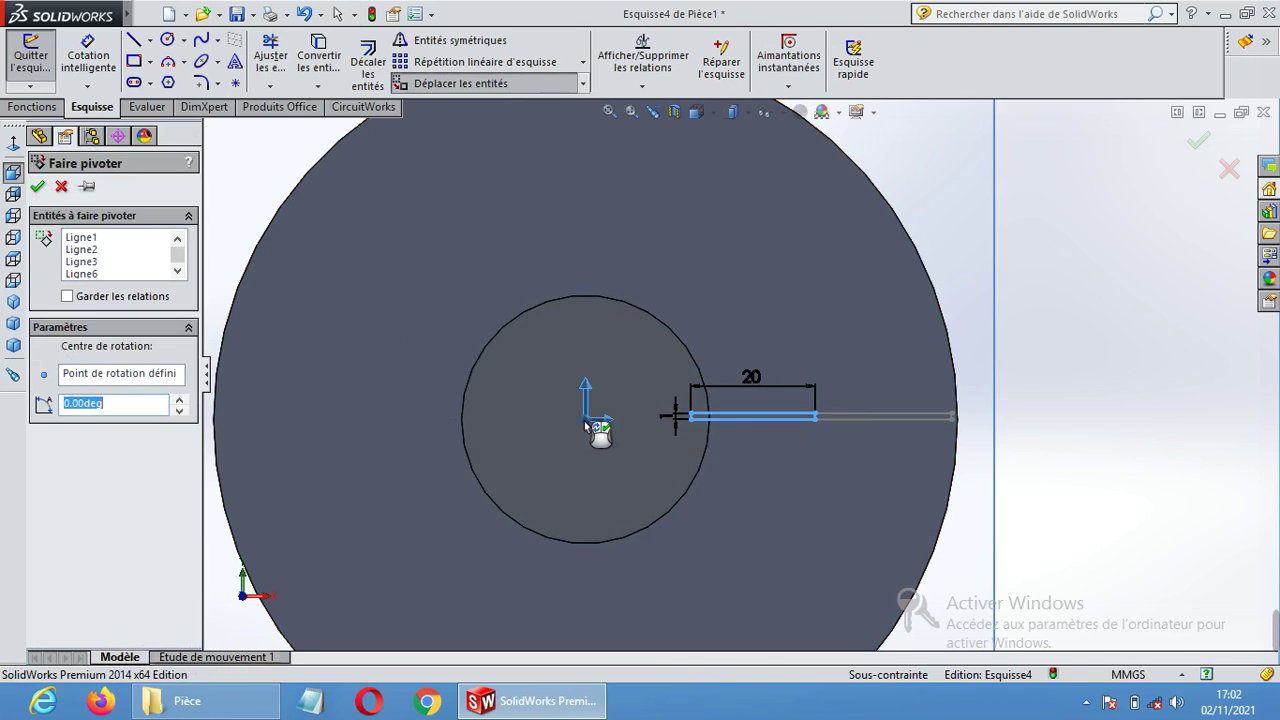
click(180, 399)
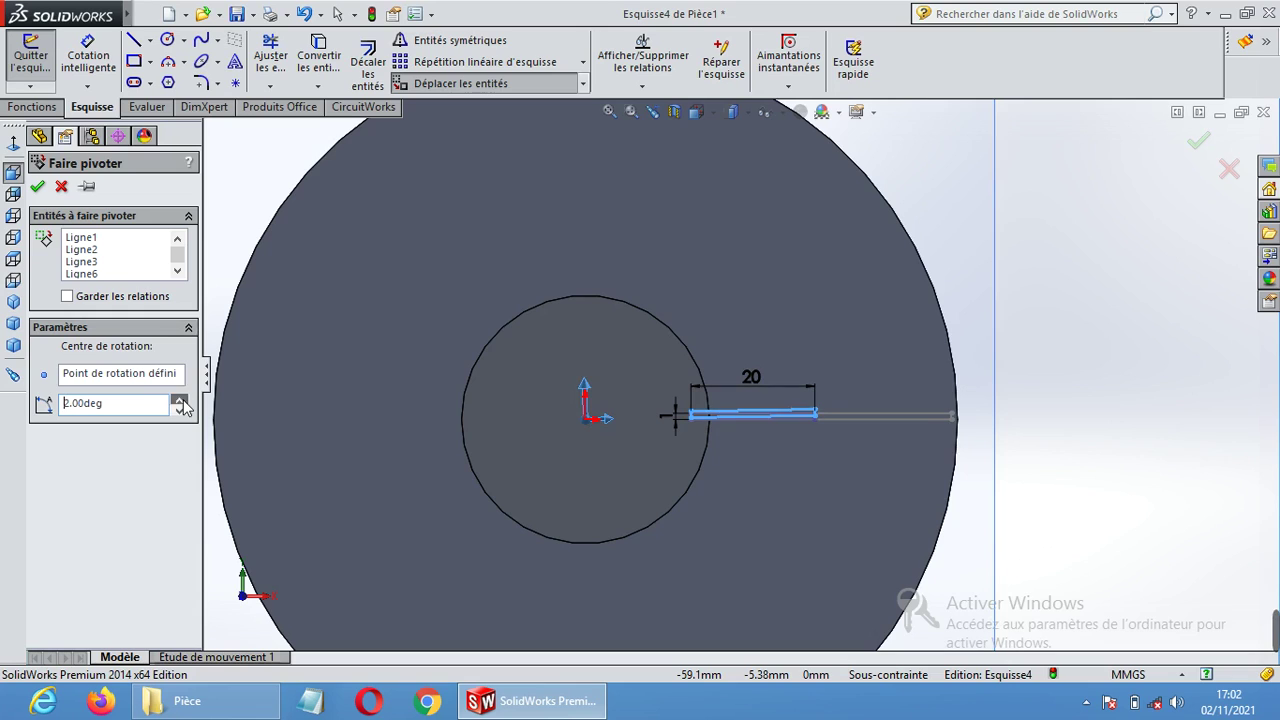
click(180, 410)
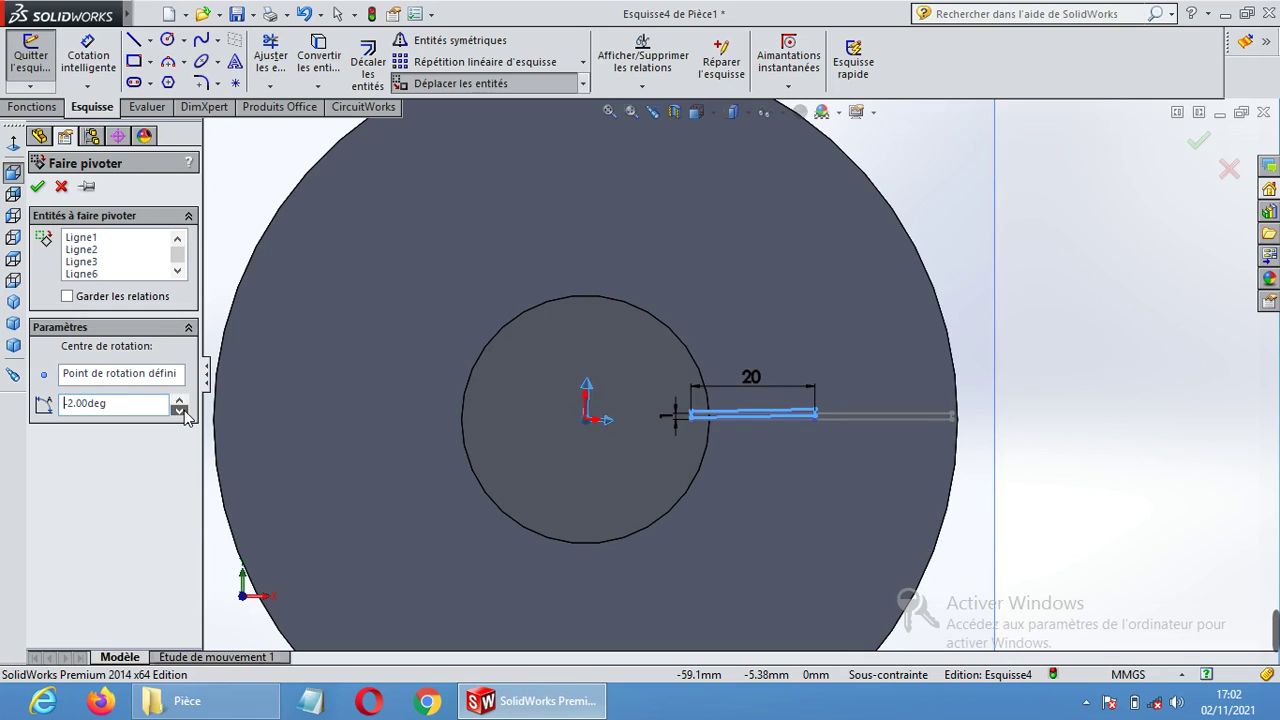
click(180, 410)
click(180, 410)
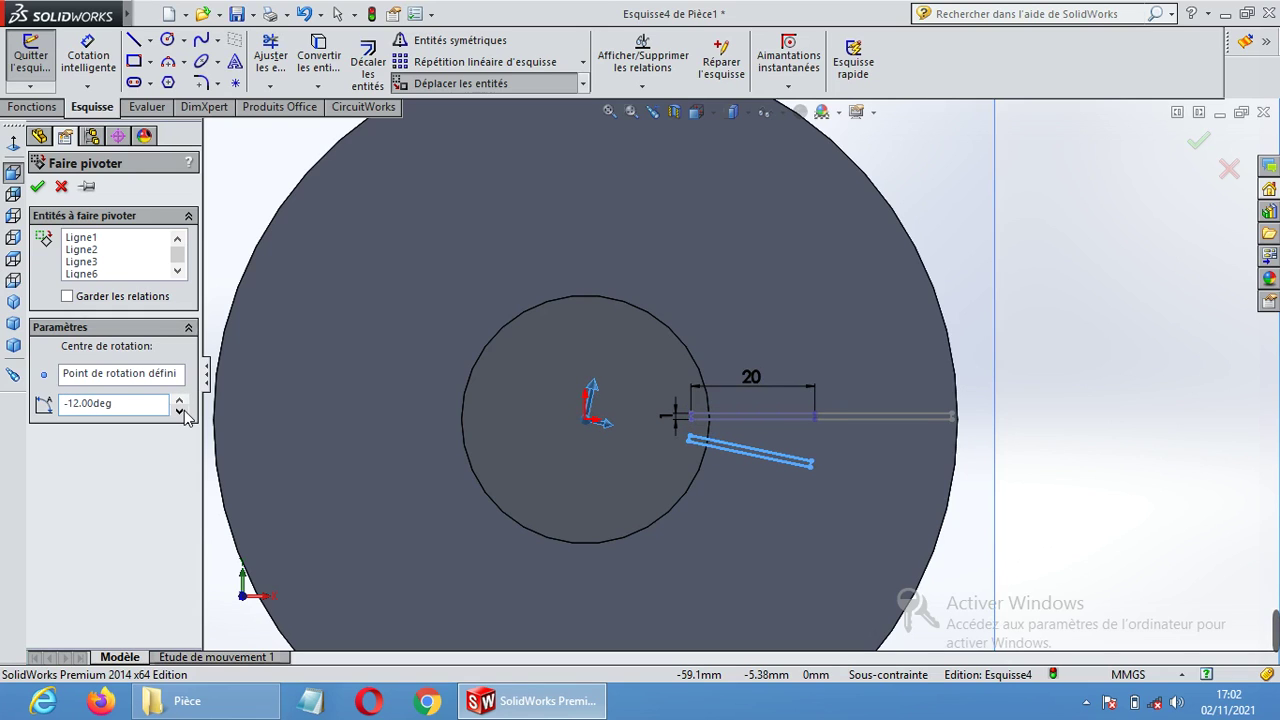
click(180, 410)
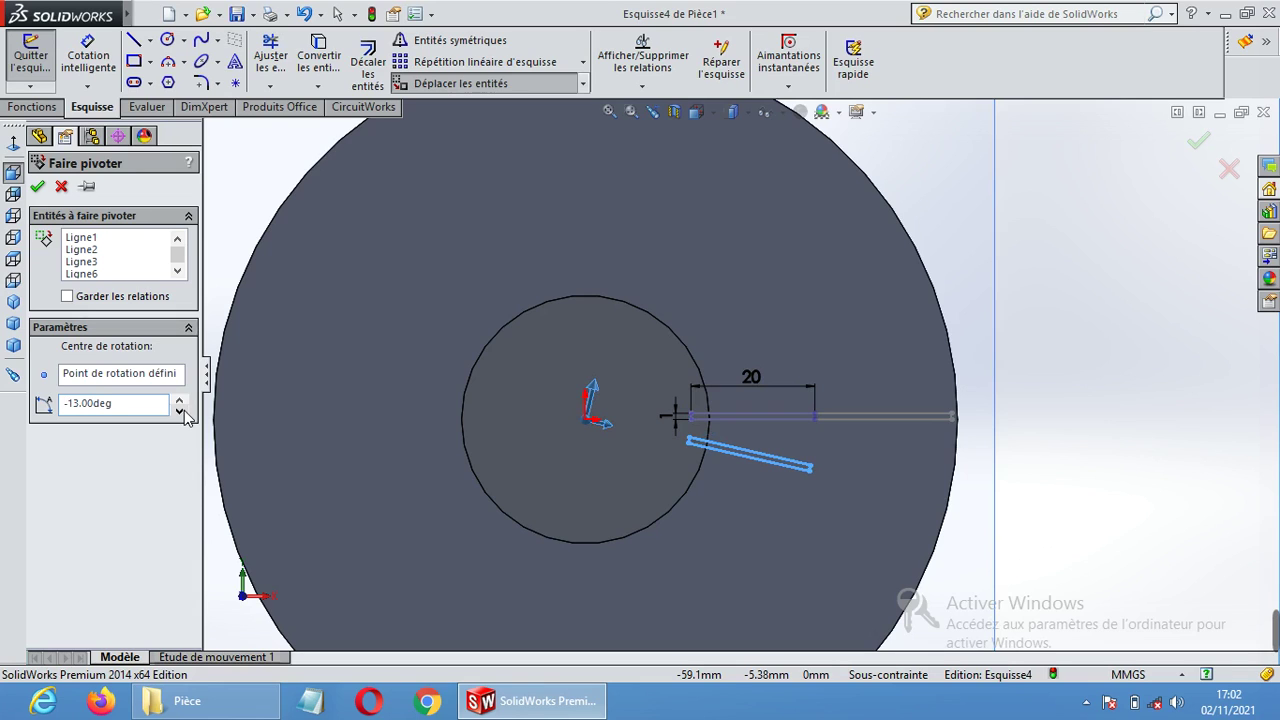
click(180, 410)
click(180, 410)
click(180, 410)
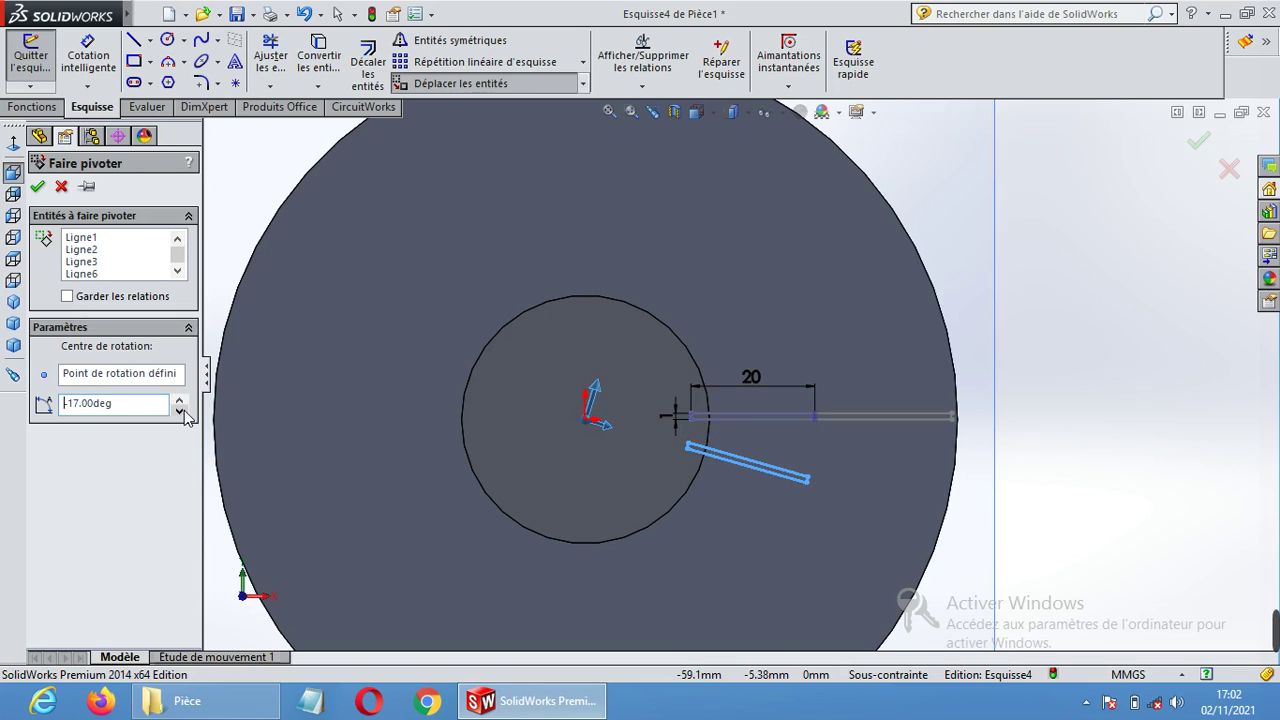
click(180, 410)
click(180, 410)
click(180, 410)
click(180, 410)
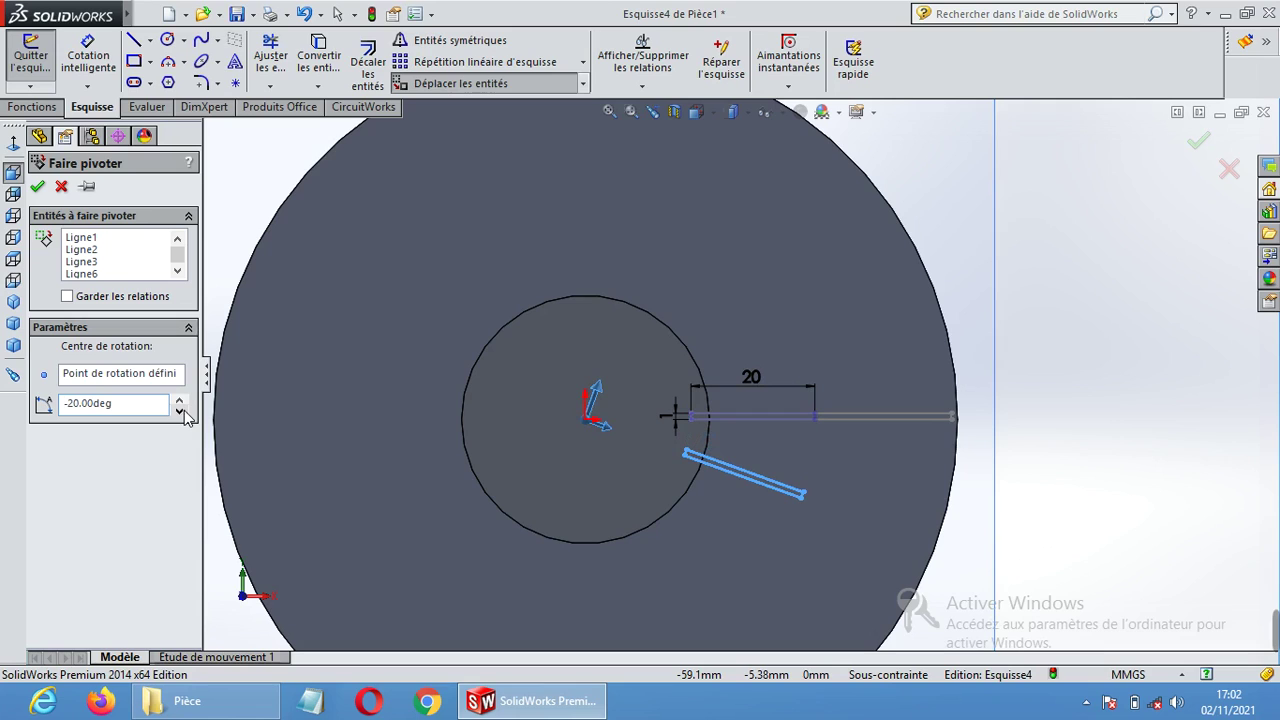
click(39, 188)
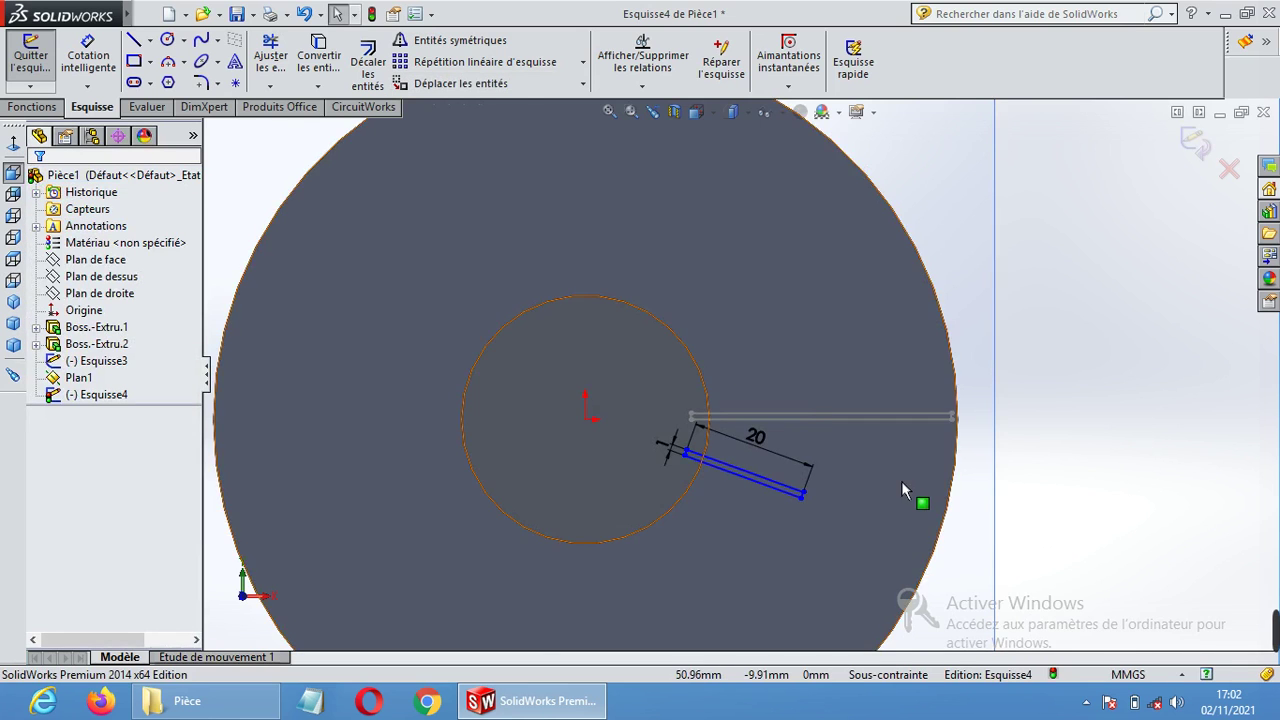
Exit the rotated blade profile sketch Esquisse4 and view the part in perspective from the side.
scroll(901, 480, up, 3)
middle_drag(1020, 520, 1045, 315)
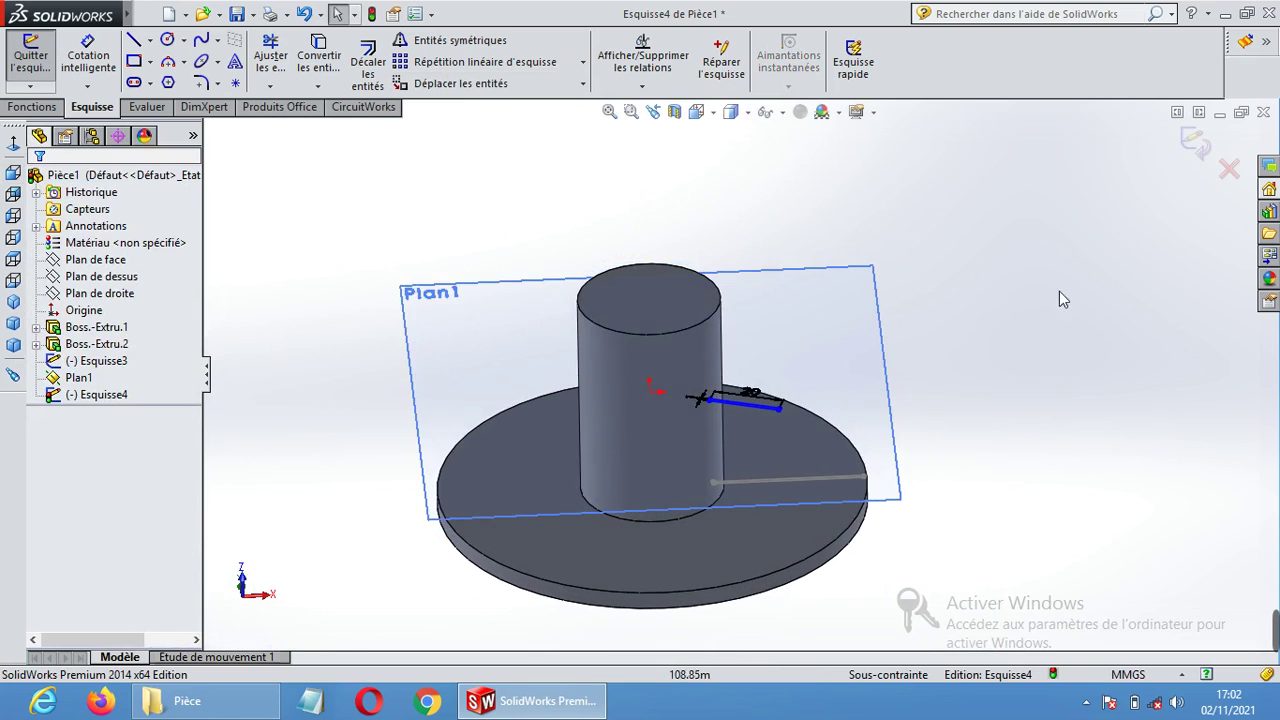
click(1197, 143)
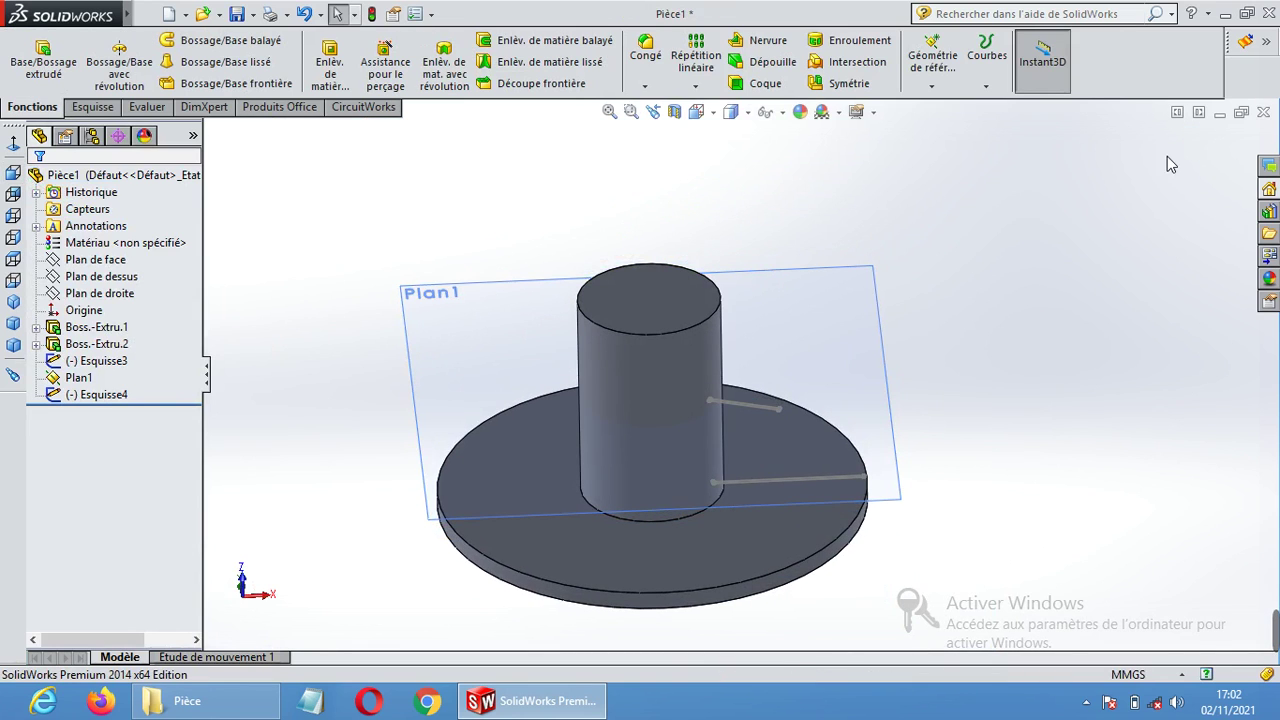
middle_drag(1060, 445, 1032, 420)
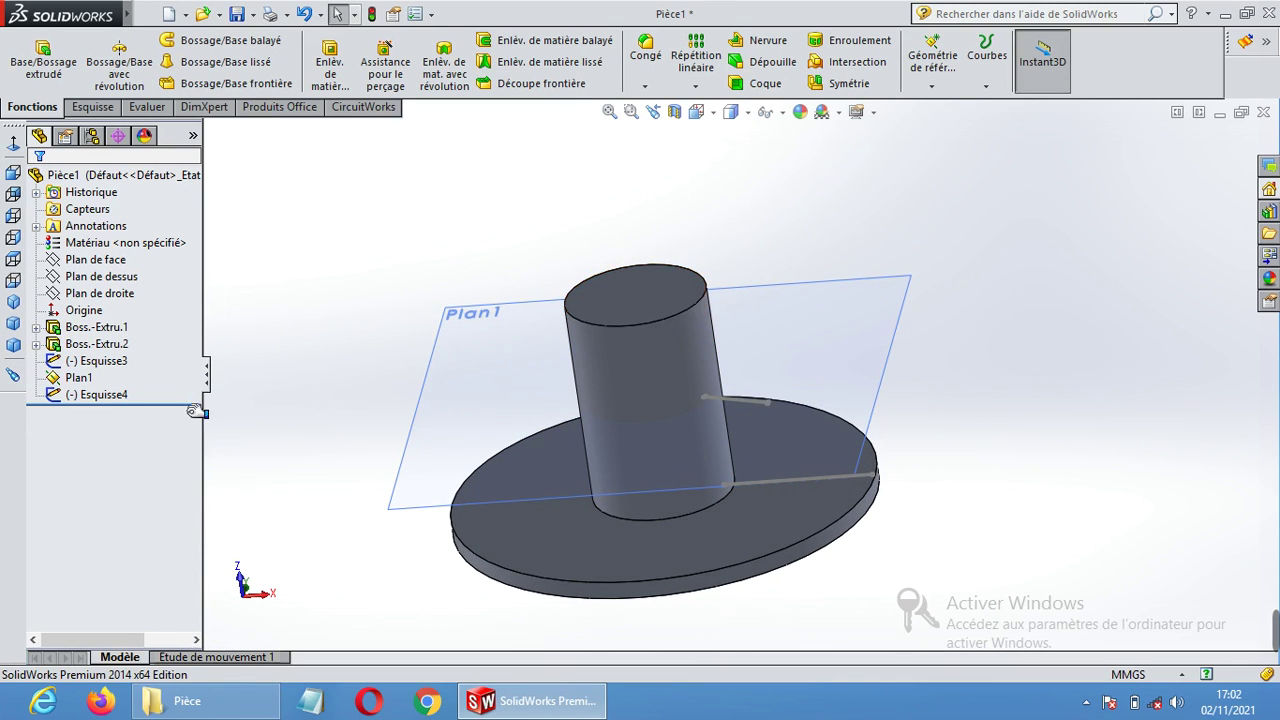
Create a second reference plane parallel to Plan1, offset 30 mm above it.
click(100, 395)
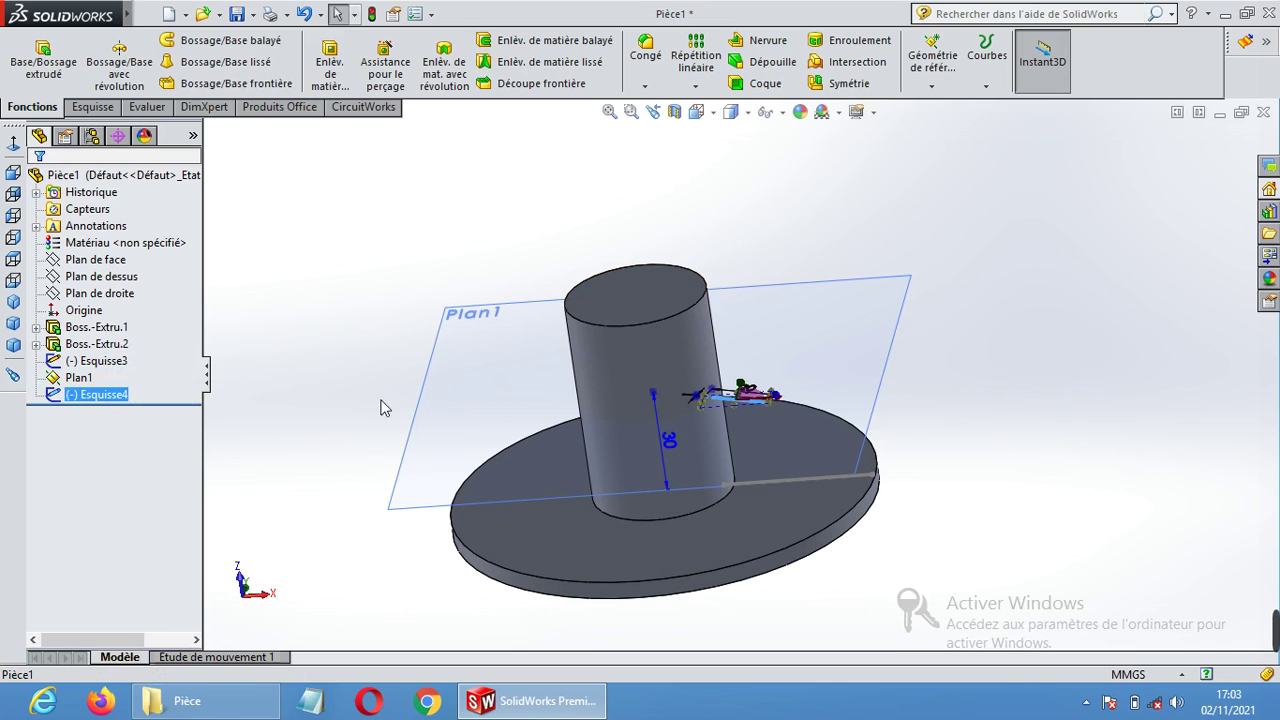
click(821, 191)
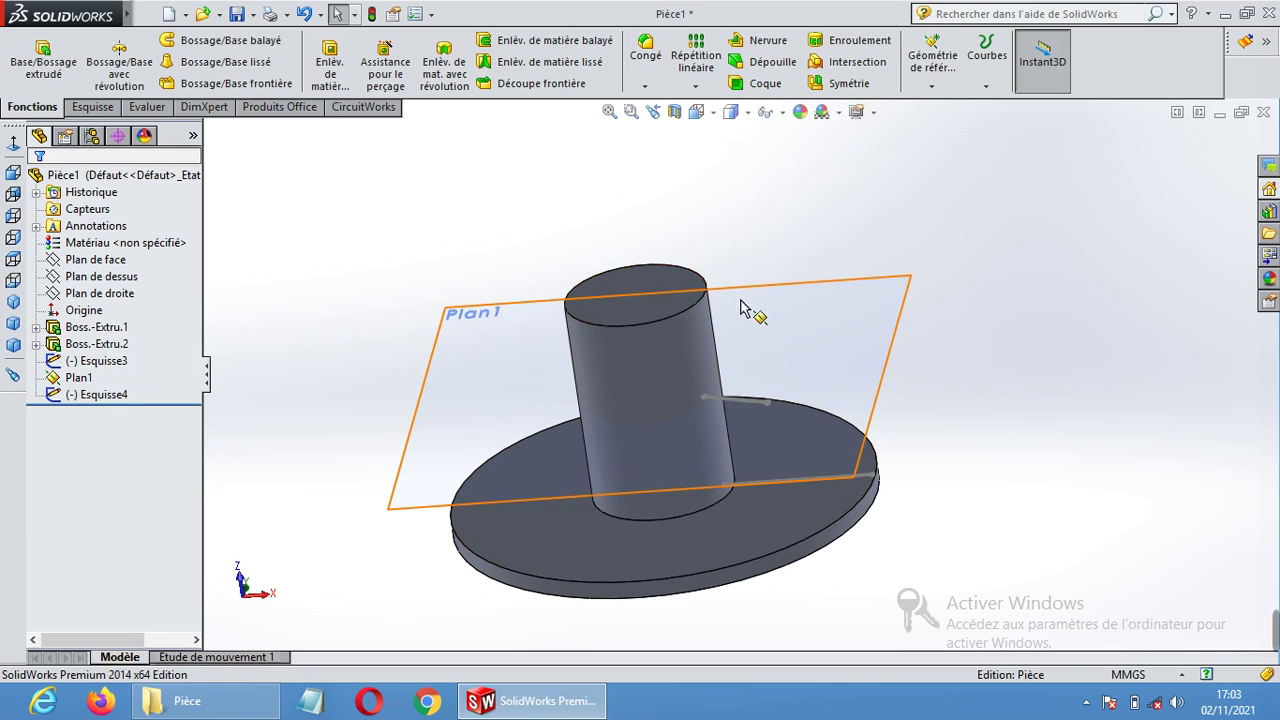
click(806, 291)
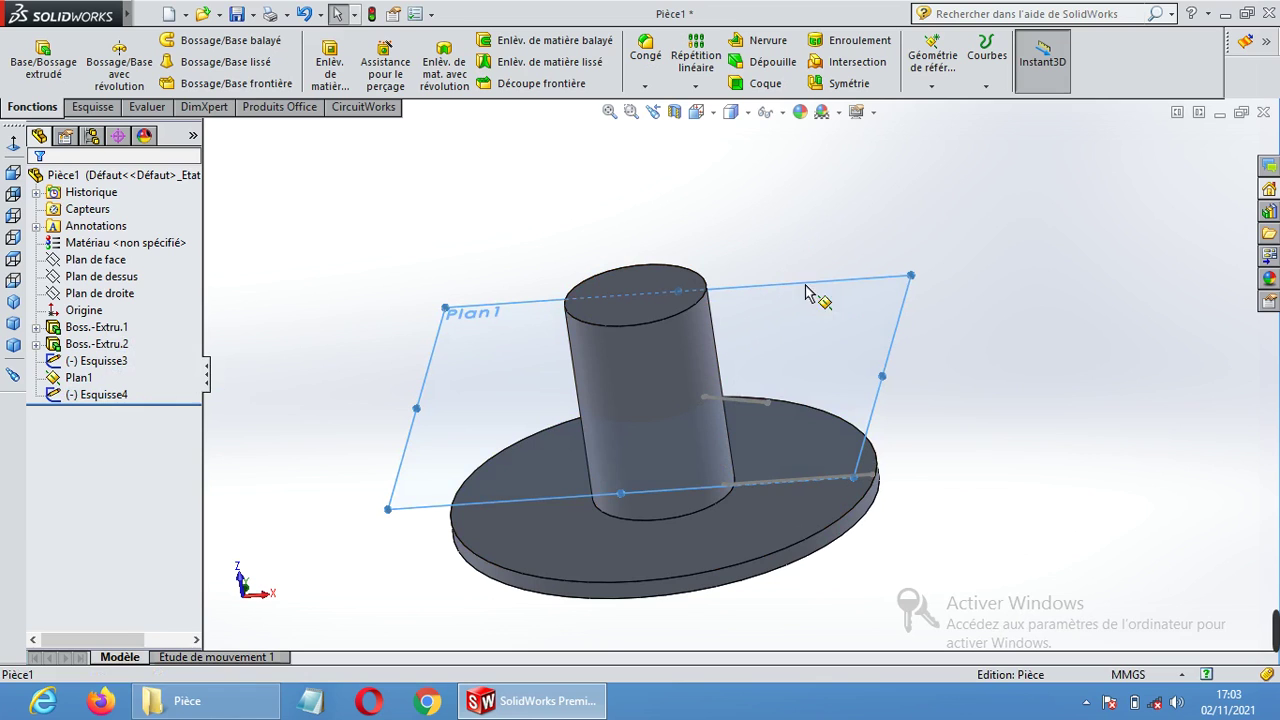
click(936, 88)
click(948, 105)
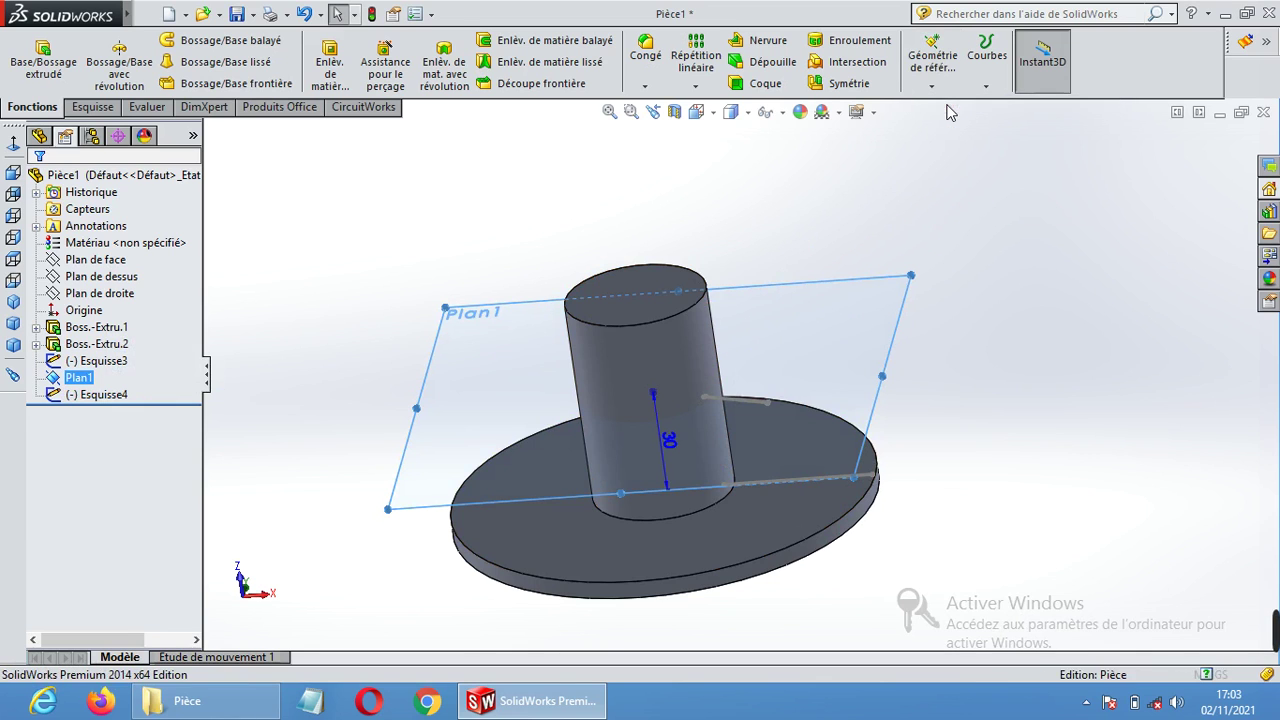
middle_drag(1031, 226, 919, 196)
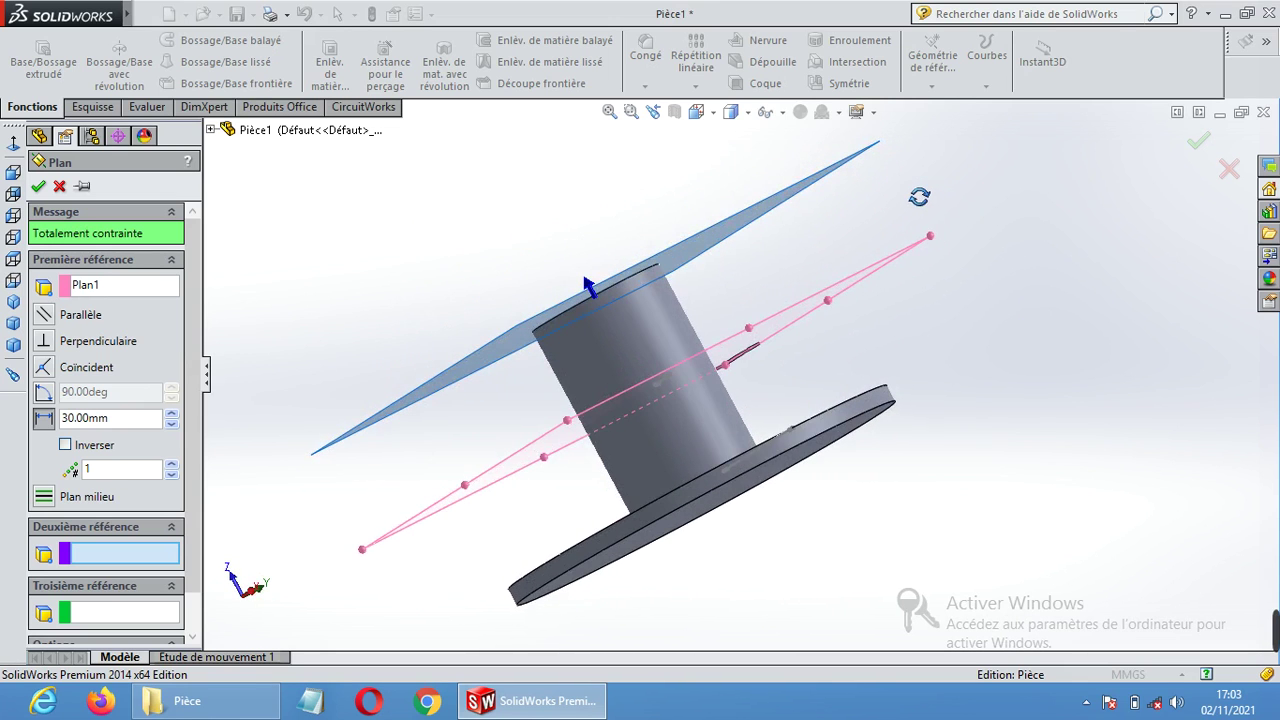
click(38, 188)
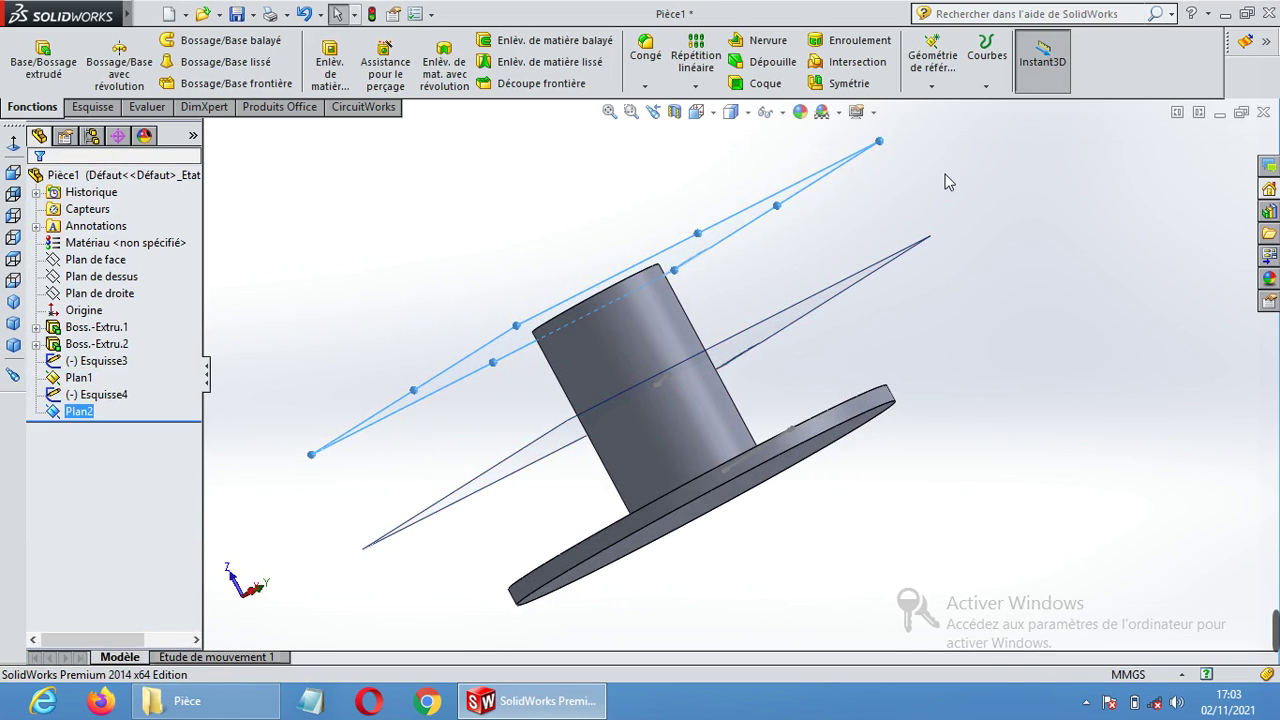
Copy the blade profile sketch Esquisse4 and paste it onto the new plane Plan2, viewed normal to that plane.
click(949, 182)
click(847, 170)
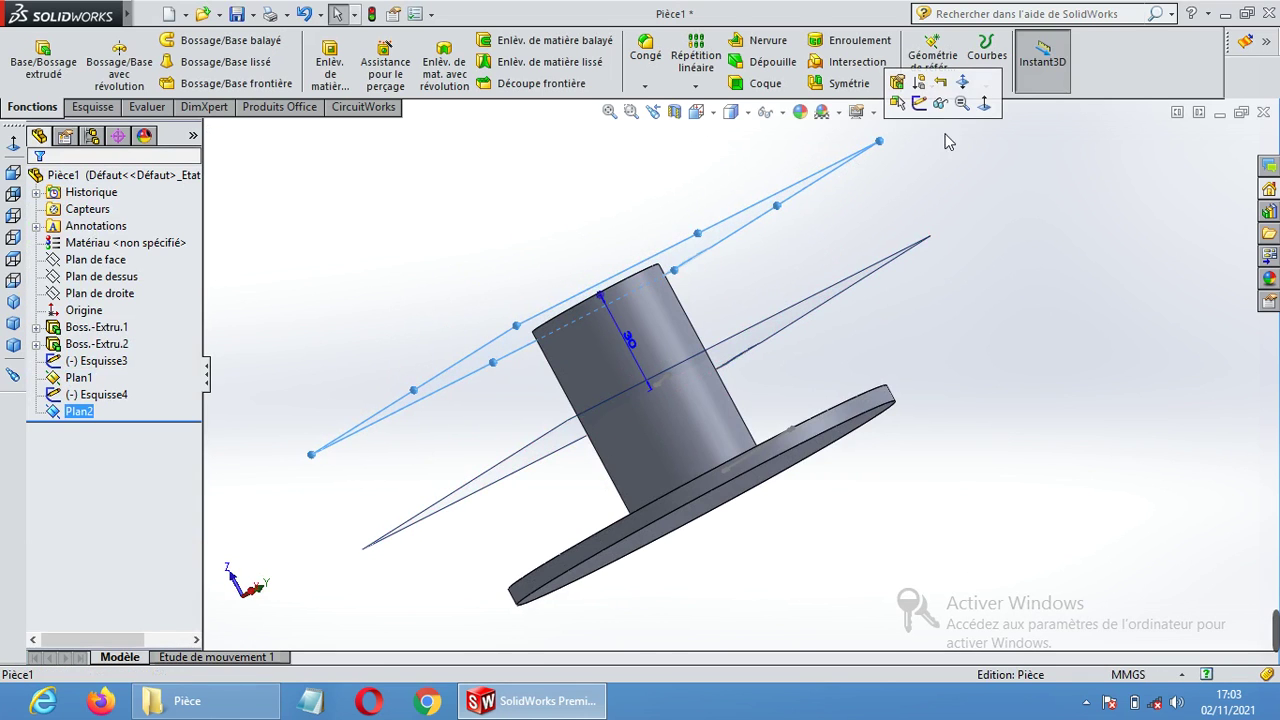
click(987, 113)
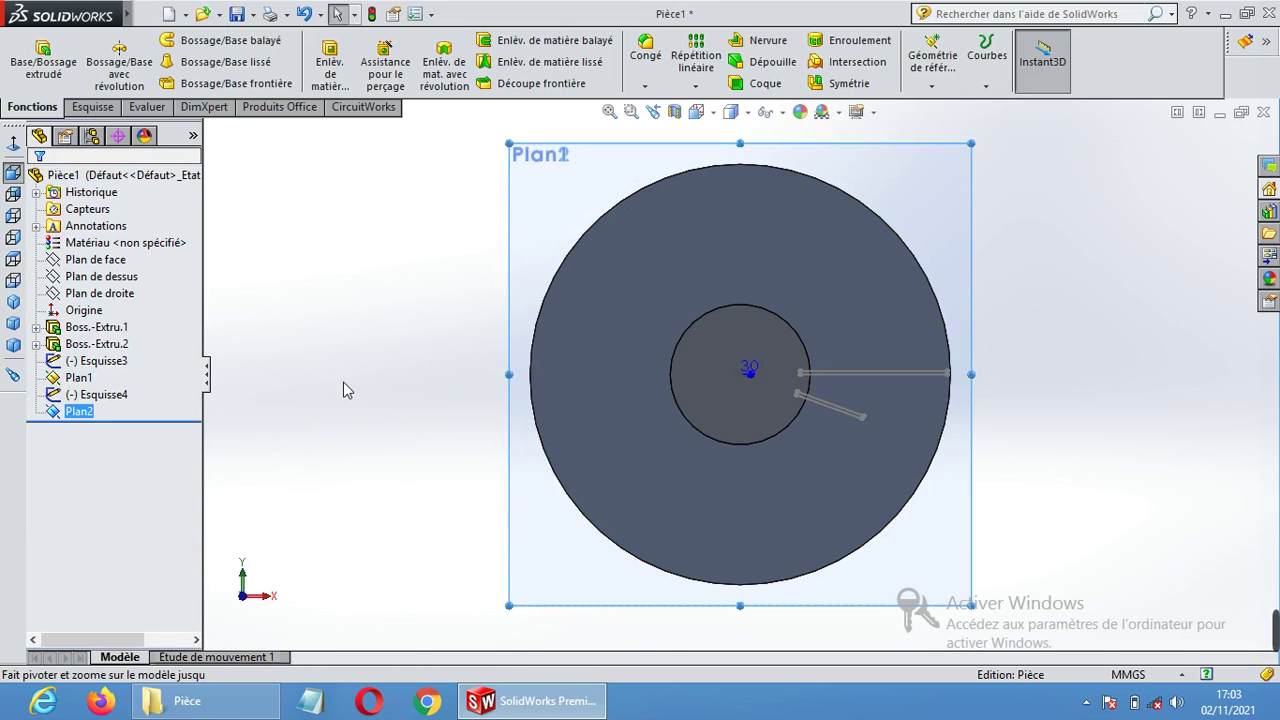
click(110, 394)
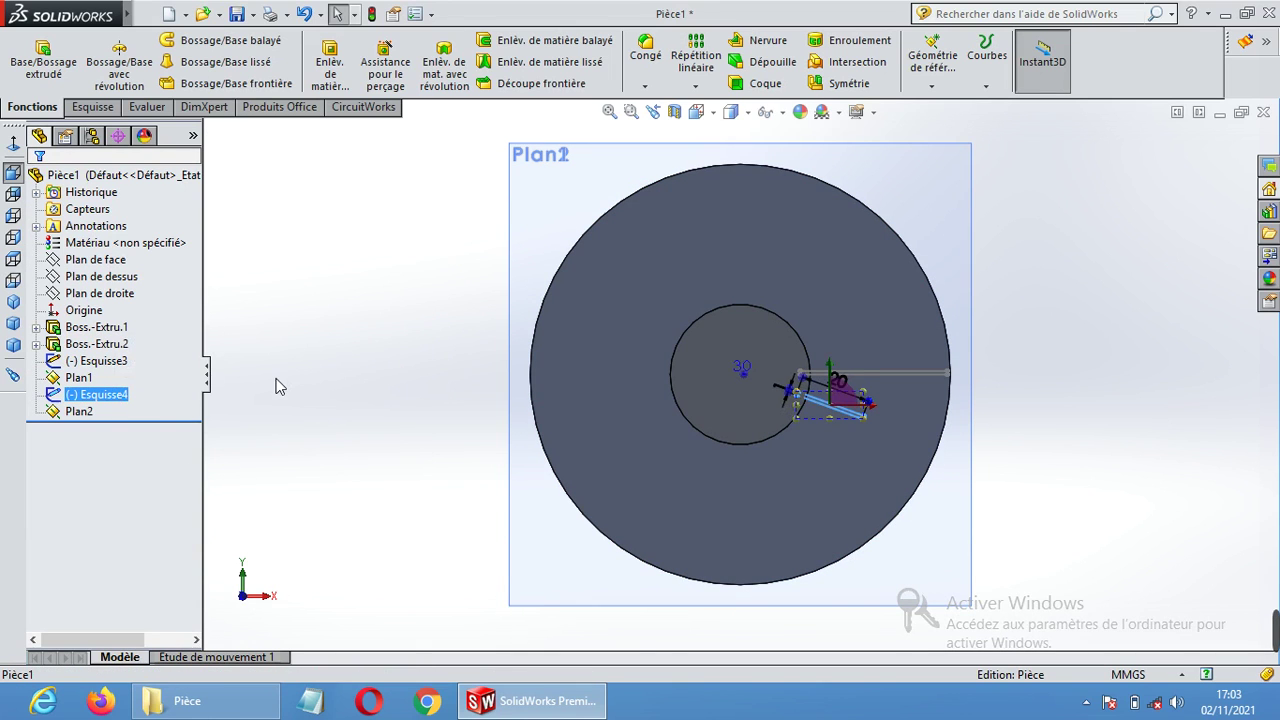
click(972, 284)
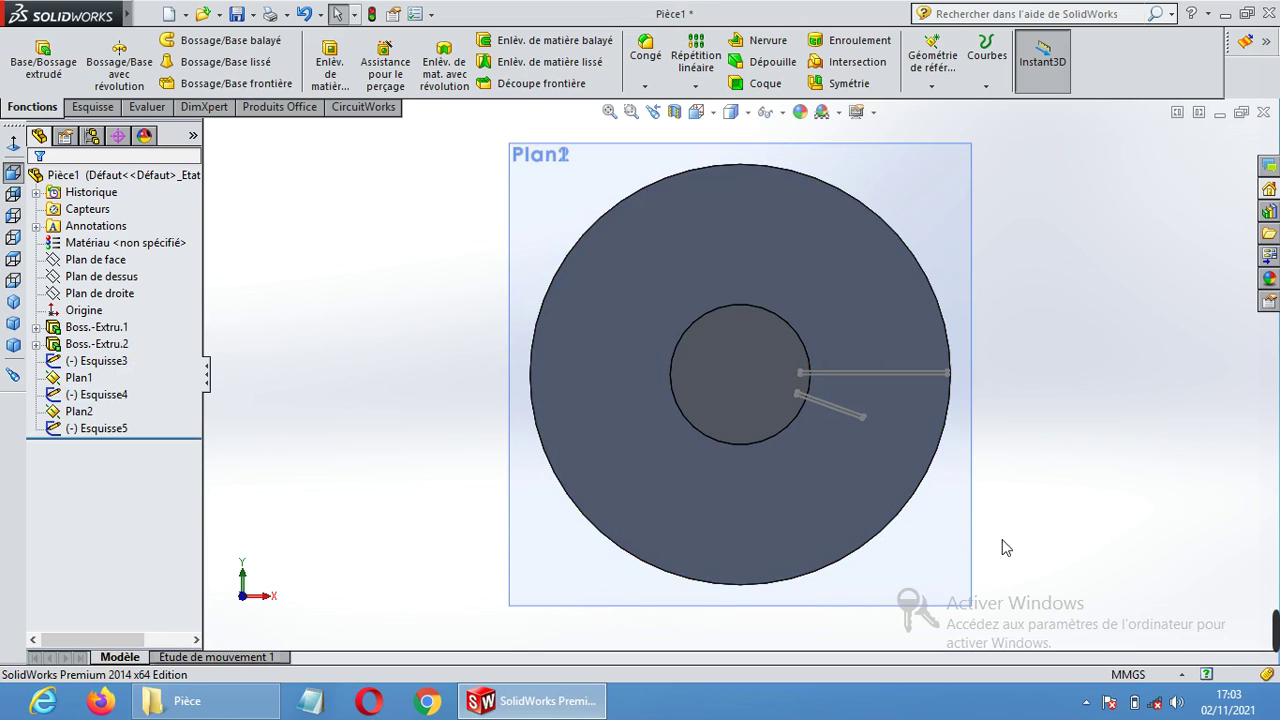
Open the pasted sketch Esquisse5 for editing, viewed normal to Plan2.
middle_drag(1005, 548, 1024, 422)
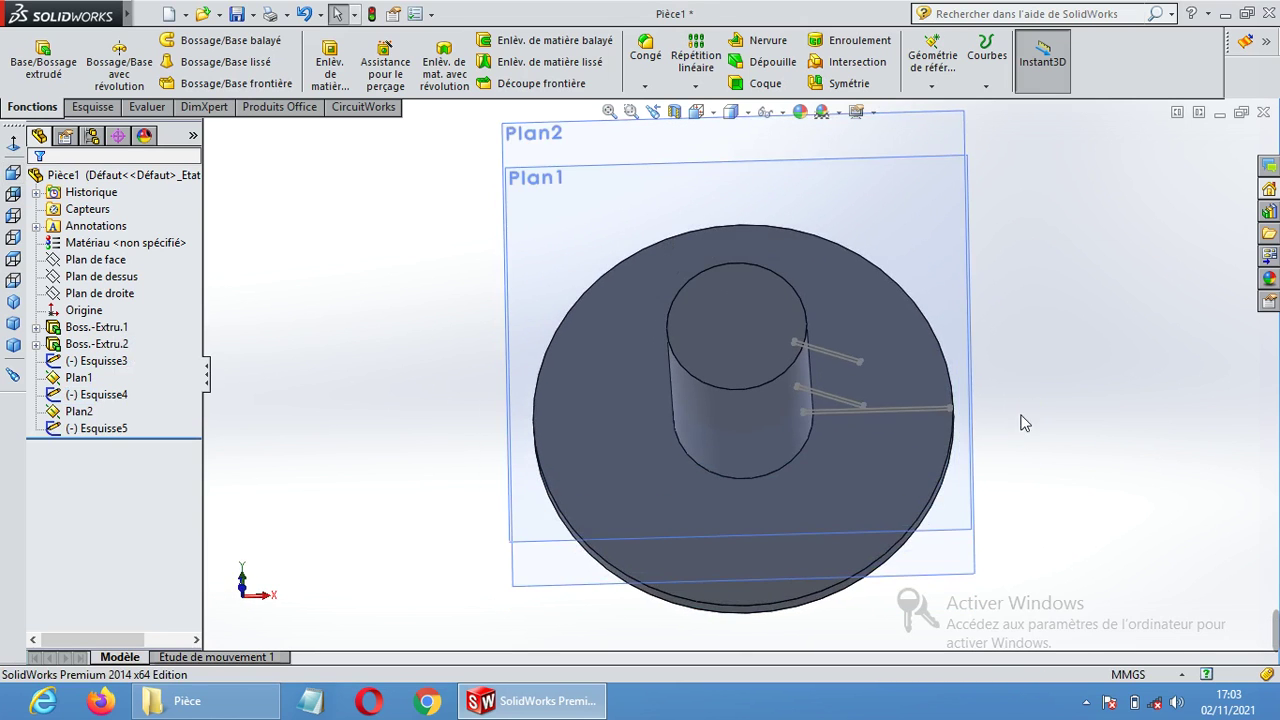
click(967, 128)
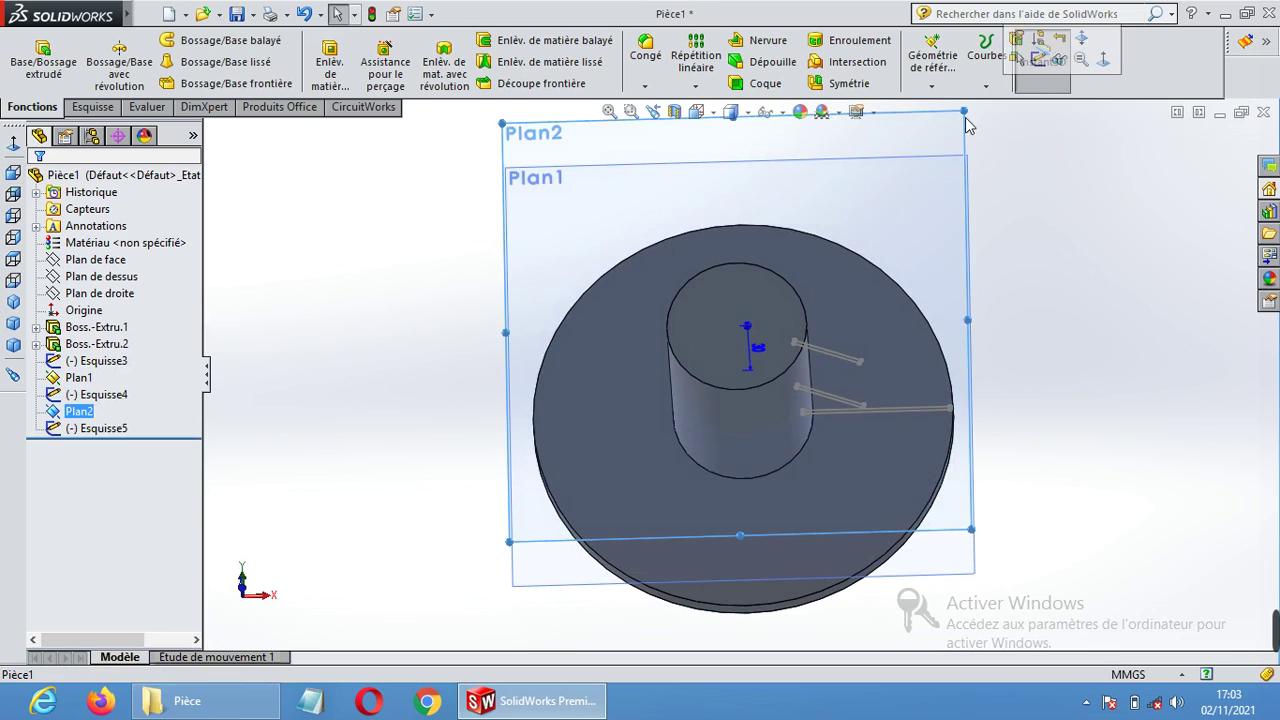
click(1102, 63)
click(110, 430)
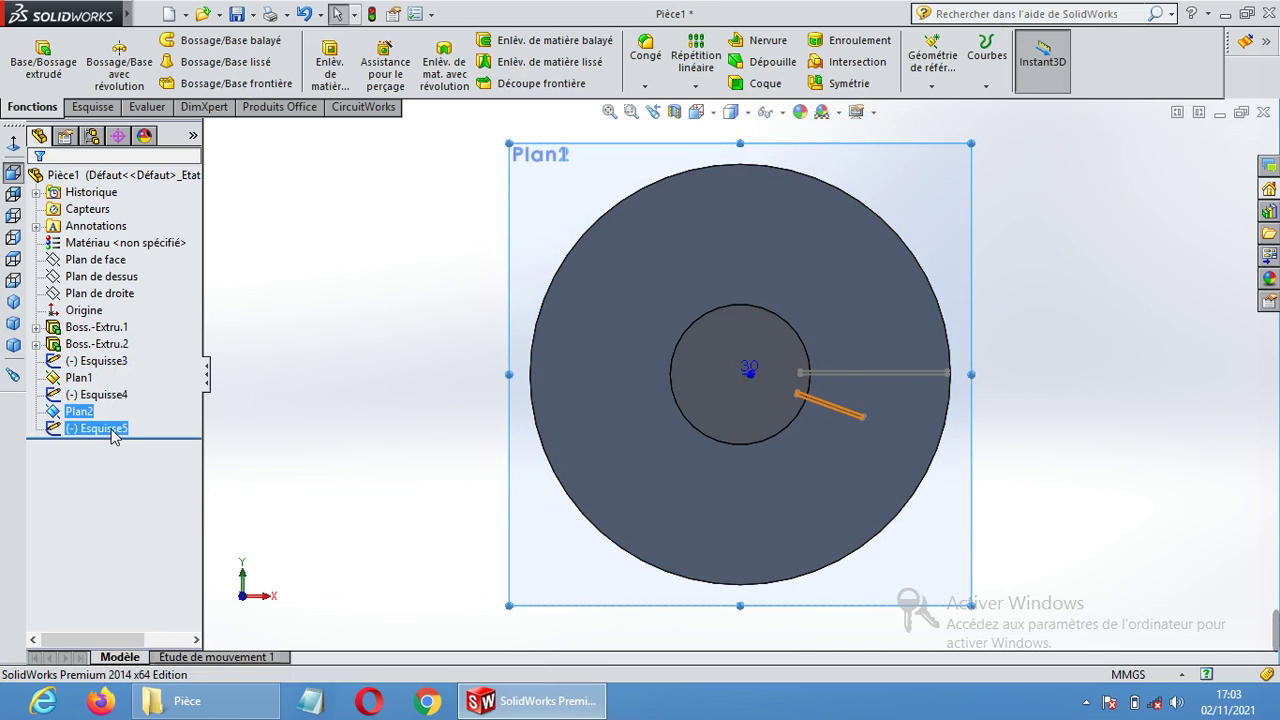
click(124, 377)
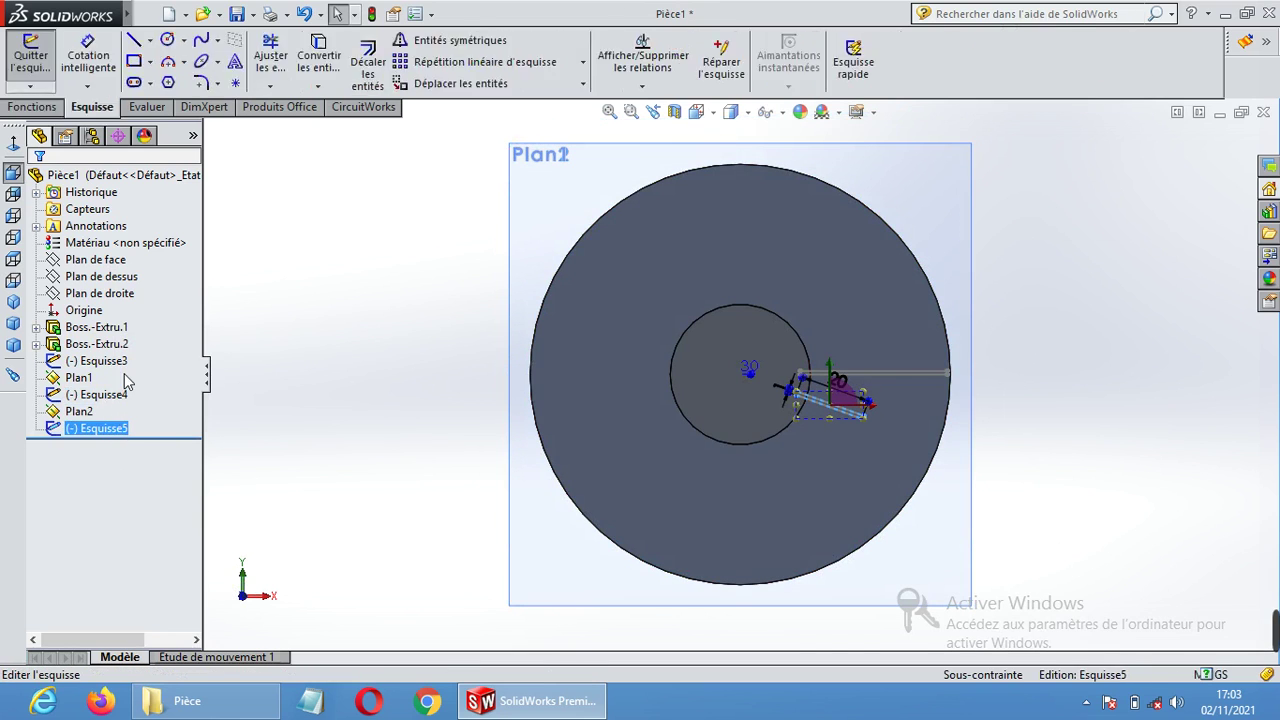
Set the length dimension of the pasted blade profile in Esquisse5 to 10 mm.
scroll(843, 430, down, 5)
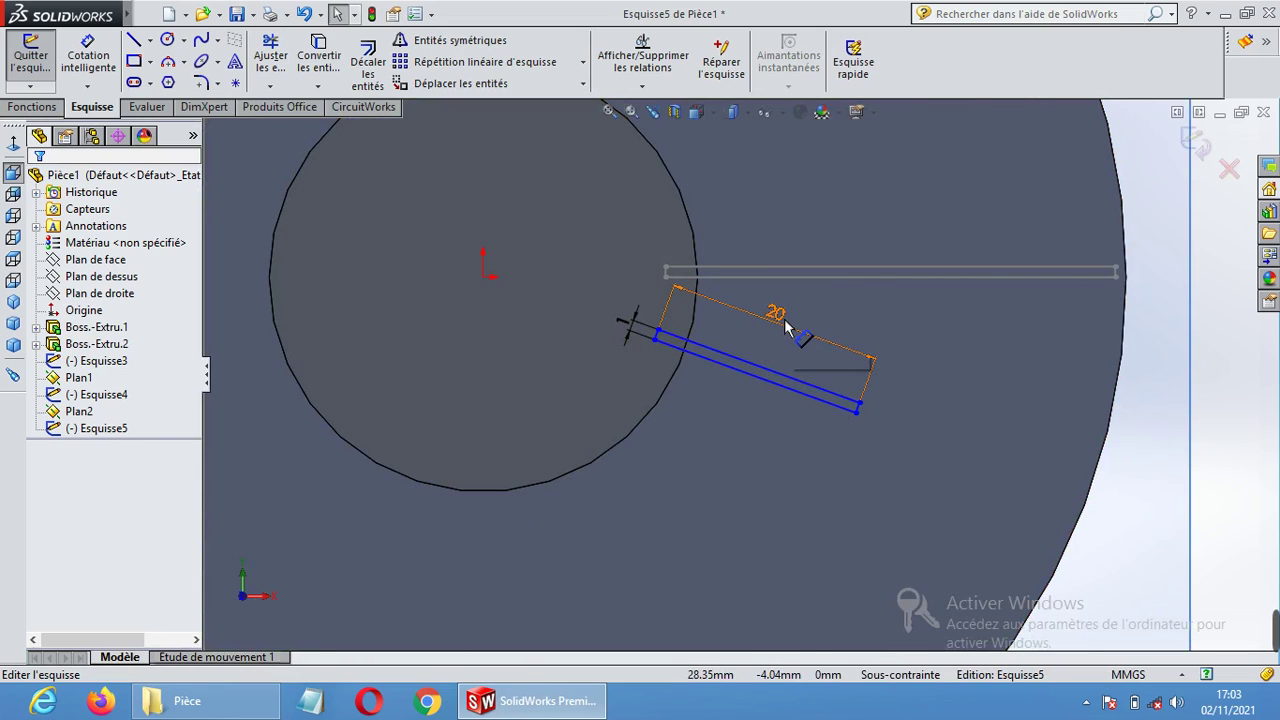
double_click(803, 336)
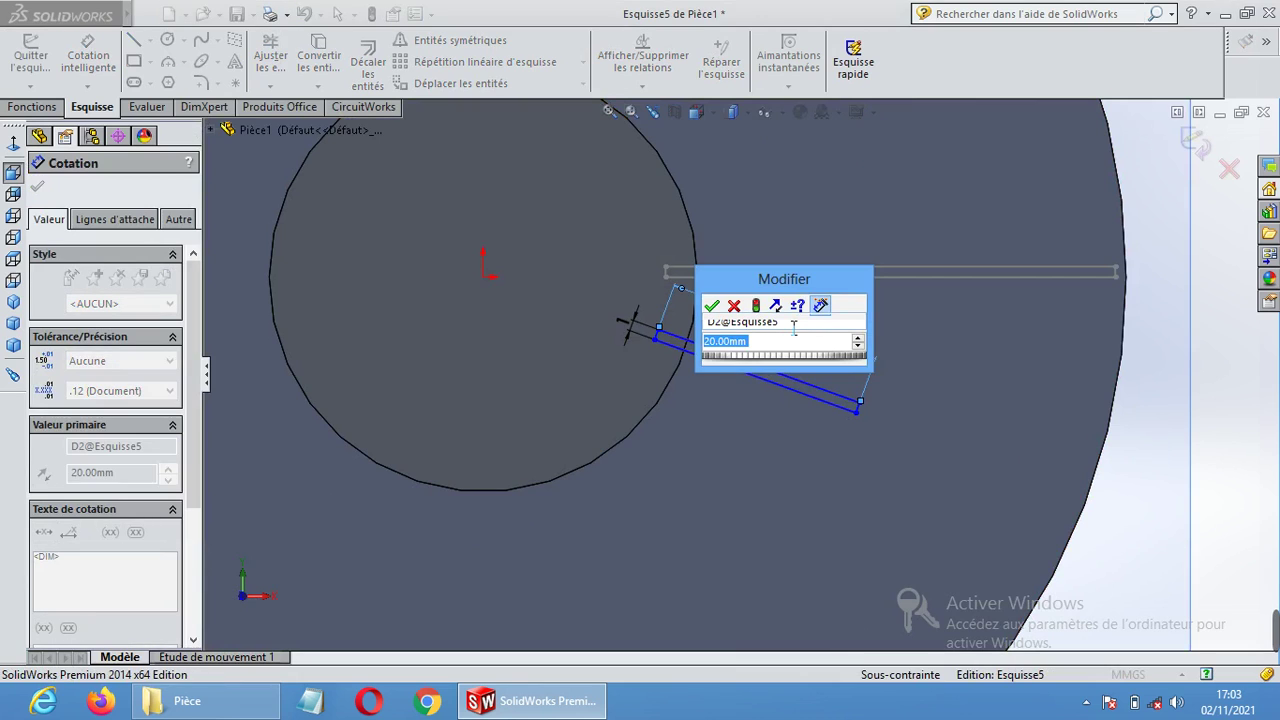
text(10)
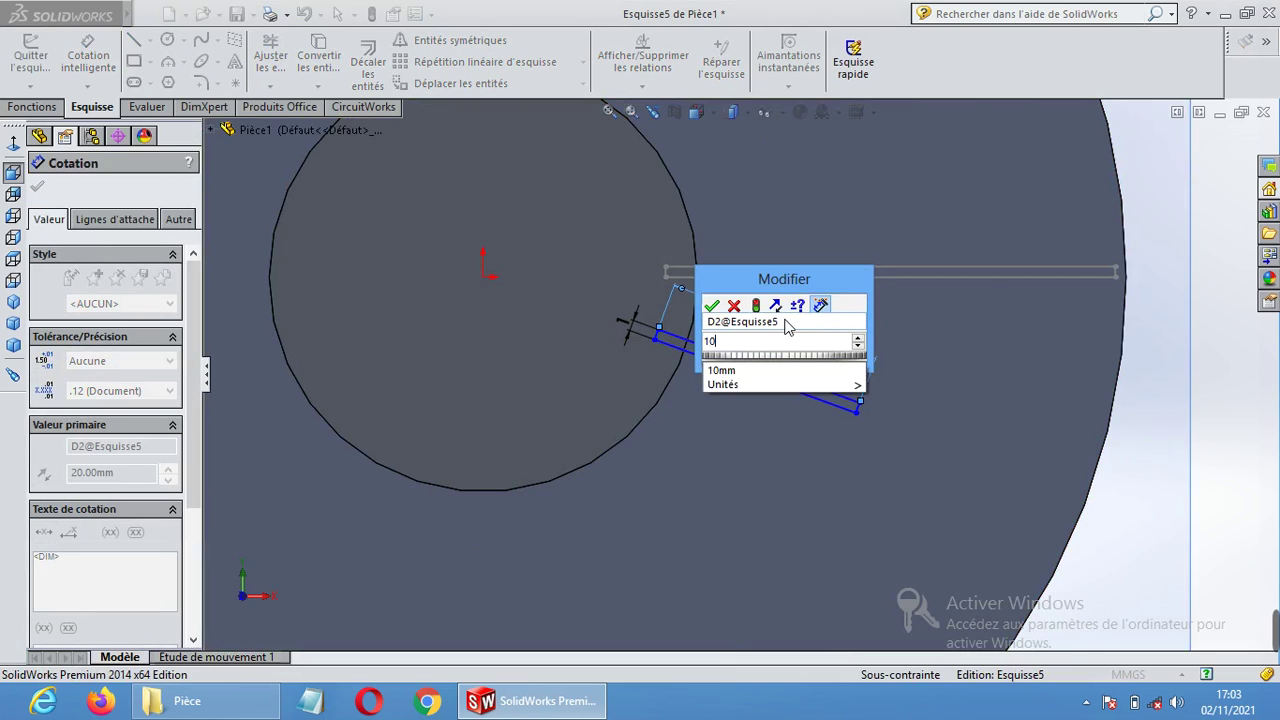
key(Return)
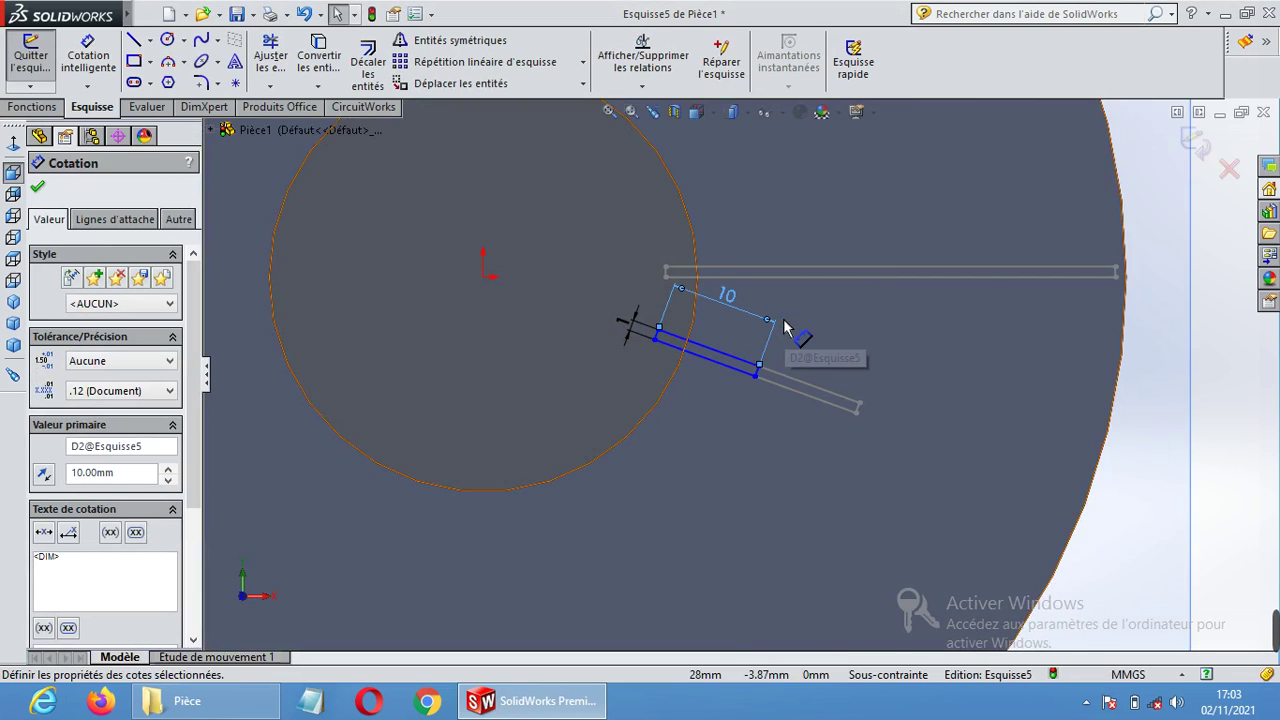
click(40, 190)
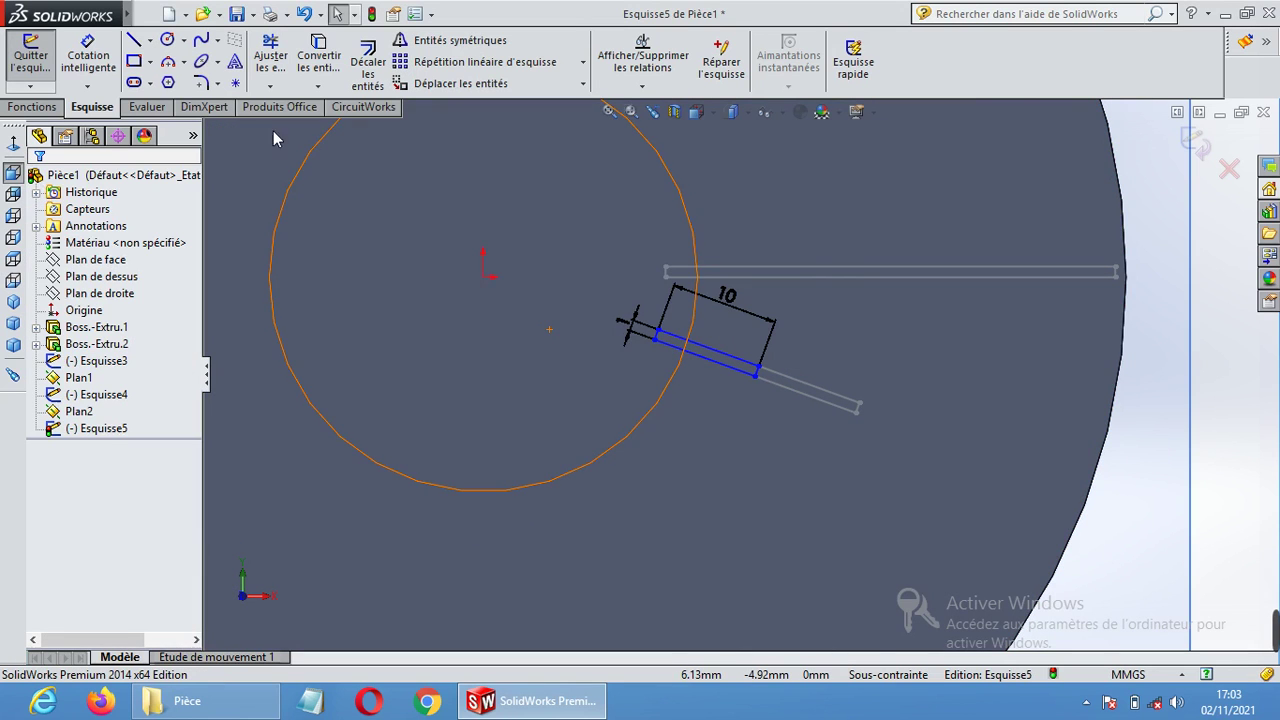
Rotate the 10 mm blade profile in Esquisse5 about the origin by roughly 20 degrees clockwise and exit the sketch.
click(584, 86)
click(497, 143)
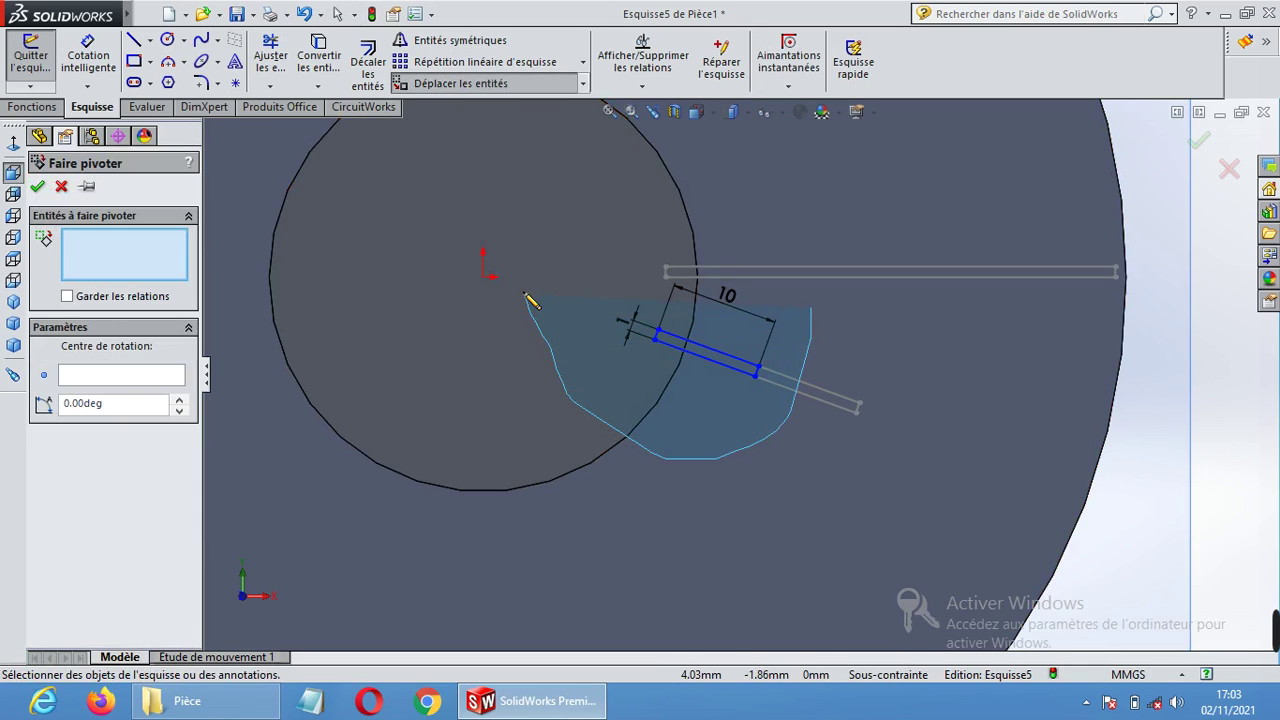
drag(516, 262, 512, 263)
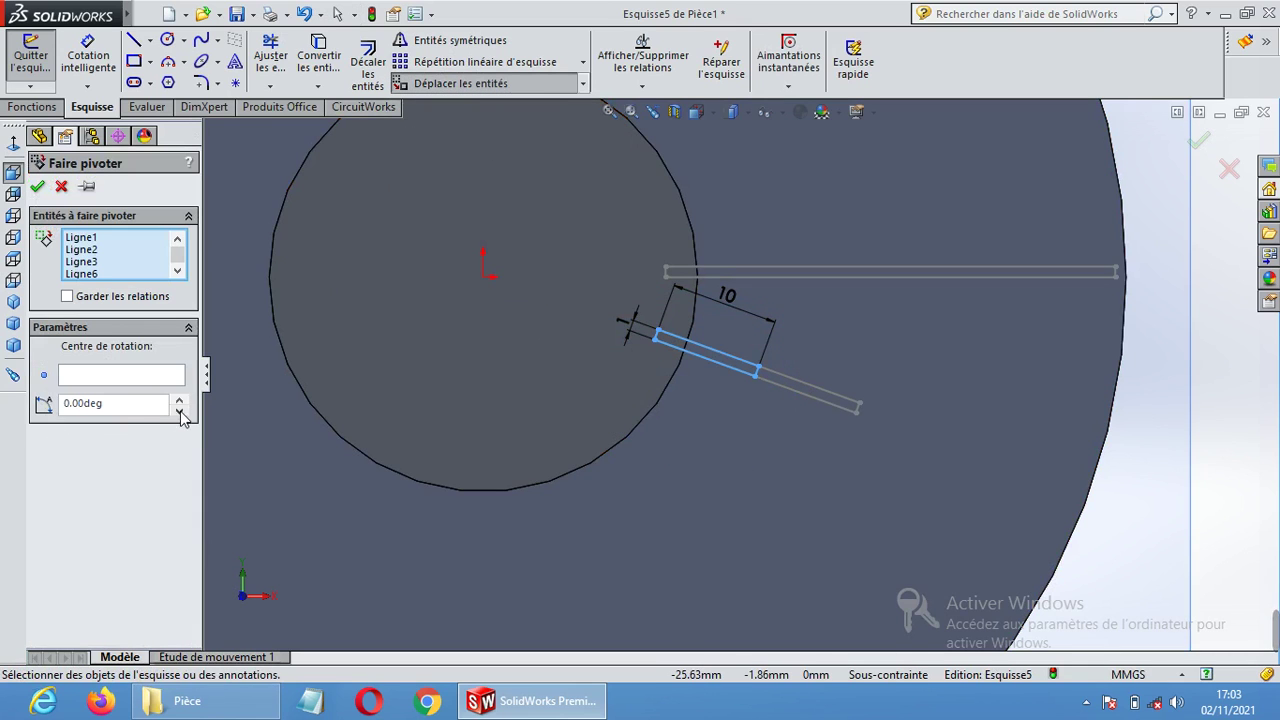
click(160, 375)
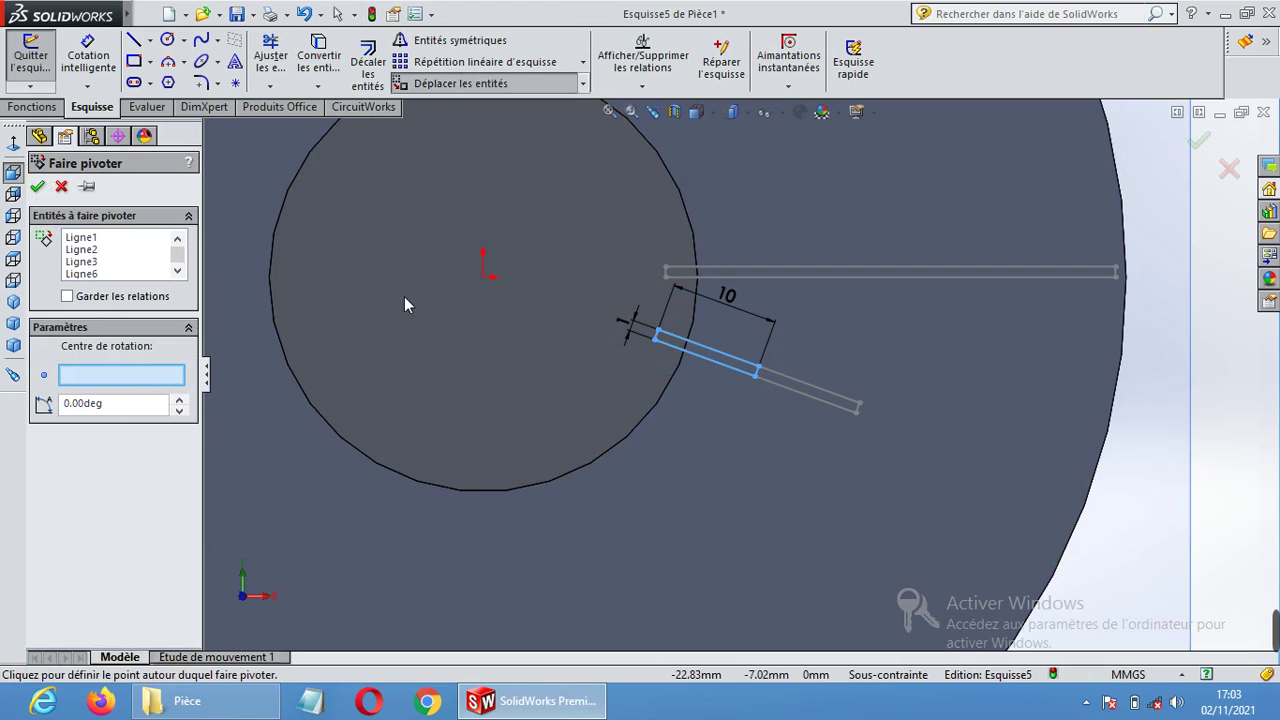
click(485, 280)
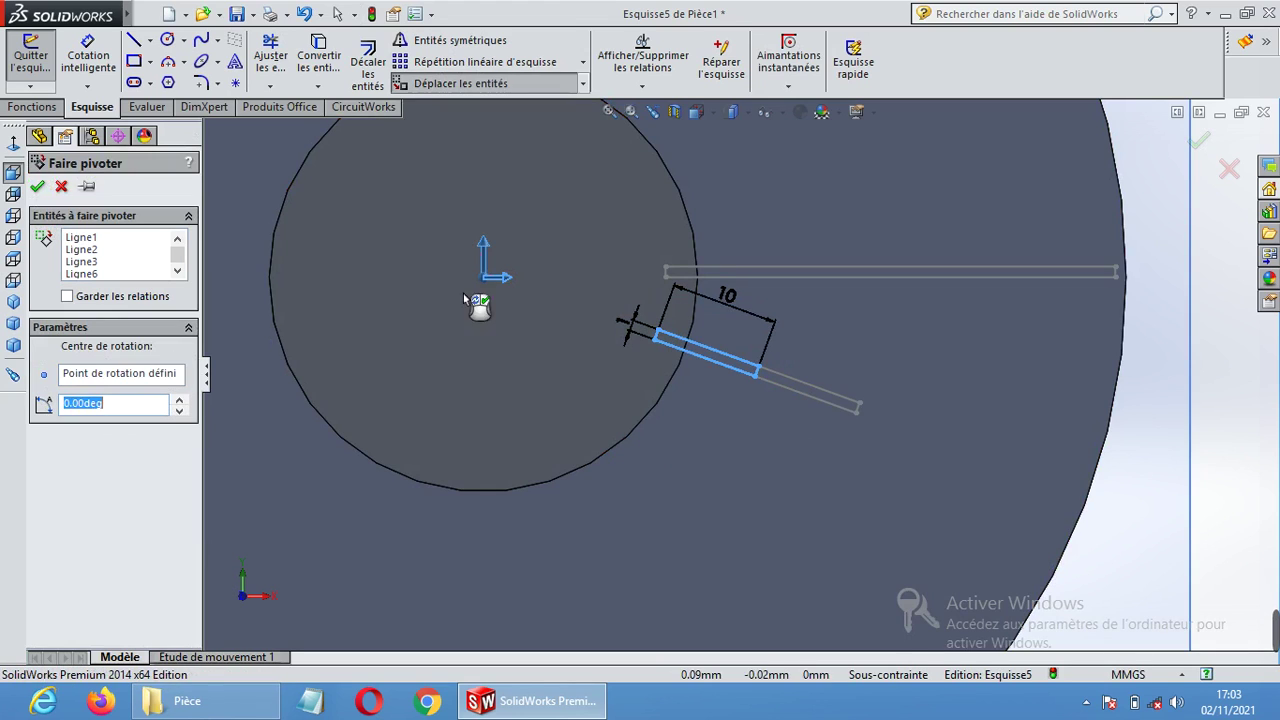
click(179, 410)
click(179, 410)
click(179, 410)
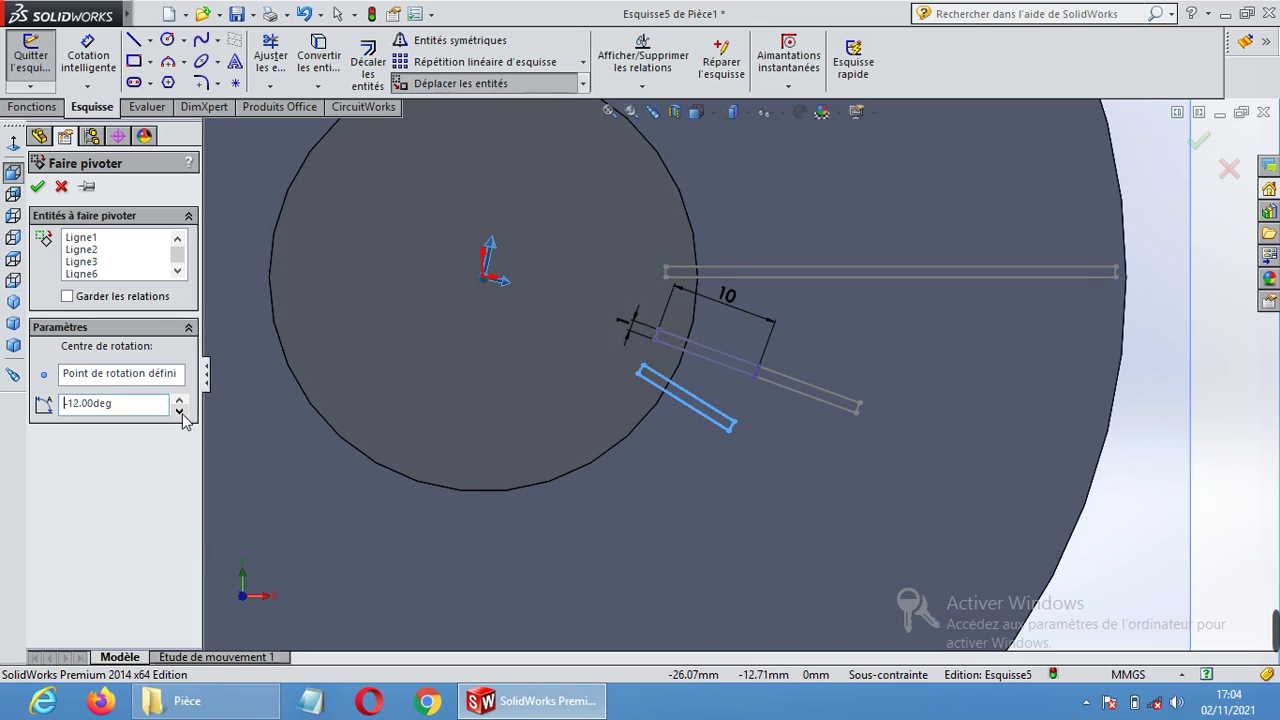
click(179, 410)
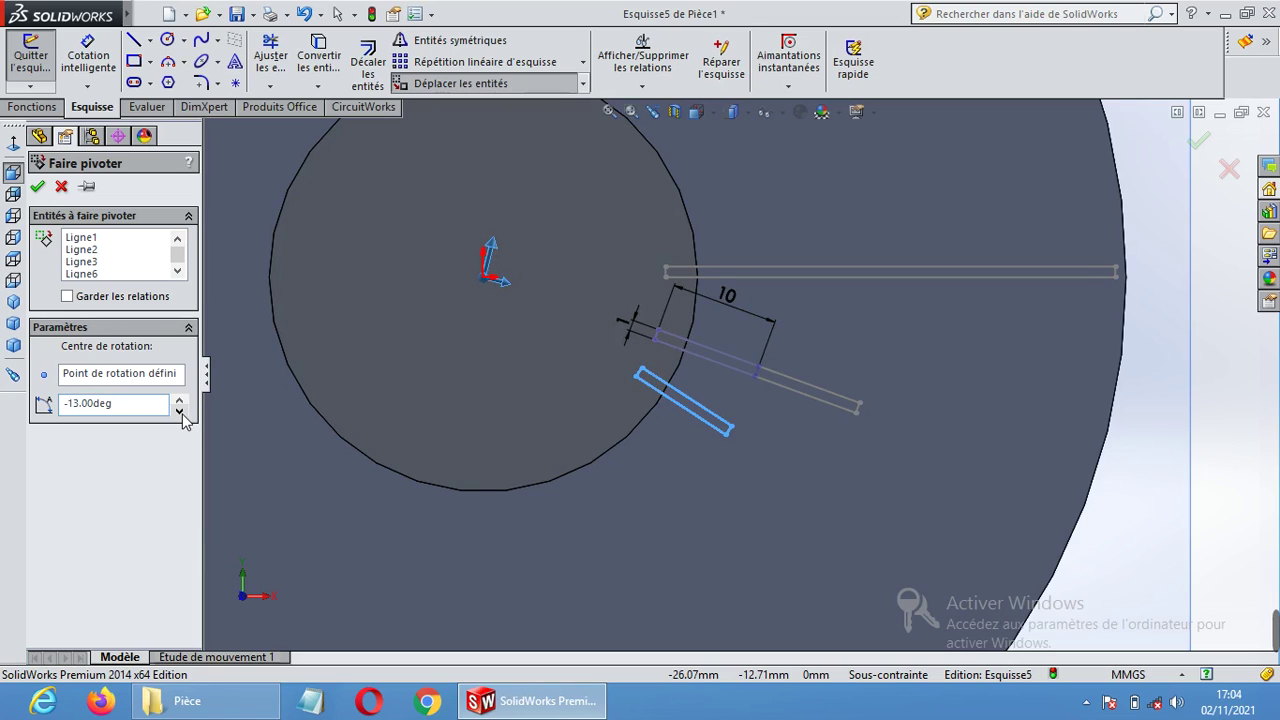
click(179, 410)
click(179, 410)
click(179, 410)
click(179, 410)
click(179, 410)
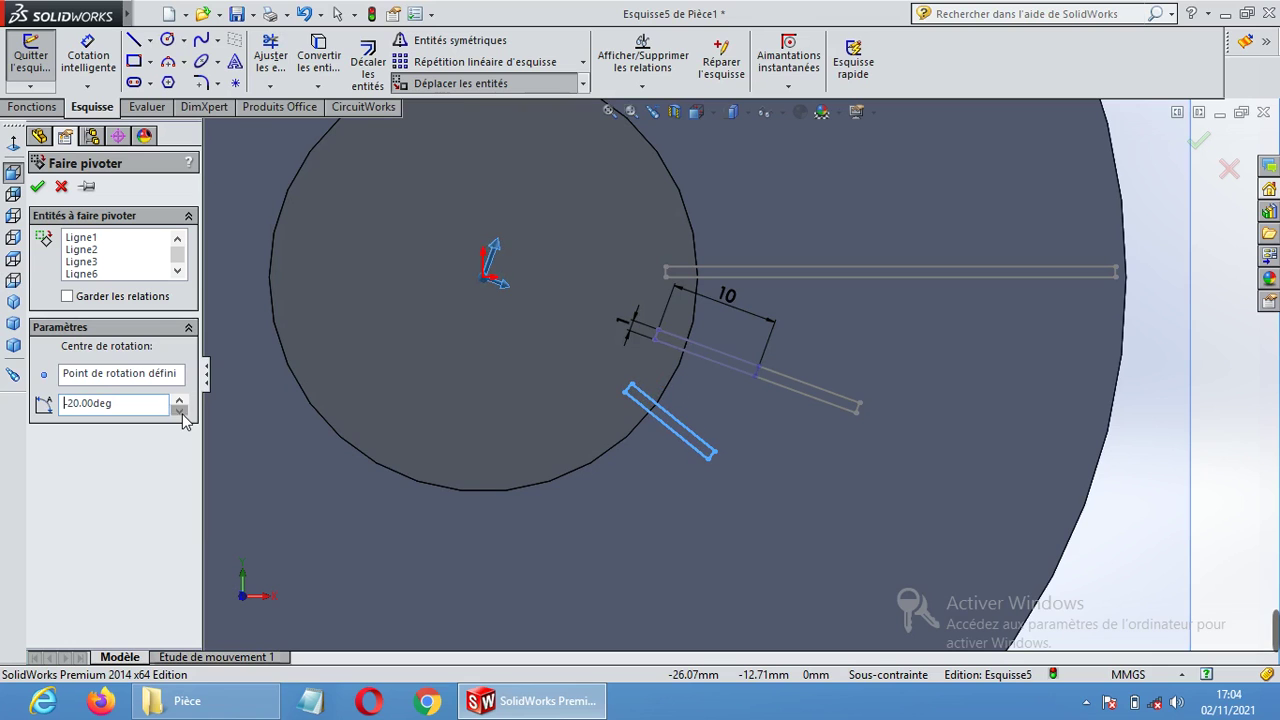
click(179, 410)
click(38, 187)
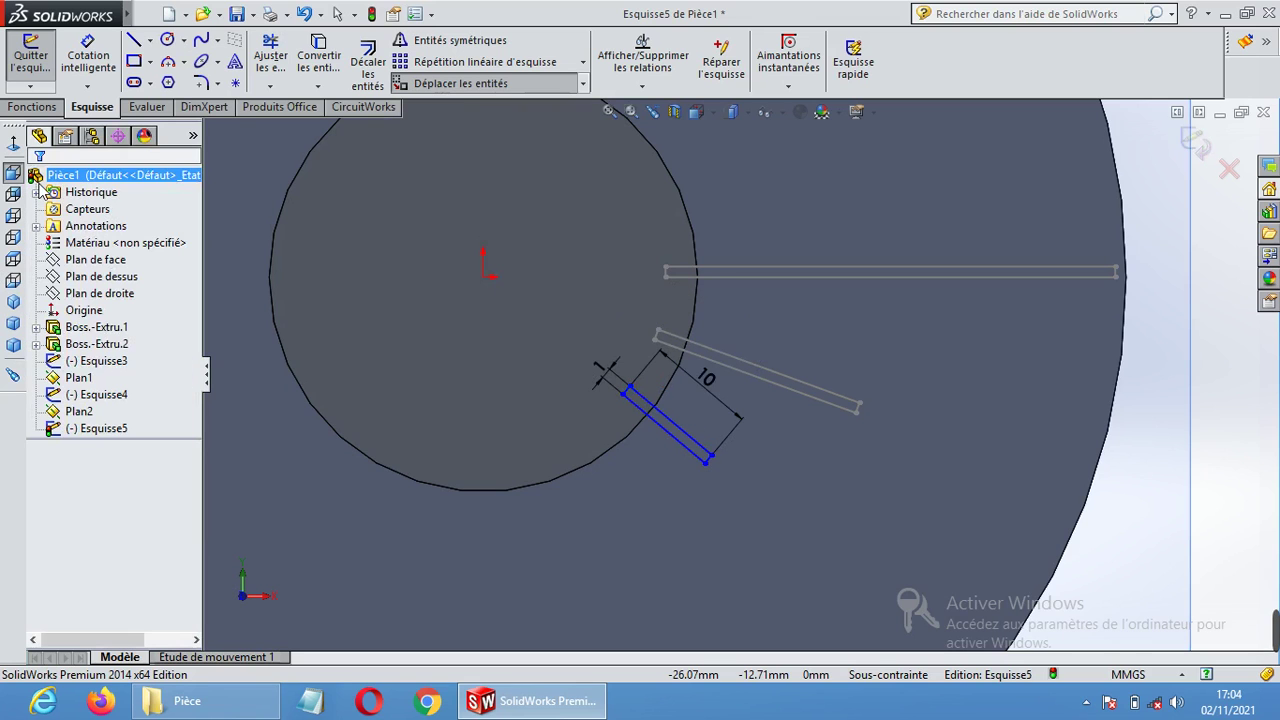
key(z)
key(z)
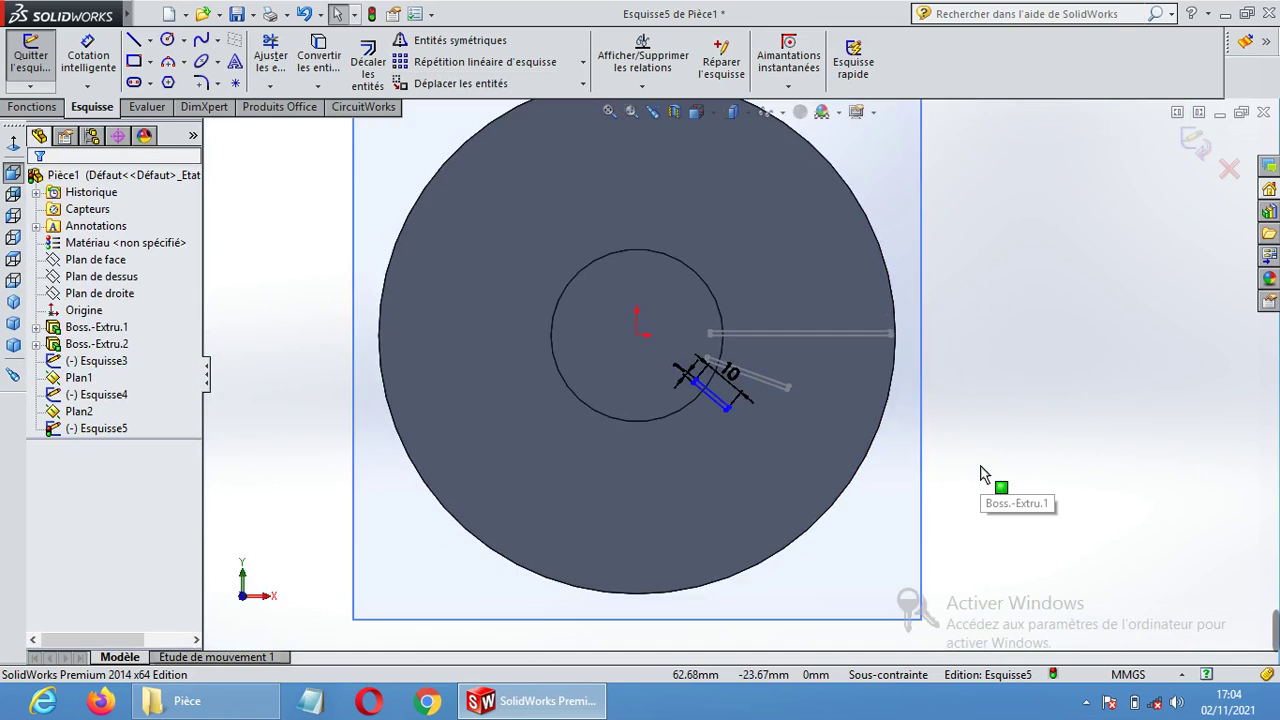
middle_drag(1016, 463, 1039, 383)
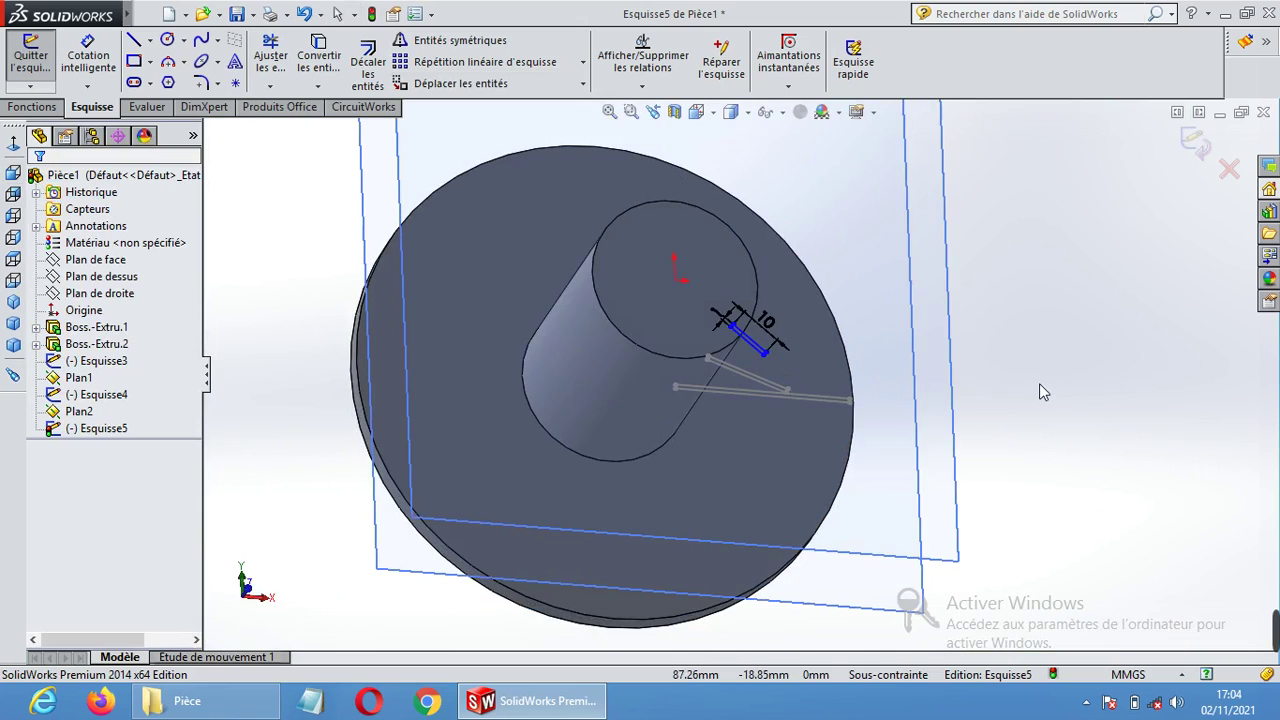
click(1200, 140)
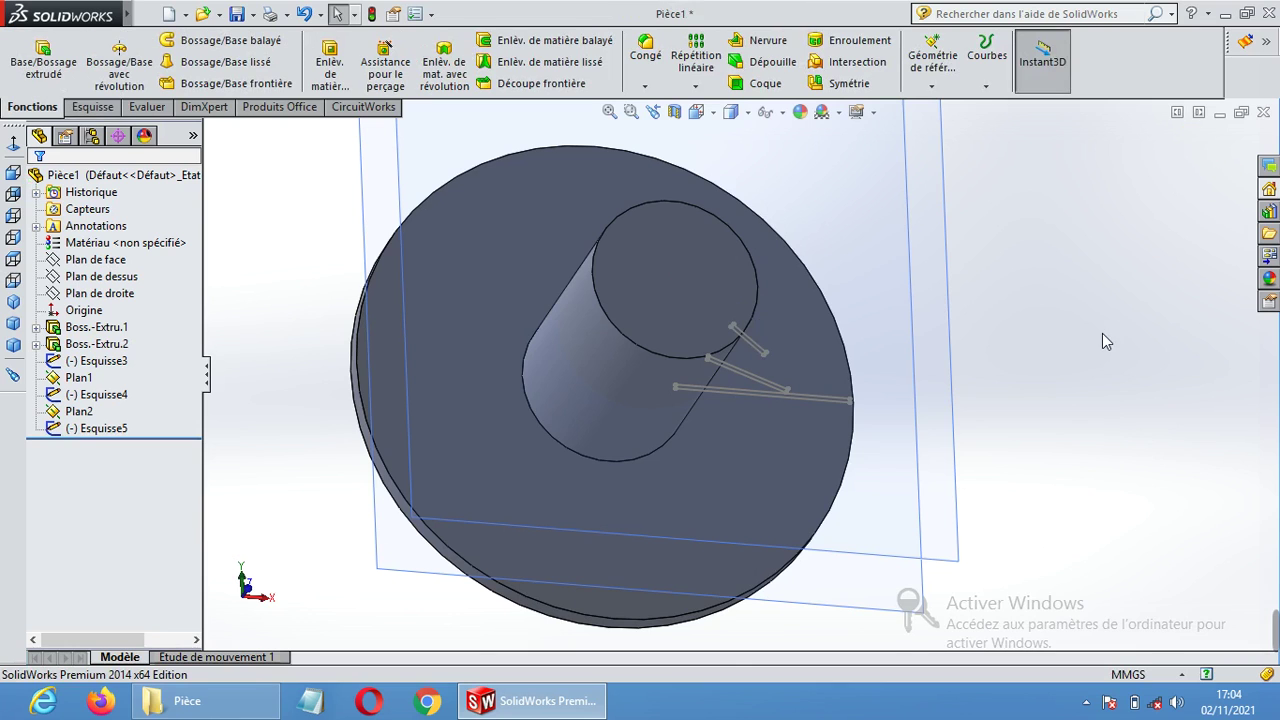
Try to loft a blade through the profiles Esquisse3, Esquisse4 and Esquisse5, and undo the loft.
middle_drag(1010, 393, 960, 375)
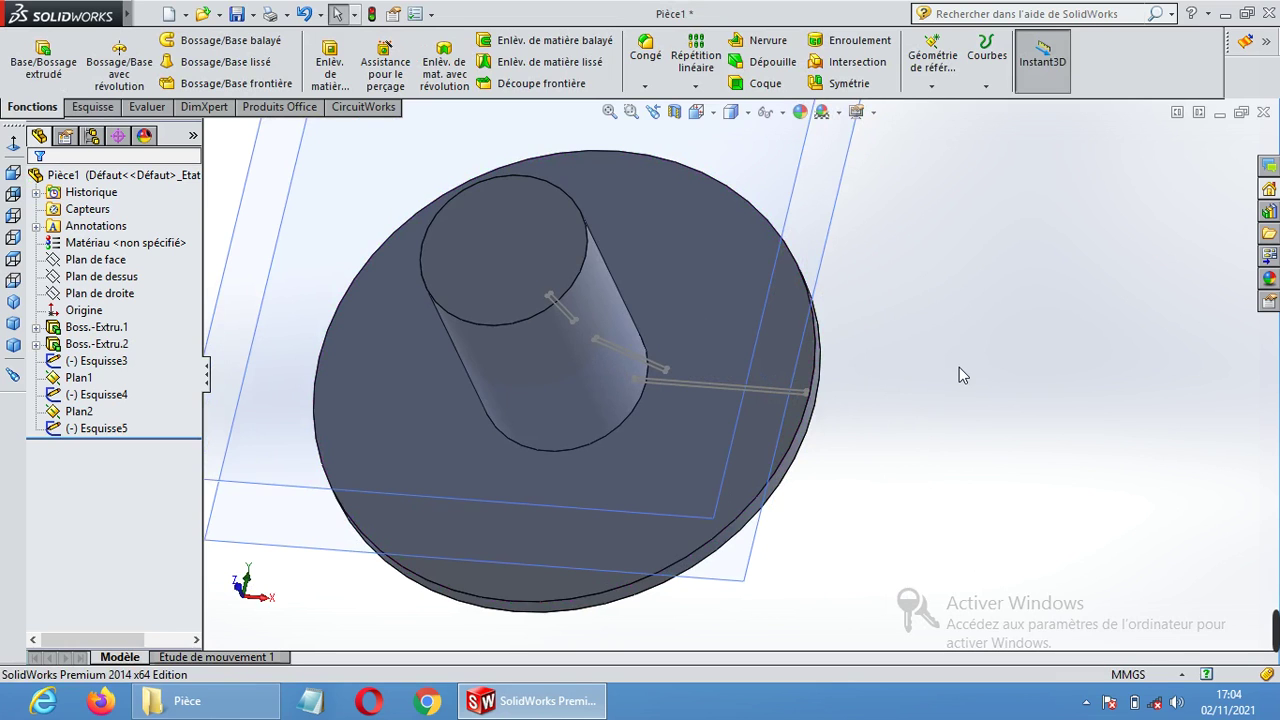
scroll(641, 392, down, 2)
middle_drag(639, 385, 878, 362)
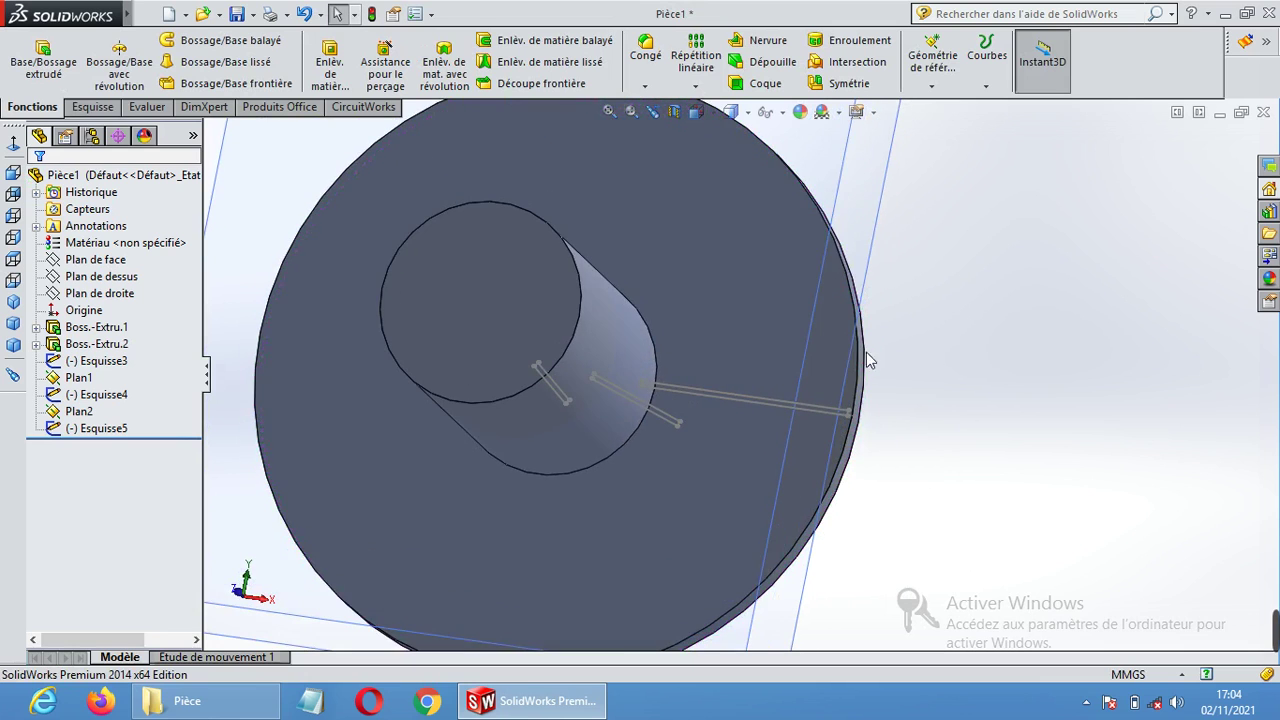
click(196, 66)
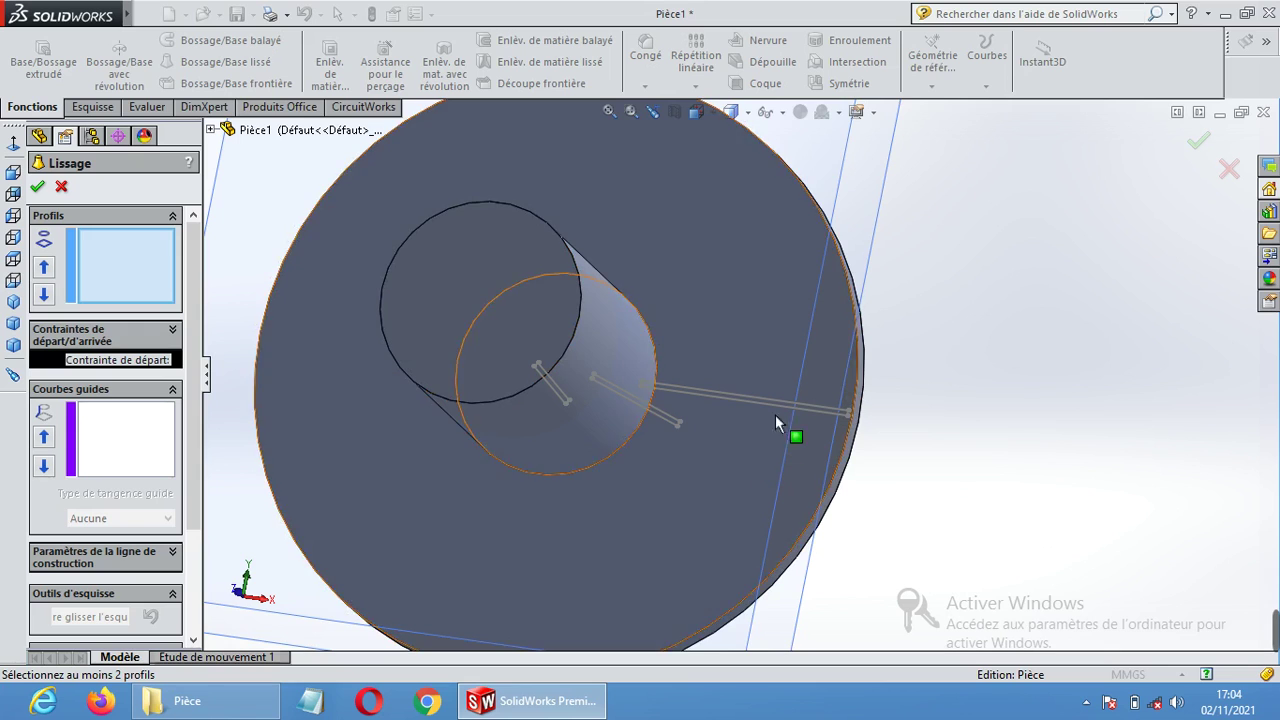
click(740, 397)
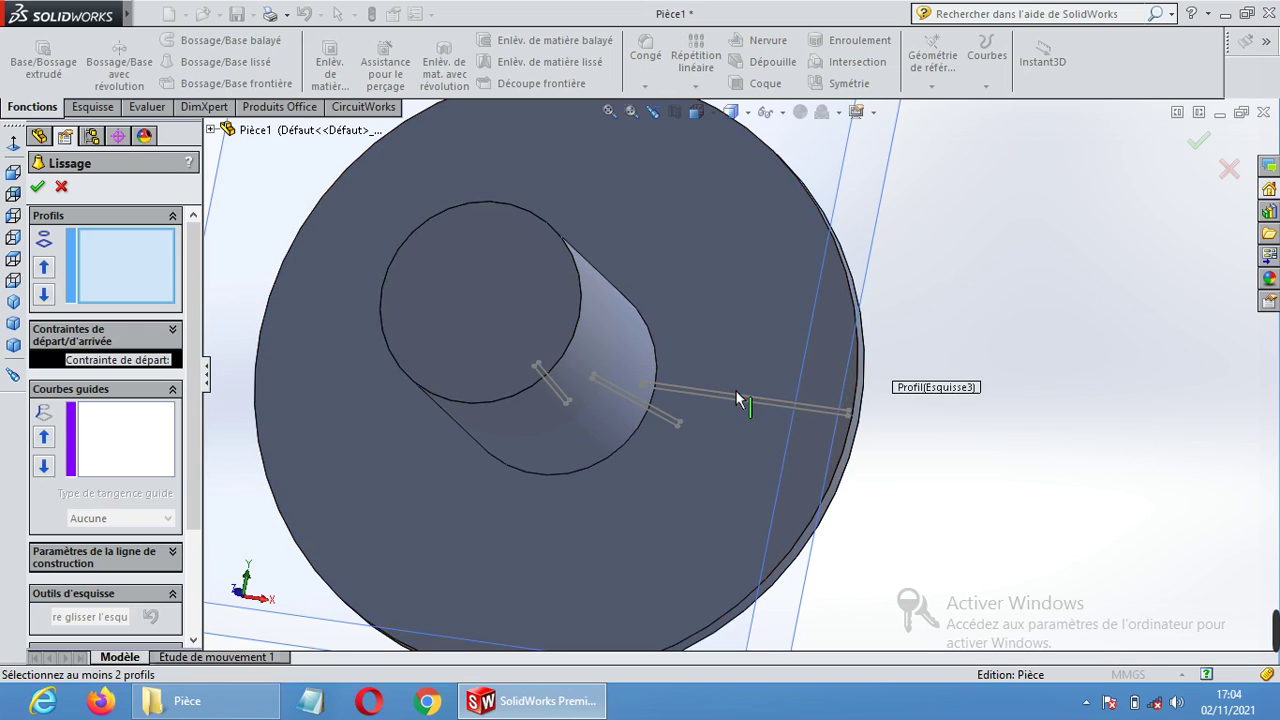
click(660, 411)
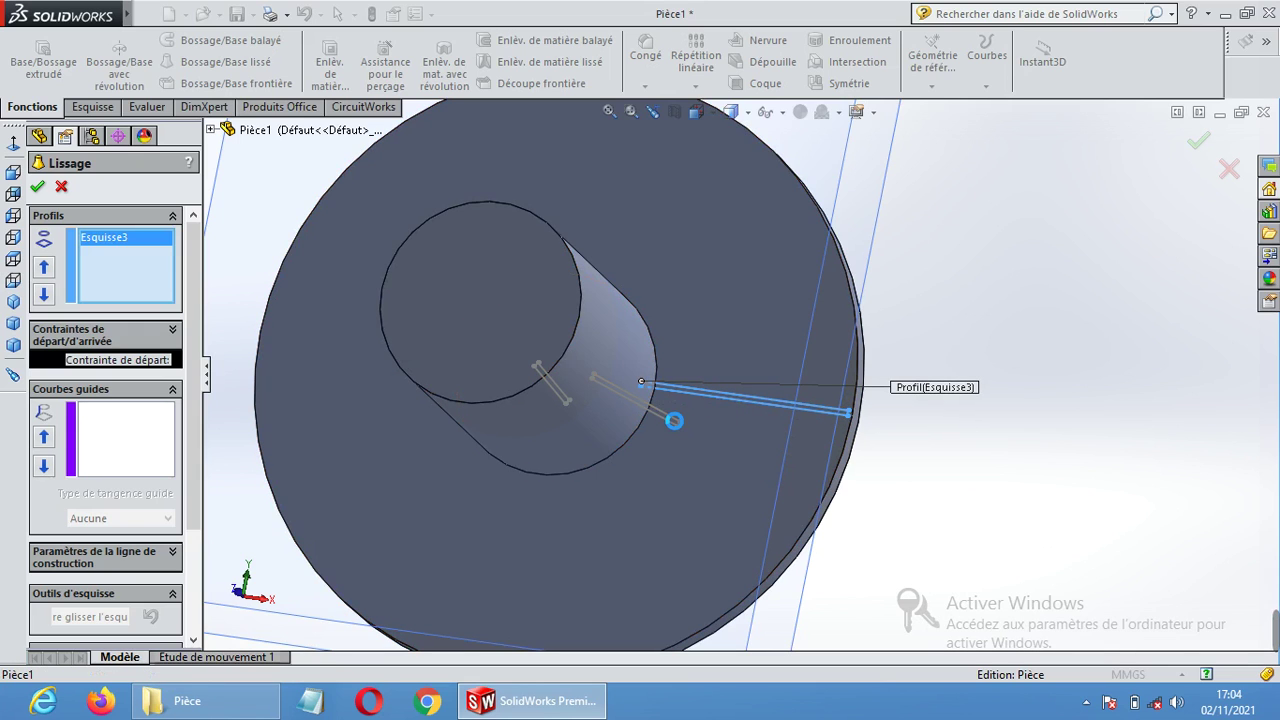
click(562, 392)
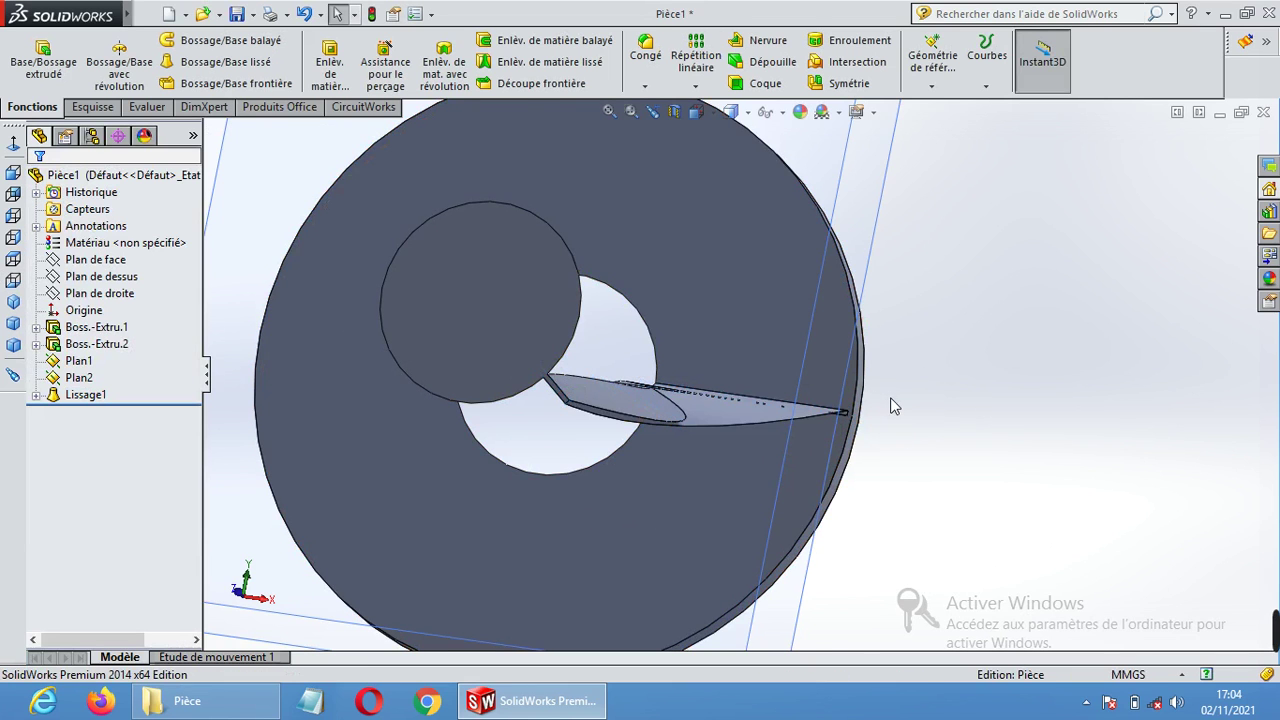
middle_drag(894, 326, 936, 268)
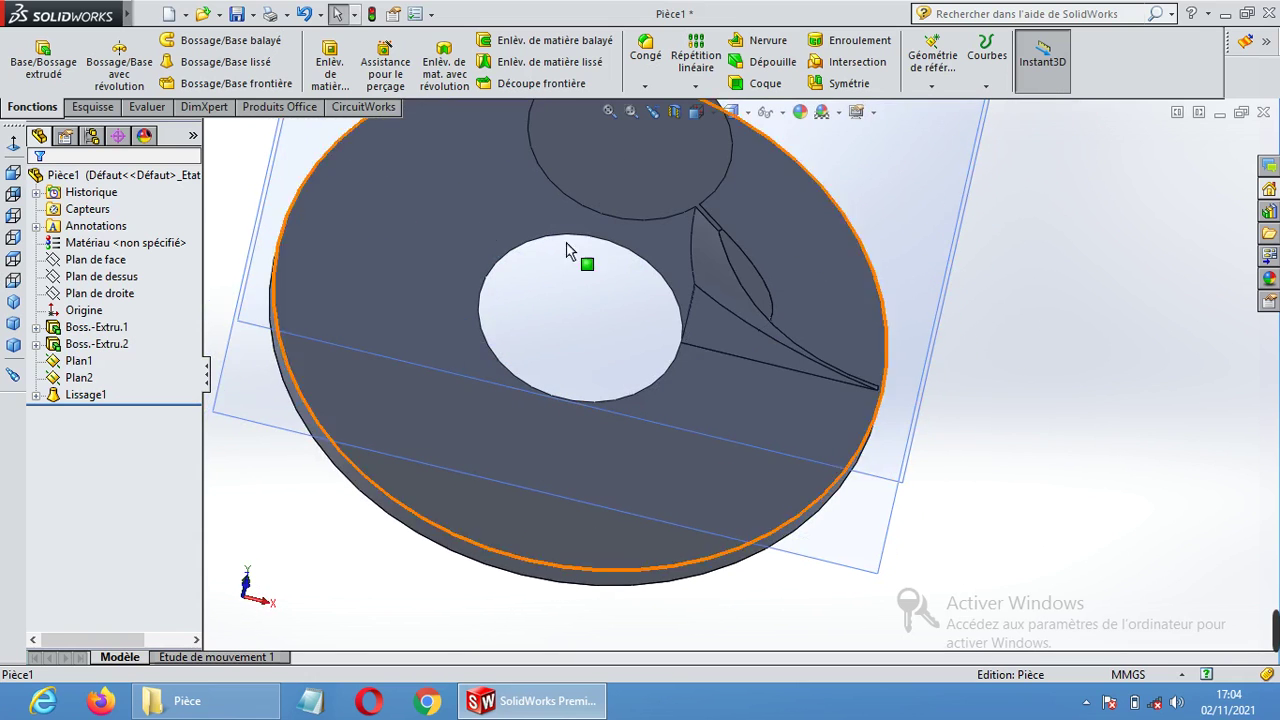
click(305, 14)
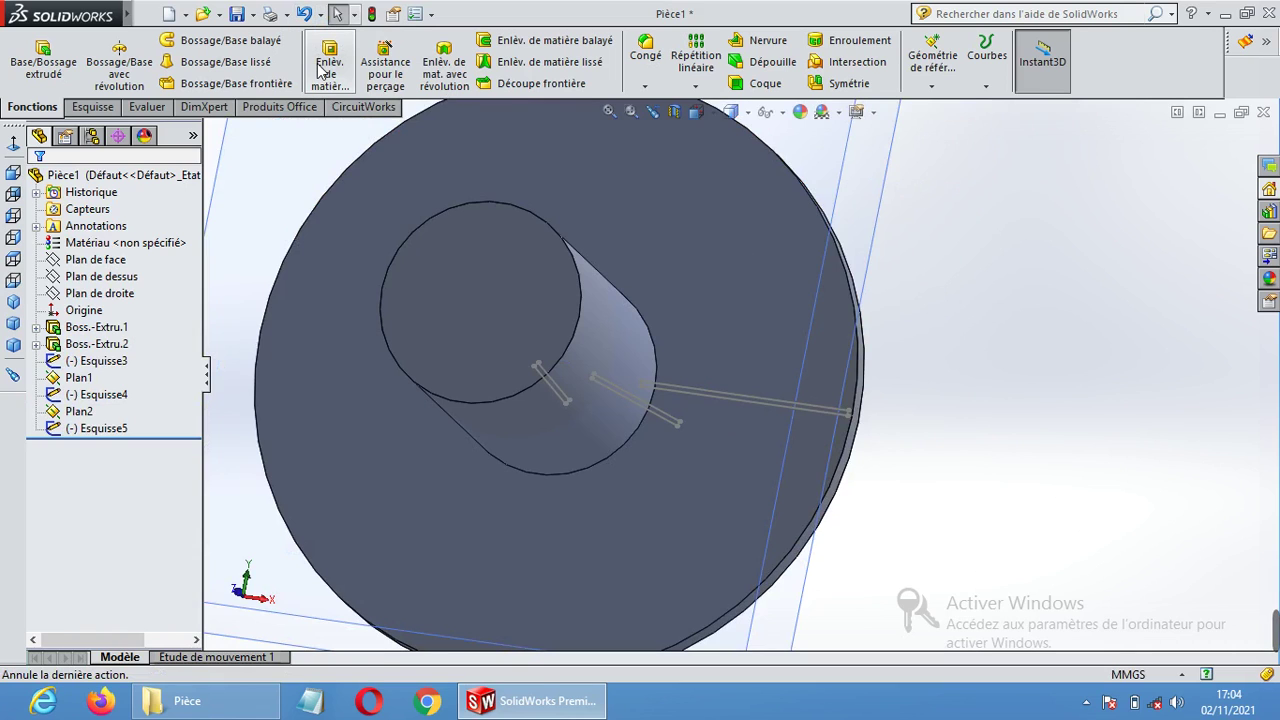
click(212, 42)
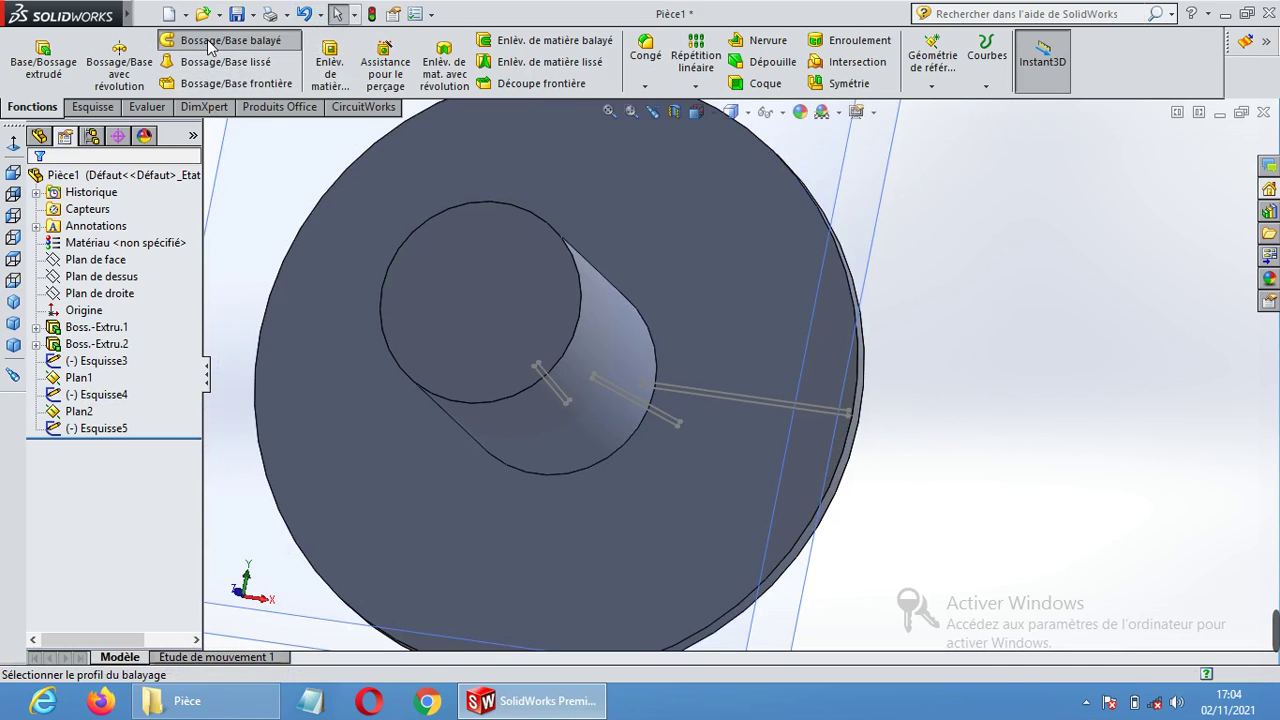
click(61, 189)
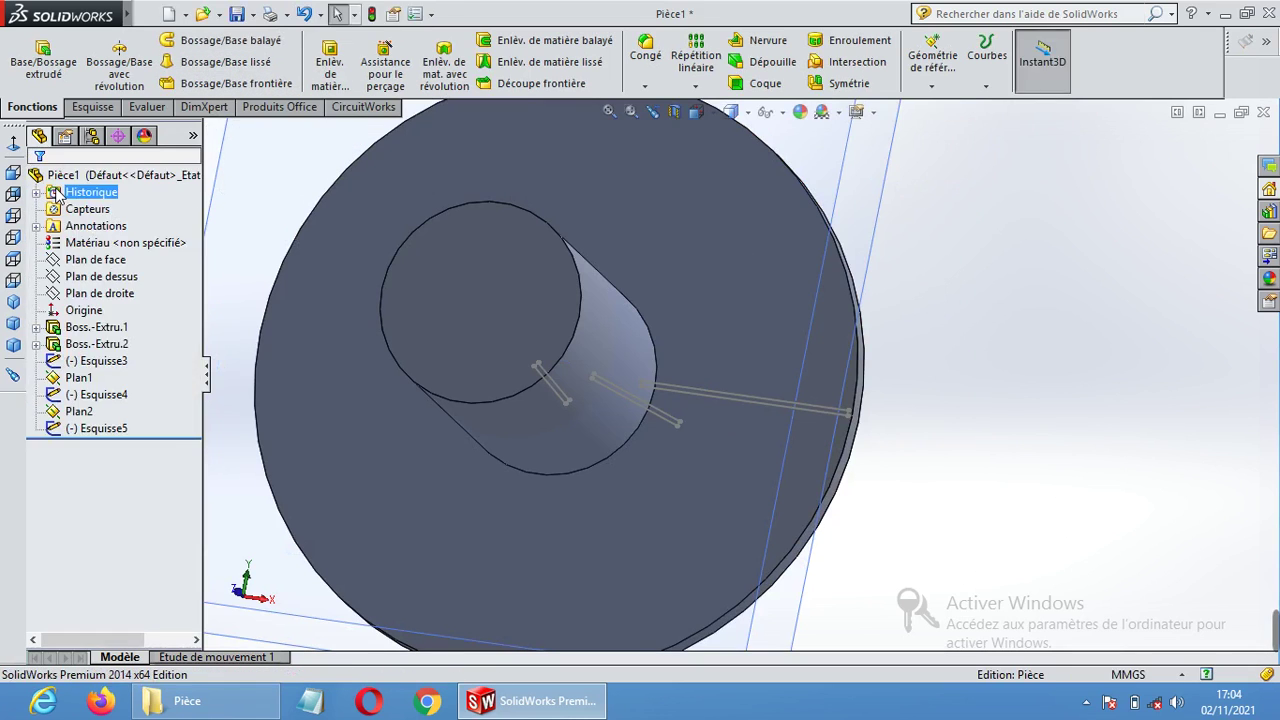
Loft the blade through Esquisse3, Esquisse4 and Esquisse5, moving the Esquisse3 connector point to that profile's outer end near the disc rim.
click(213, 66)
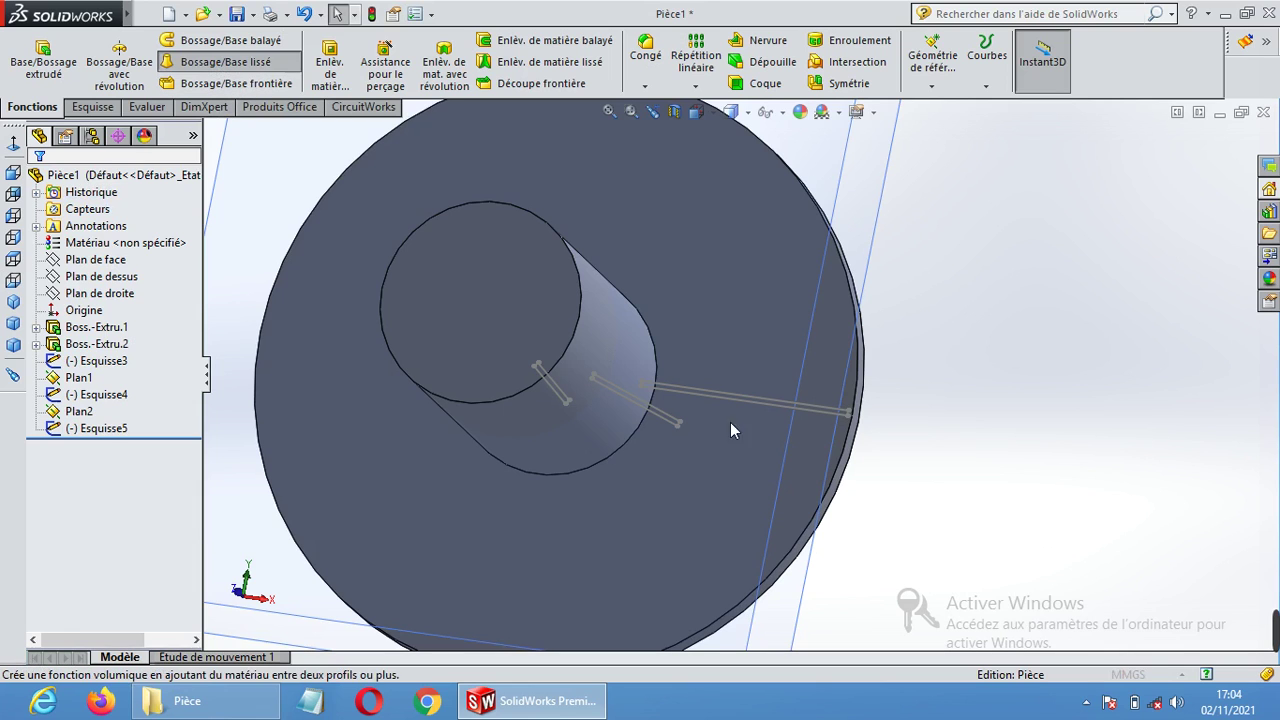
click(709, 405)
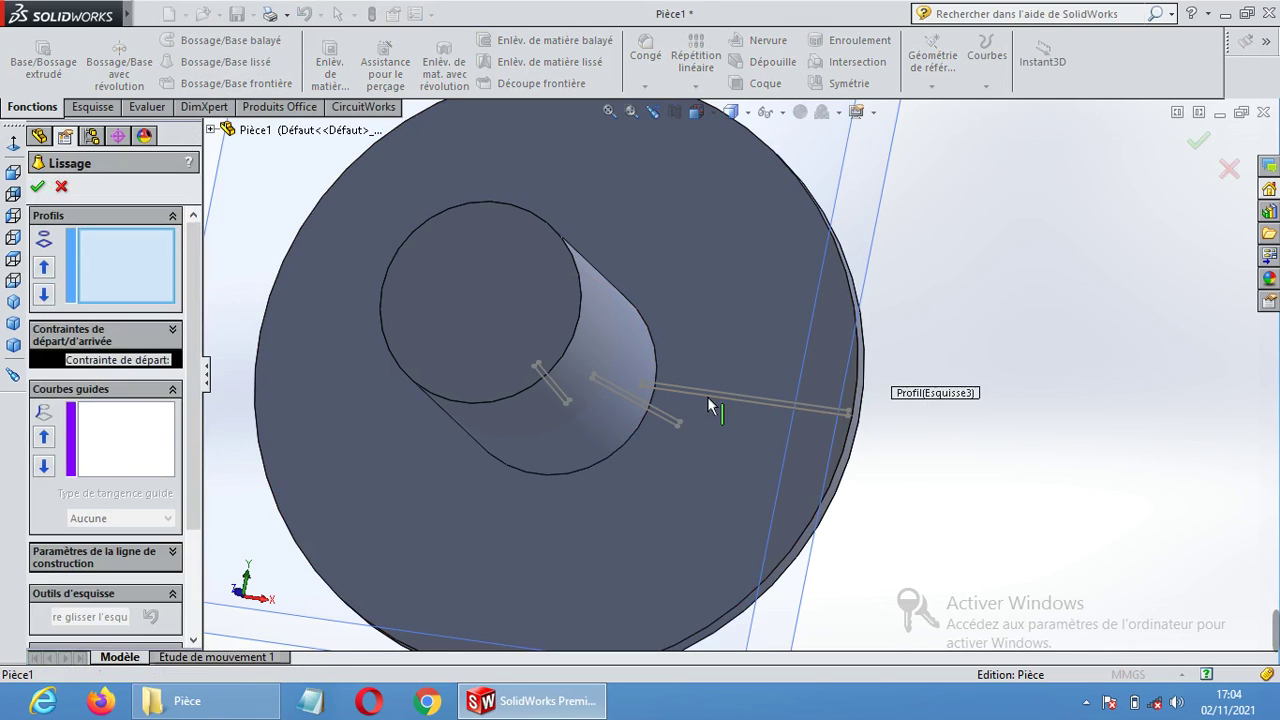
click(667, 427)
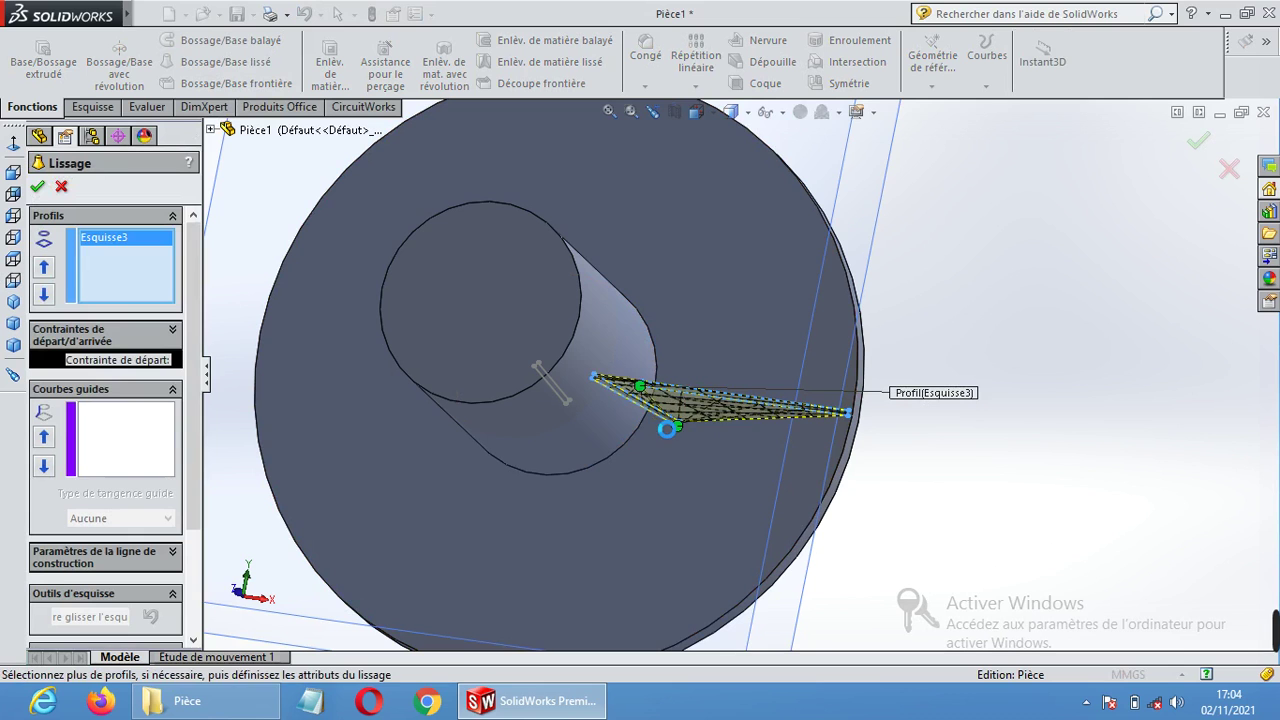
middle_drag(970, 340, 976, 282)
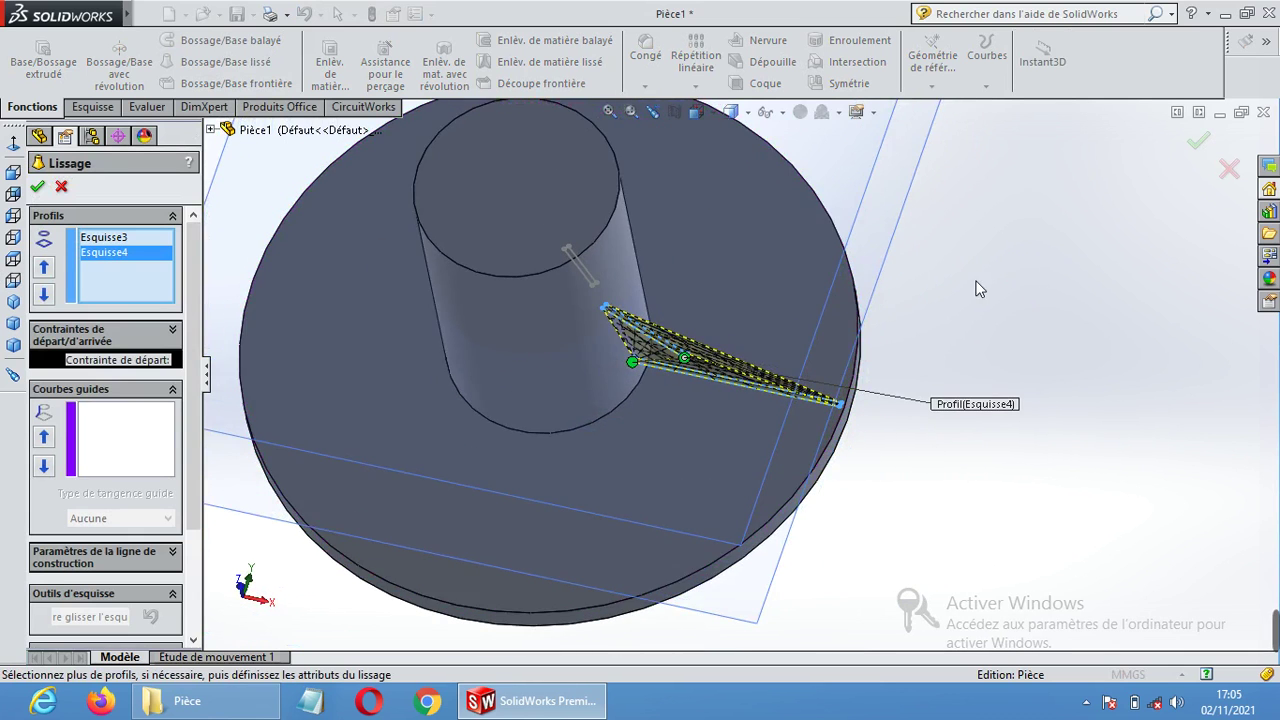
click(577, 269)
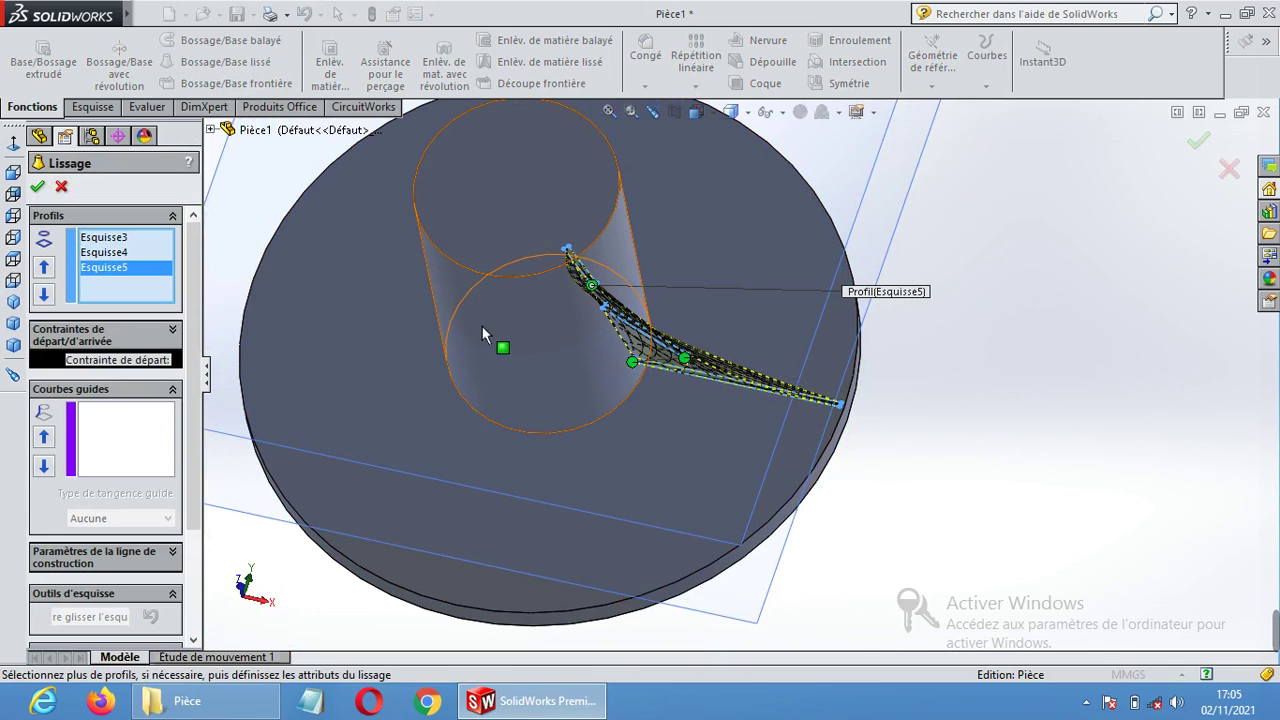
middle_drag(965, 416, 900, 445)
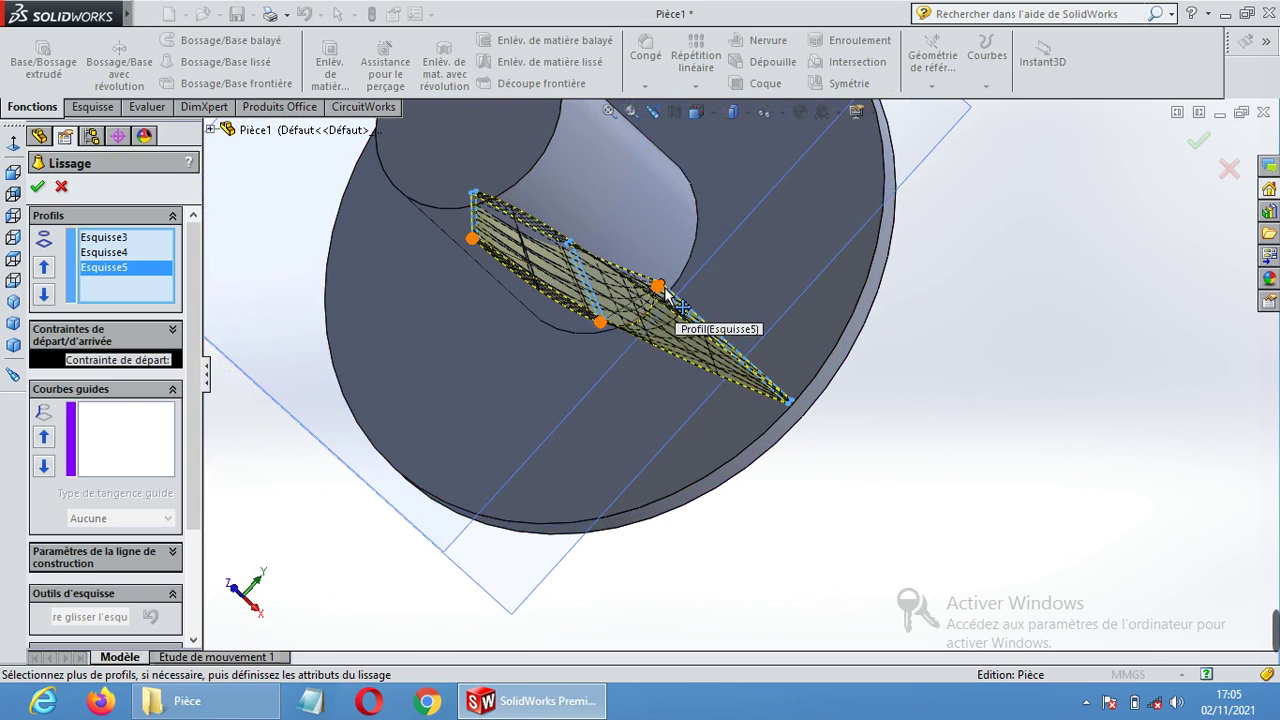
drag(659, 287, 788, 402)
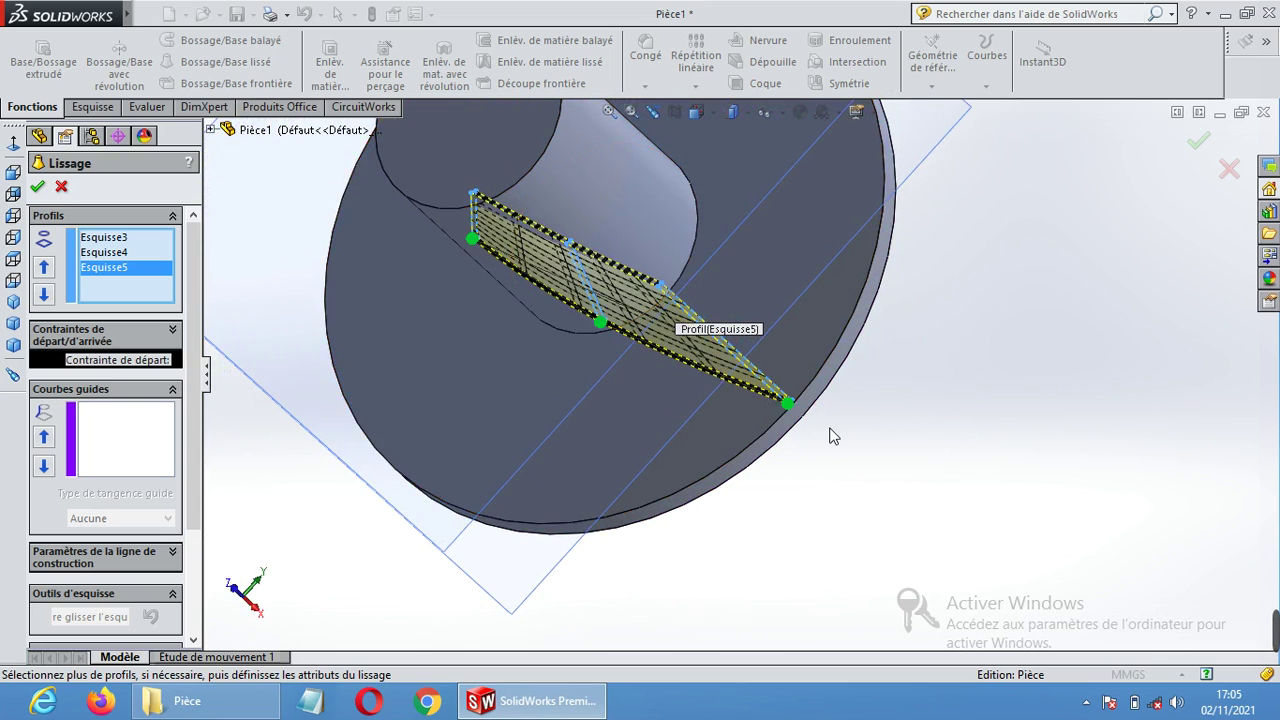
middle_drag(857, 431, 974, 363)
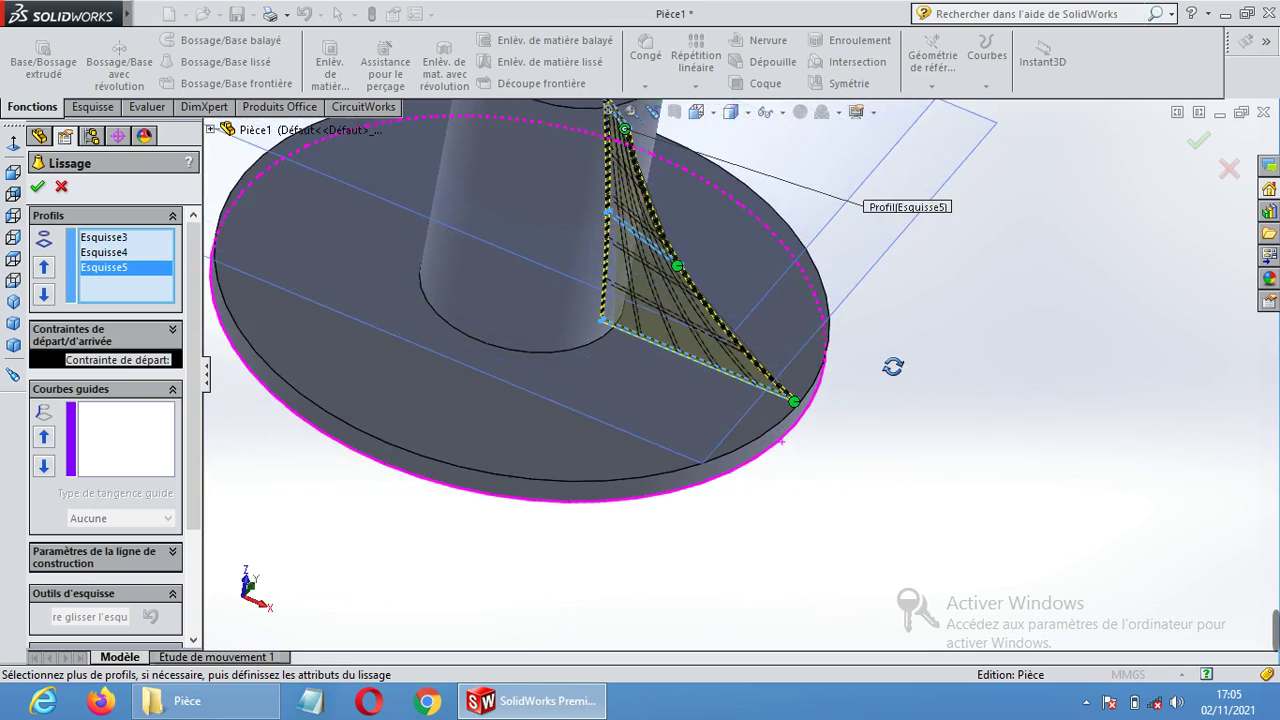
middle_drag(874, 353, 835, 340)
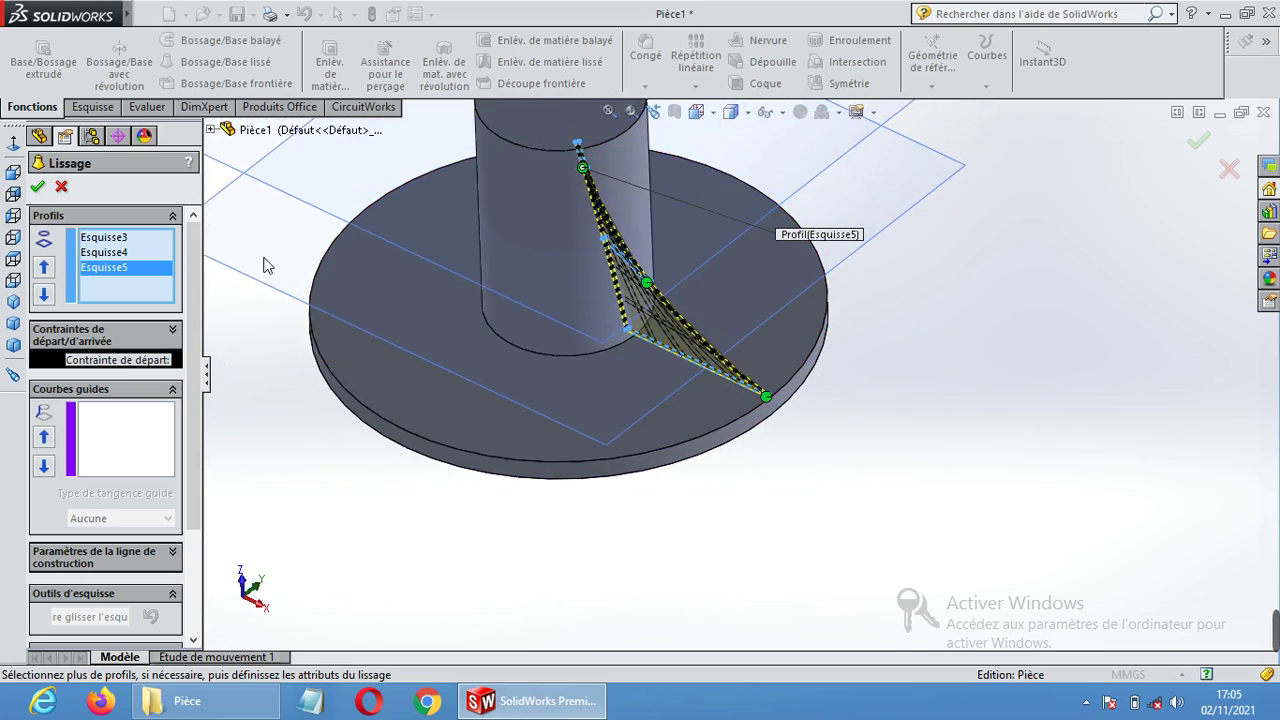
click(36, 188)
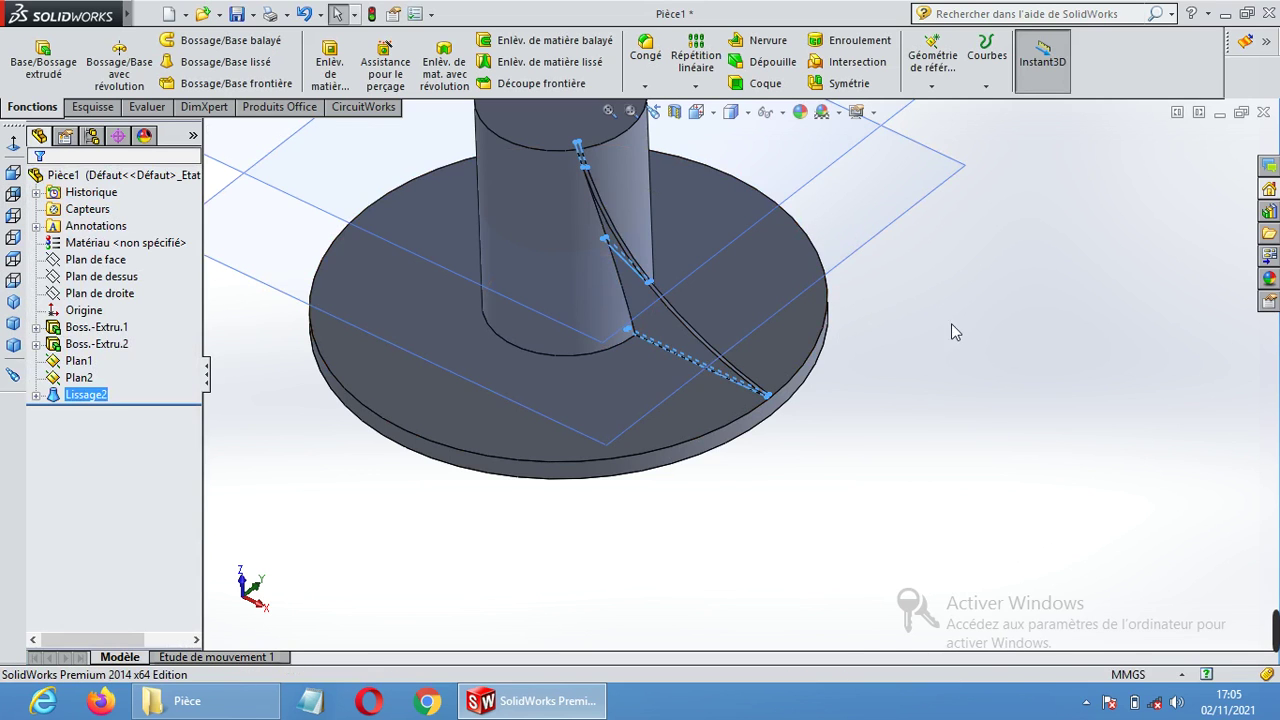
click(961, 327)
Hide the reference planes and turn on the display of temporary axes.
middle_drag(860, 450, 834, 446)
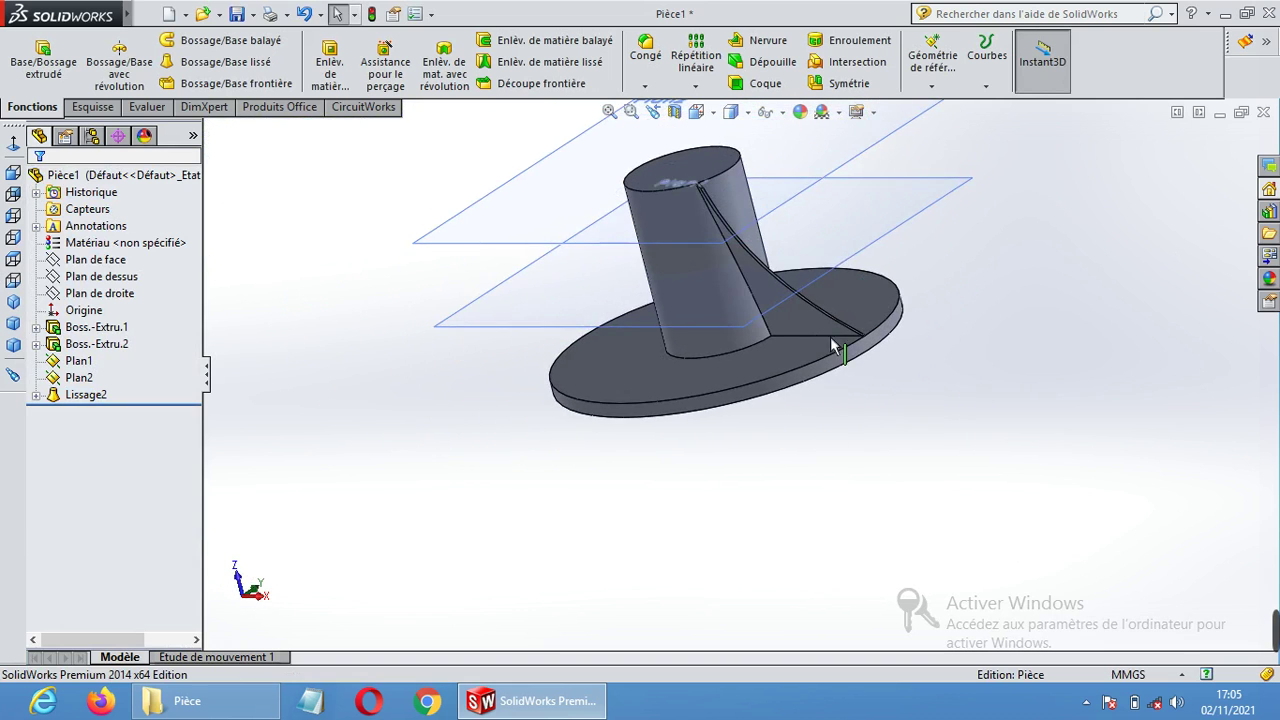
click(767, 112)
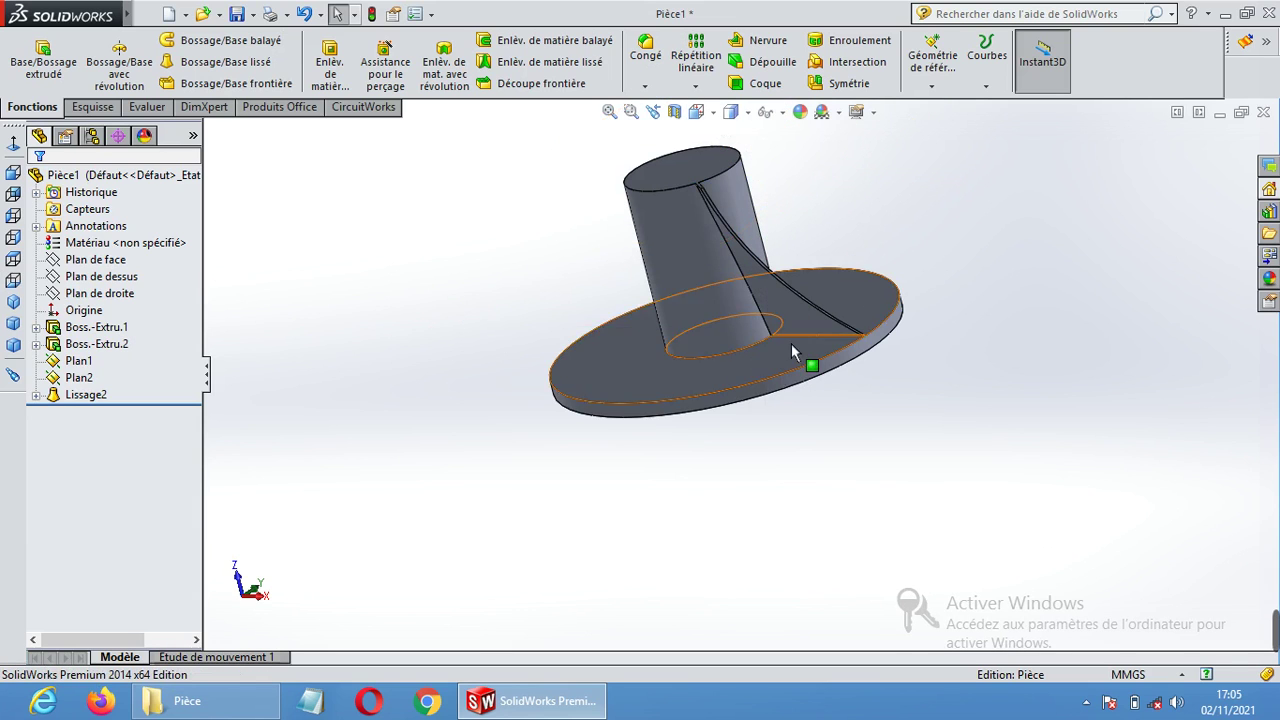
scroll(791, 343, up, 2)
middle_drag(914, 280, 893, 318)
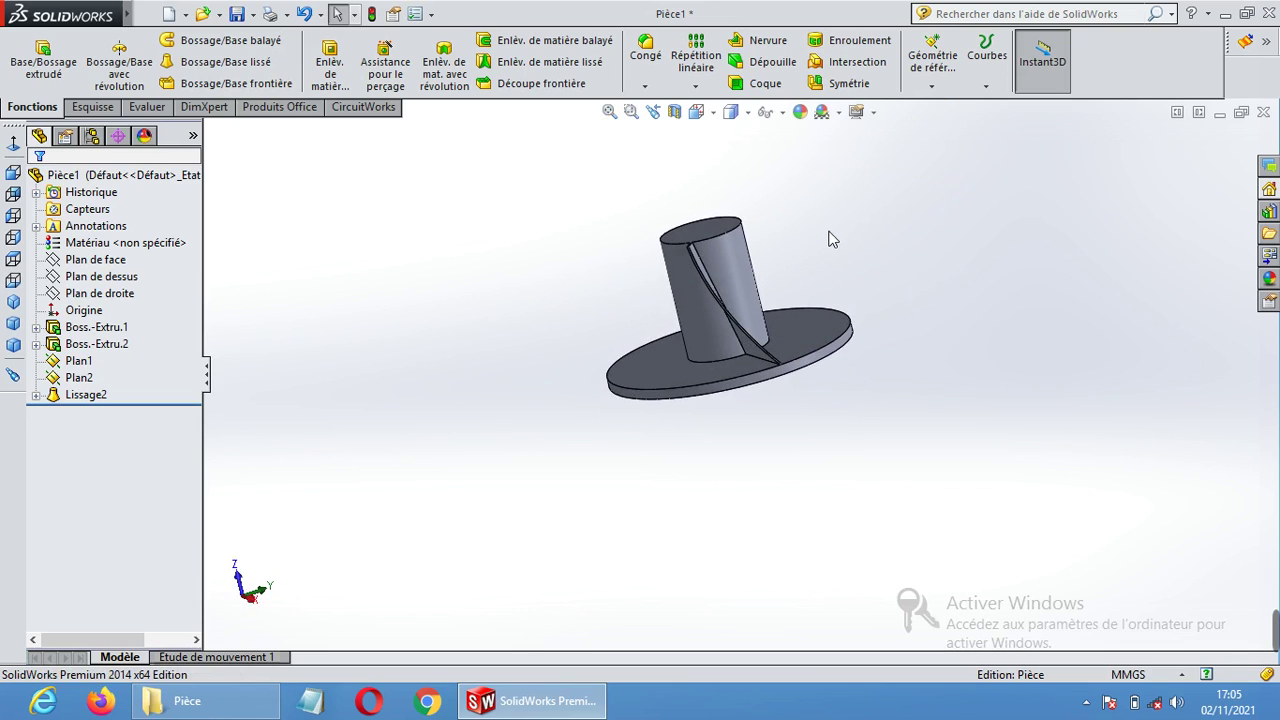
middle_drag(844, 259, 812, 188)
click(782, 112)
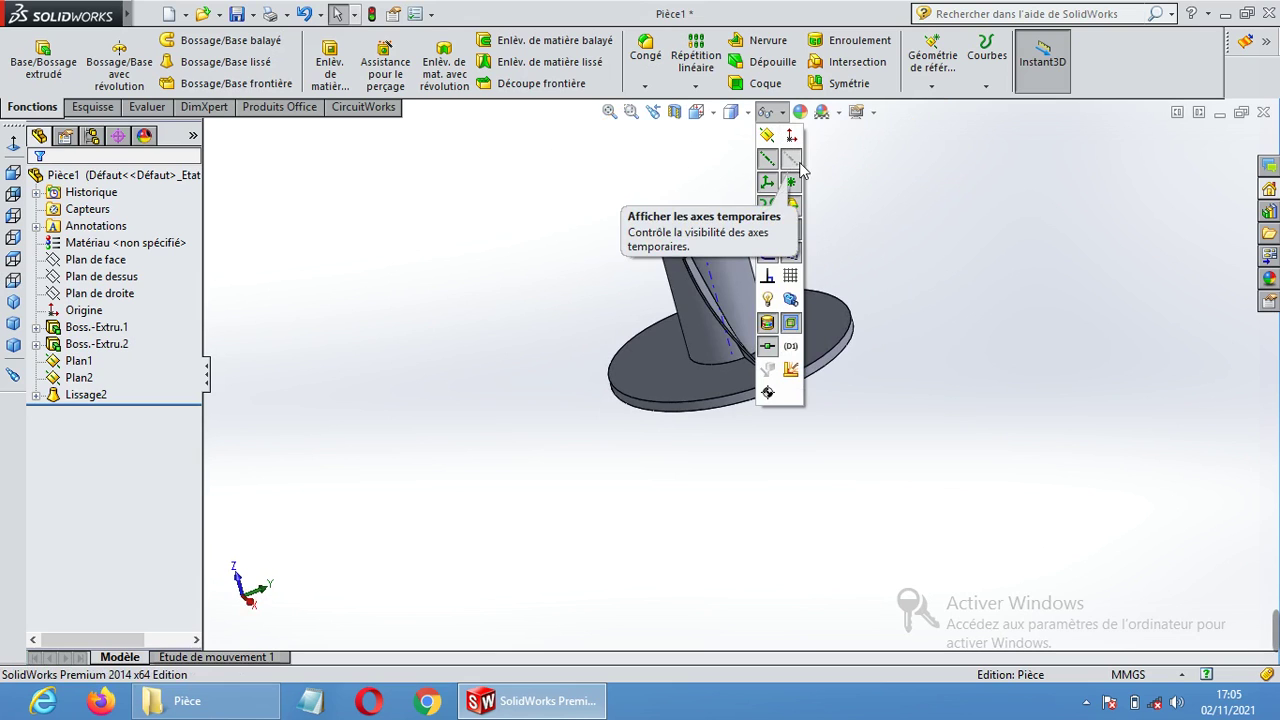
Create a circular pattern of the blade loft Lissage2 around the hub's temporary axis, with 12 equally spaced instances over 360 degrees.
middle_drag(836, 233, 826, 263)
click(695, 86)
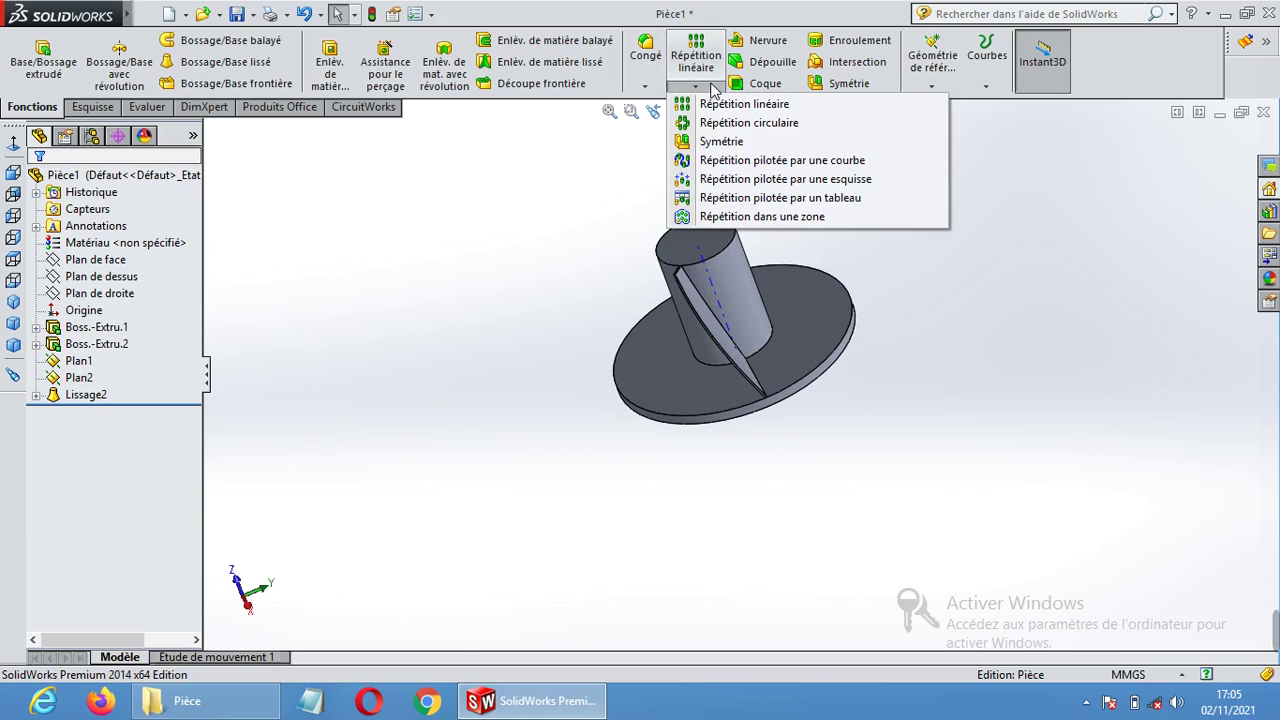
click(724, 122)
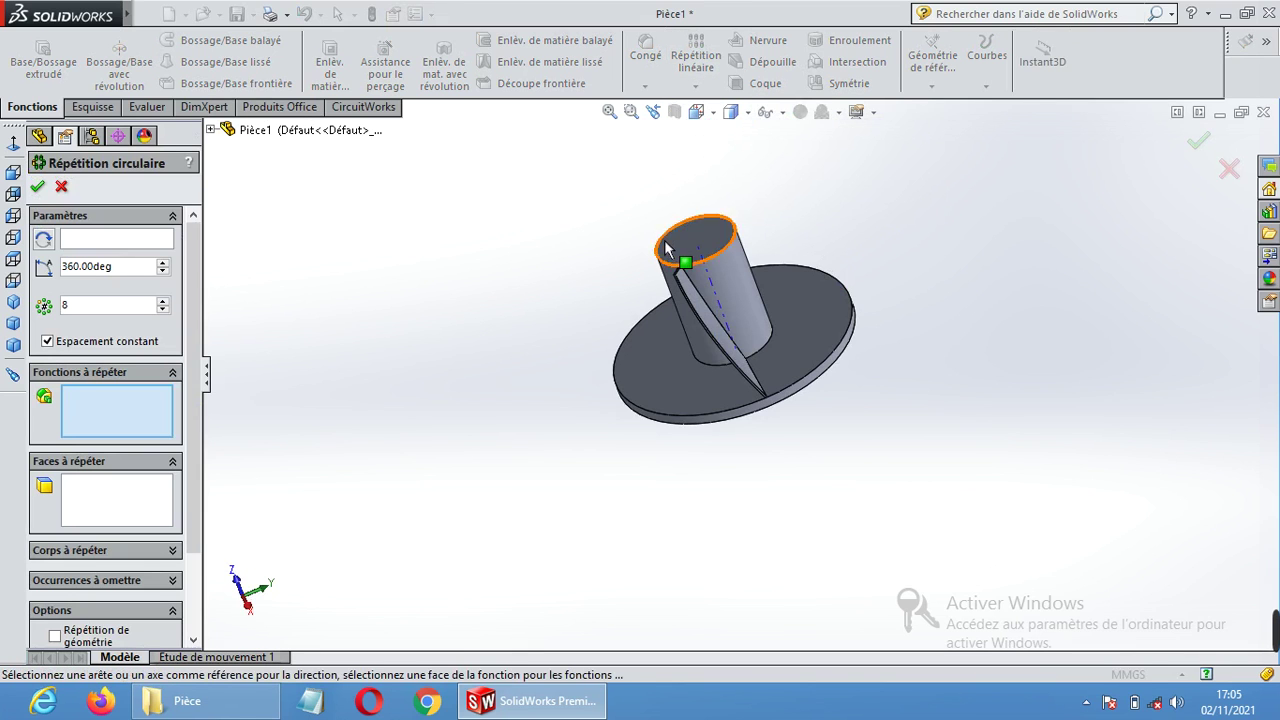
click(210, 130)
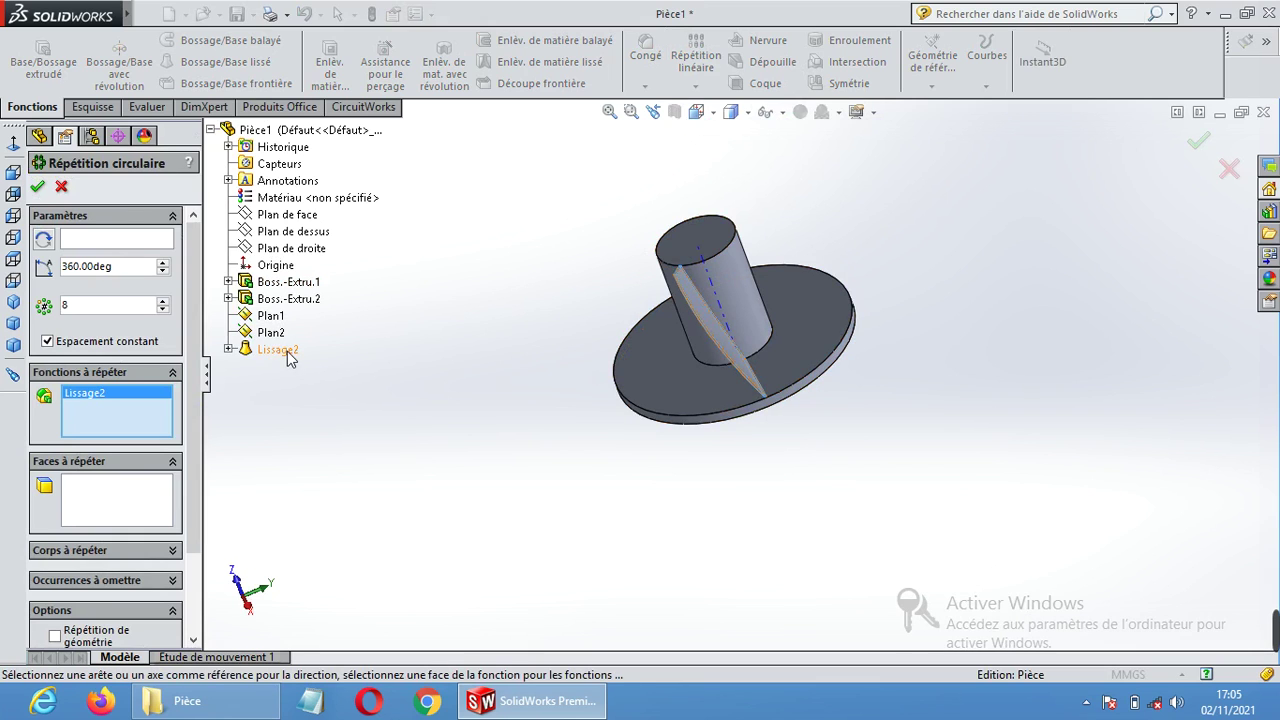
click(130, 240)
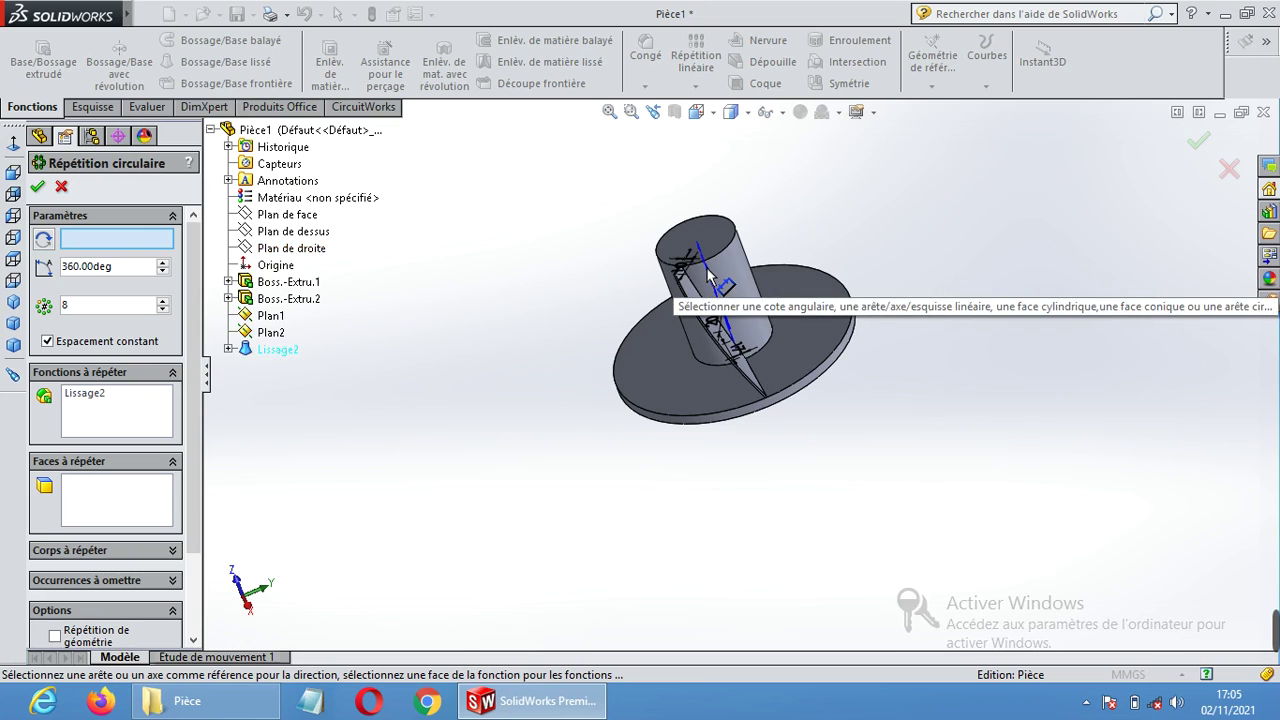
middle_drag(598, 214, 691, 253)
scroll(688, 288, down, 5)
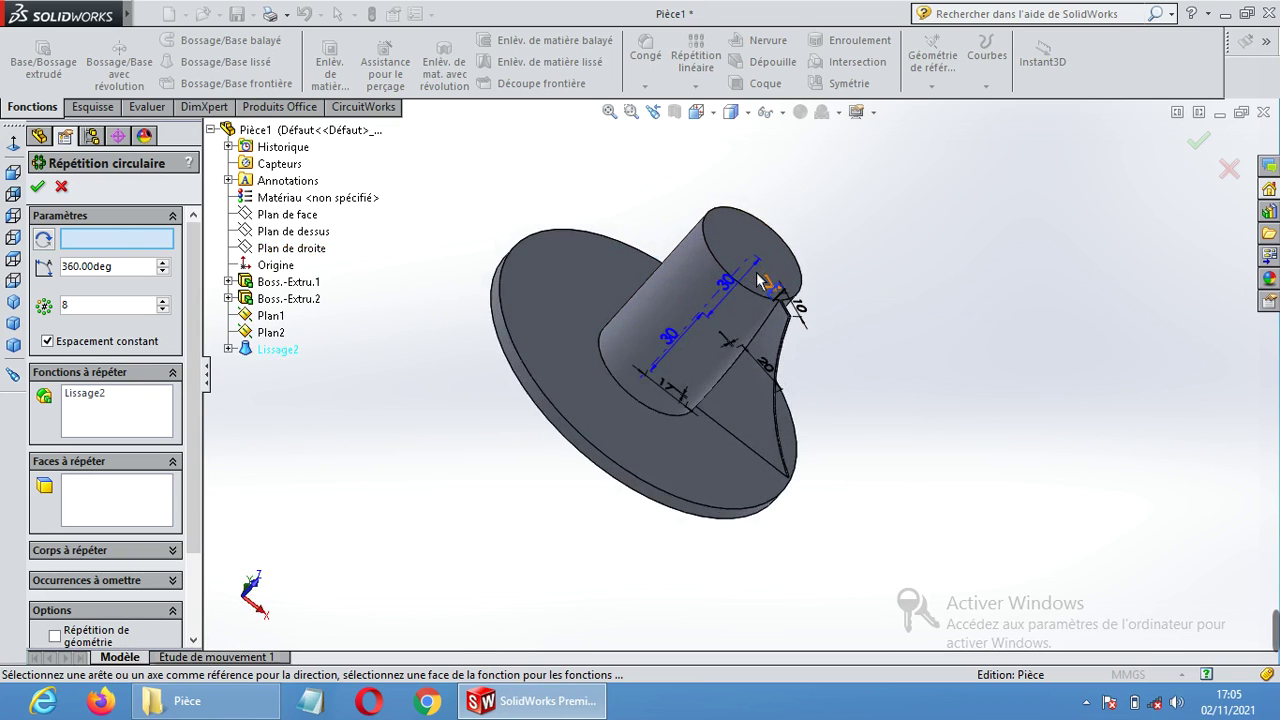
scroll(688, 288, down, 2)
click(741, 285)
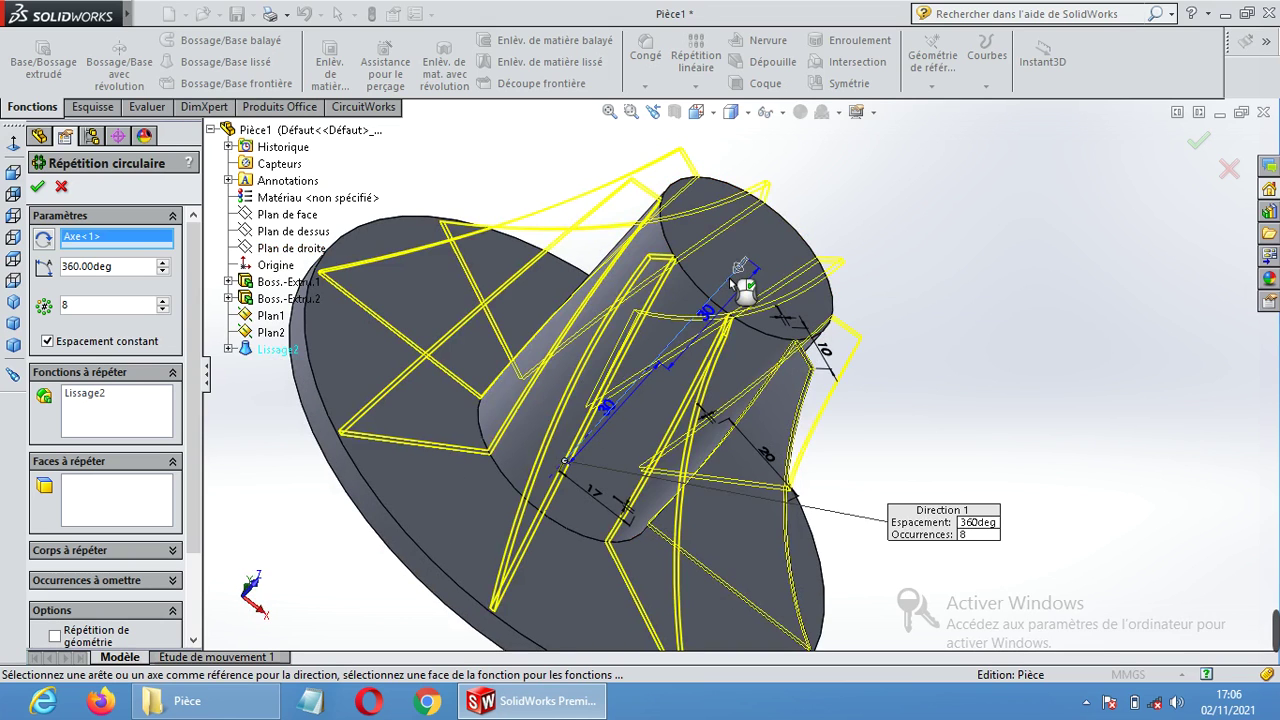
click(85, 307)
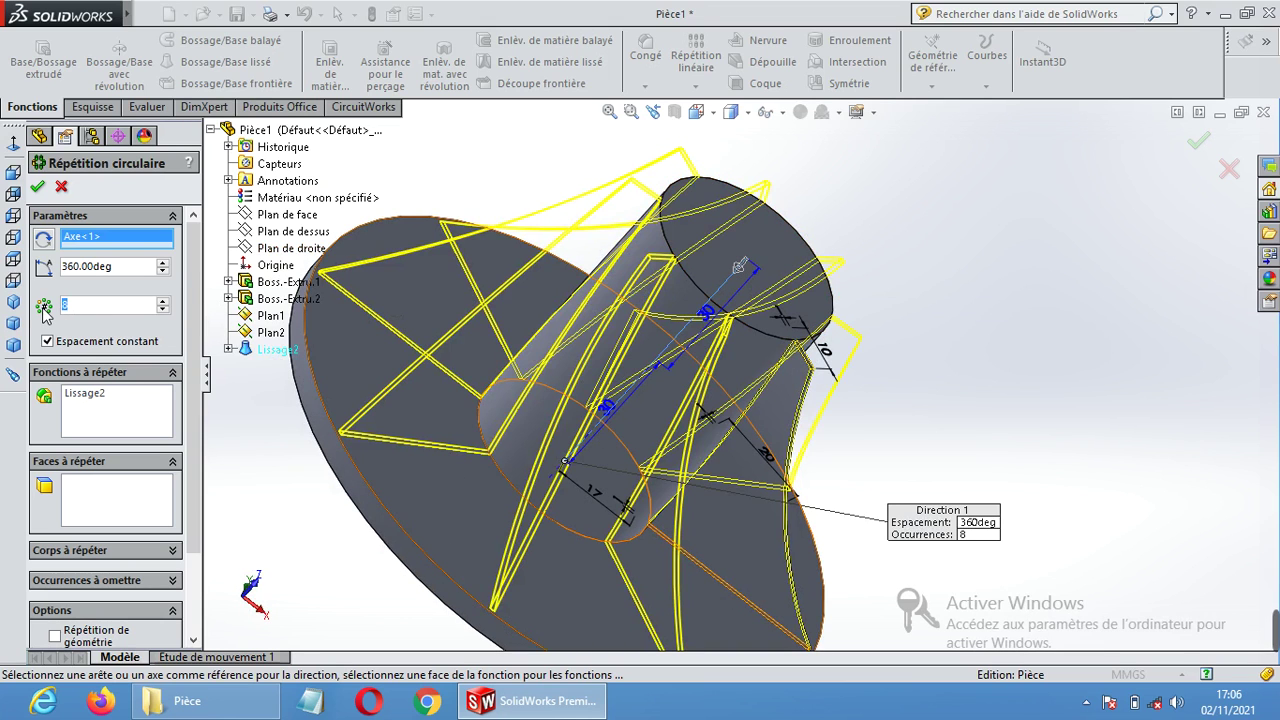
text(12)
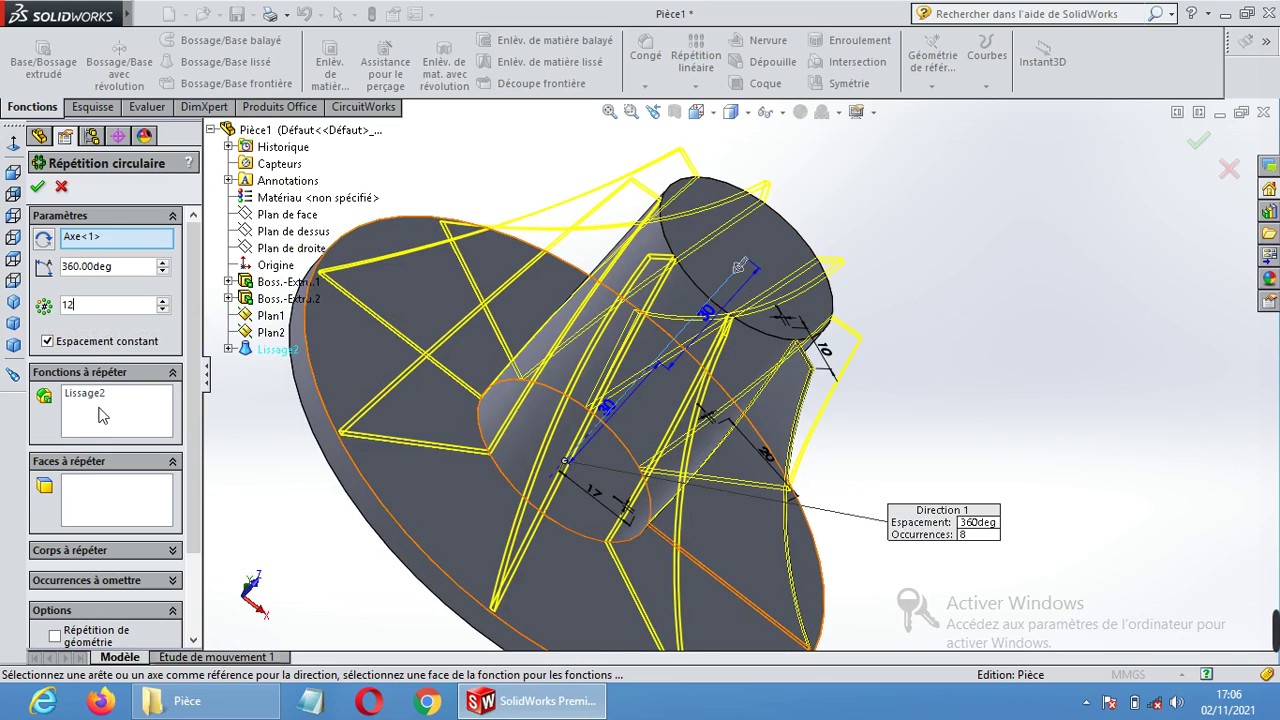
click(100, 415)
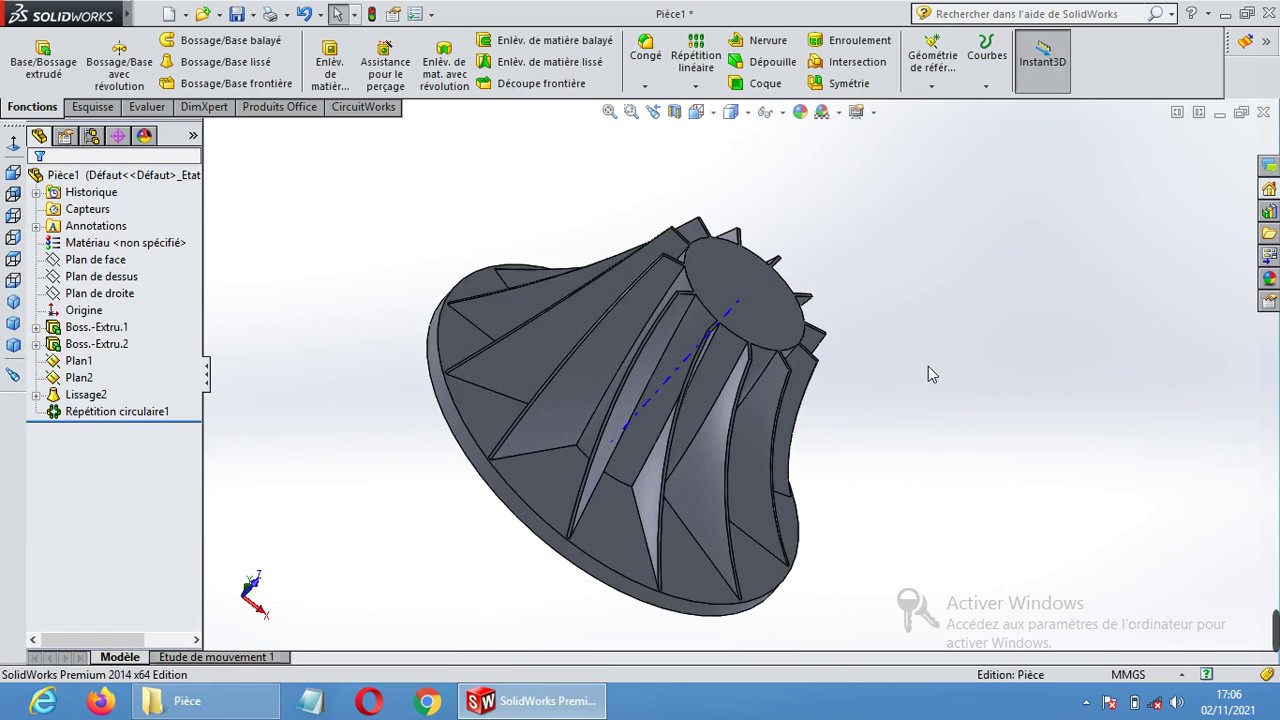
Examine the patterned impeller, compare it with the blades and hub of the open turbo2 part, and return to Pièce1.
middle_drag(929, 371, 908, 469)
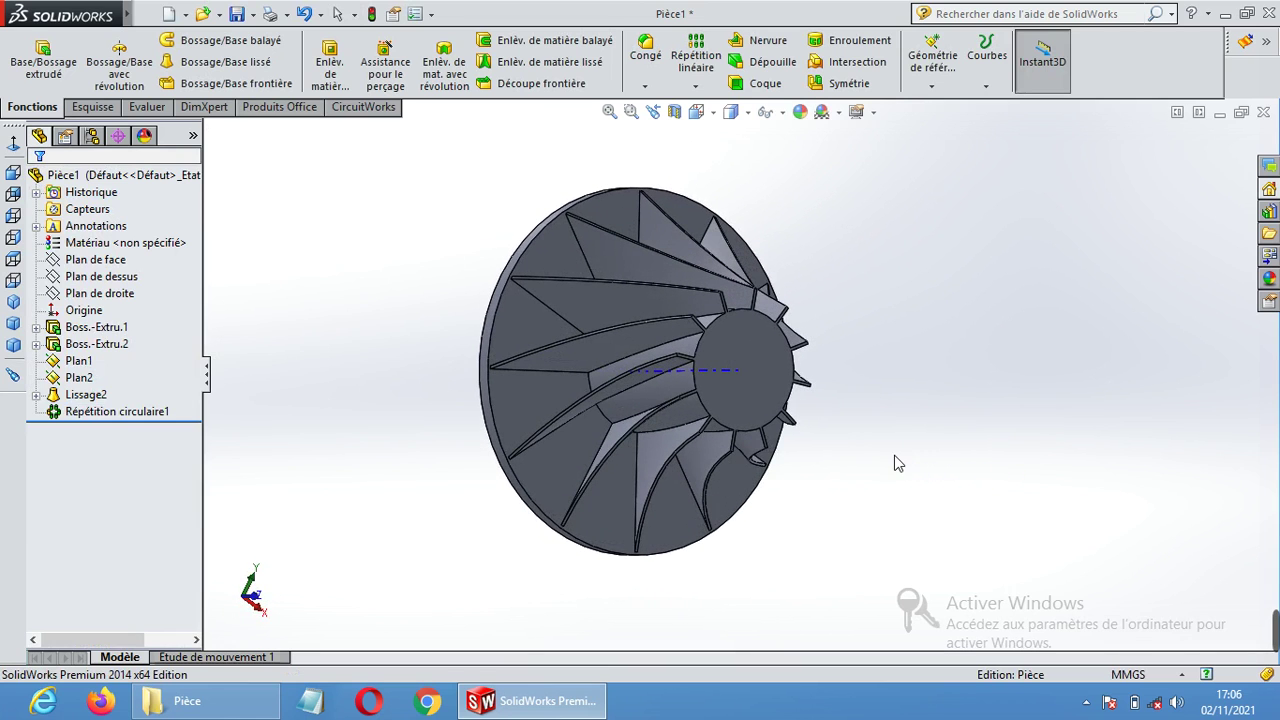
middle_drag(935, 400, 920, 378)
click(66, 349)
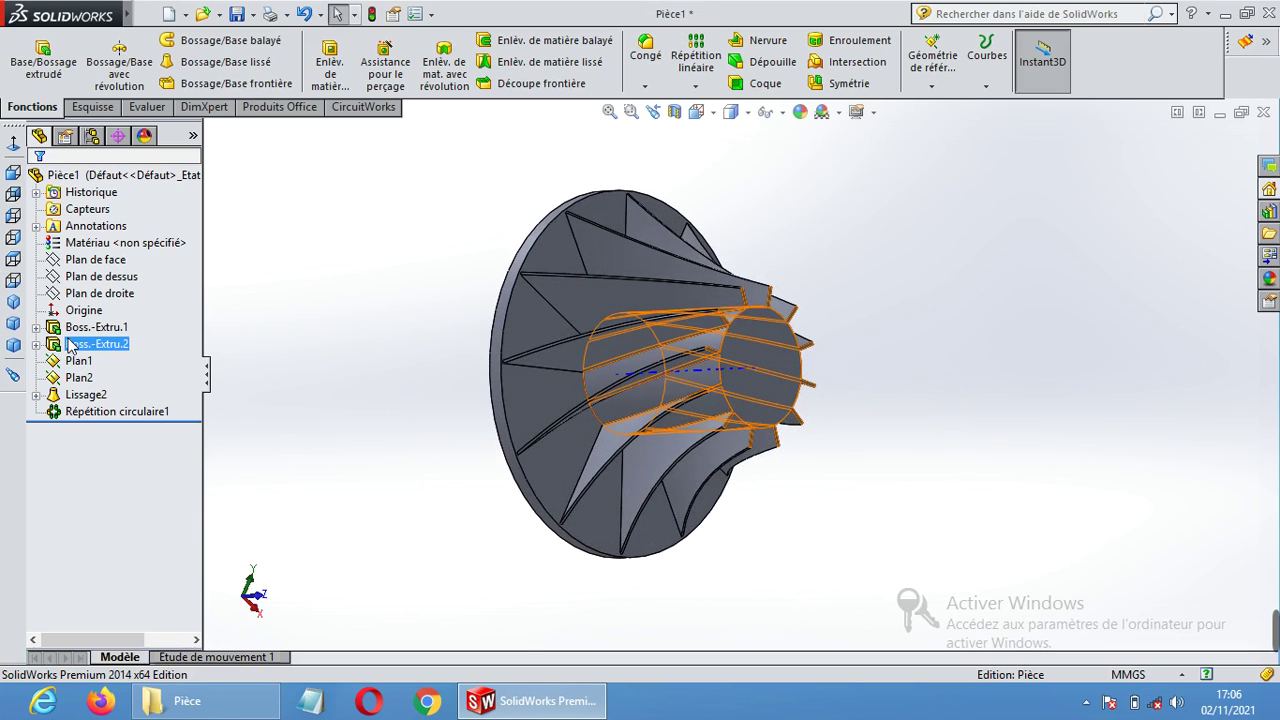
click(1222, 113)
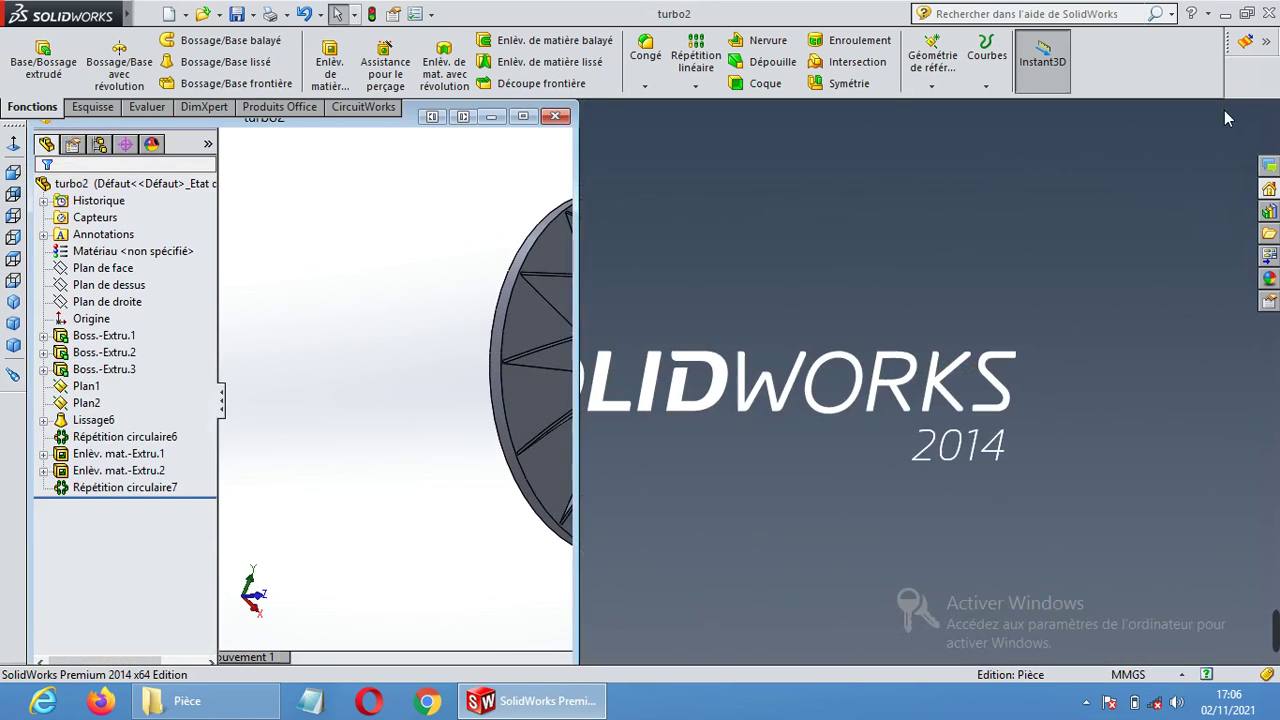
click(522, 116)
middle_drag(1023, 404, 1067, 388)
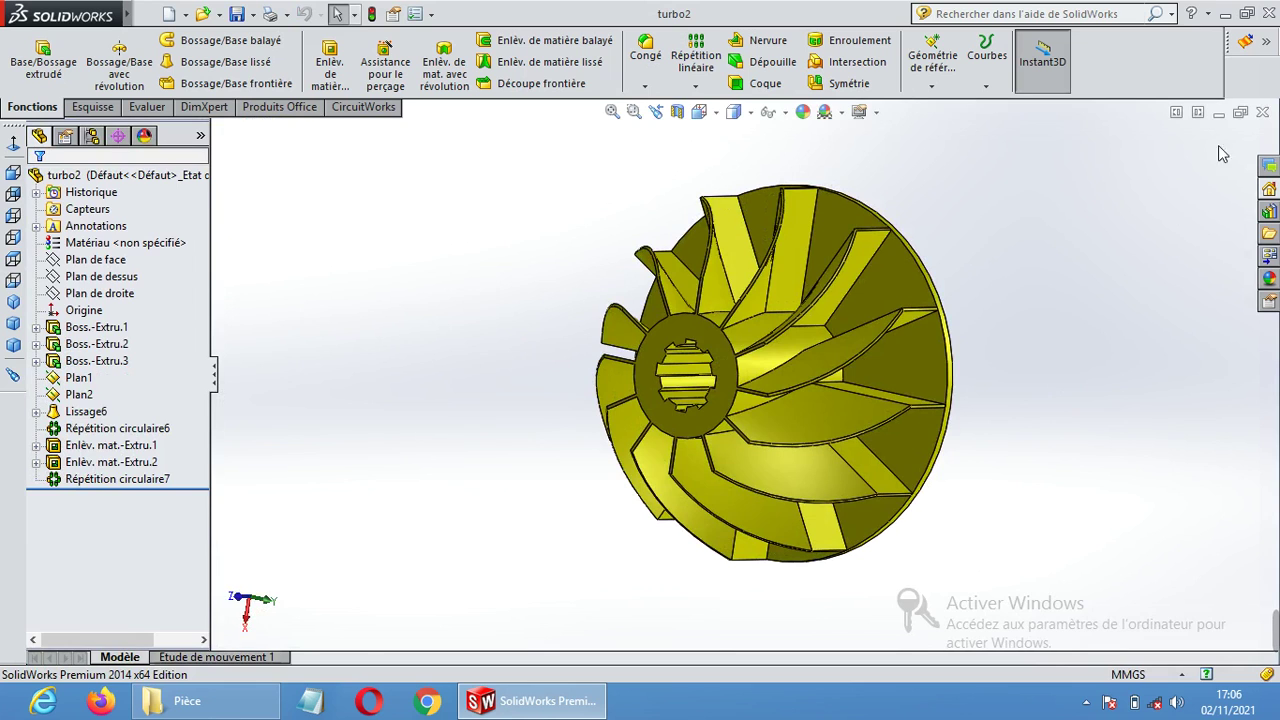
click(1218, 113)
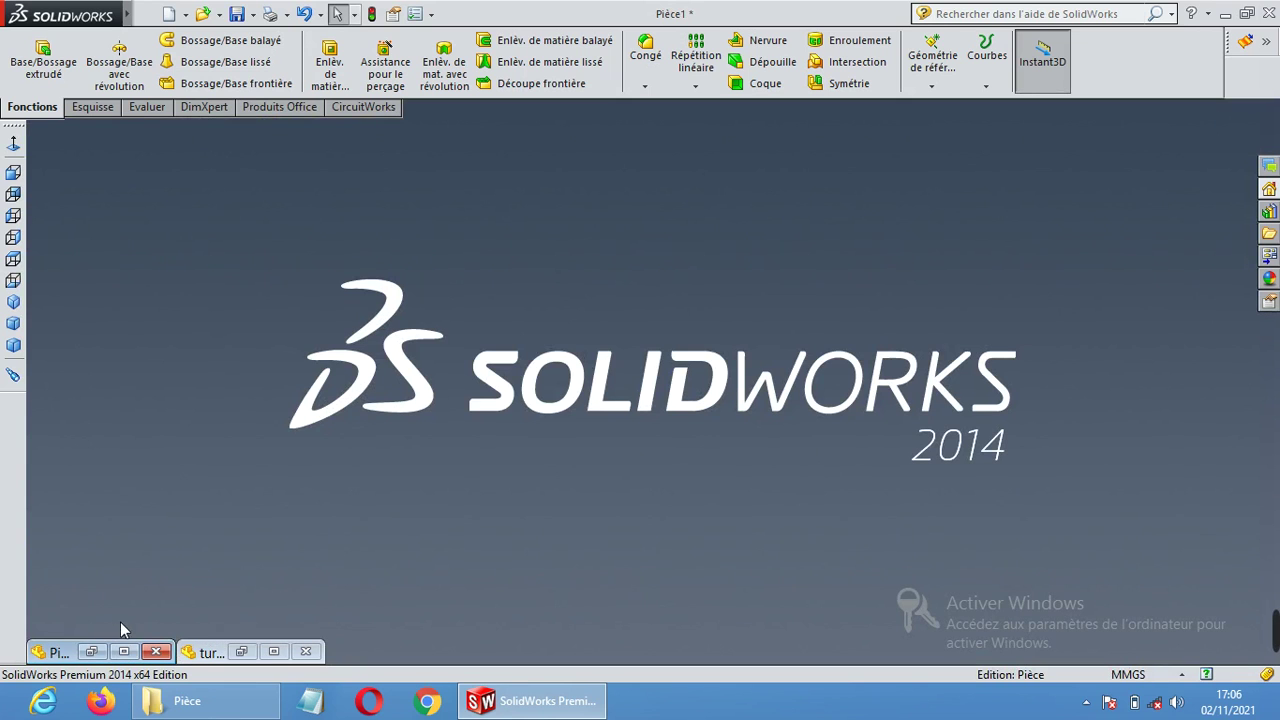
click(273, 651)
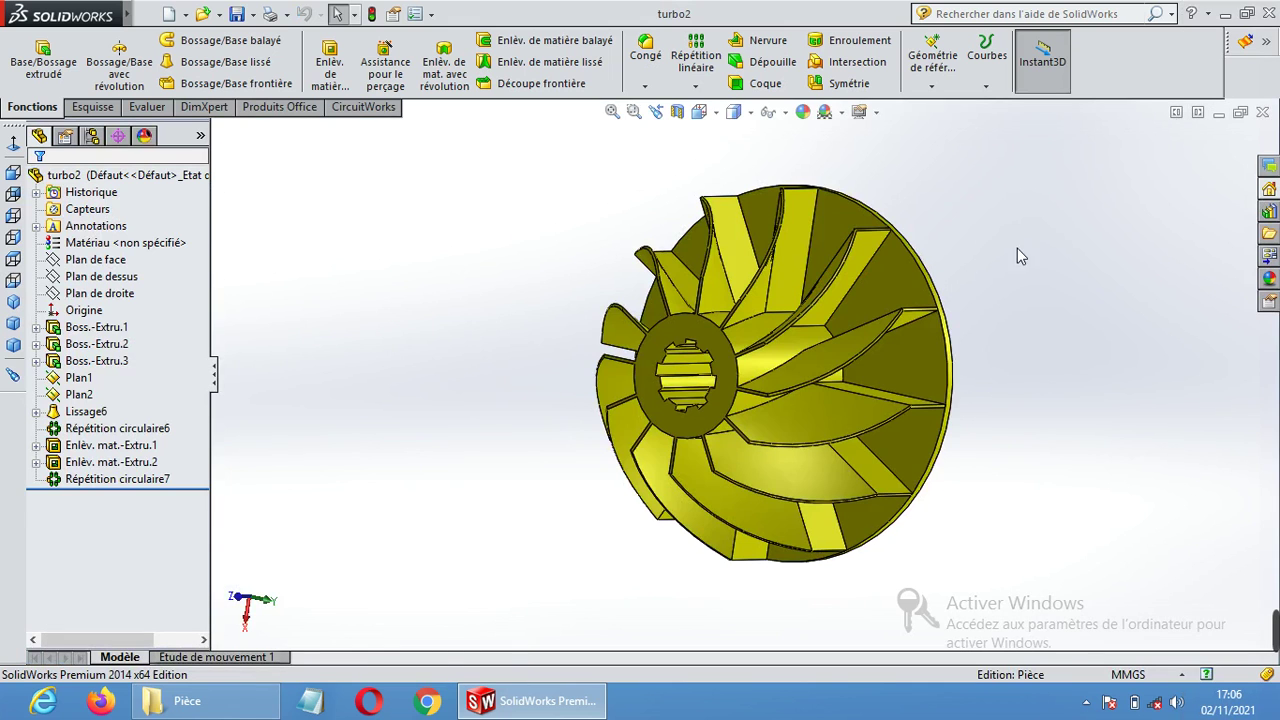
middle_drag(1020, 256, 946, 264)
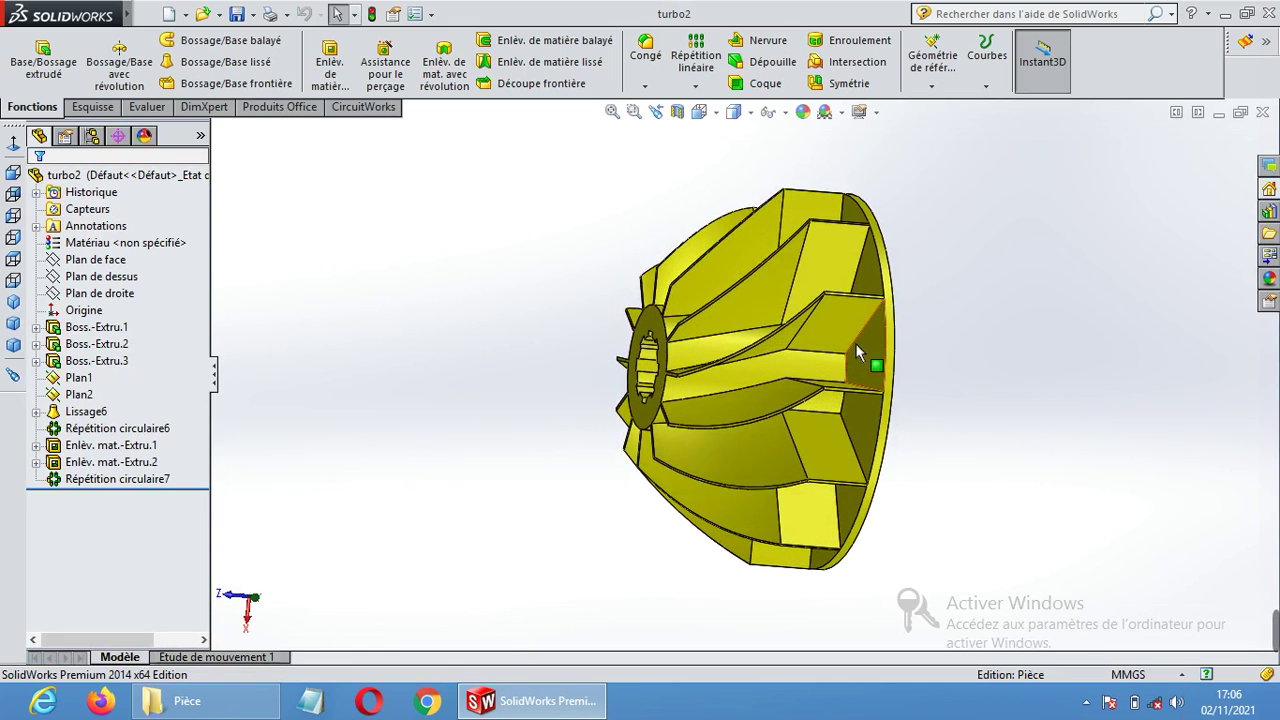
middle_drag(855, 343, 885, 280)
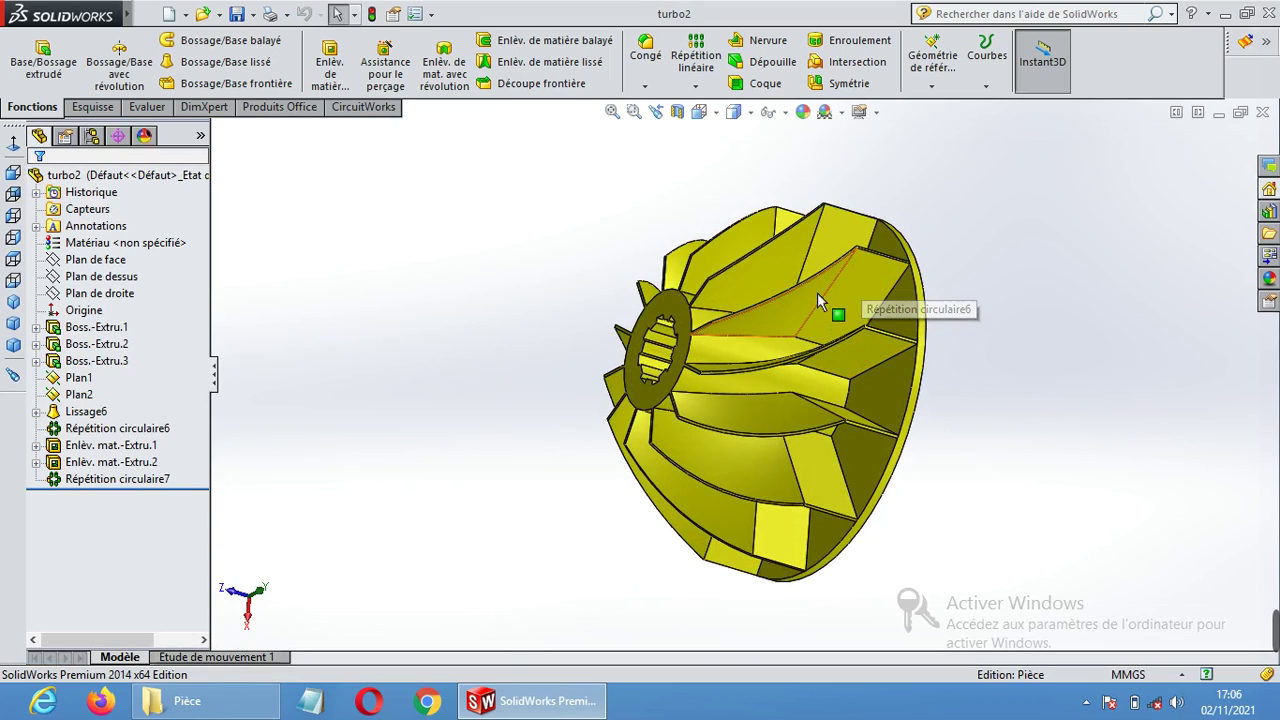
click(1219, 113)
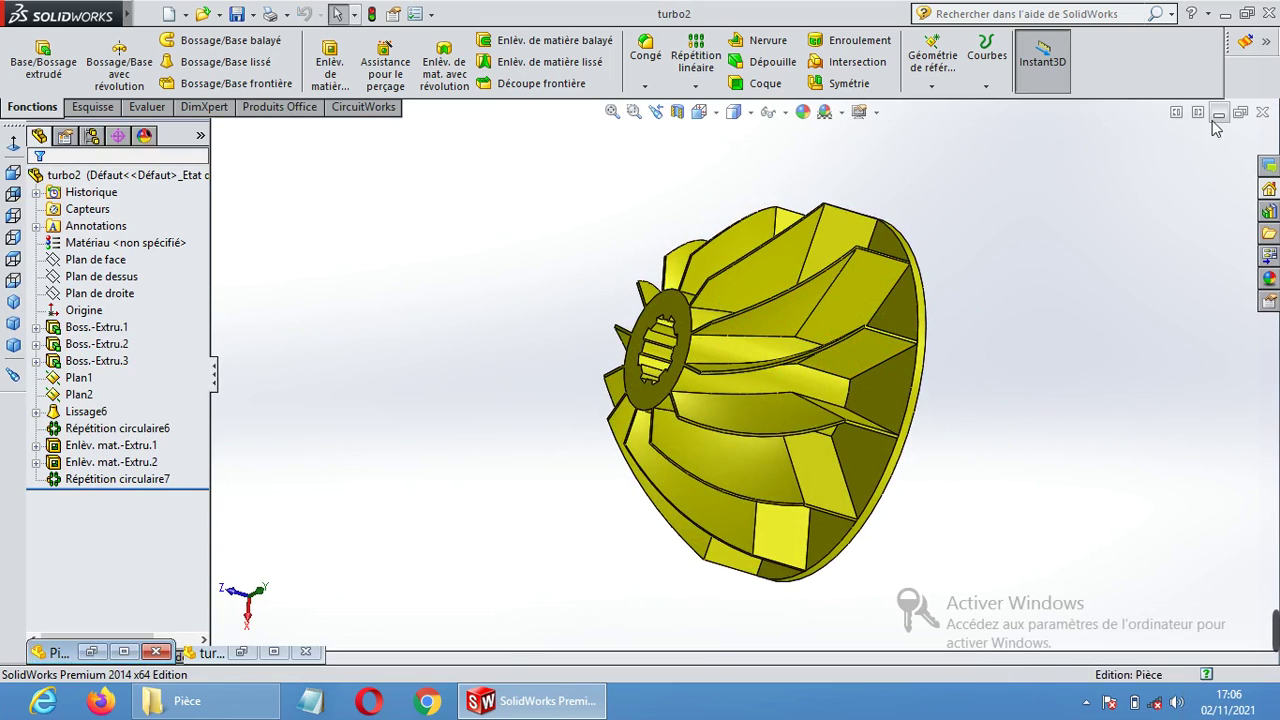
click(123, 652)
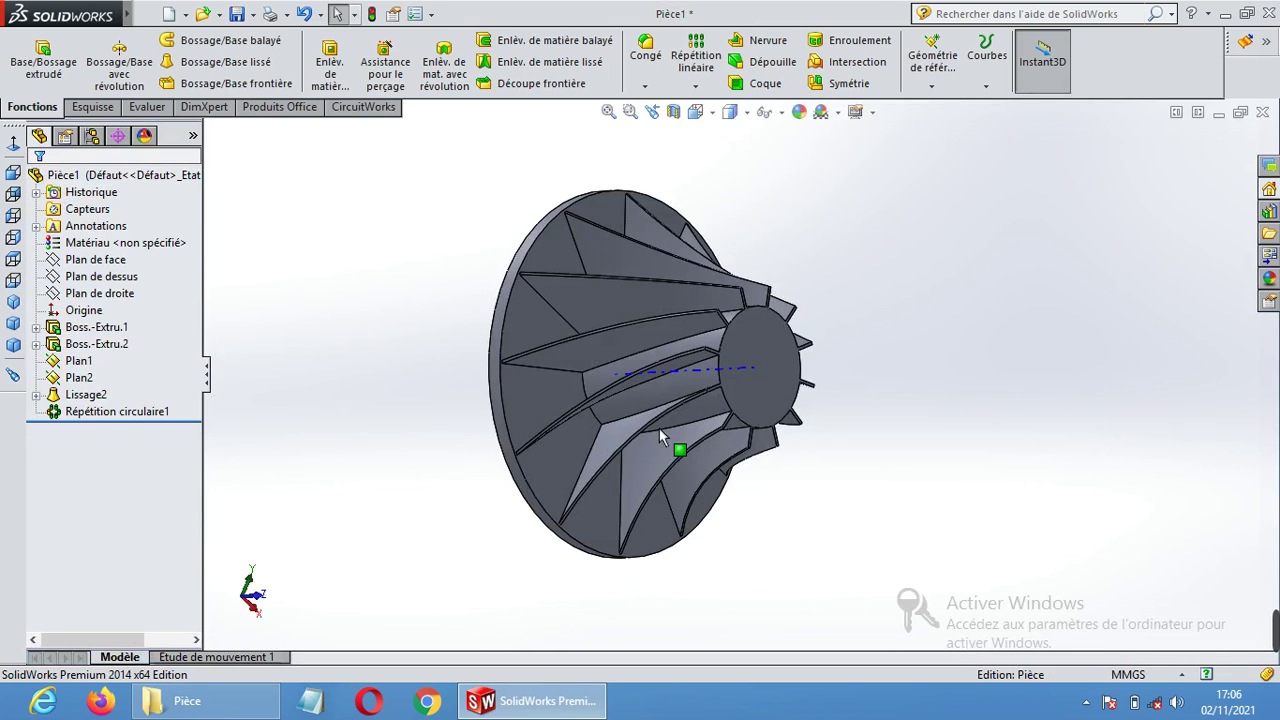
Try a depth of 80 mm for the hub extrusion Boss.-Extru.2 and undo the change.
middle_drag(866, 349, 830, 276)
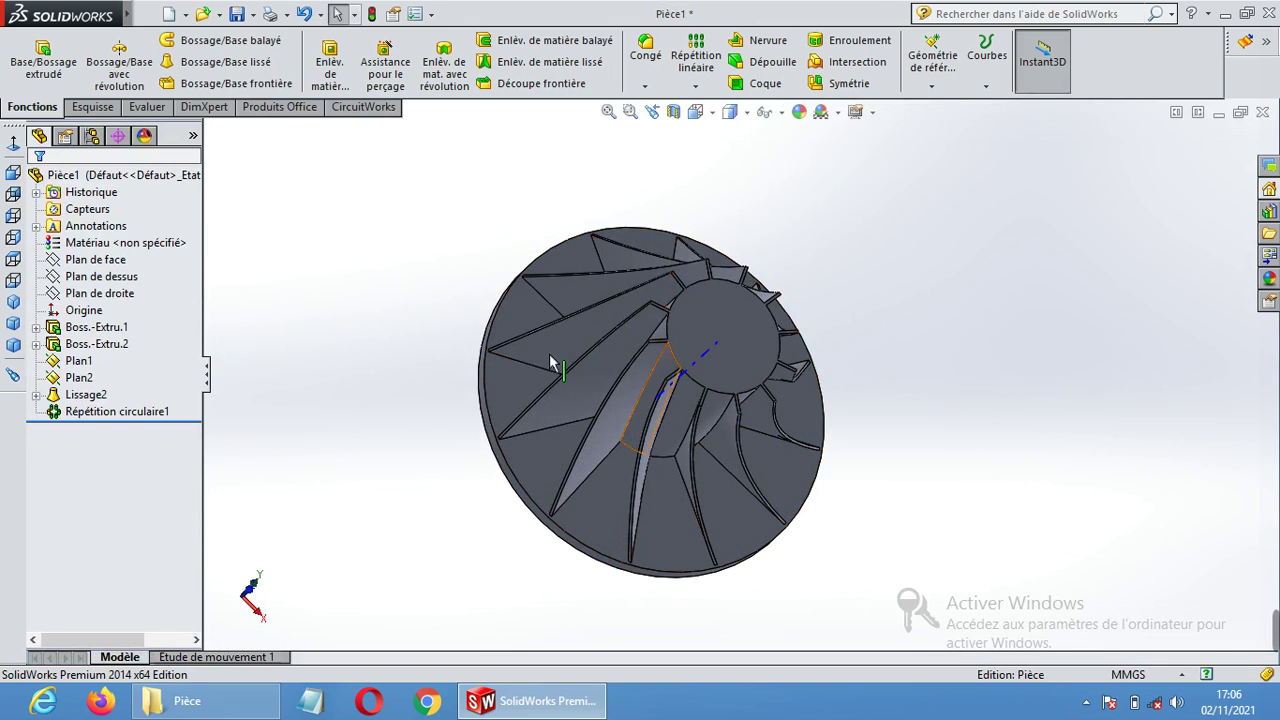
click(108, 329)
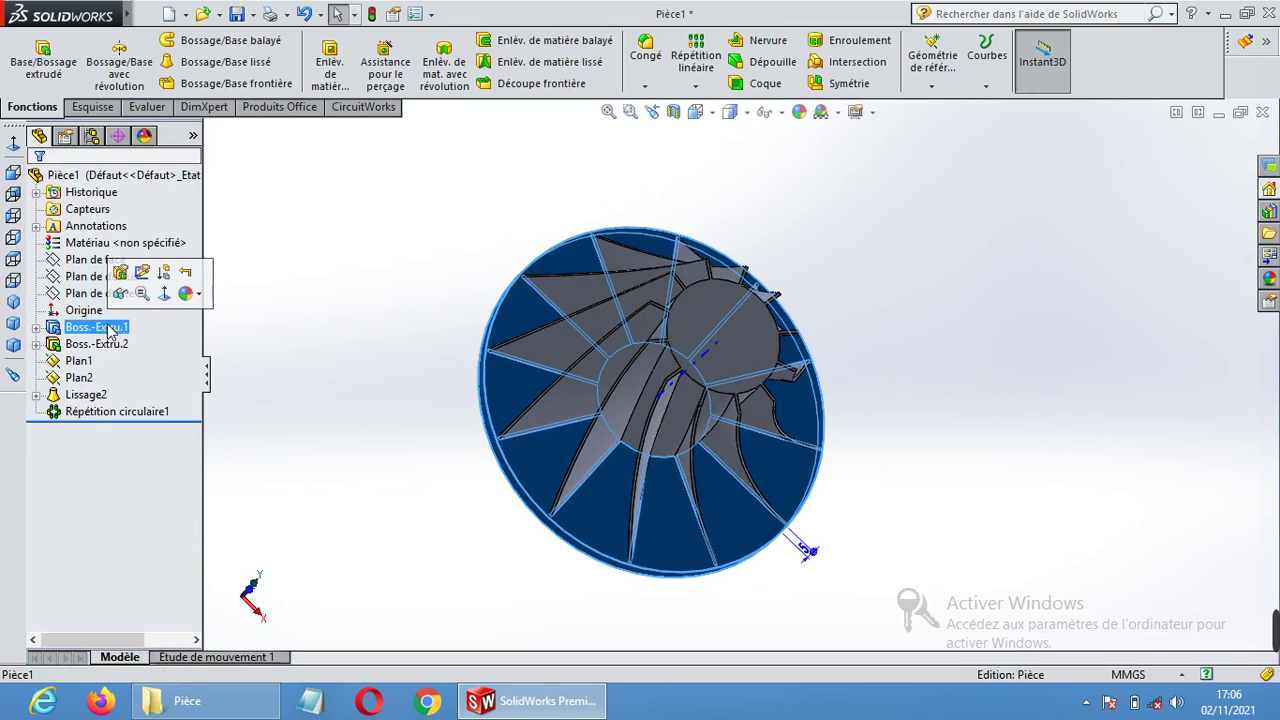
click(108, 343)
click(121, 292)
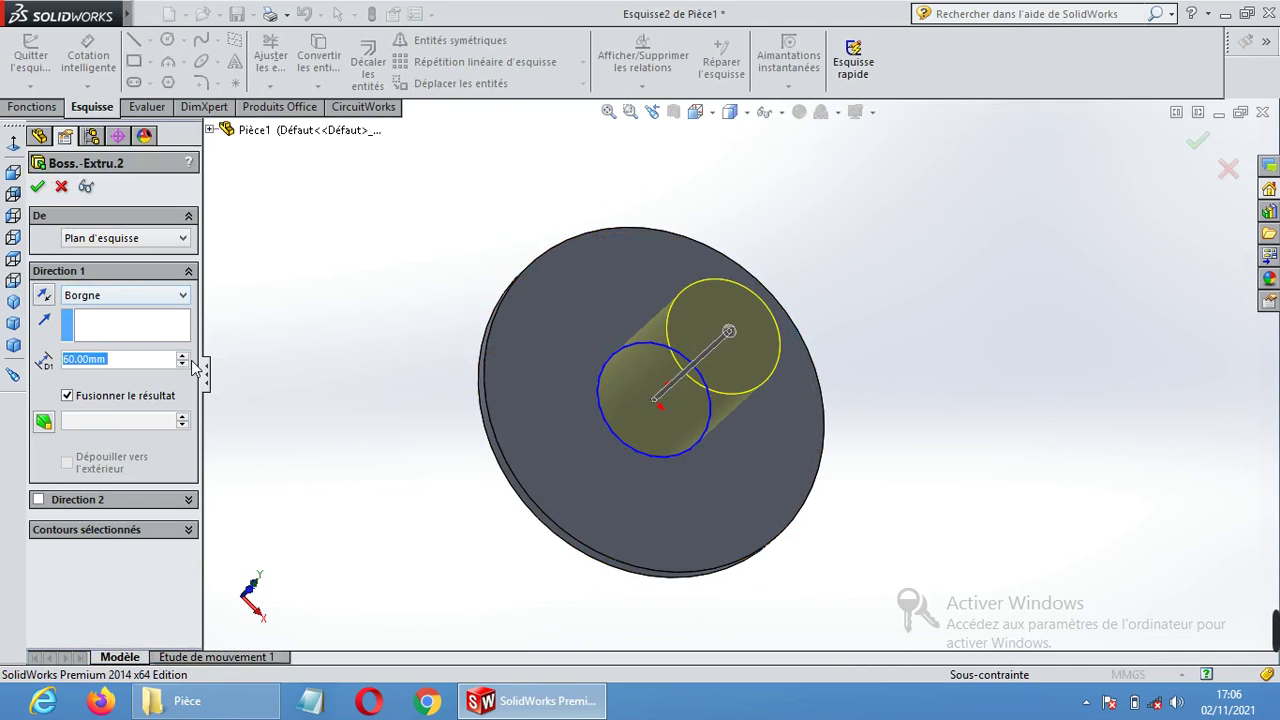
click(182, 356)
click(182, 356)
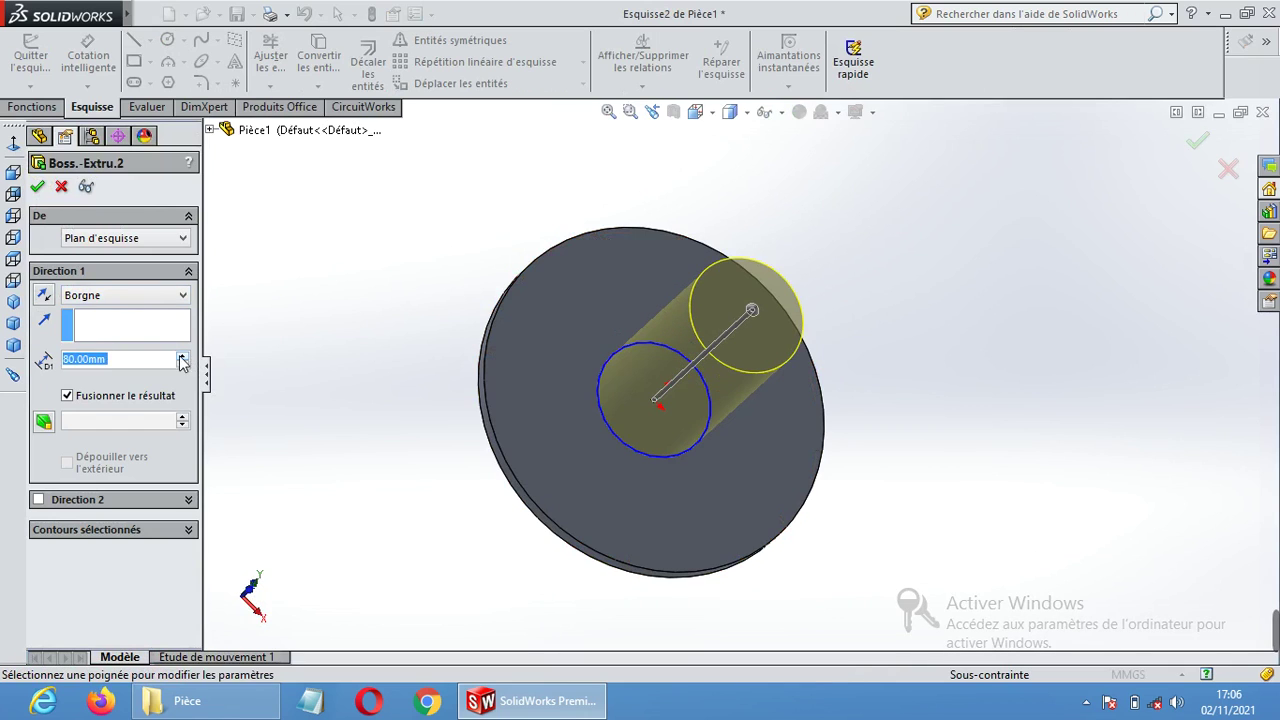
click(38, 189)
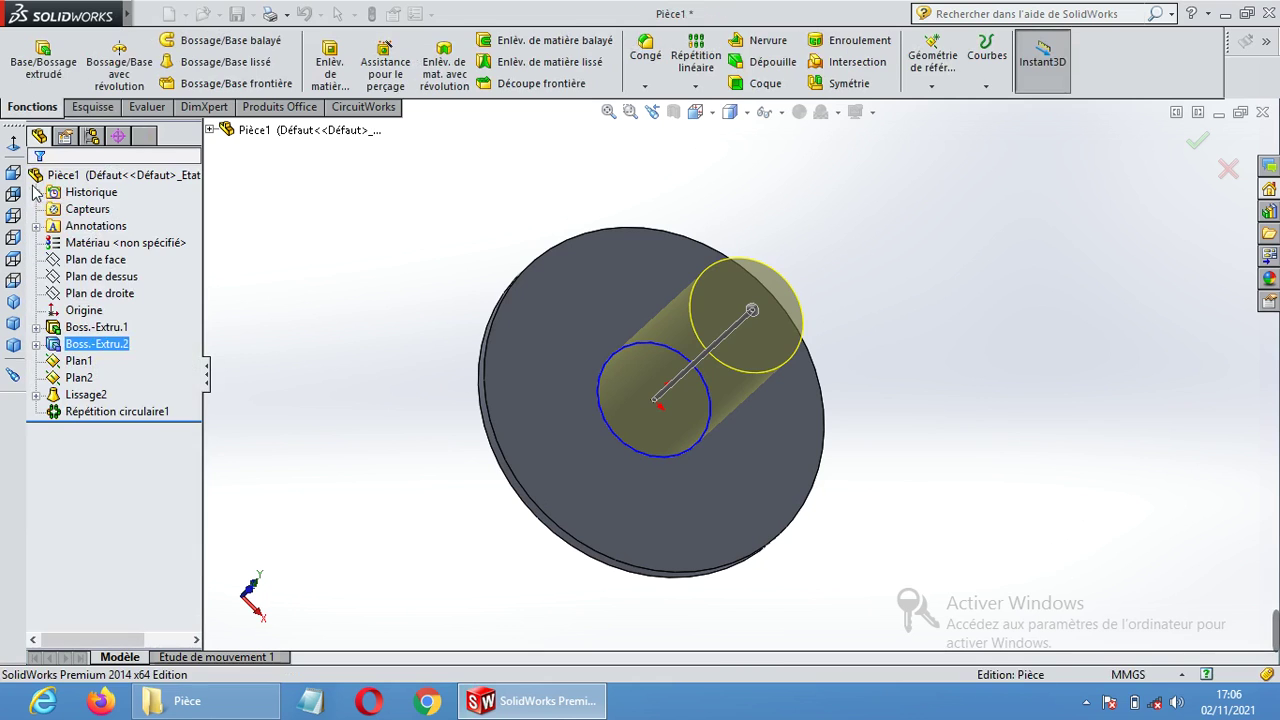
click(863, 289)
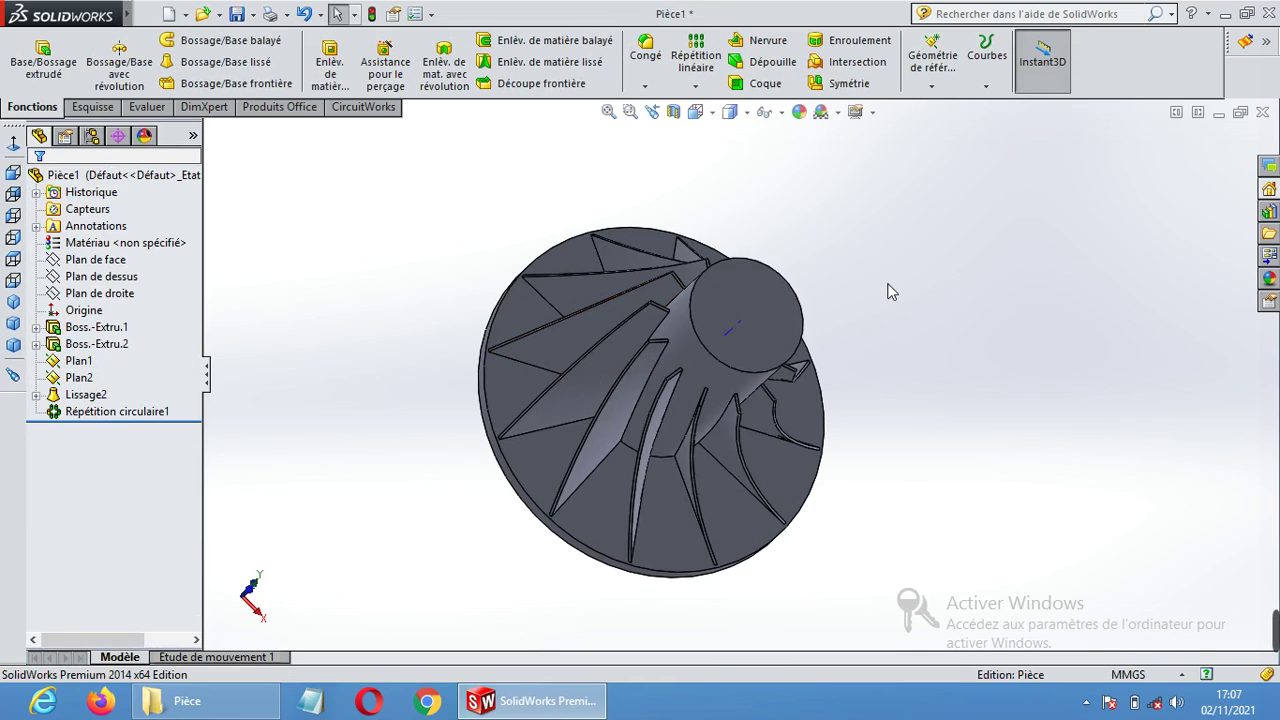
middle_drag(892, 291, 881, 203)
middle_drag(1006, 406, 1000, 310)
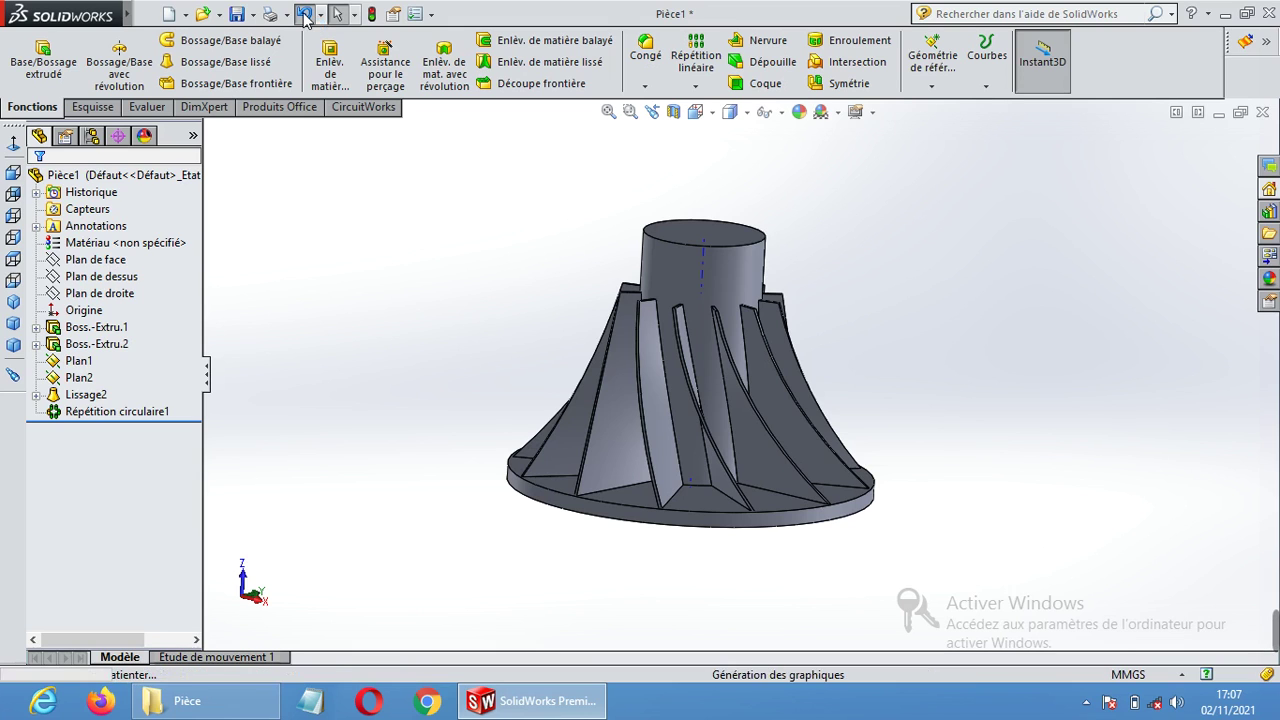
Sketch a circle of radius 15 mm centred on the origin on the hub's top end face.
middle_drag(905, 239, 878, 308)
click(735, 295)
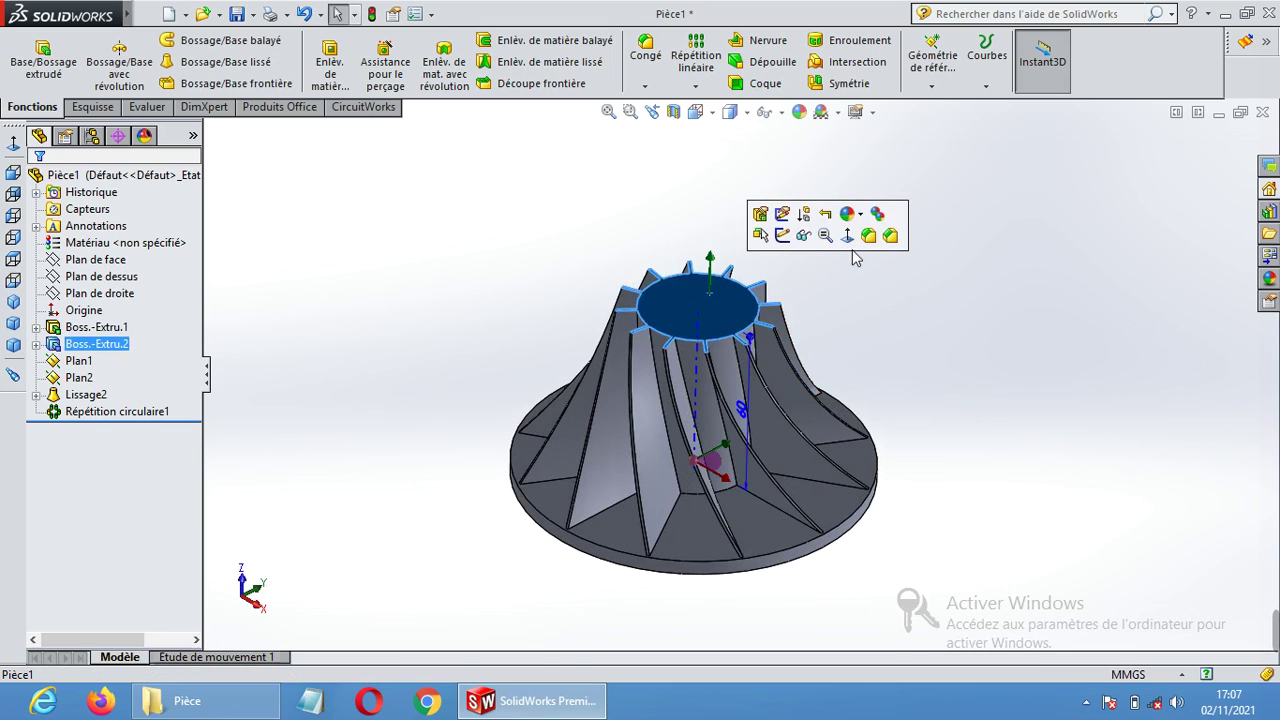
click(847, 235)
click(92, 107)
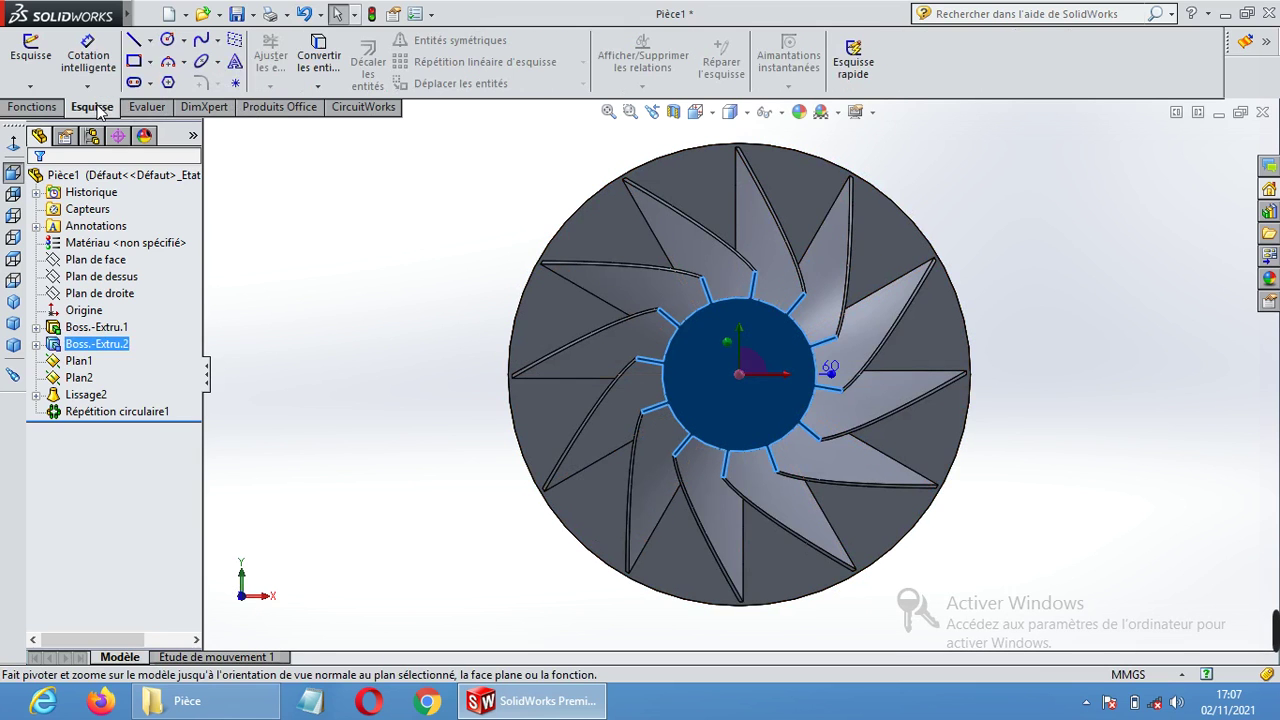
click(170, 44)
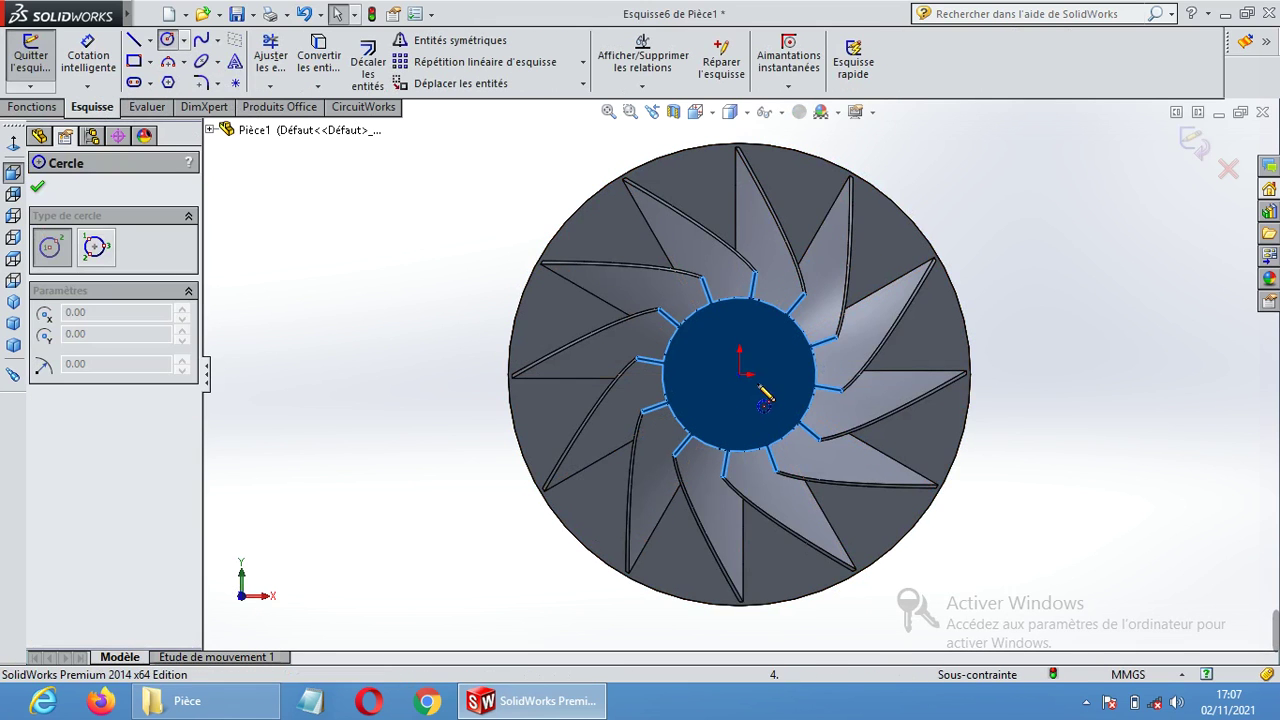
click(740, 376)
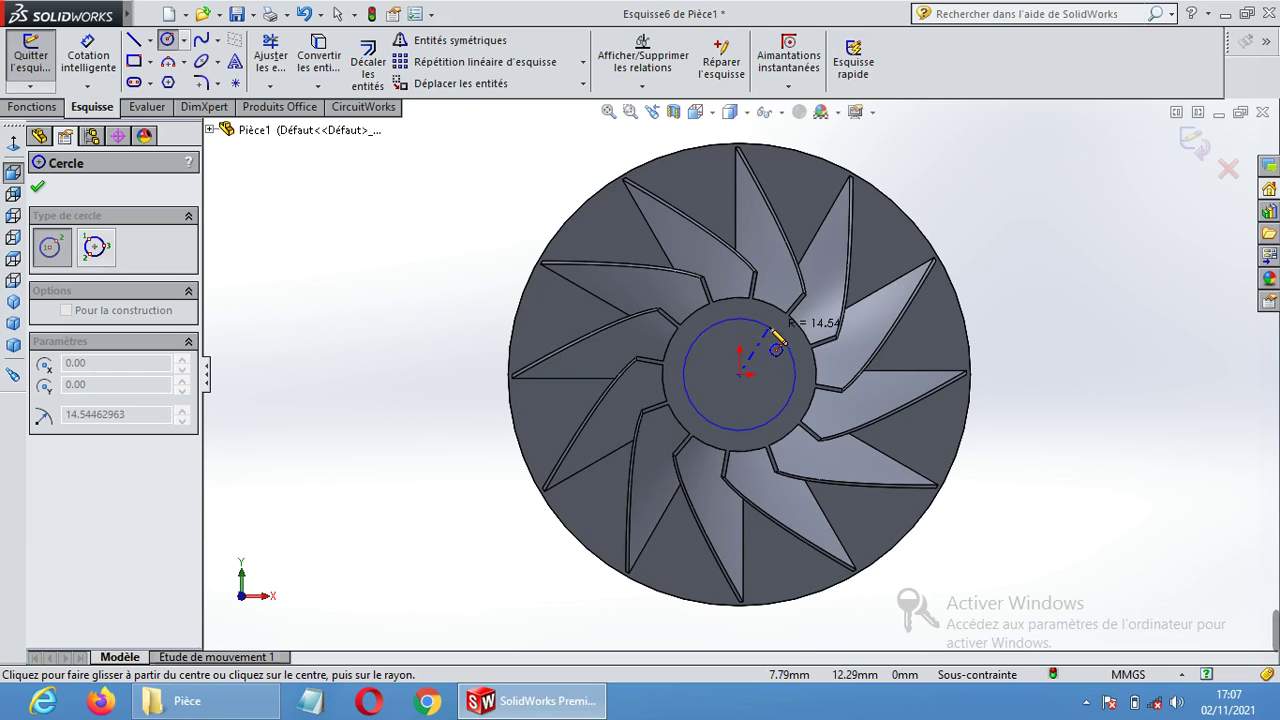
click(777, 339)
text(1)
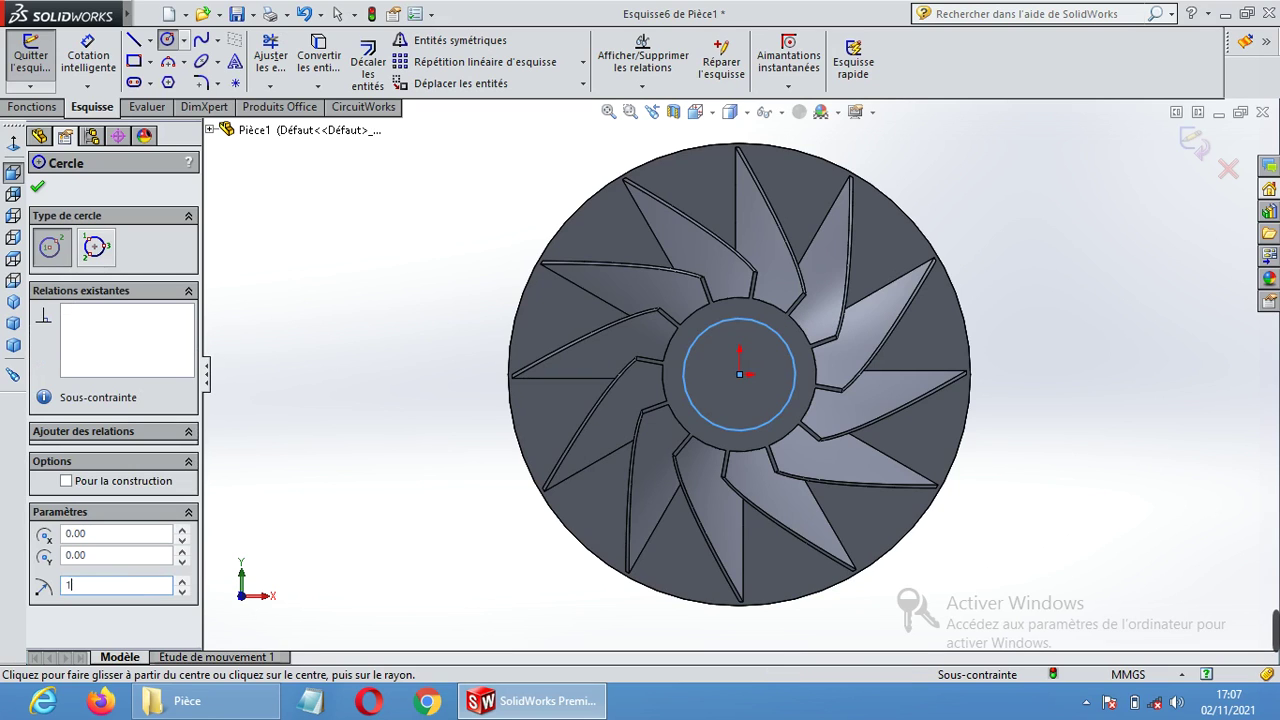
text(5)
key(Return)
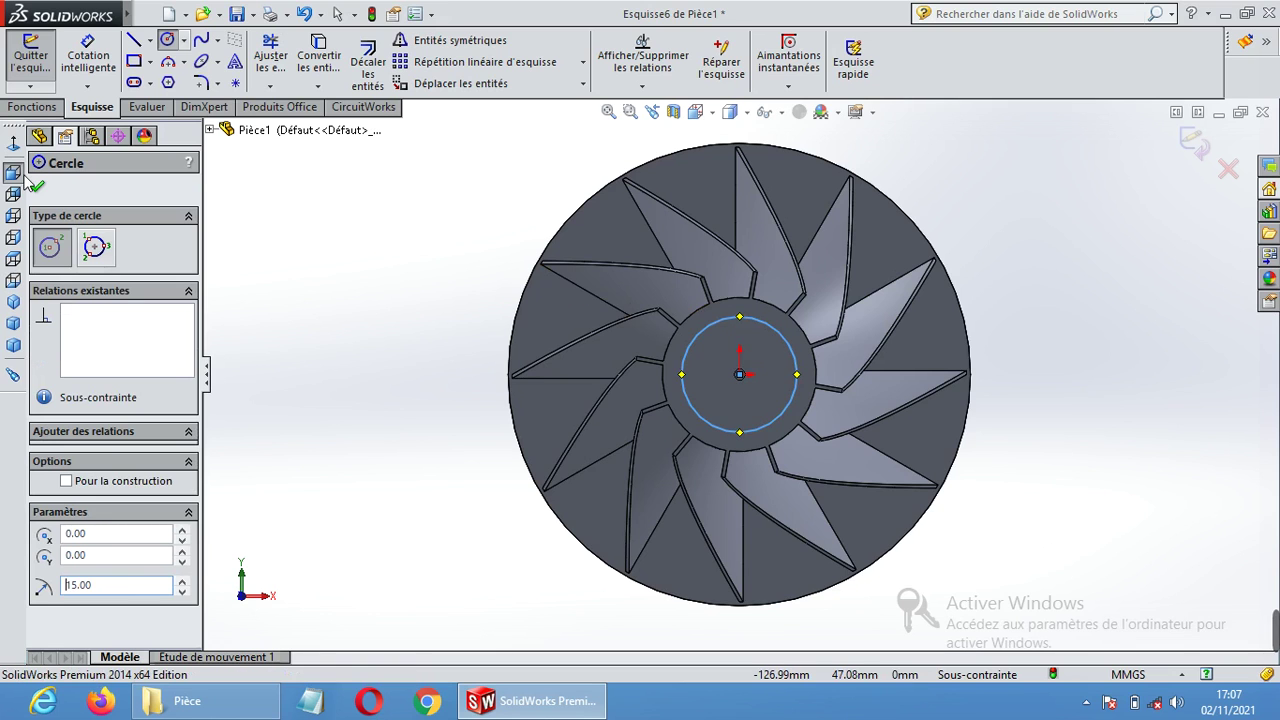
click(39, 189)
Cut the 15 mm radius circle through the hub with an extruded cut up to the base disc's outer flat face.
scroll(418, 477, up, 2)
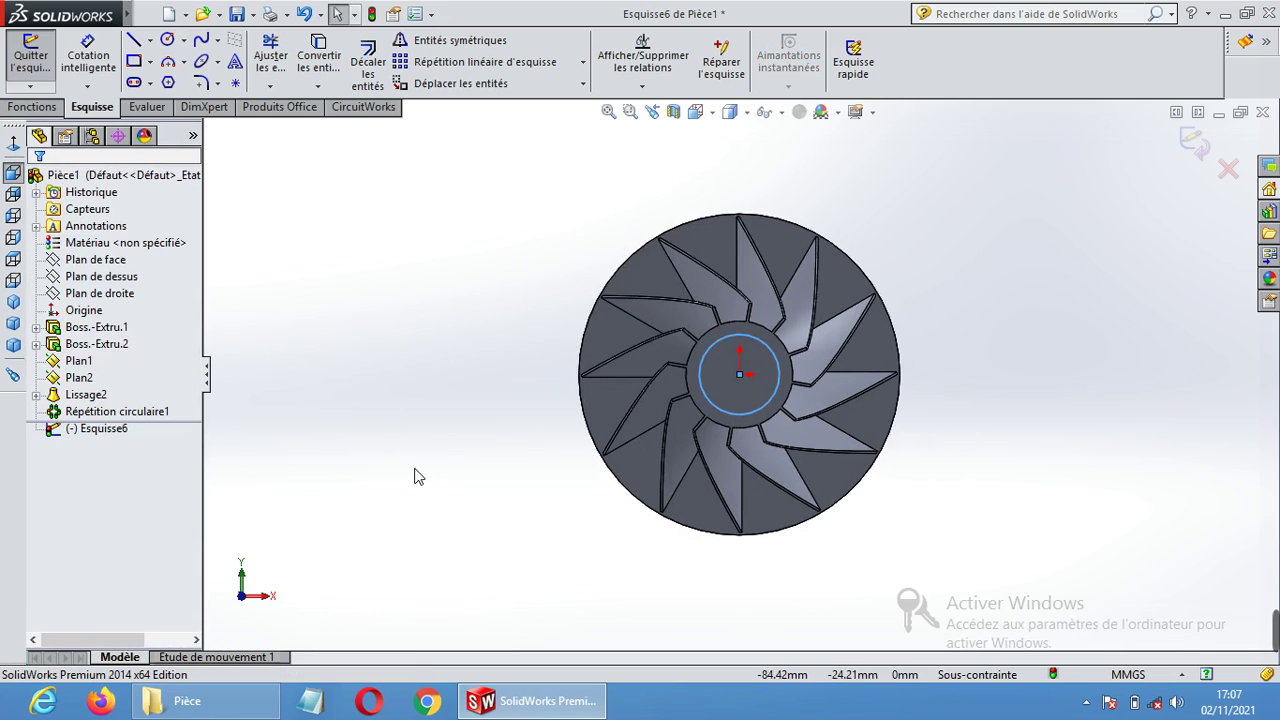
middle_drag(1005, 503, 1014, 263)
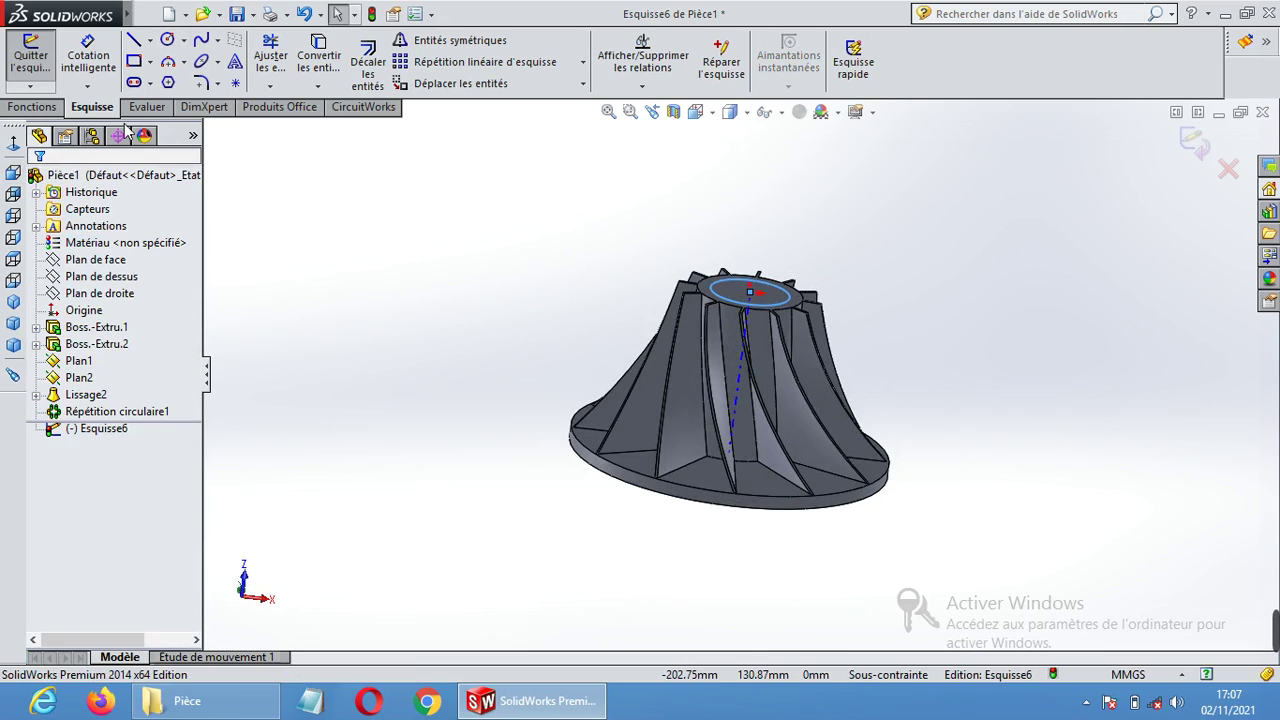
click(34, 107)
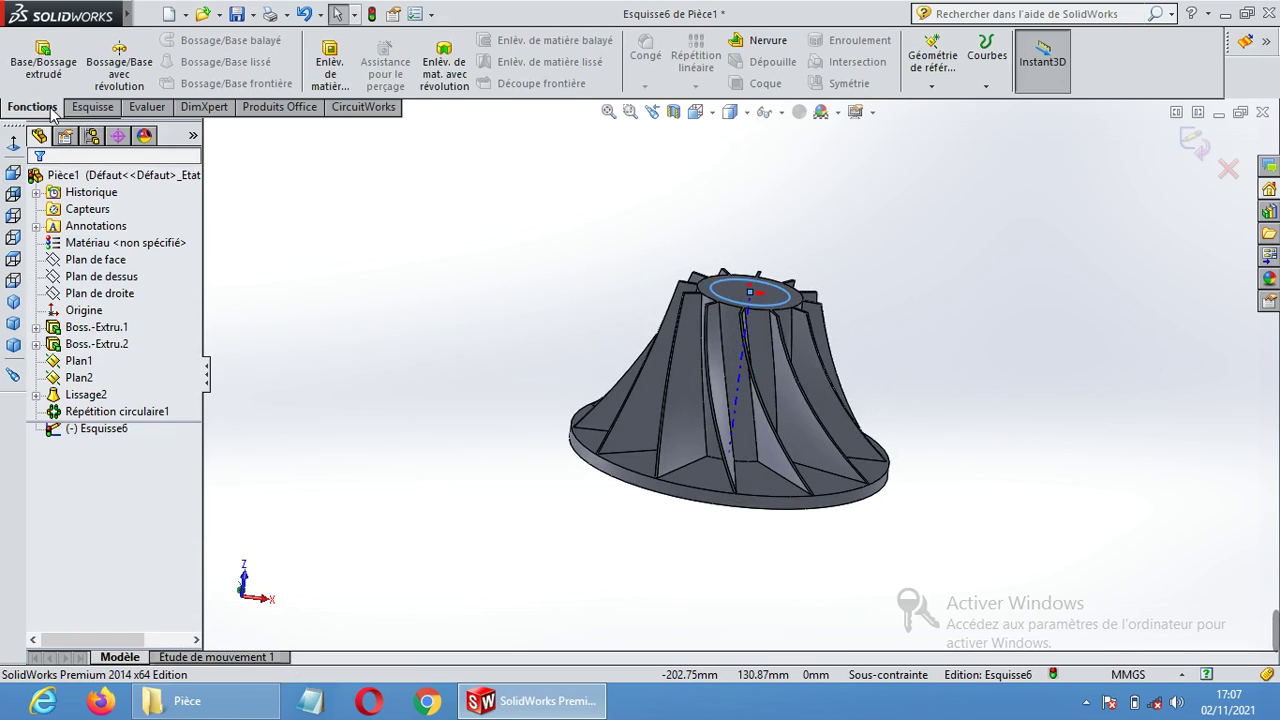
click(352, 67)
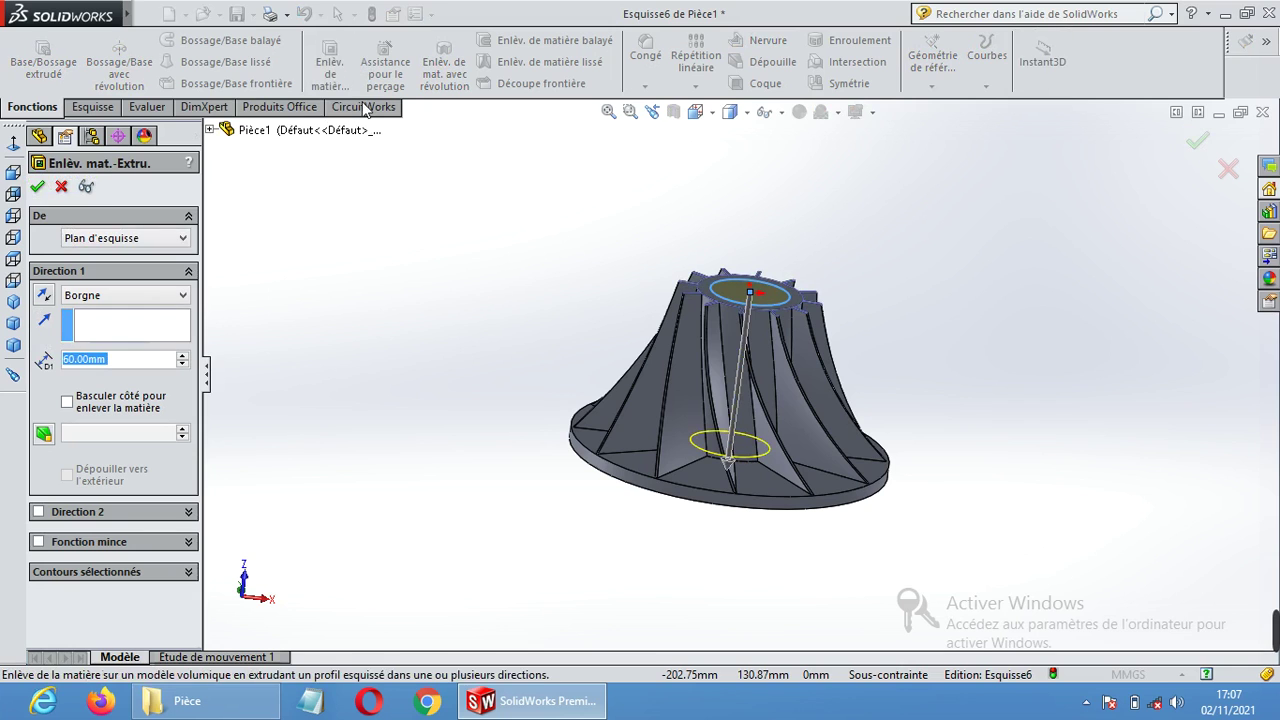
middle_drag(449, 460, 478, 383)
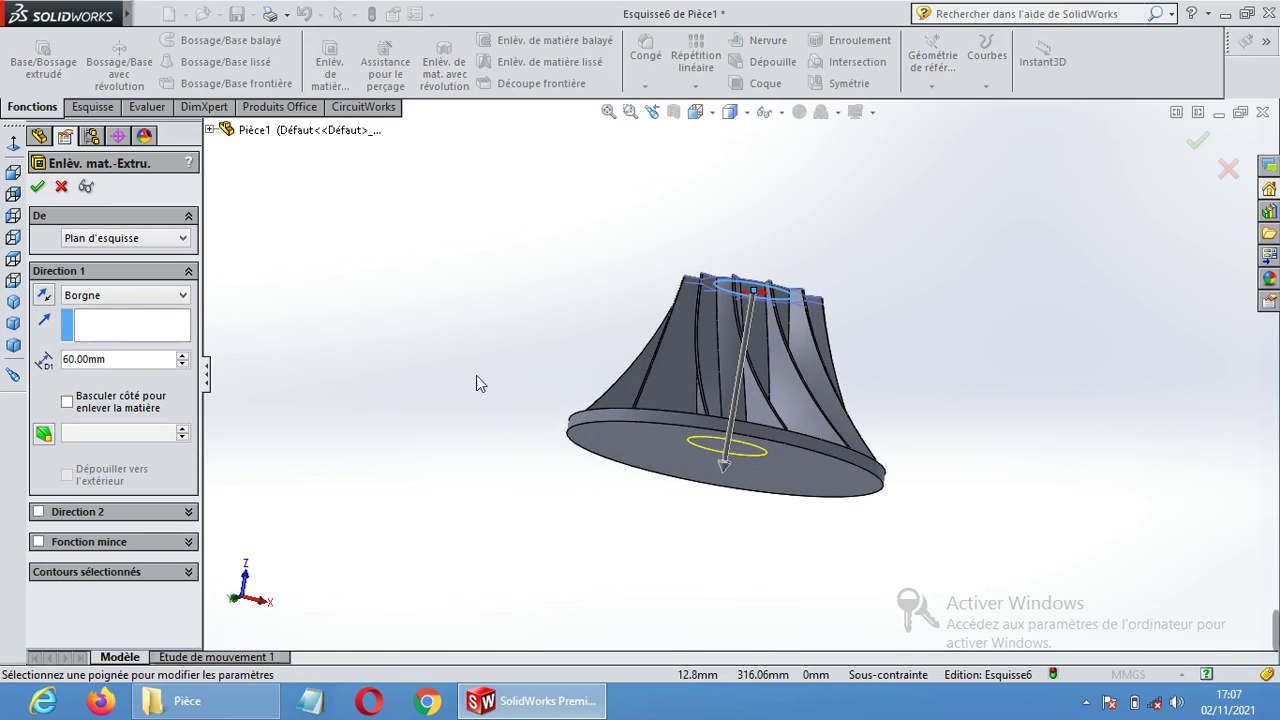
click(90, 292)
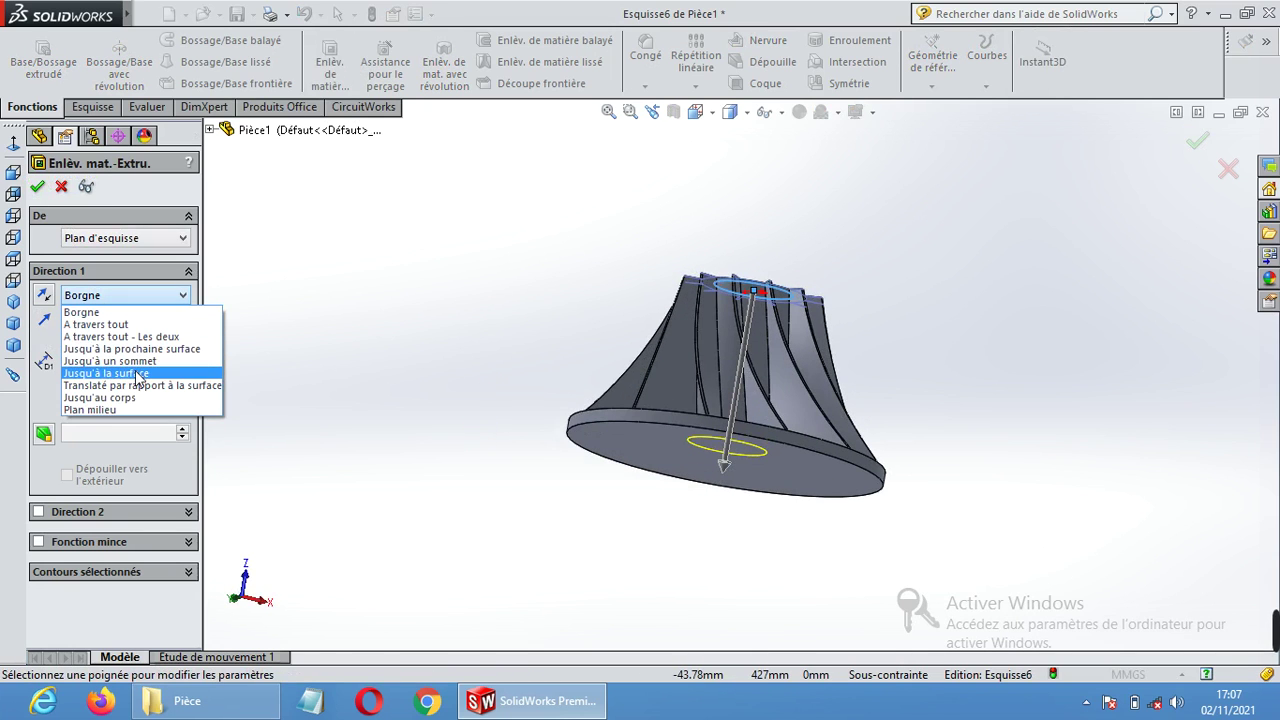
click(100, 370)
middle_drag(786, 528, 796, 471)
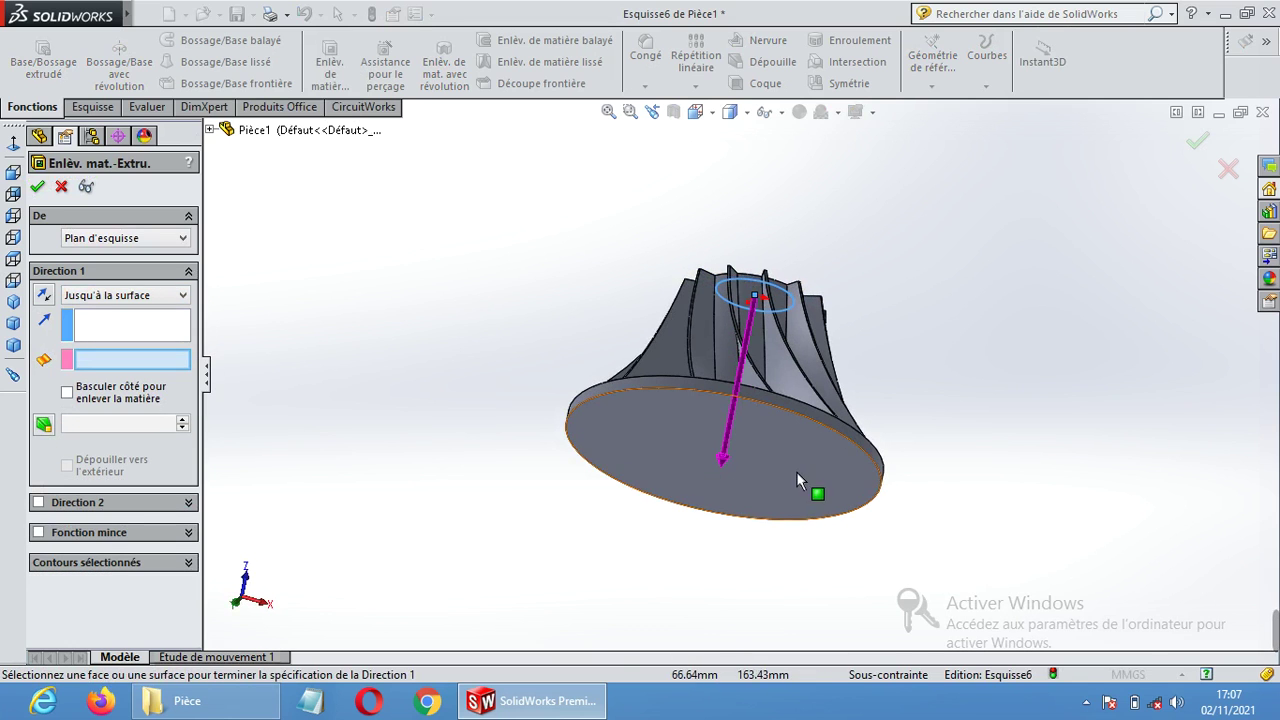
click(798, 463)
click(37, 187)
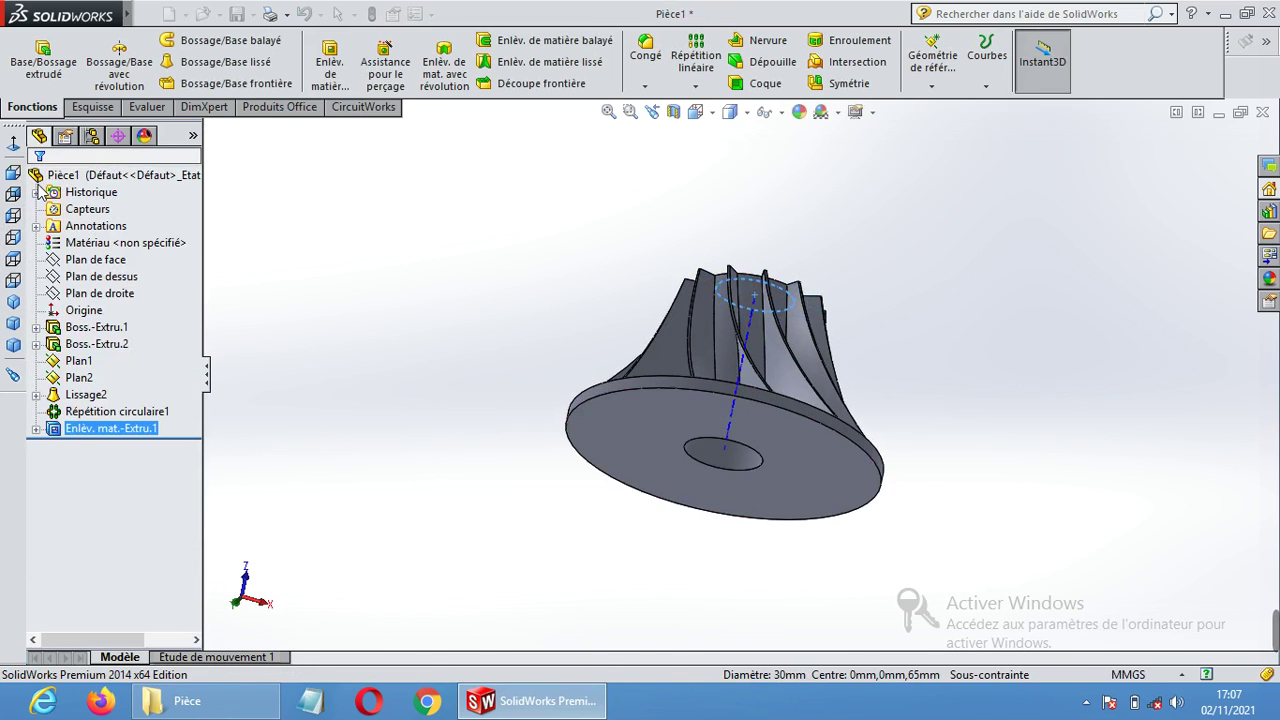
Apply a yellow colour from the standard palette to the whole part Pièce1.
middle_drag(918, 258, 809, 263)
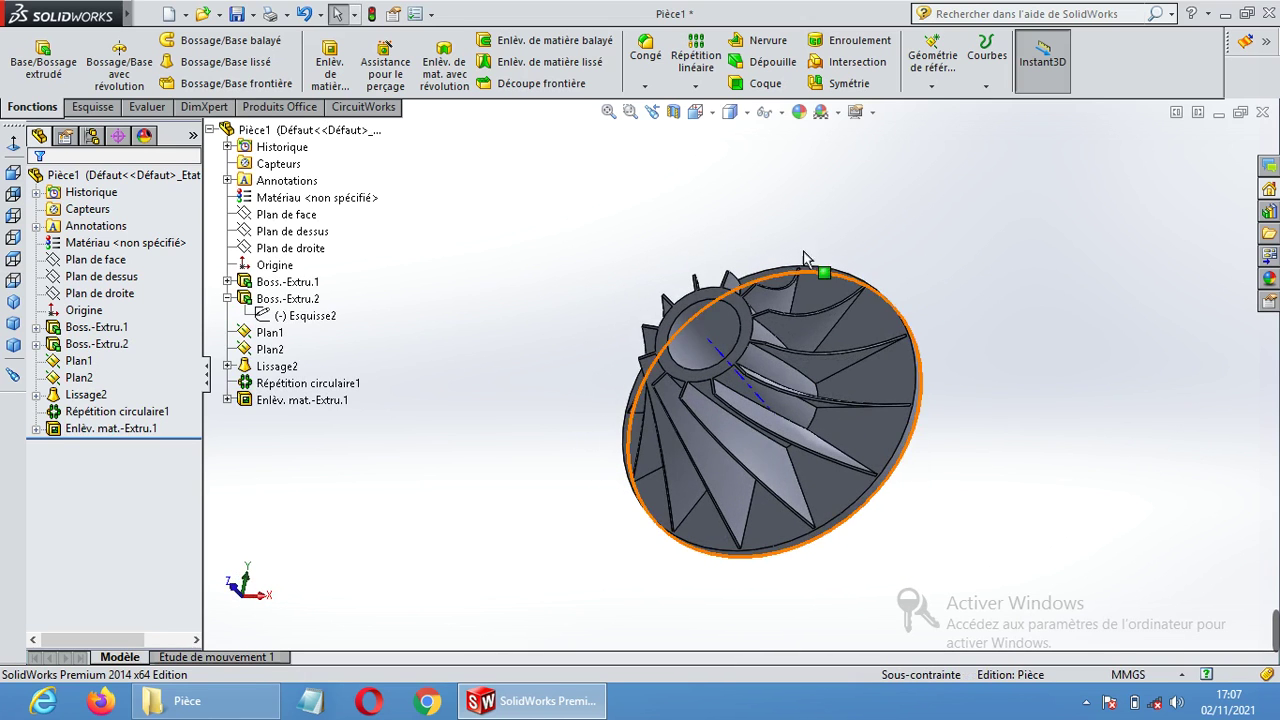
click(801, 113)
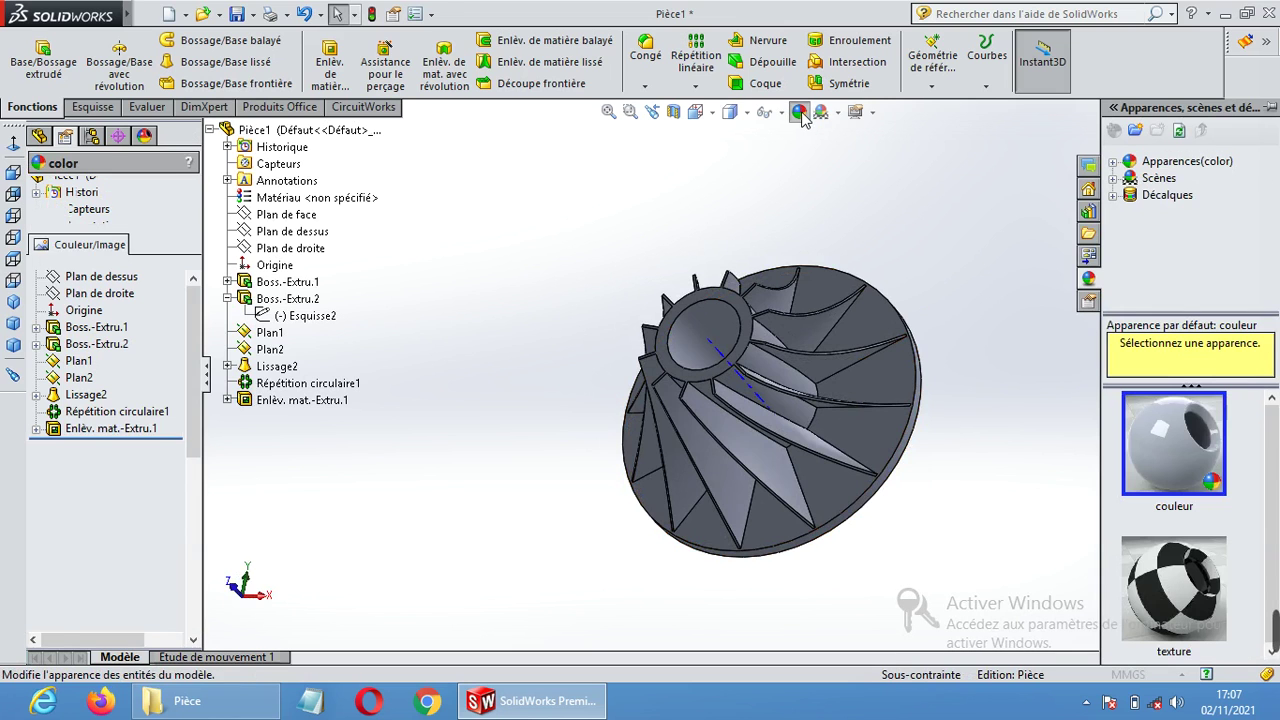
click(99, 576)
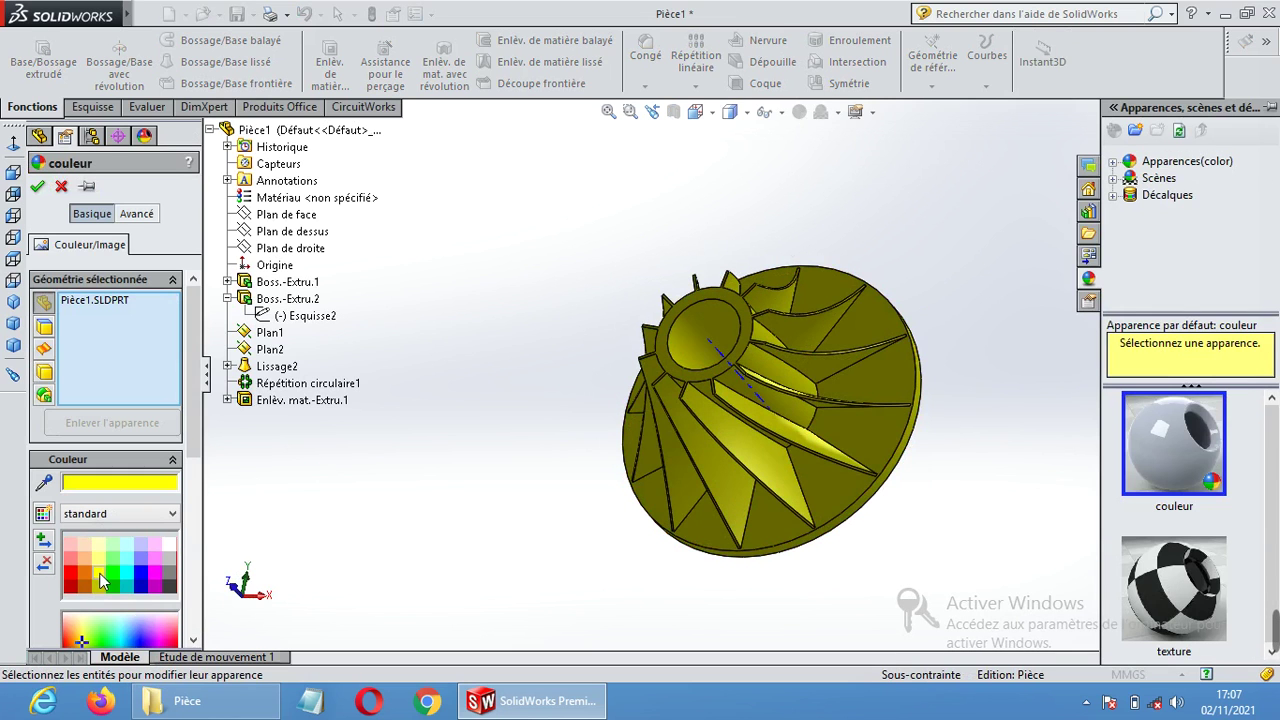
click(37, 186)
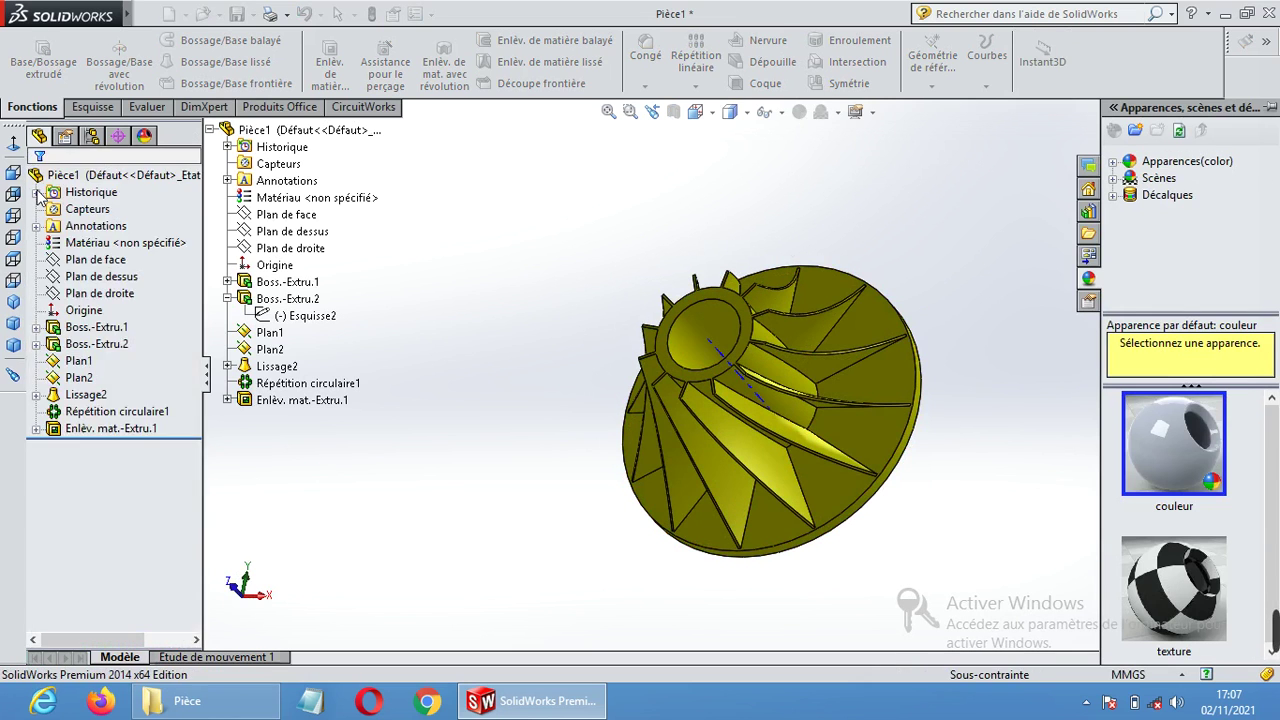
Sketch a centre rectangle about 8.8 by 5.3 mm on the disc's back face, centred on the bore edge directly above the origin.
middle_drag(1010, 390, 837, 301)
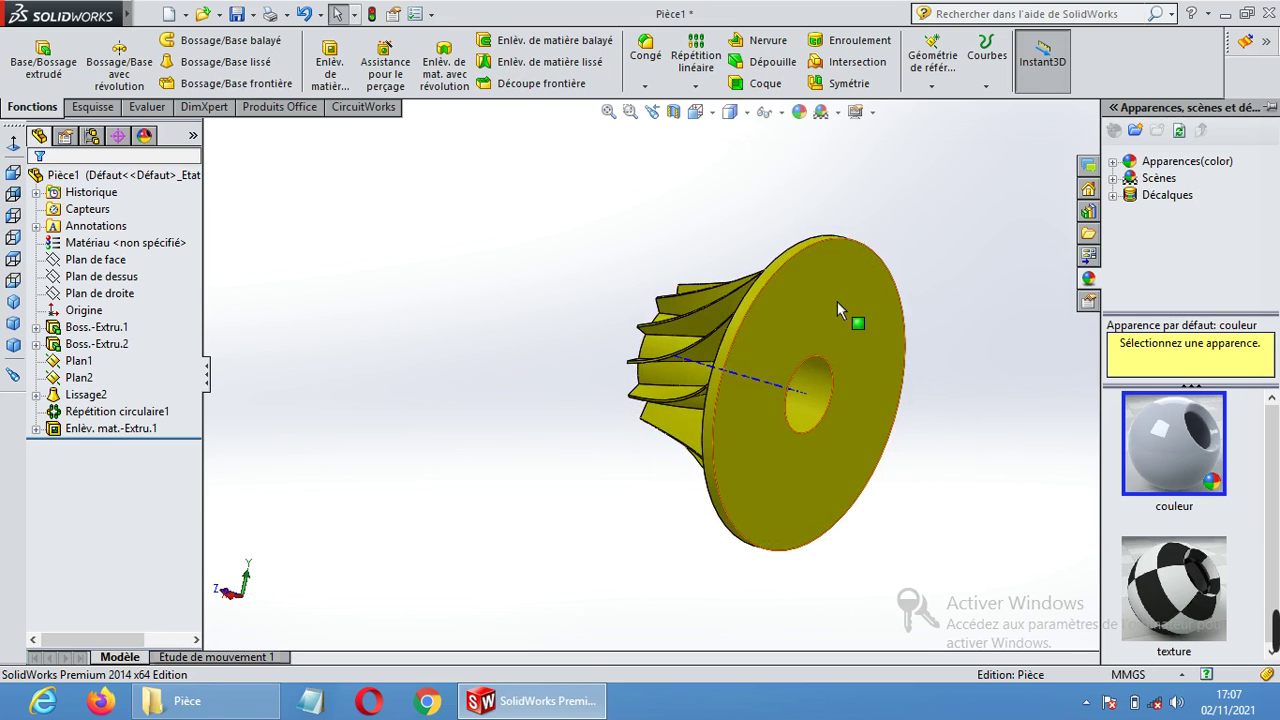
click(837, 301)
click(974, 242)
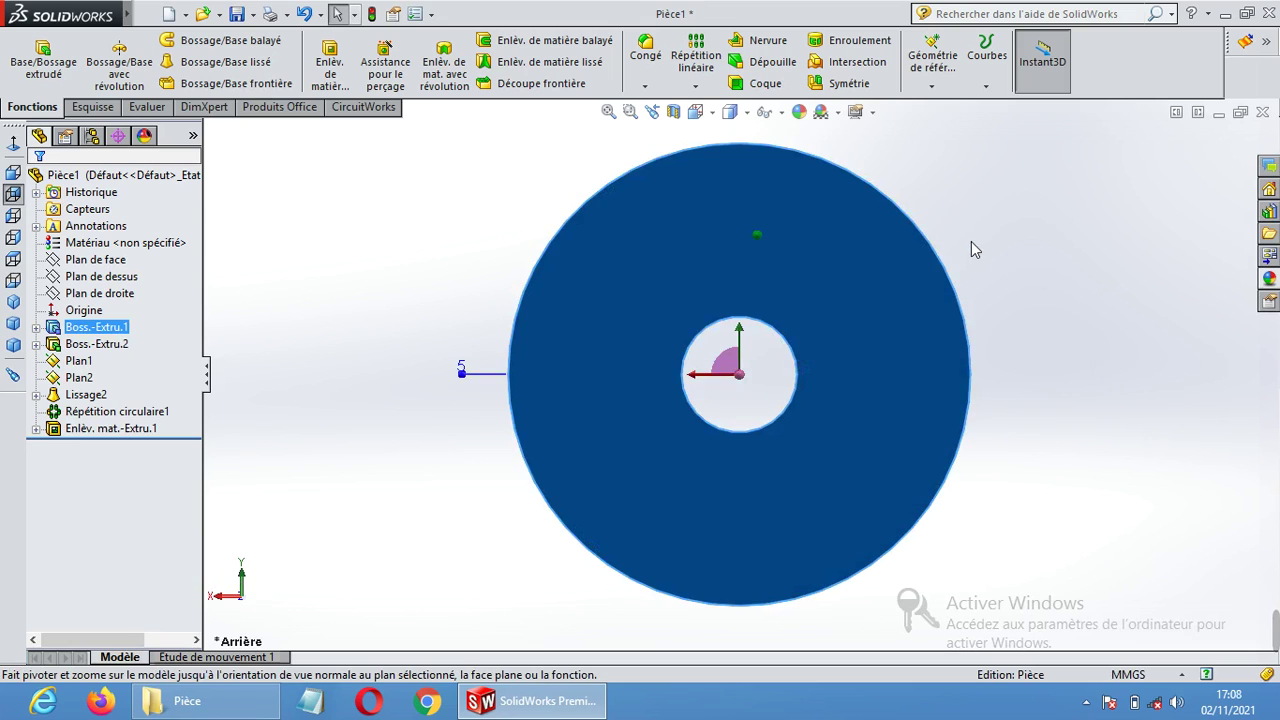
click(108, 107)
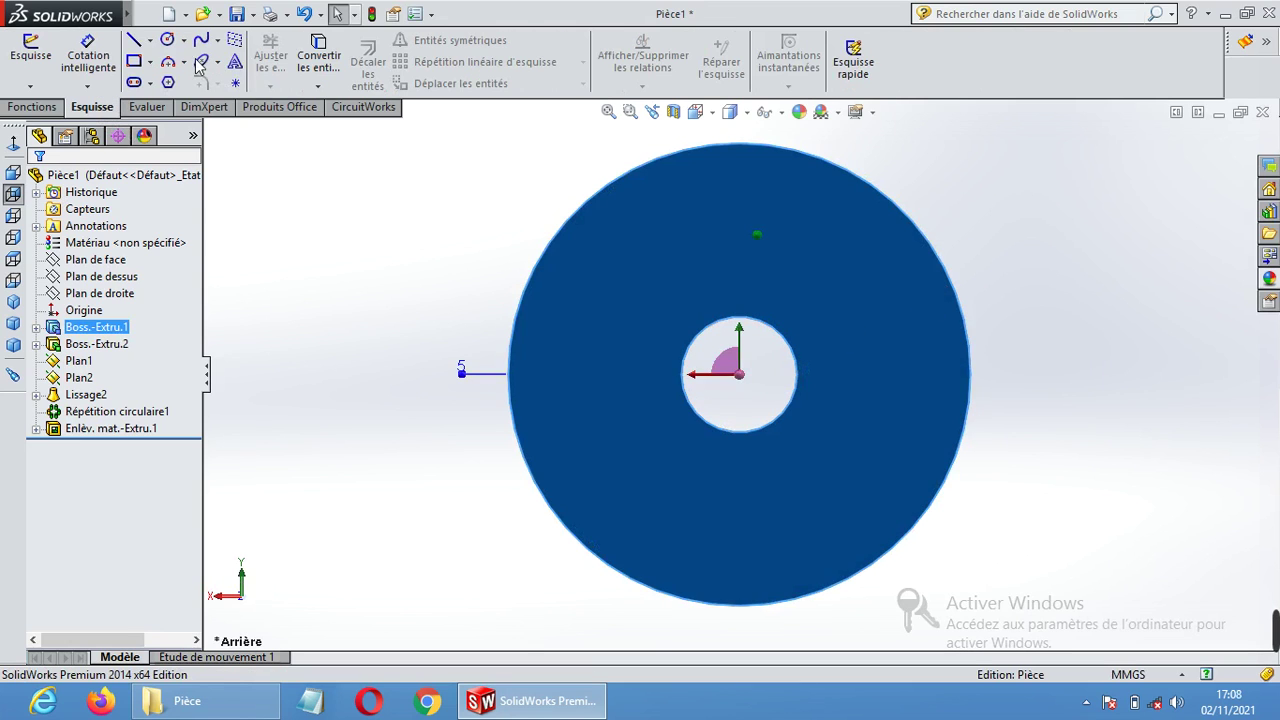
click(149, 64)
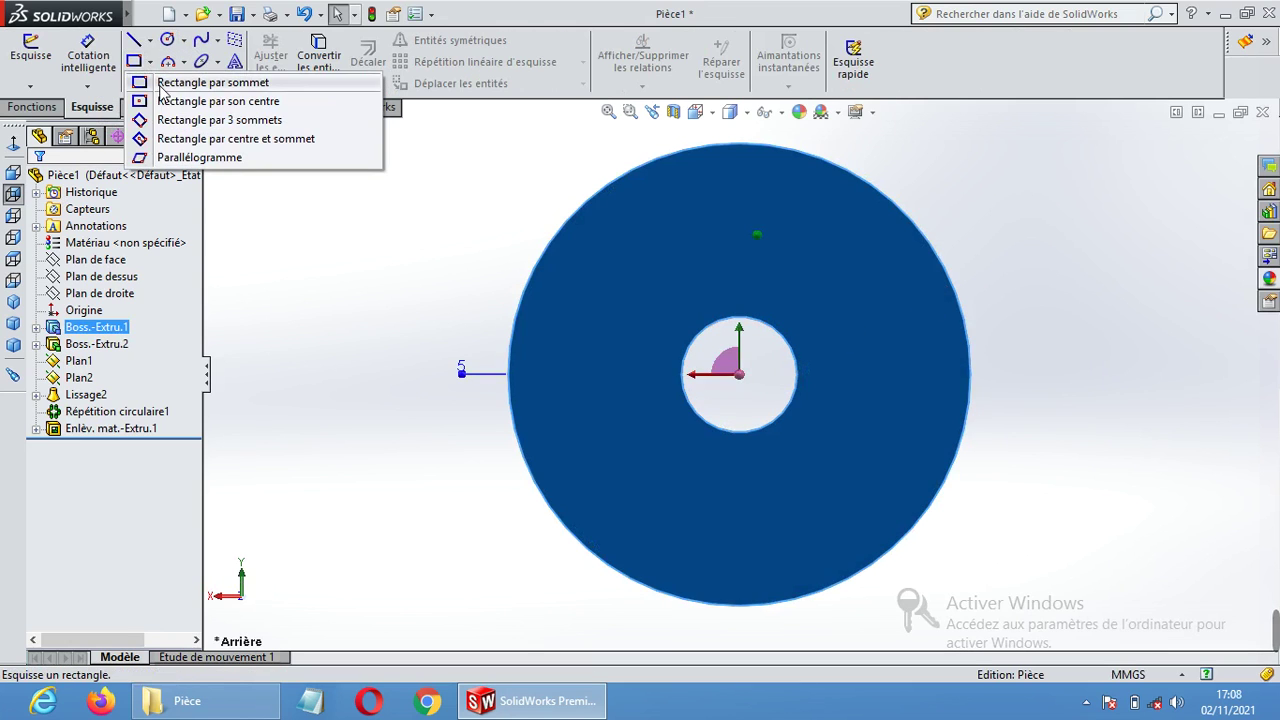
click(170, 101)
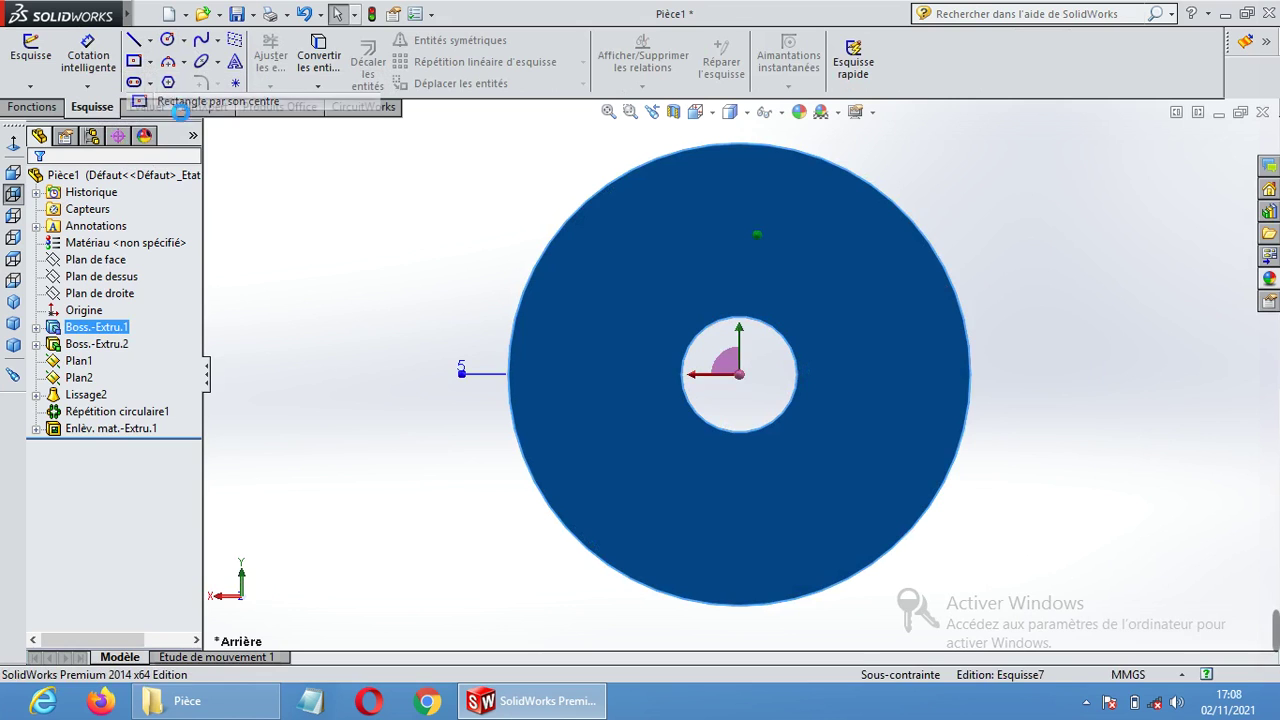
click(739, 317)
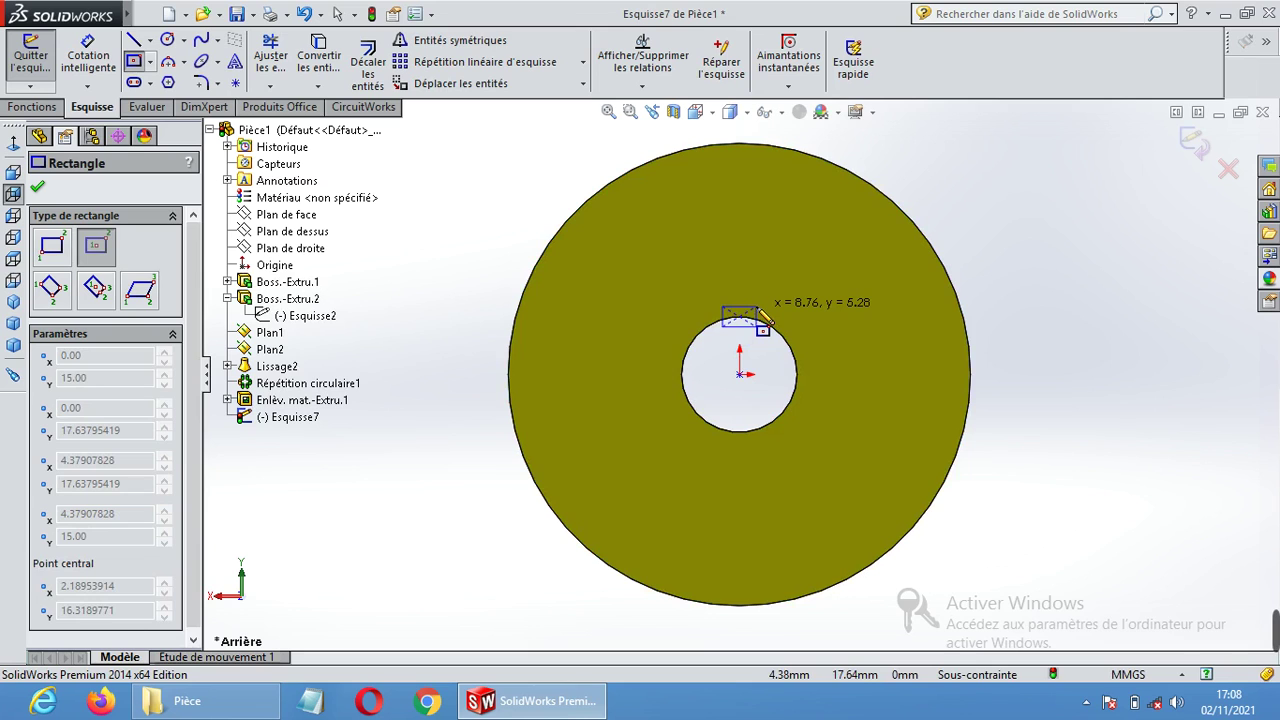
click(757, 307)
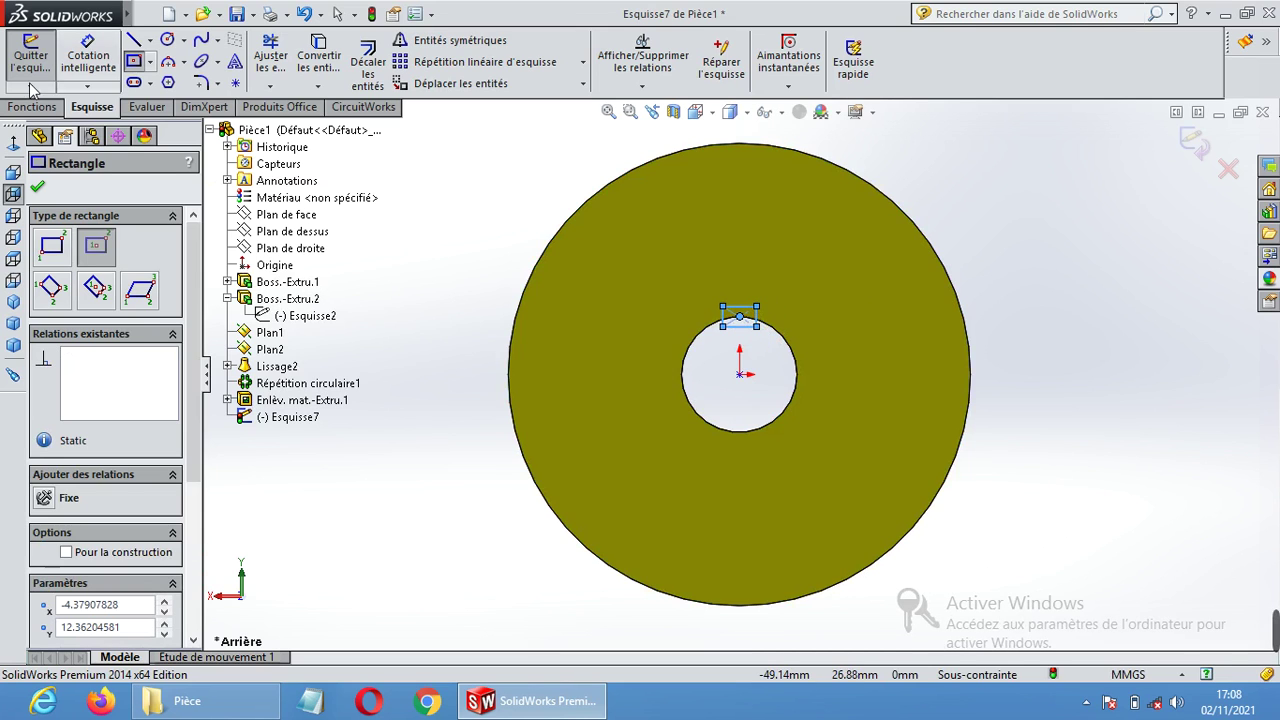
Dimension the keyway rectangle to 8 mm wide and 6 mm high.
click(88, 56)
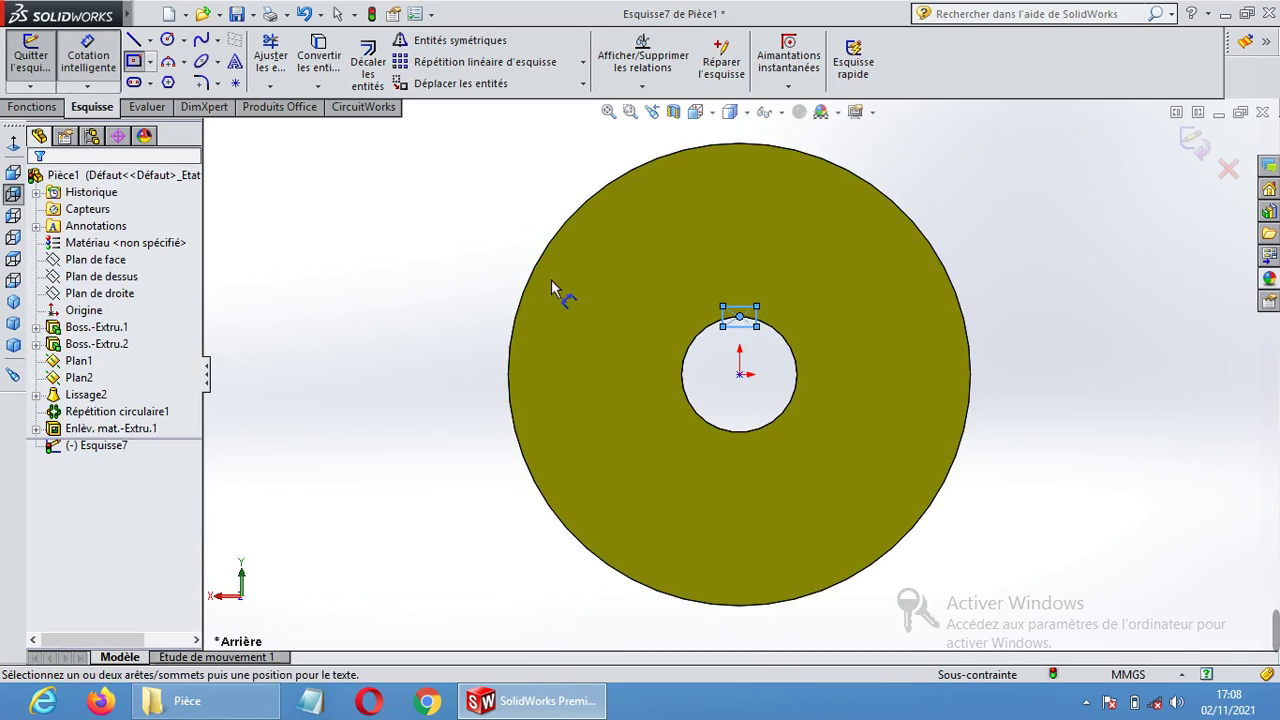
click(743, 306)
click(745, 275)
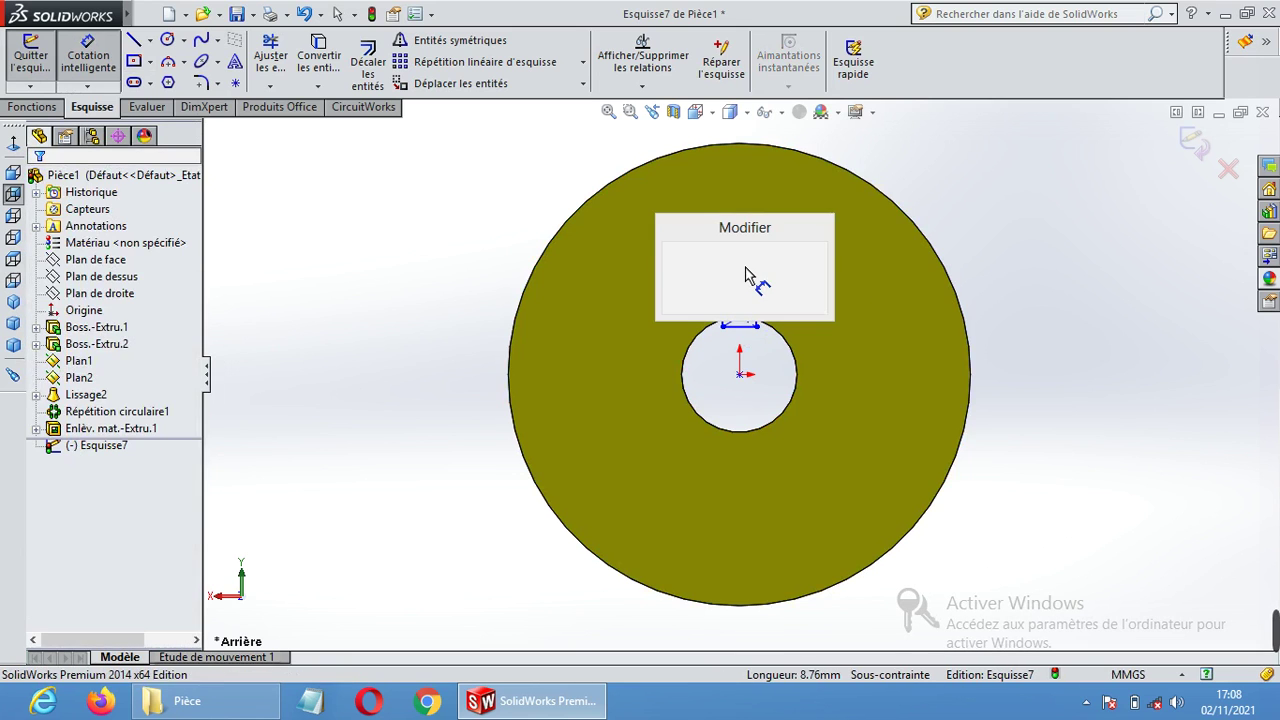
text(8)
key(Return)
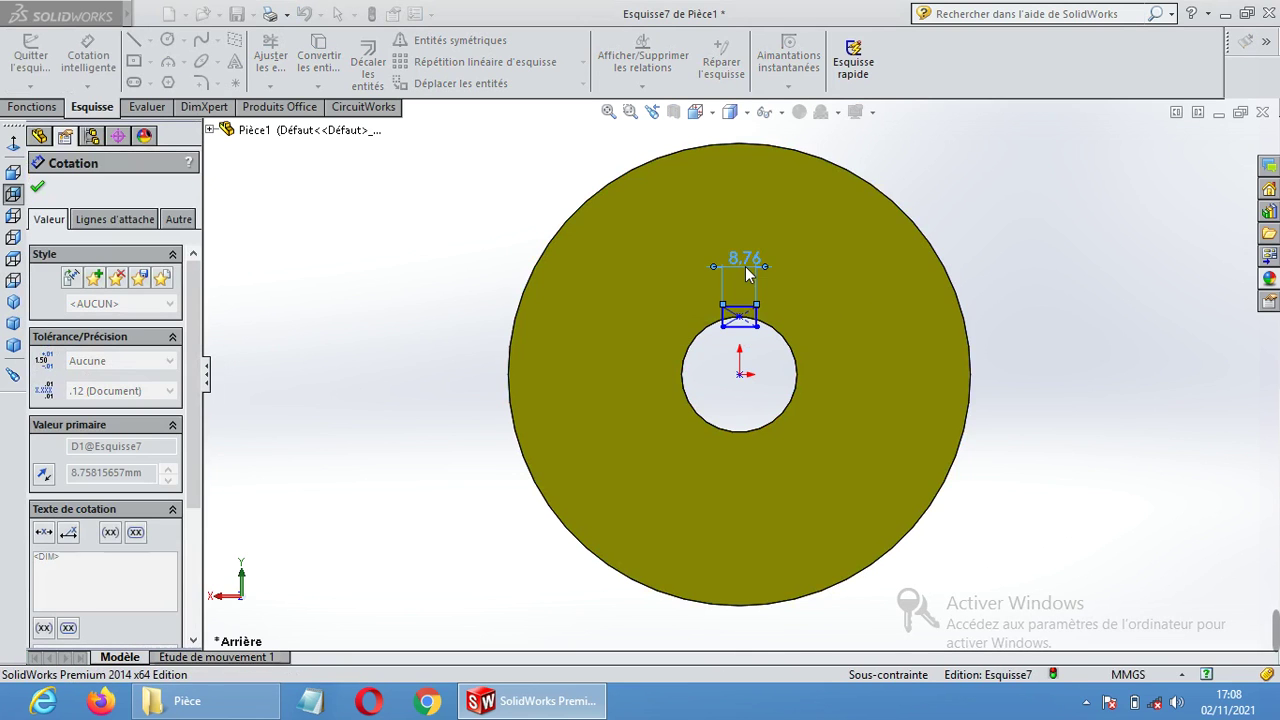
click(755, 318)
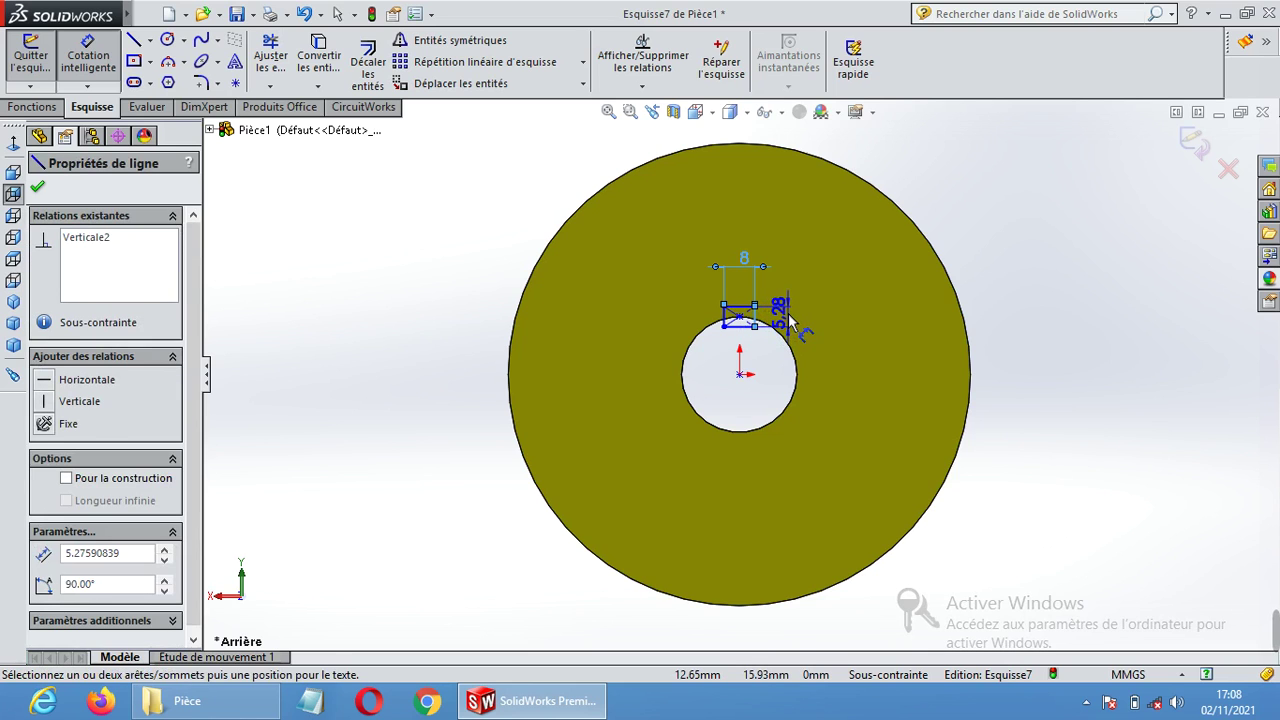
click(794, 324)
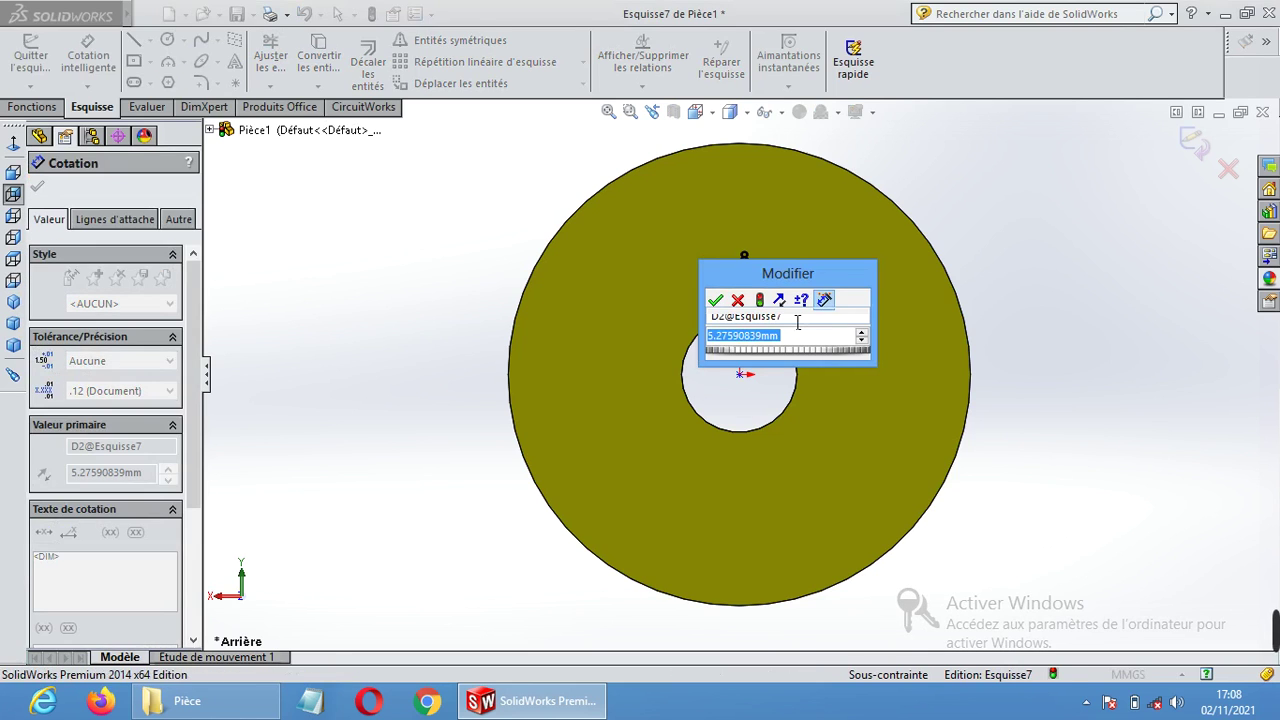
text(6)
key(Return)
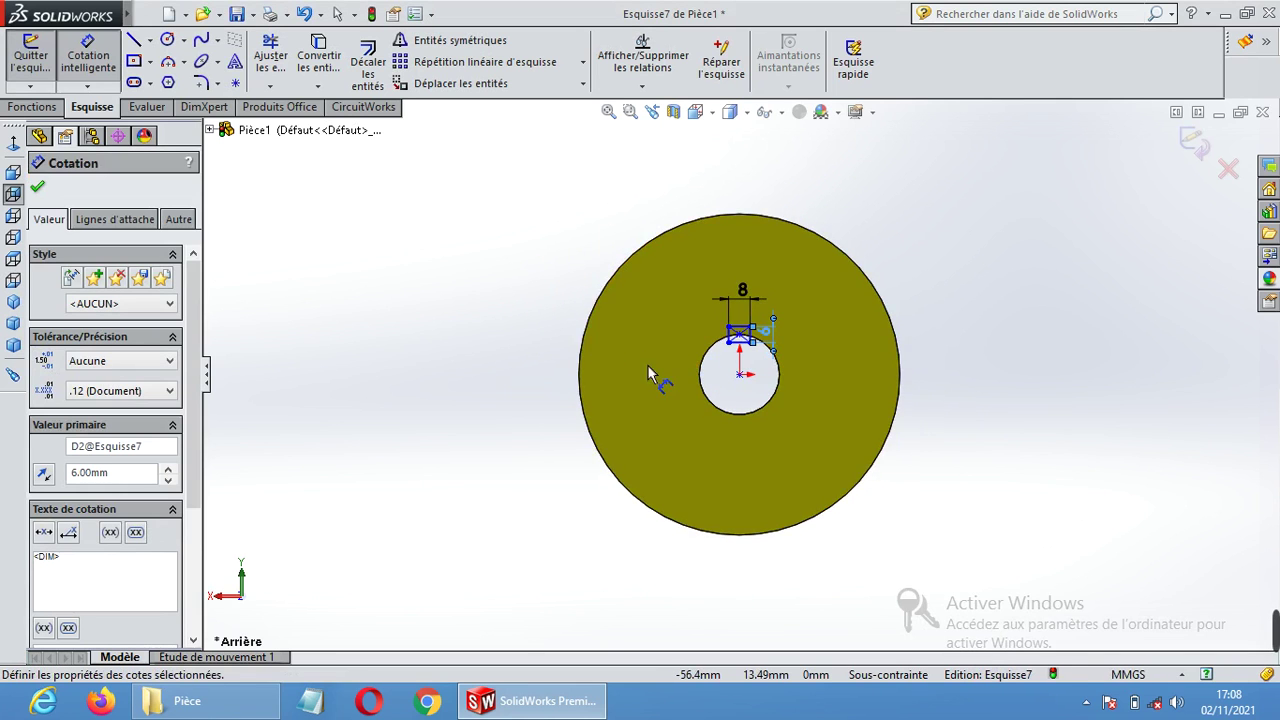
Cut the keyway rectangle into the hub with a blind extruded cut 30 mm deep.
middle_drag(651, 363, 699, 383)
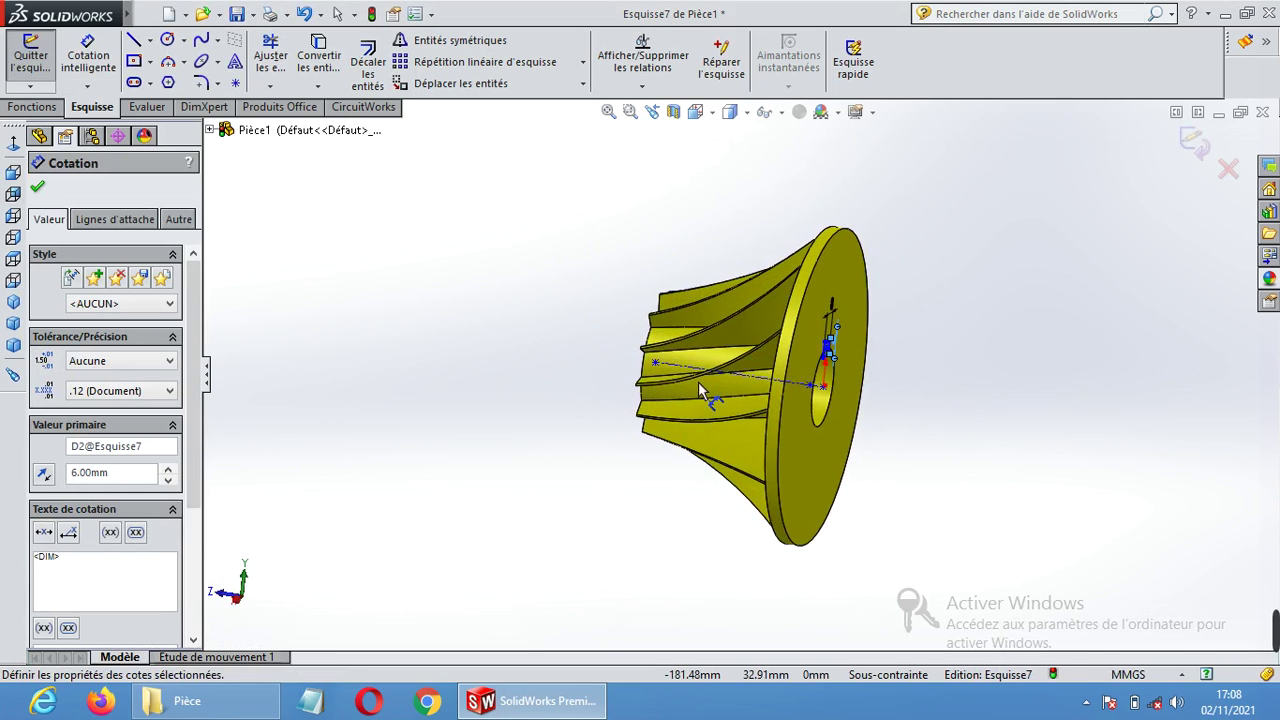
click(52, 108)
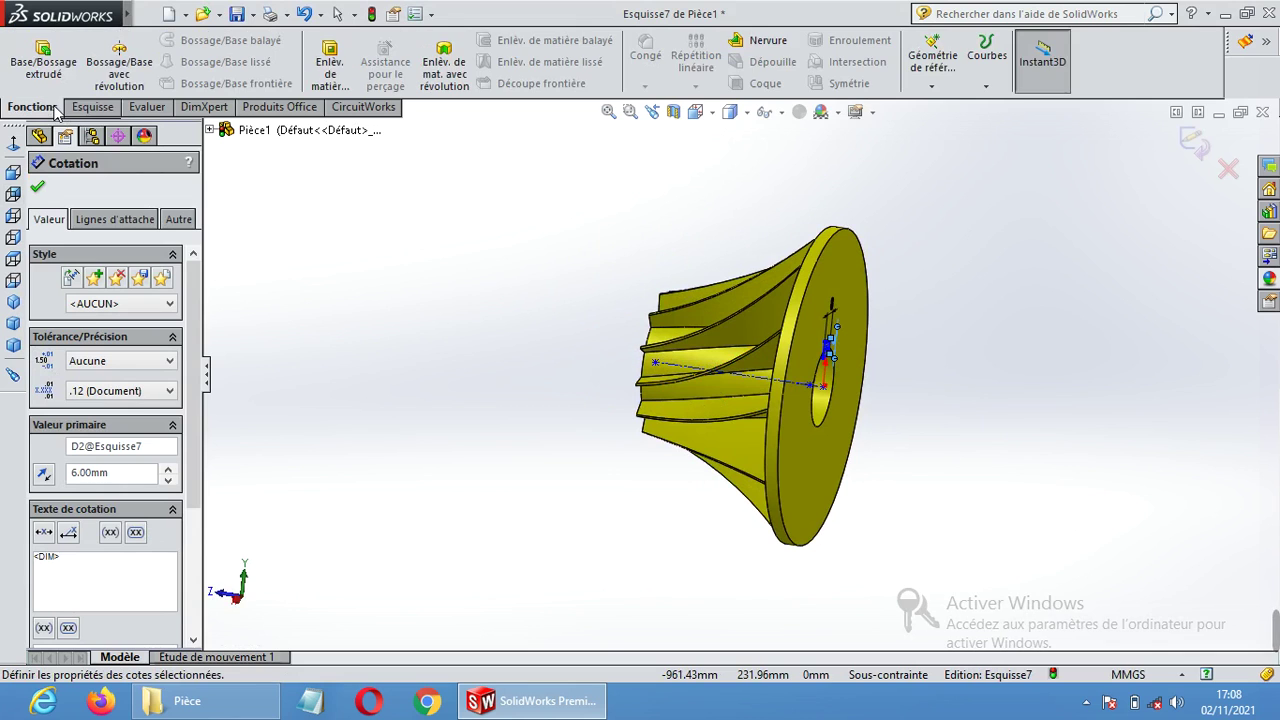
click(330, 66)
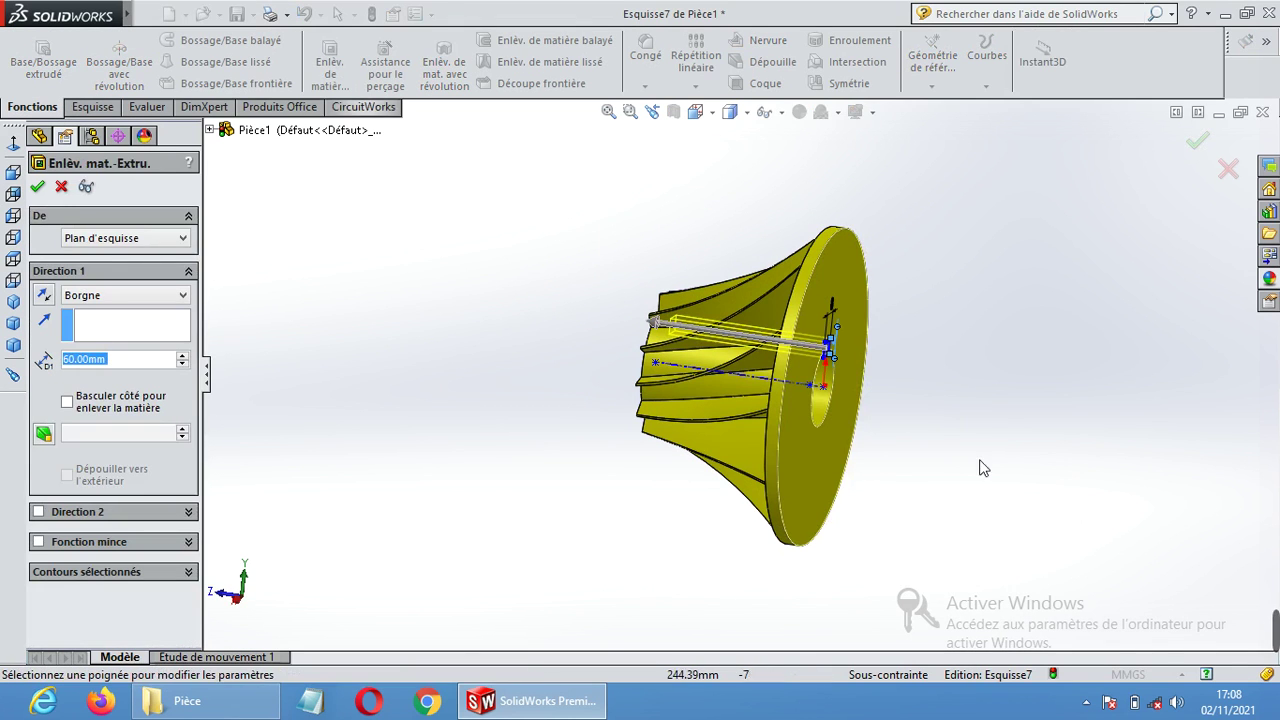
mouse_move(980, 405)
middle_down()
mouse_move(1003, 411)
mouse_move(971, 397)
middle_up()
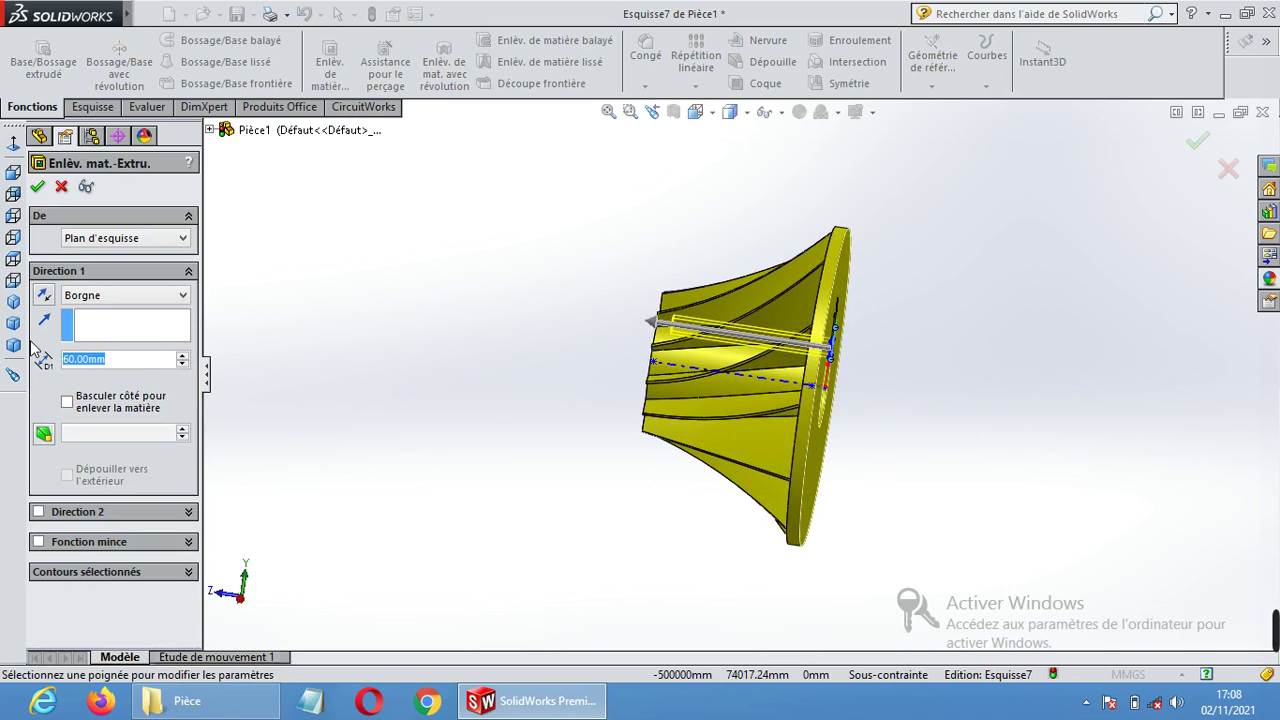
text(30)
key(Return)
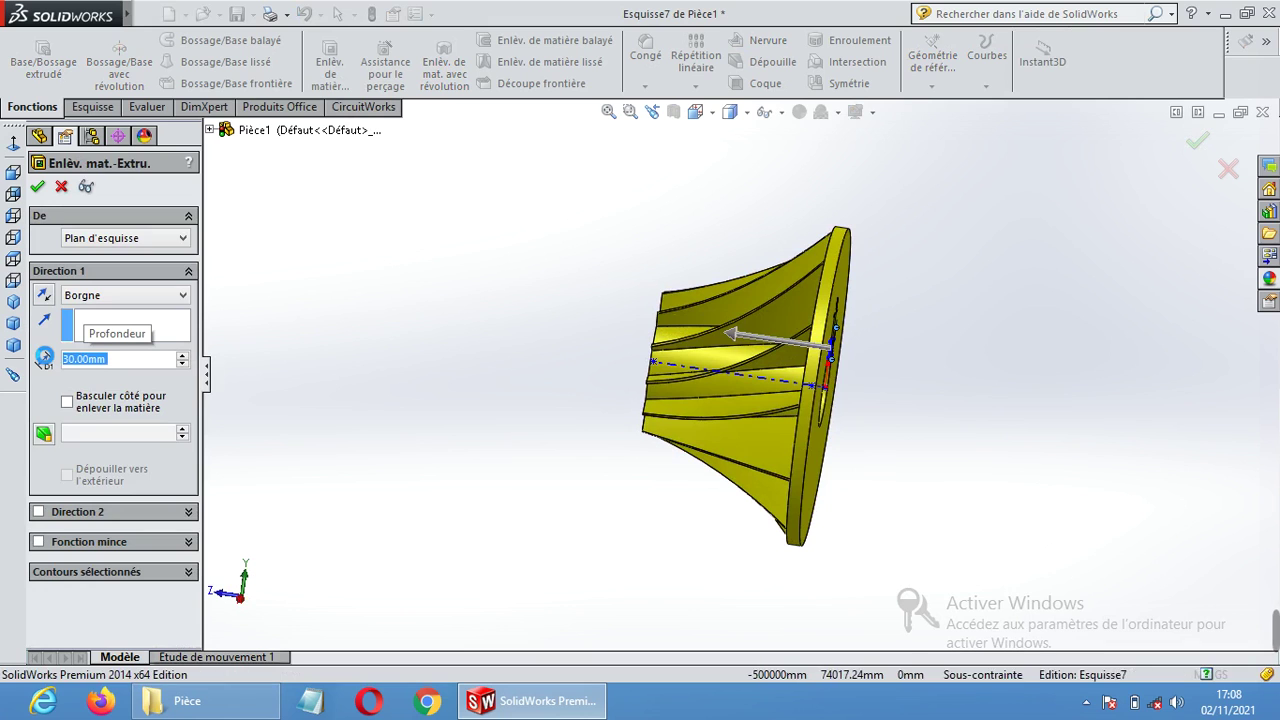
key(Return)
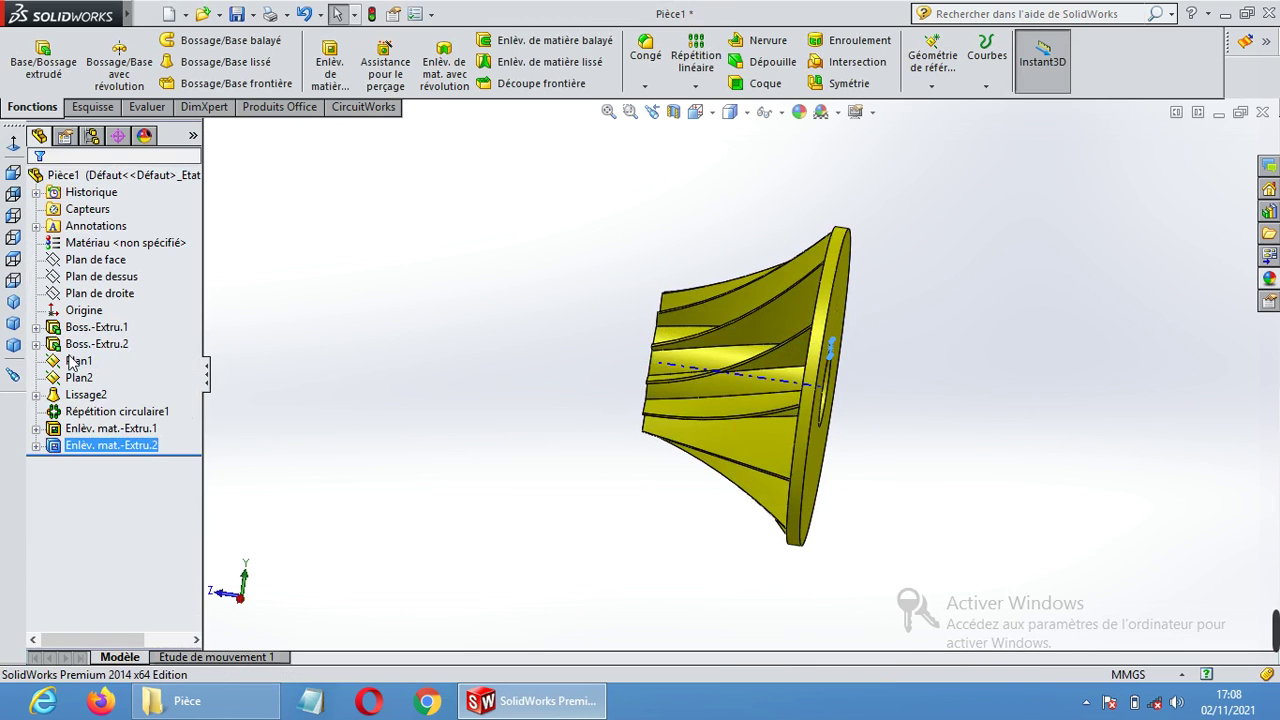
Circularly pattern the keyway cut Enlèv. mat.-Extru.2 around the bore's central axis with 6 equally spaced occurrences over 360 degrees.
click(980, 323)
middle_drag(1003, 371, 900, 345)
click(695, 87)
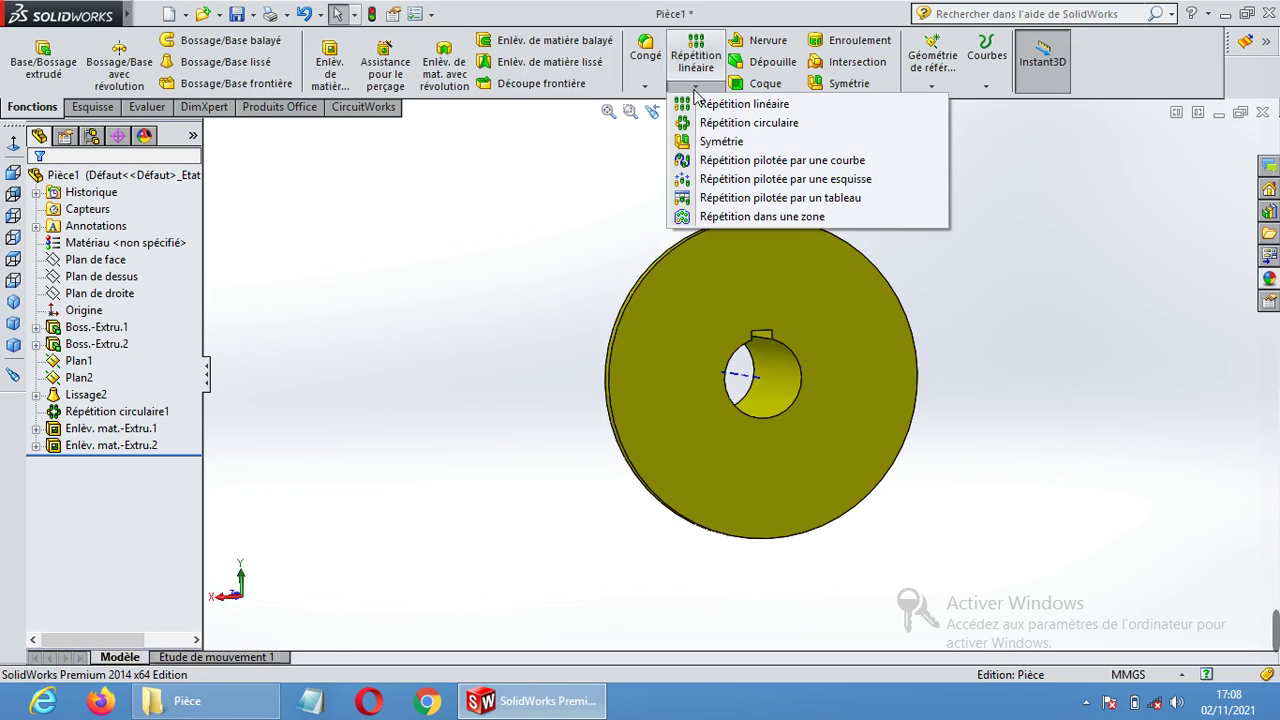
click(727, 123)
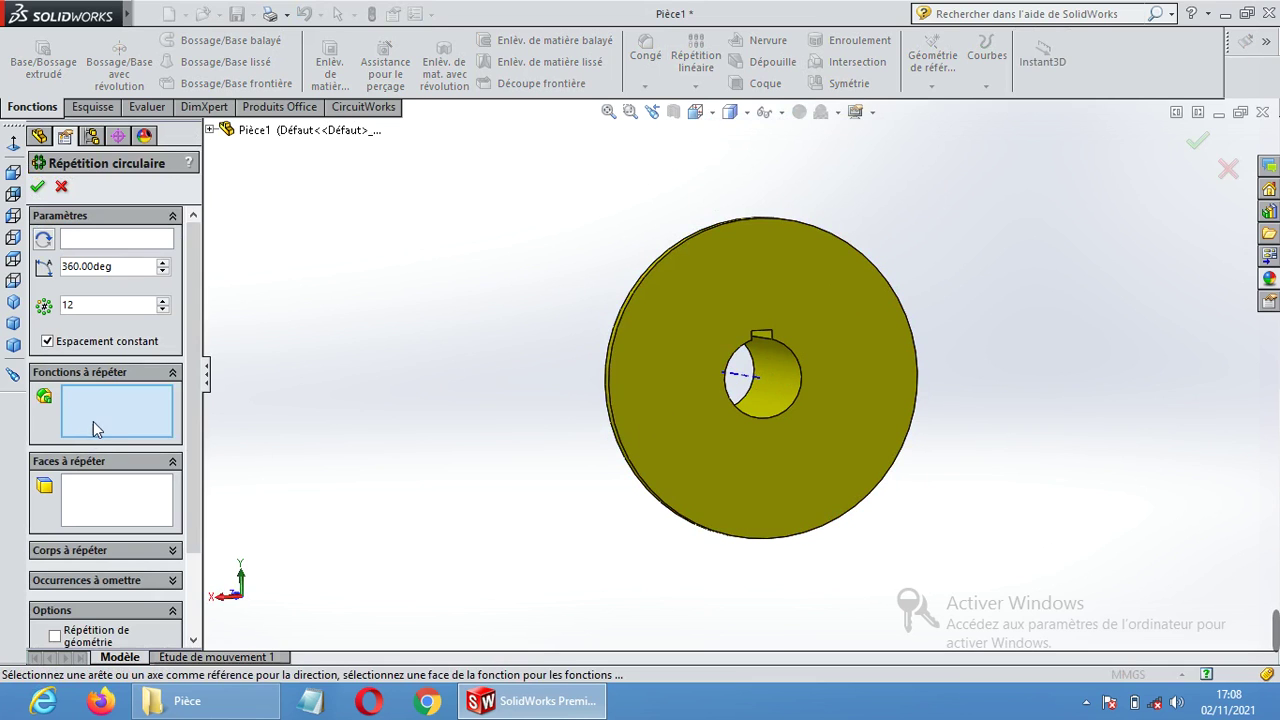
click(210, 130)
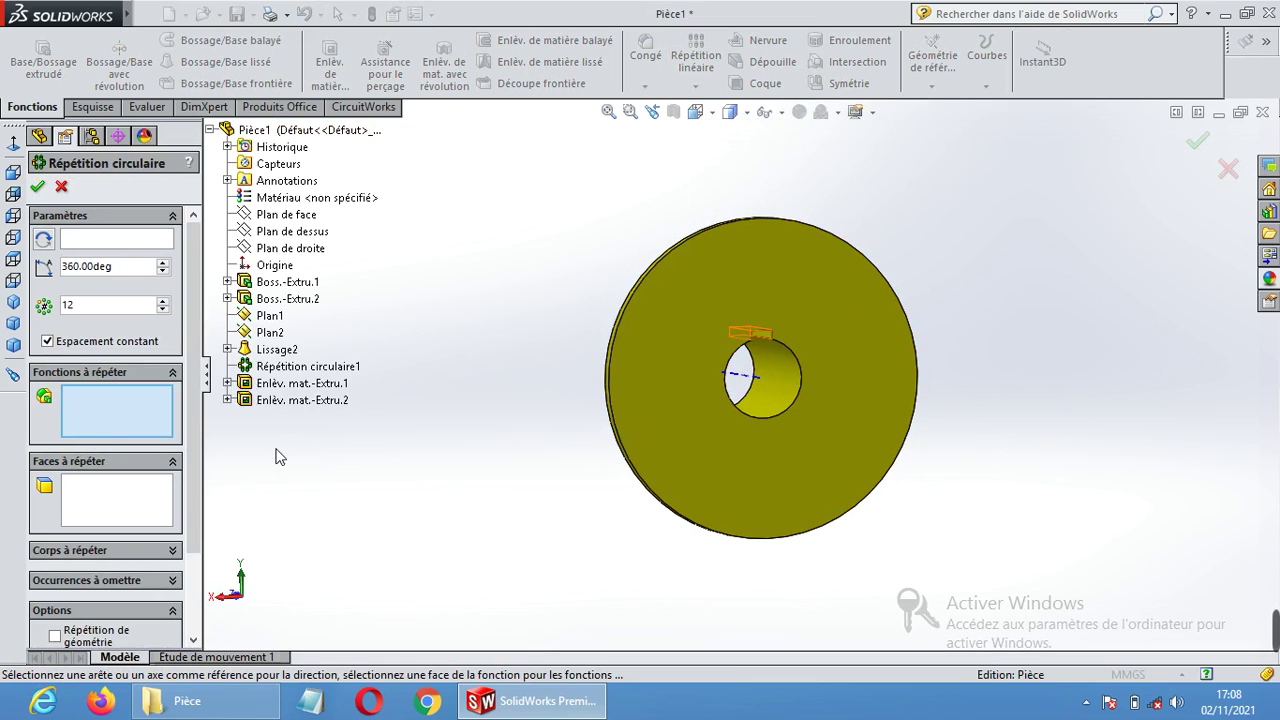
click(309, 401)
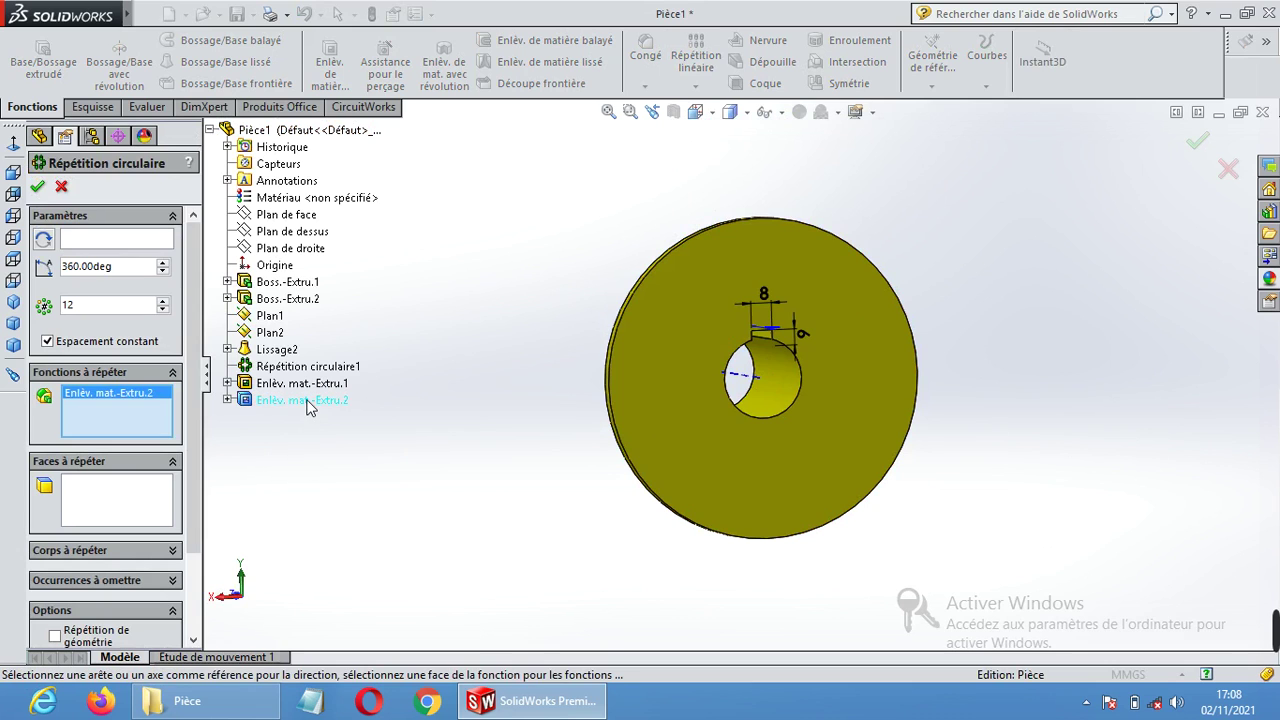
click(113, 240)
click(745, 385)
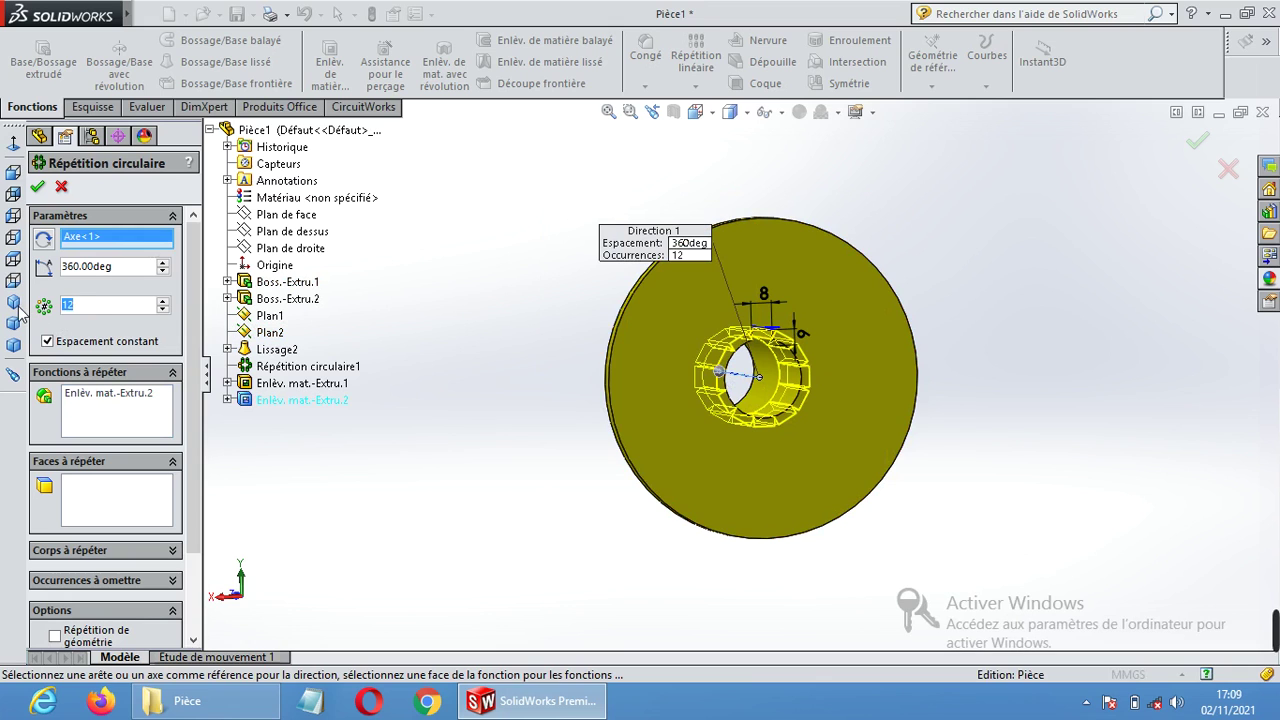
text(6)
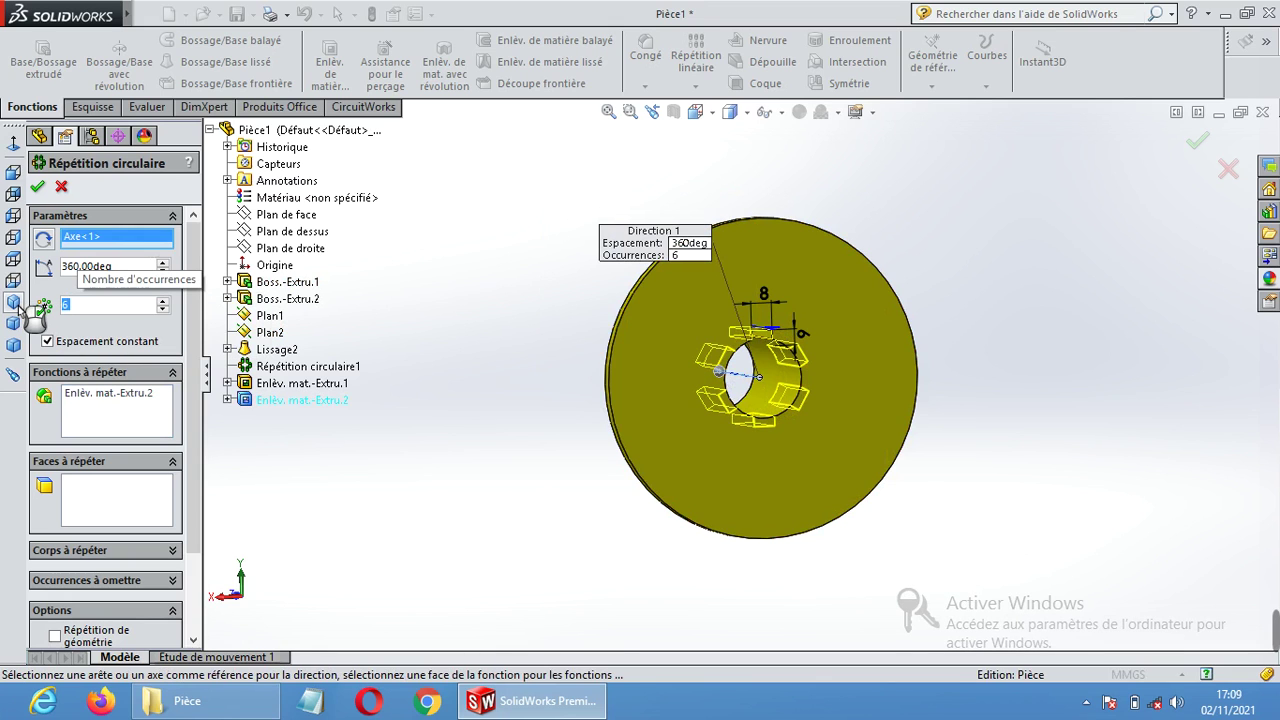
key(Return)
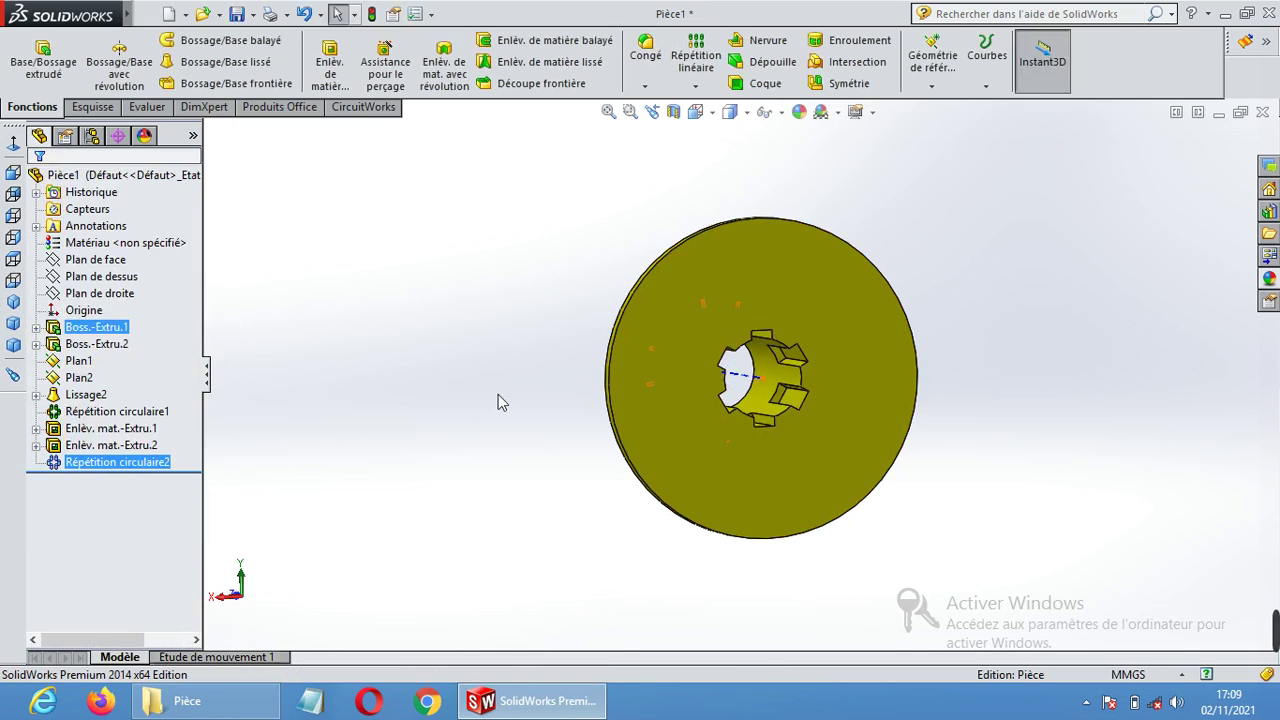
Examine the finished impeller from the blade side, the profile and the back face with its keyways.
click(1000, 290)
middle_drag(983, 298, 797, 578)
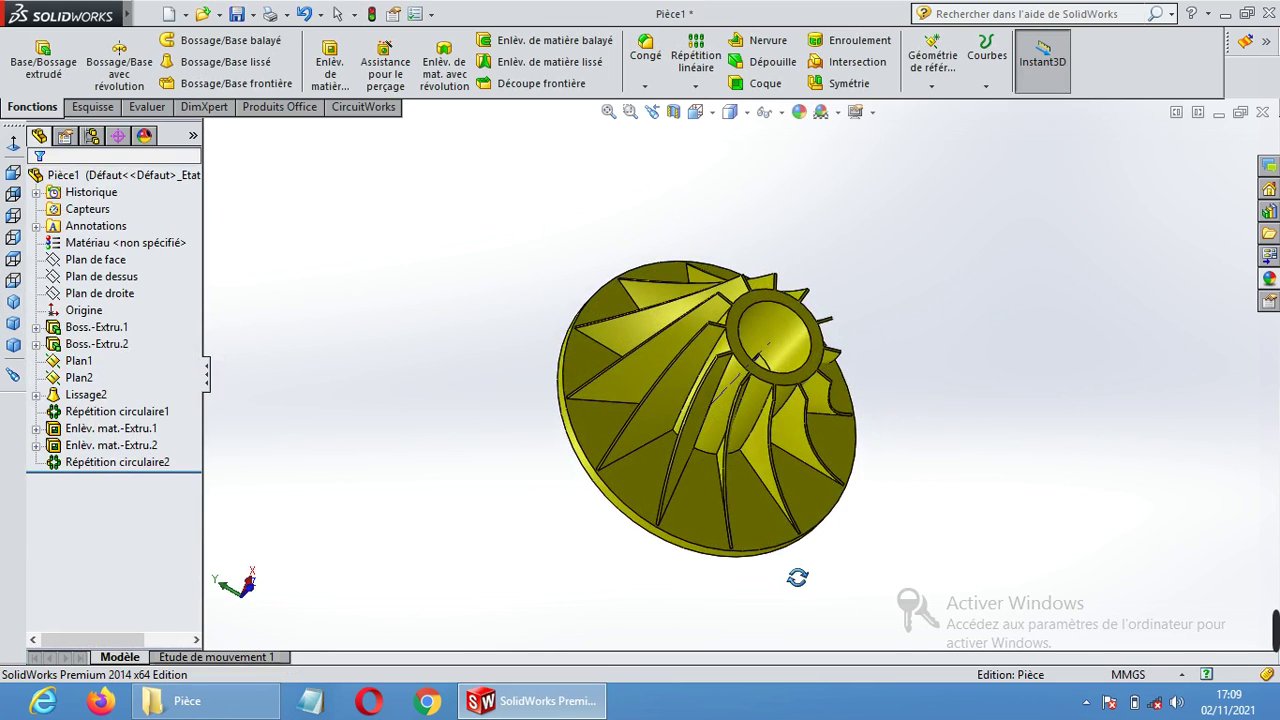
middle_drag(951, 312, 1020, 401)
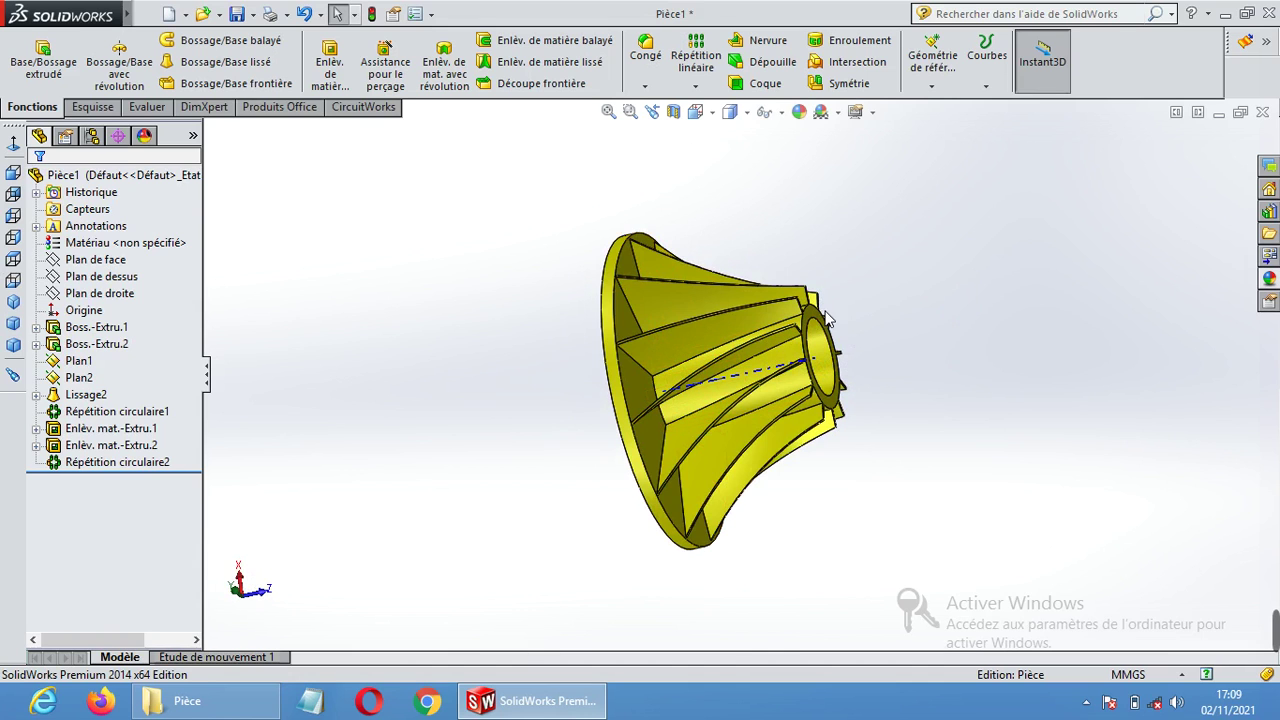
middle_drag(872, 255, 880, 380)
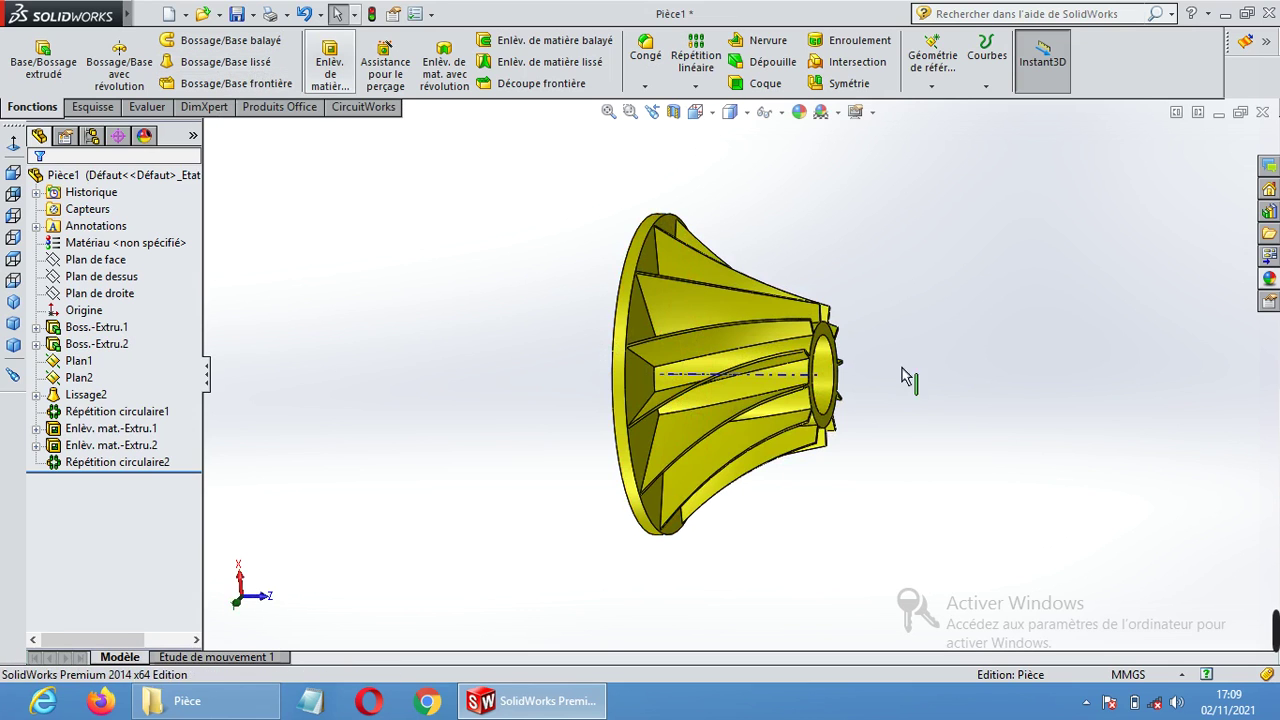
middle_drag(894, 408, 840, 244)
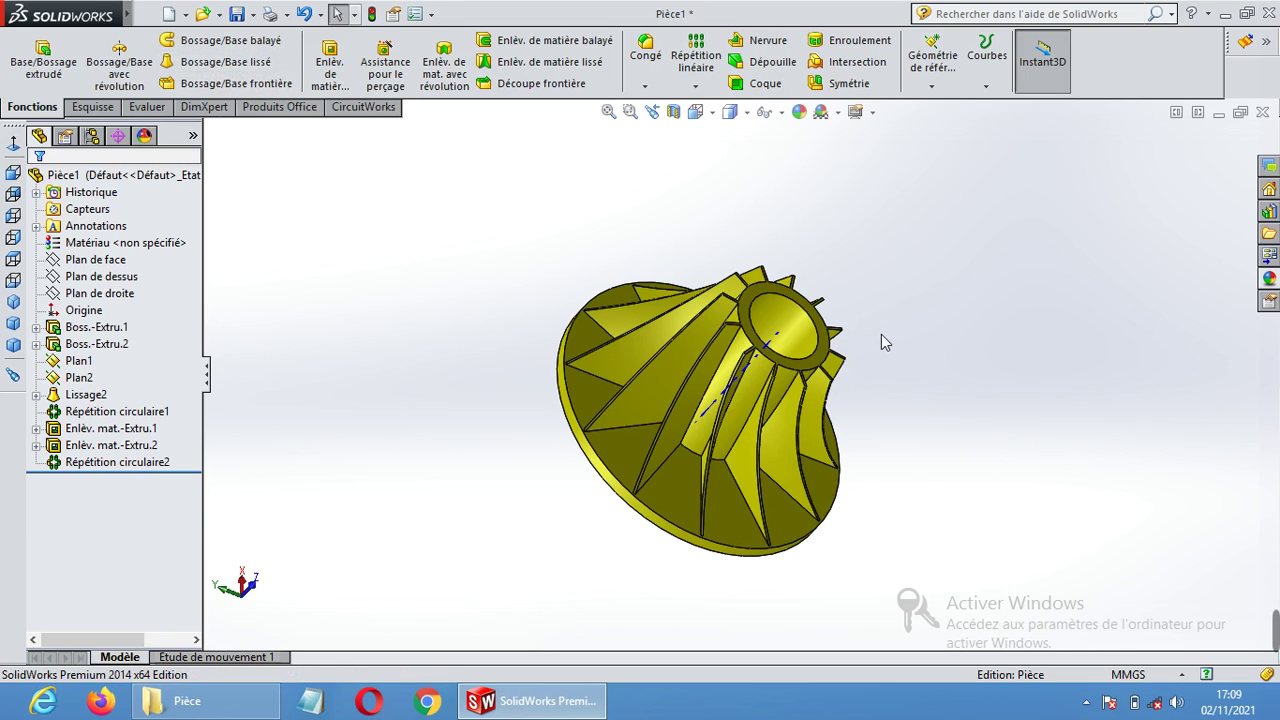
middle_drag(885, 367, 816, 401)
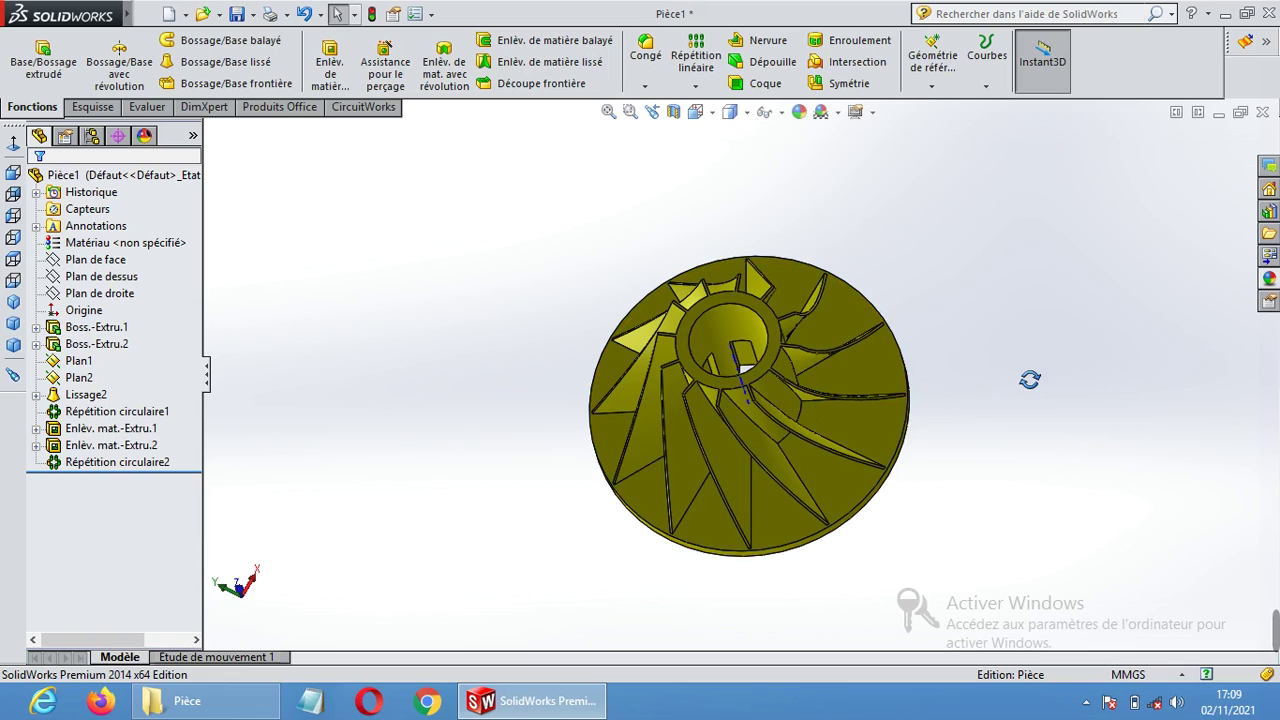
middle_drag(1030, 379, 802, 237)
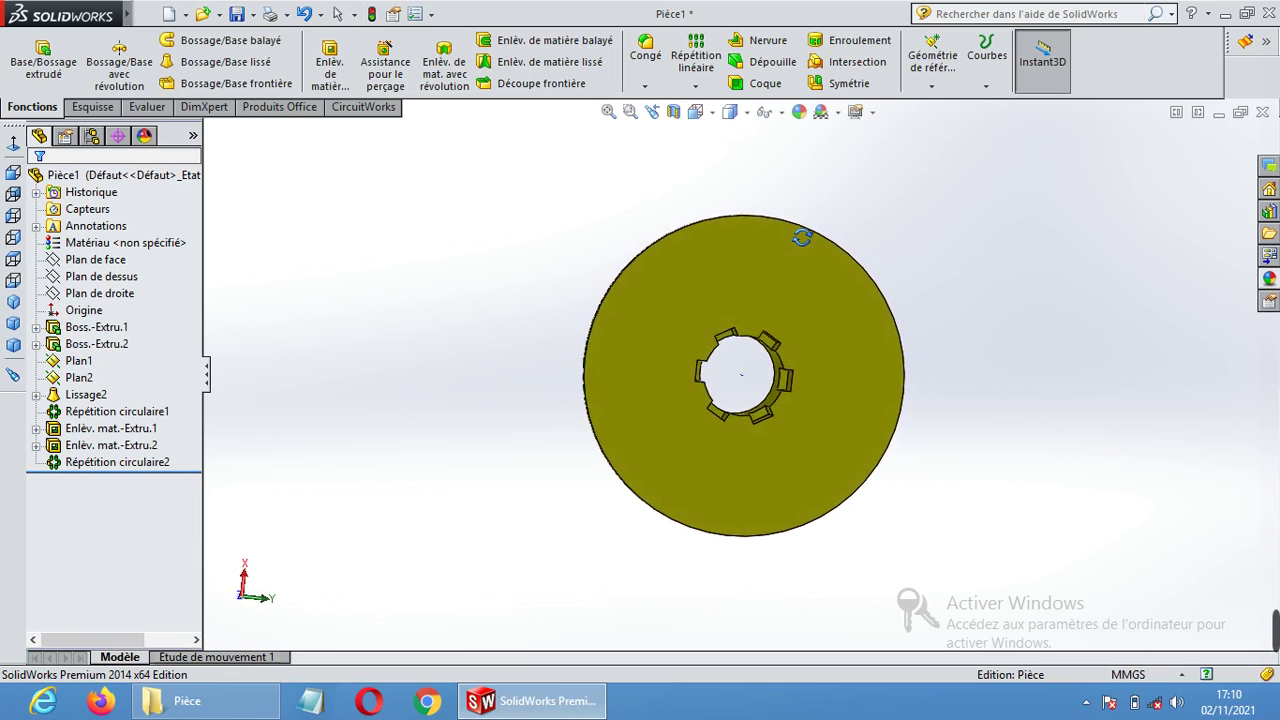
mouse_move(1265, 637)
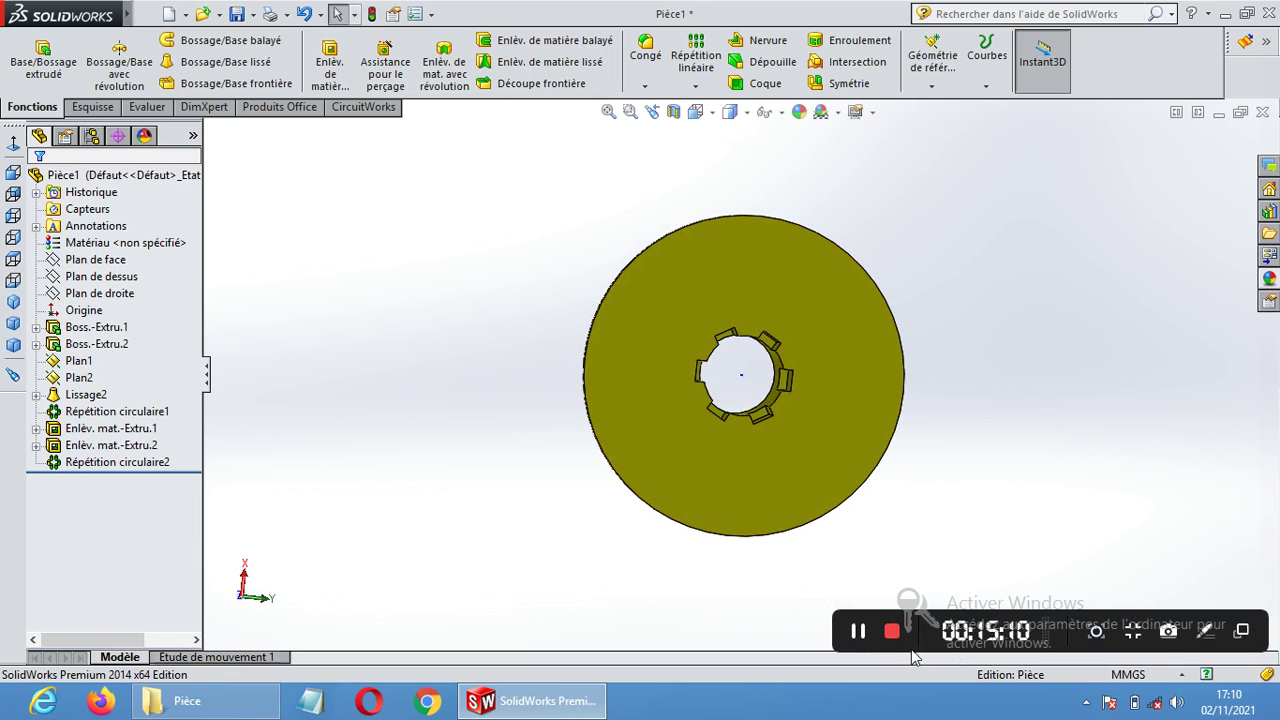